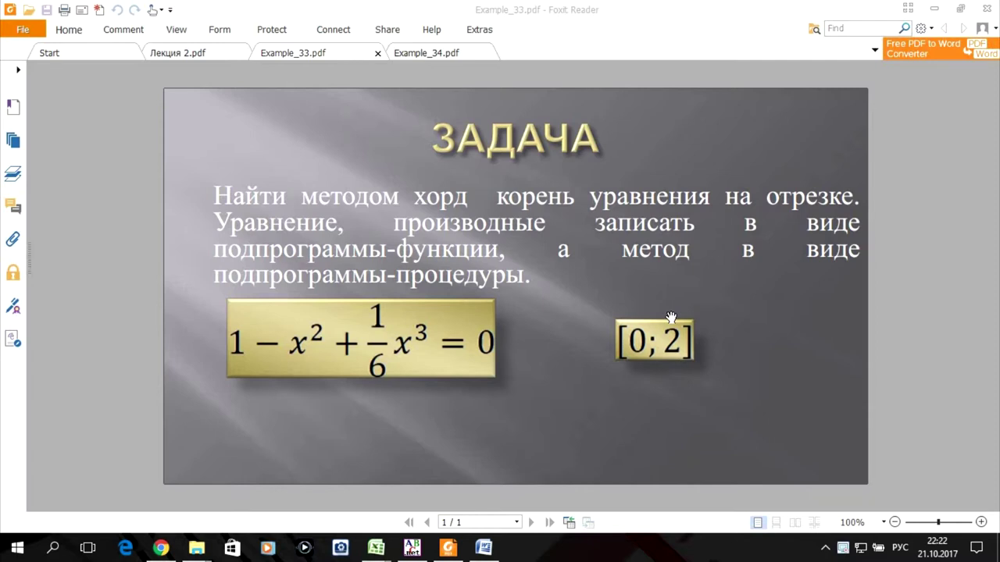
Step: Compare the Example_33.pdf task with the Лекция 2.pdf chord-method flowchart, then return to PascalABC.NET
{"action": "left_click", "coordinate": [206, 55]}
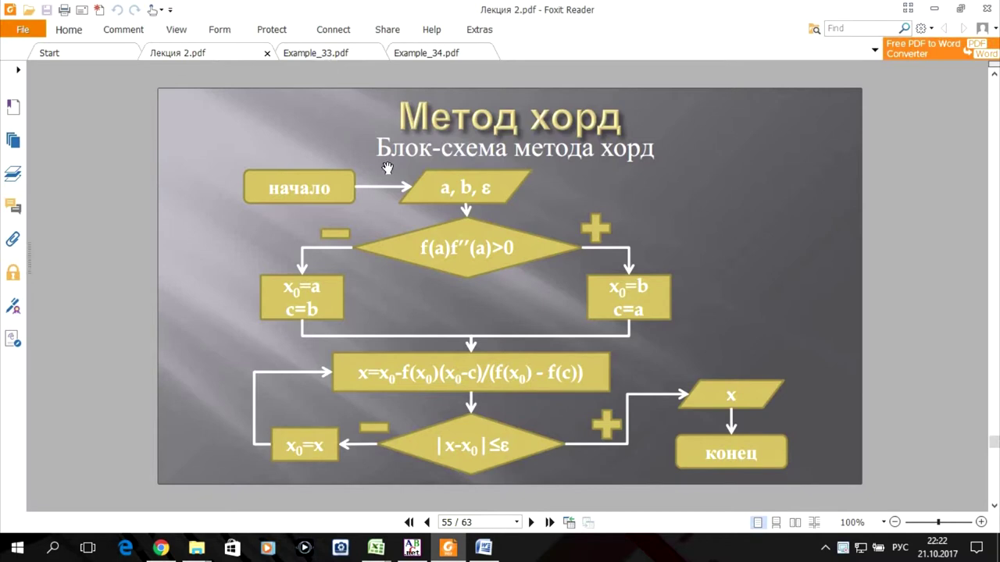
{"action": "left_click", "coordinate": [302, 55]}
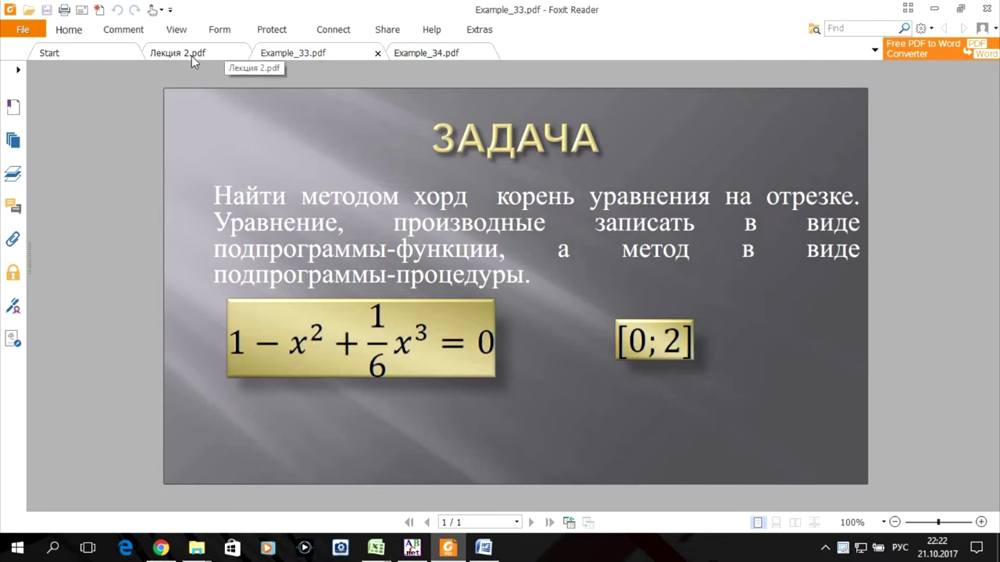
{"action": "left_click", "coordinate": [192, 56]}
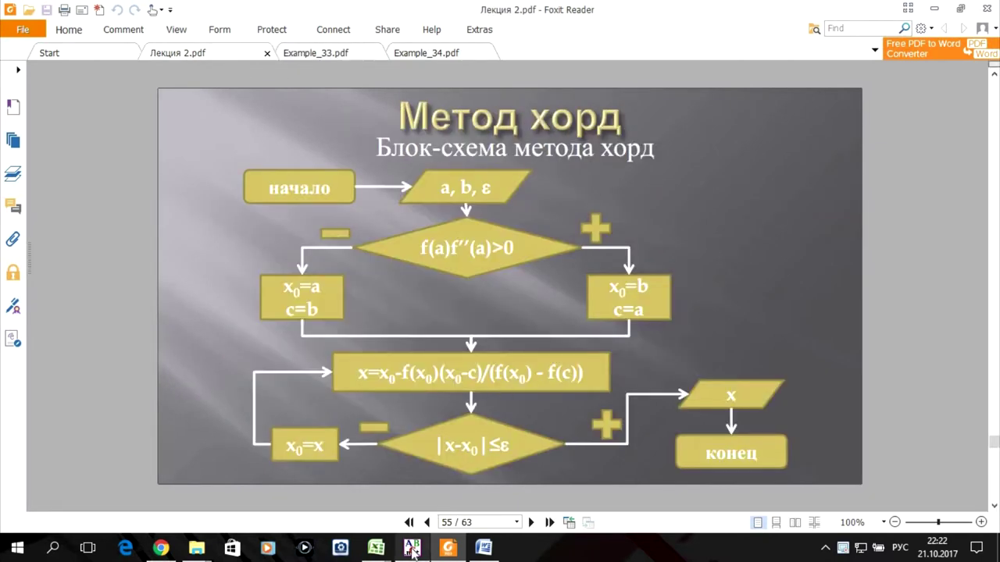
{"action": "left_click", "coordinate": [412, 548]}
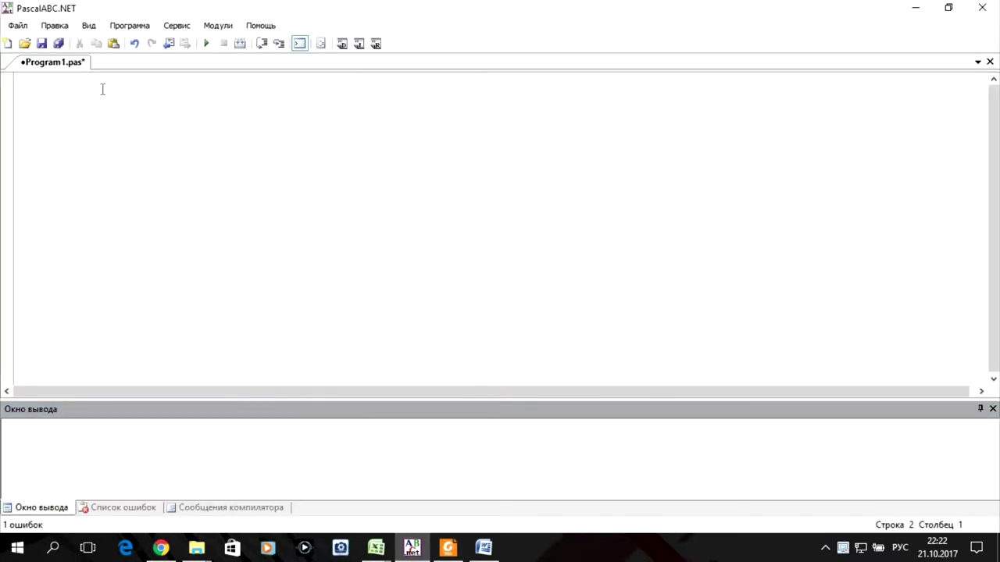
Step: Switch the keyboard layout to English and write the header 'Program Primer;'
{"action": "key", "text": "BackSpace"}
{"action": "key", "text": "alt+shift"}
{"action": "type", "text": "Program "}
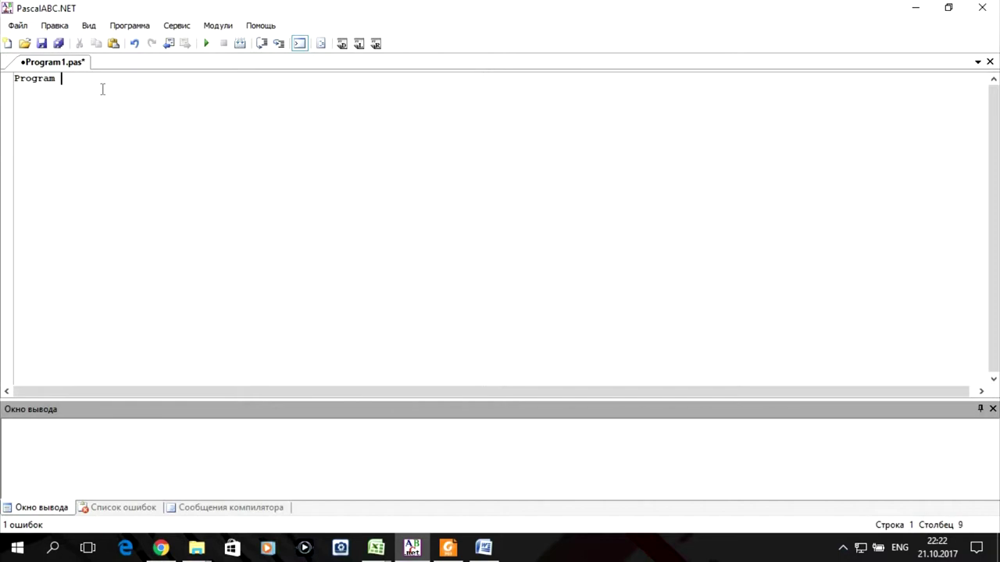
{"action": "type", "text": "Primer;"}
{"action": "key", "text": "Return"}
Step: Declare a, b, e_eps, x_isk as real and i_isk as integer, then start the function f header
{"action": "type", "text": "var a,b,e_eps"}
{"action": "type", "text": ","}
{"action": "type", "text": "x_"}
{"action": "type", "text": " isk:real"}
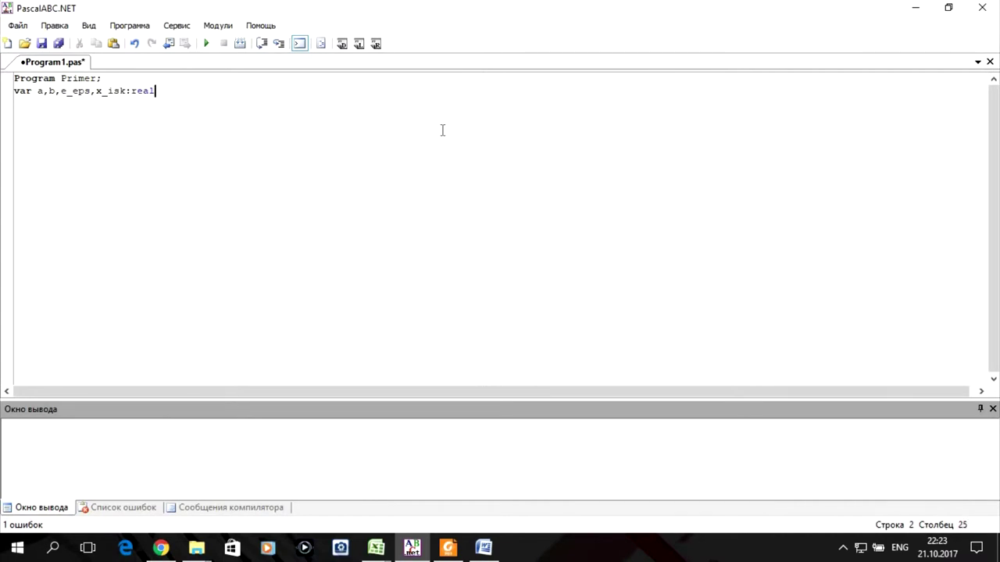
{"action": "type", "text": ";"}
{"action": "key", "text": "Return"}
{"action": "type", "text": "i_"}
{"action": "type", "text": "is"}
{"action": "type", "text": "k:integer;"}
{"action": "key", "text": "Return"}
{"action": "type", "text": "function "}
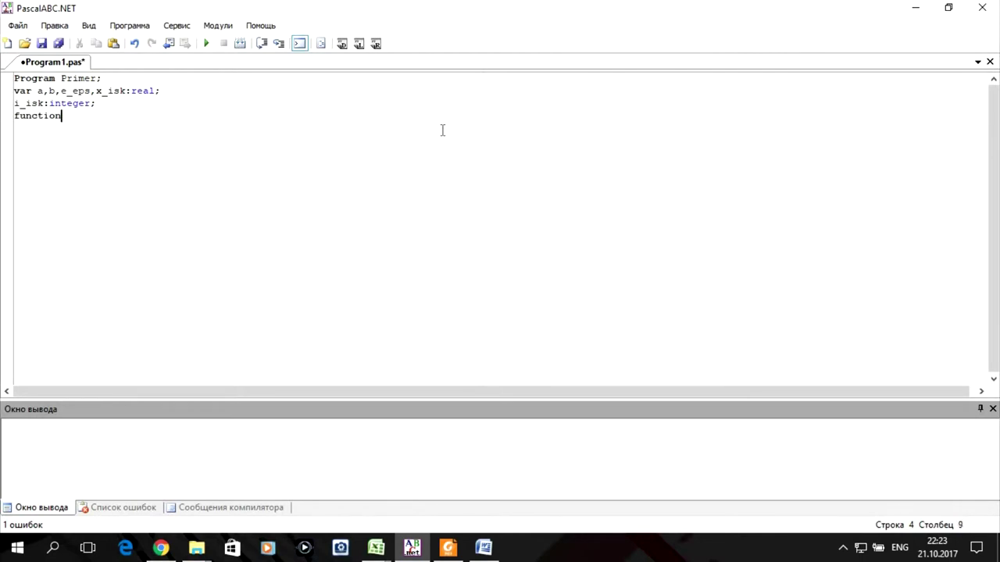
{"action": "type", "text": "f"}
{"action": "type", "text": "("}
{"action": "type", "text": "x:"}
{"action": "type", "text": ":real"}
{"action": "type", "text": ")"}
{"action": "type", "text": ":real"}
{"action": "type", "text": ";"}
Step: Open the function body with begin and a first formula f:=1-x^2+1/6*x^3
{"action": "key", "text": "Return"}
{"action": "type", "text": "begin"}
{"action": "key", "text": "Return"}
{"action": "type", "text": "f"}
{"action": "type", "text": ":="}
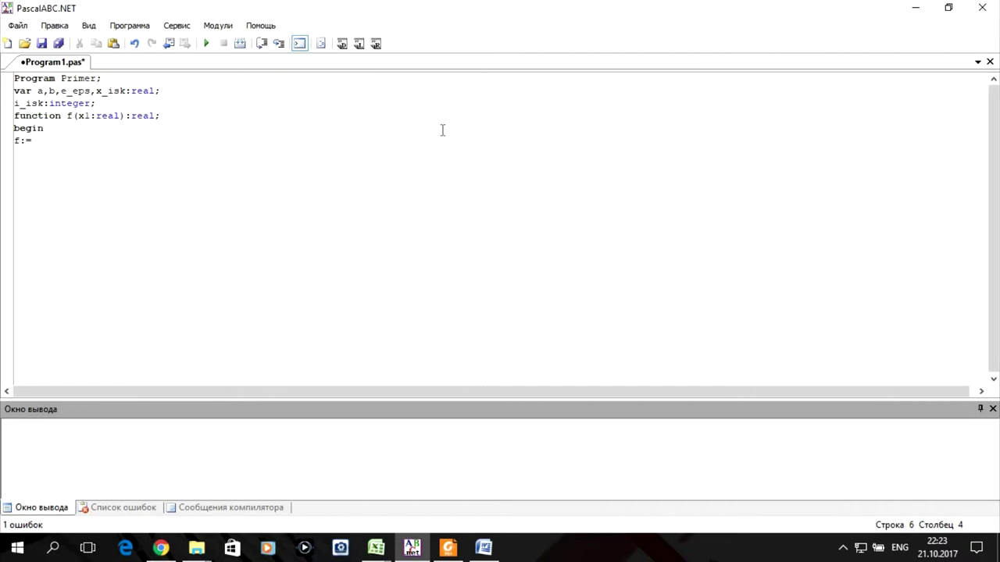
{"action": "type", "text": "1-x"}
{"action": "type", "text": "^2"}
{"action": "type", "text": "+1"}
{"action": "type", "text": "/6"}
{"action": "type", "text": "*"}
{"action": "type", "text": "x"}
{"action": "type", "text": "^"}
{"action": "type", "text": "3"}
Step: Replace the exponents so the formula reads f:=1-sqr(x1)+1/6*power(x1,3)
{"action": "key", "text": "BackSpace"}
{"action": "key", "text": "BackSpace"}
{"action": "key", "text": "Left"}
{"action": "key", "text": "Left"}
{"action": "key", "text": "Left"}
{"action": "key", "text": "Left"}
{"action": "key", "text": "Left"}
{"action": "key", "text": "BackSpace"}
{"action": "key", "text": "BackSpace"}
{"action": "key", "text": "Left"}
{"action": "type", "text": "sqr("}
{"action": "key", "text": "Right"}
{"action": "type", "text": "1"}
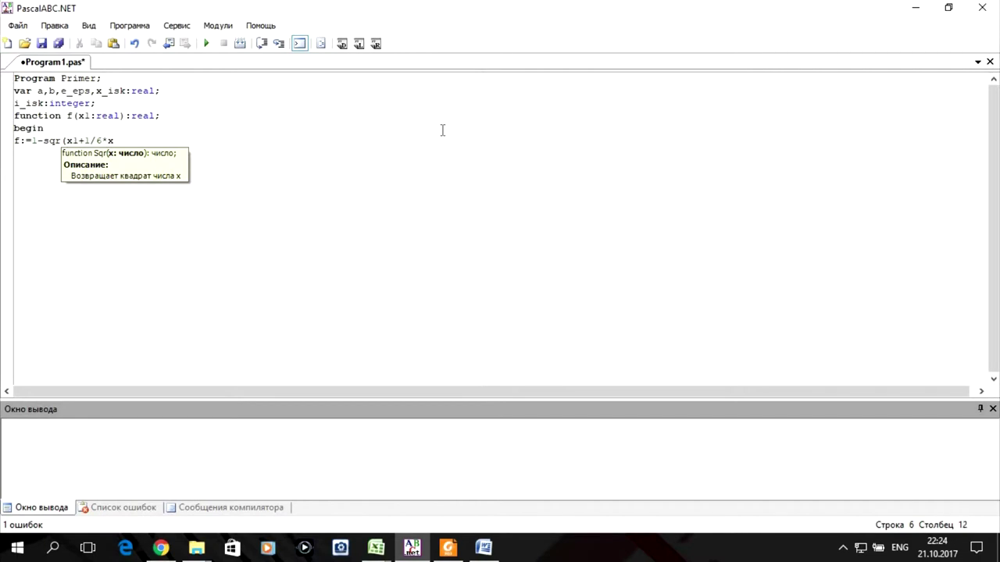
{"action": "type", "text": ")"}
{"action": "key", "text": "Right"}
{"action": "key", "text": "Right"}
{"action": "key", "text": "Right"}
{"action": "key", "text": "Right"}
{"action": "key", "text": "Right"}
{"action": "type", "text": "po"}
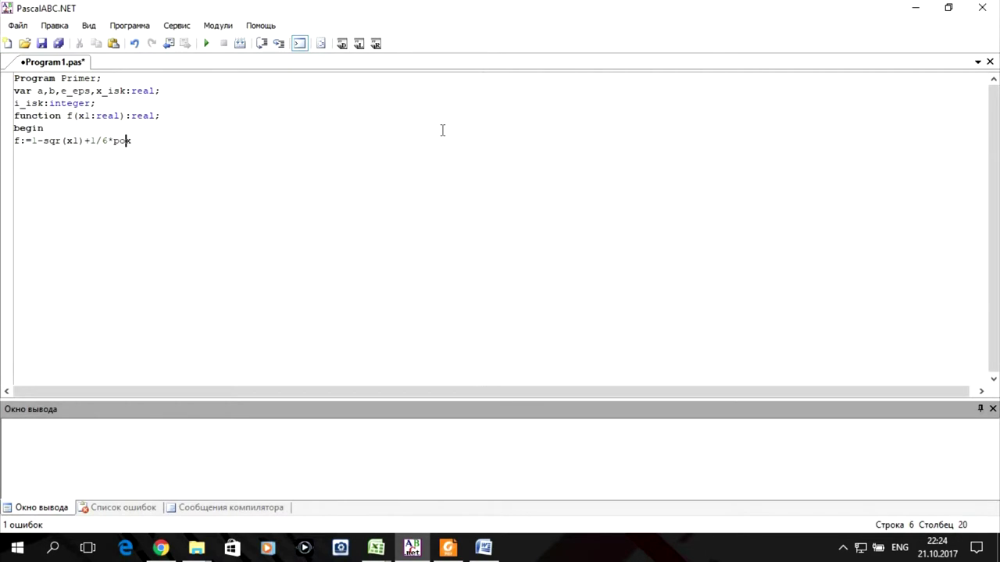
{"action": "type", "text": "wer"}
{"action": "type", "text": "(x"}
{"action": "key", "text": "Right"}
{"action": "type", "text": "1"}
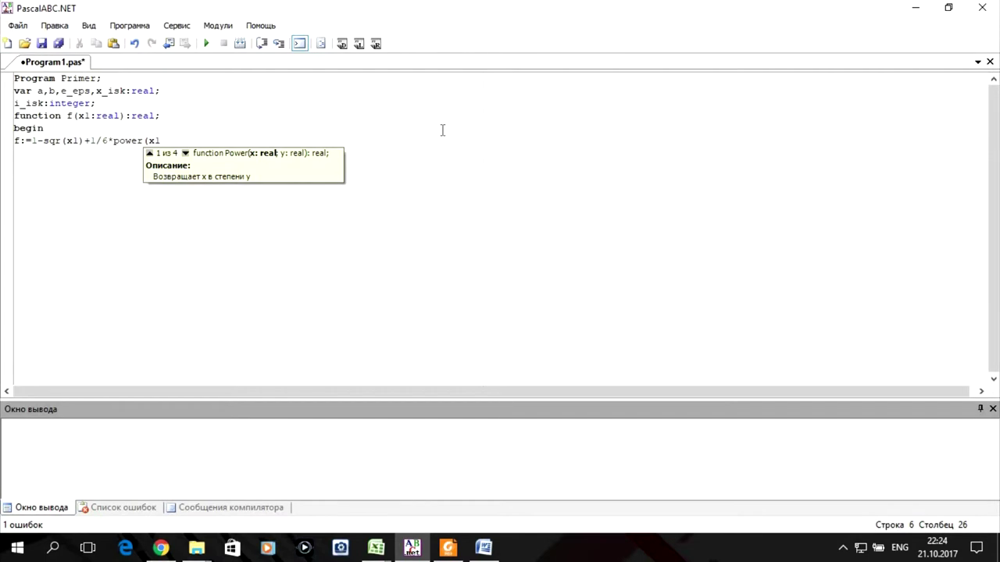
{"action": "type", "text": ",3)"}
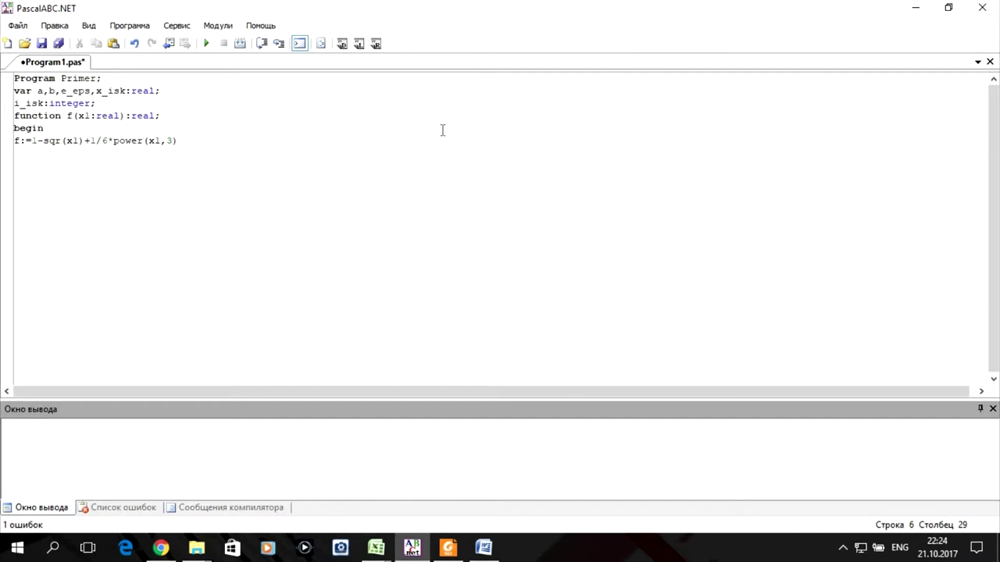
Step: Close the function f with end;
{"action": "key", "text": "Return"}
{"action": "type", "text": "end;"}
{"action": "key", "text": "Return"}
{"action": "left_click", "coordinate": [447, 536]}
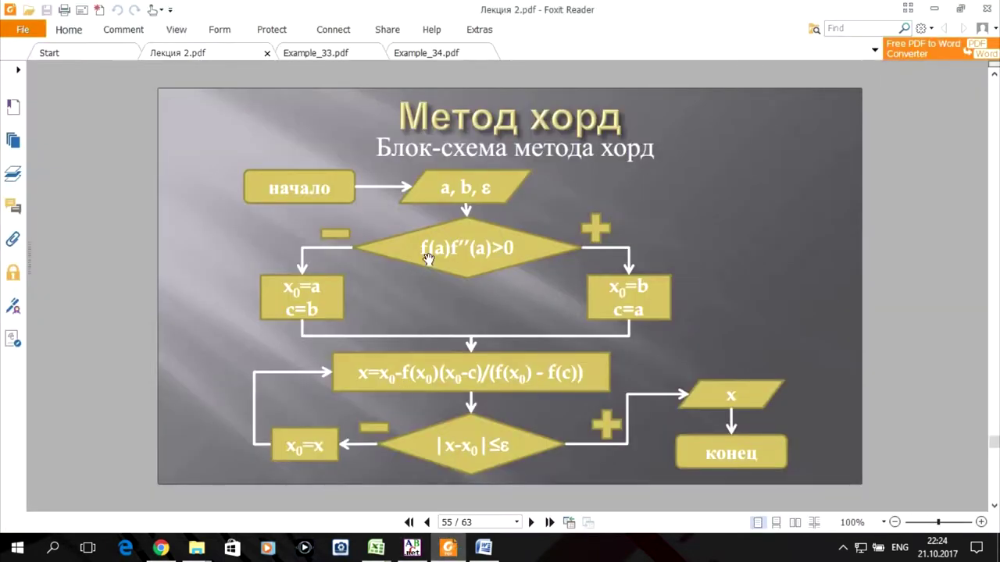
{"action": "left_click", "coordinate": [303, 52]}
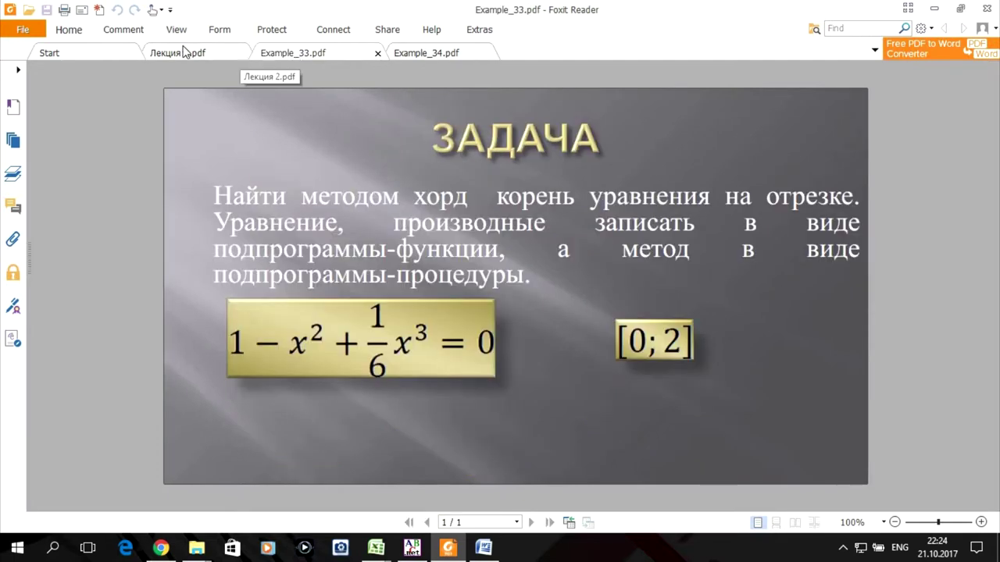
{"action": "left_click", "coordinate": [184, 50]}
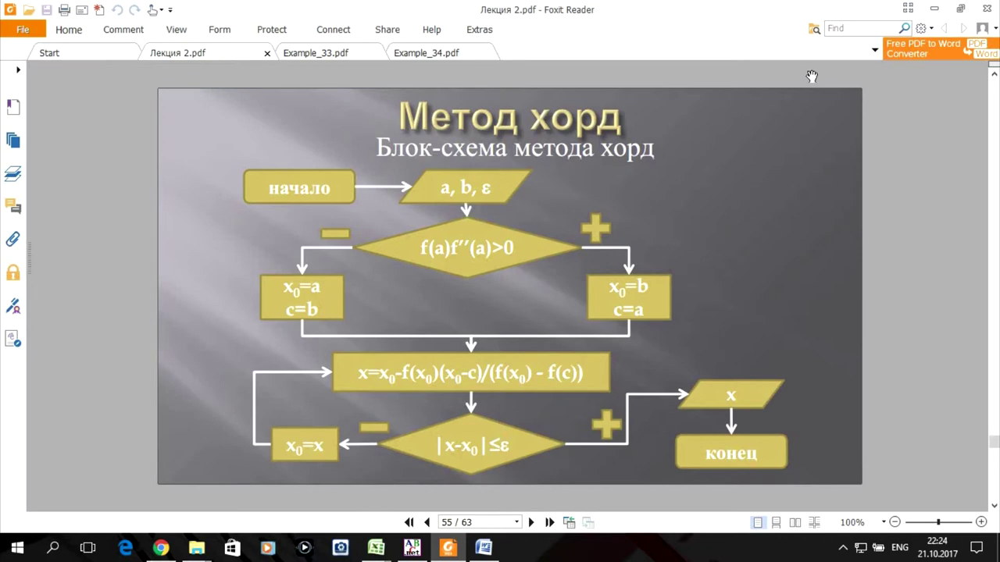
{"action": "left_click", "coordinate": [930, 8]}
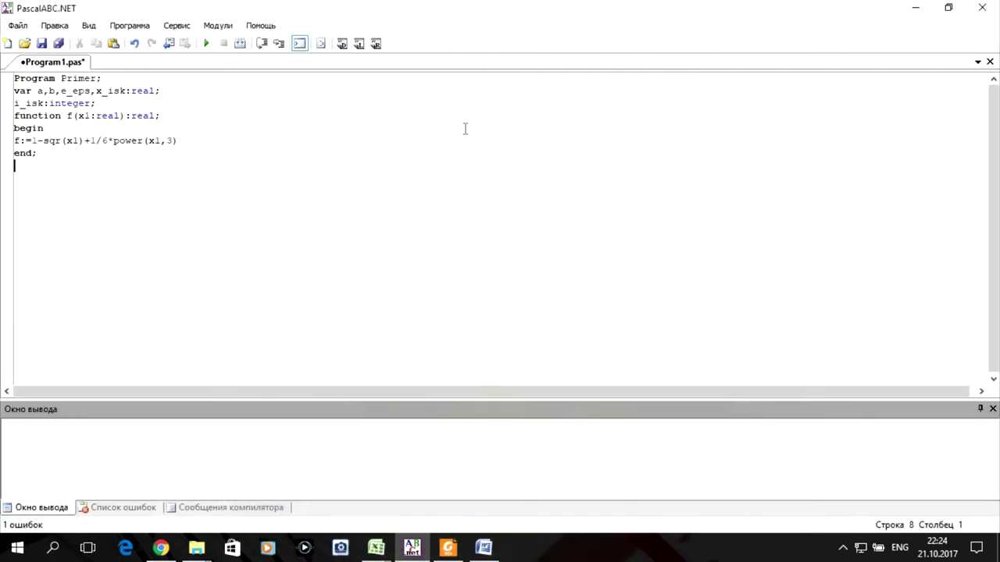
Step: Write the derivative header function f_p(x1:real):real;
{"action": "type", "text": "fuc"}
{"action": "key", "text": "BackSpace"}
{"action": "type", "text": "nction"}
{"action": "type", "text": " f"}
{"action": "type", "text": "_p"}
{"action": "type", "text": "("}
{"action": "type", "text": "x1:real)"}
{"action": "type", "text": ":"}
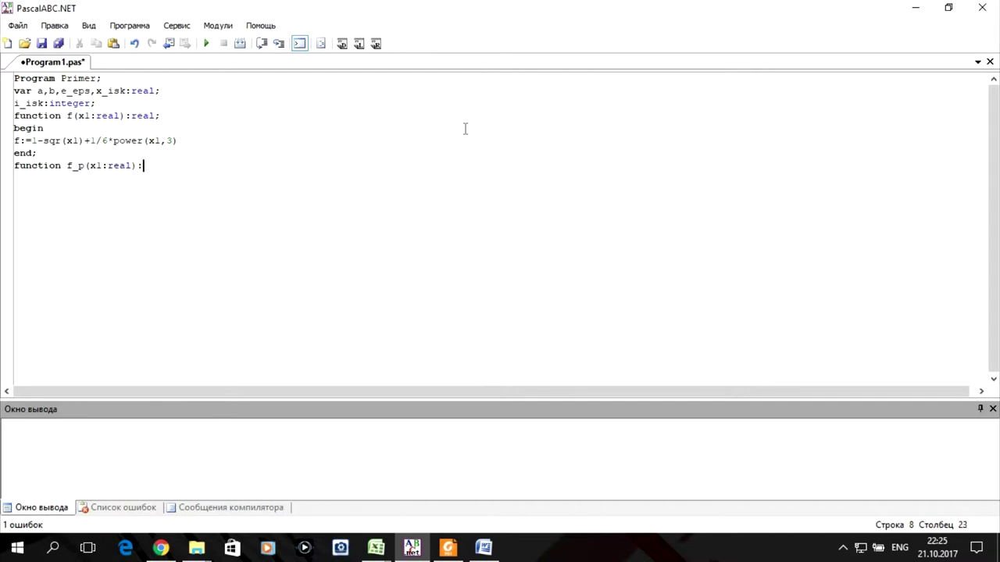
{"action": "type", "text": "real"}
{"action": "type", "text": ";"}
{"action": "key", "text": "Return"}
Step: Give f_p the body f_p:=-2+x closed by end;, then begin the procedure MCH header
{"action": "type", "text": "begin"}
{"action": "key", "text": "Return"}
{"action": "type", "text": "f_p:="}
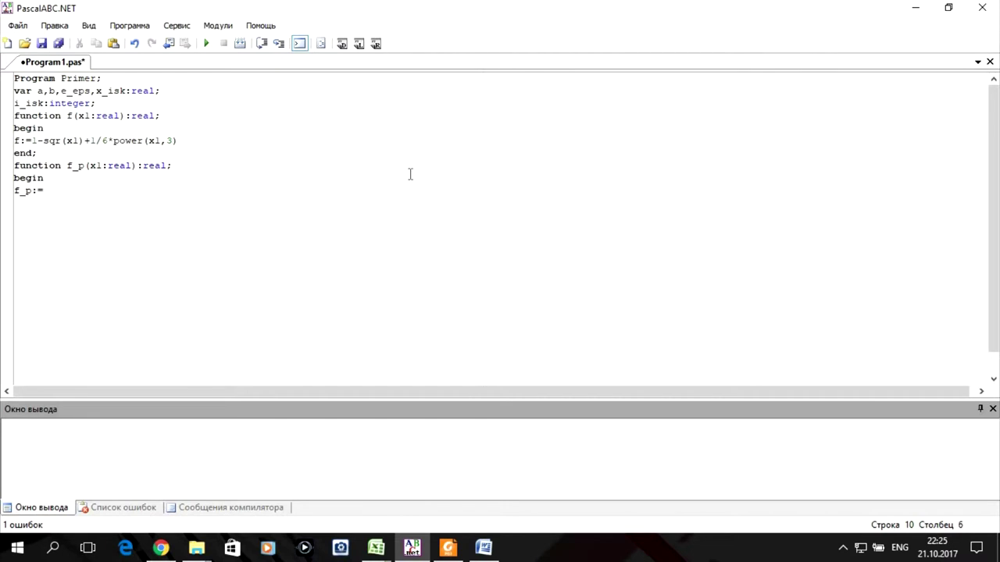
{"action": "left_click", "coordinate": [83, 169]}
{"action": "left_click", "coordinate": [92, 191]}
{"action": "type", "text": "-2"}
{"action": "type", "text": "+"}
{"action": "mouse_move", "coordinate": [155, 140]}
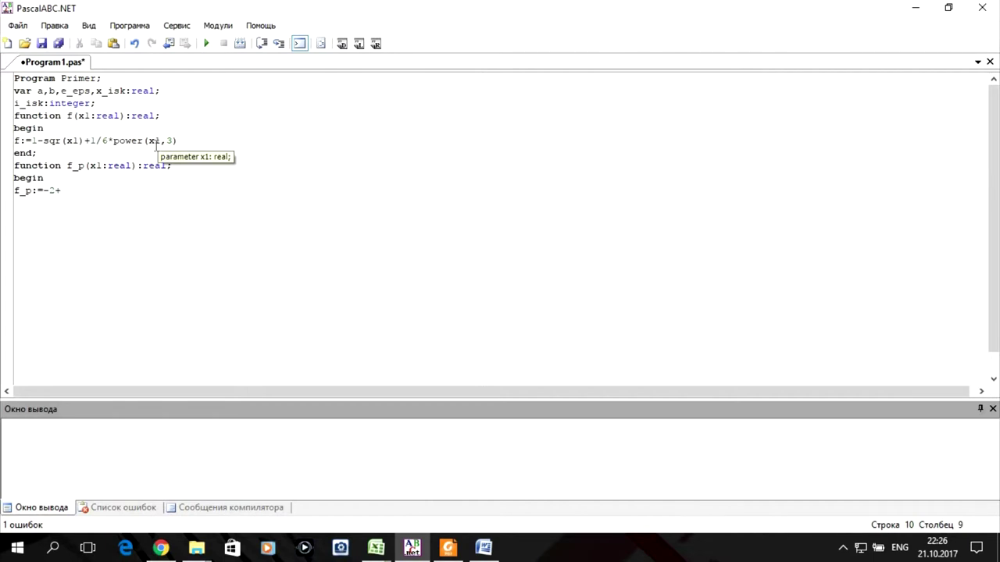
{"action": "type", "text": "x"}
{"action": "key", "text": "Return"}
{"action": "type", "text": "end"}
{"action": "key", "text": "BackSpace"}
{"action": "type", "text": "d;"}
{"action": "key", "text": "Return"}
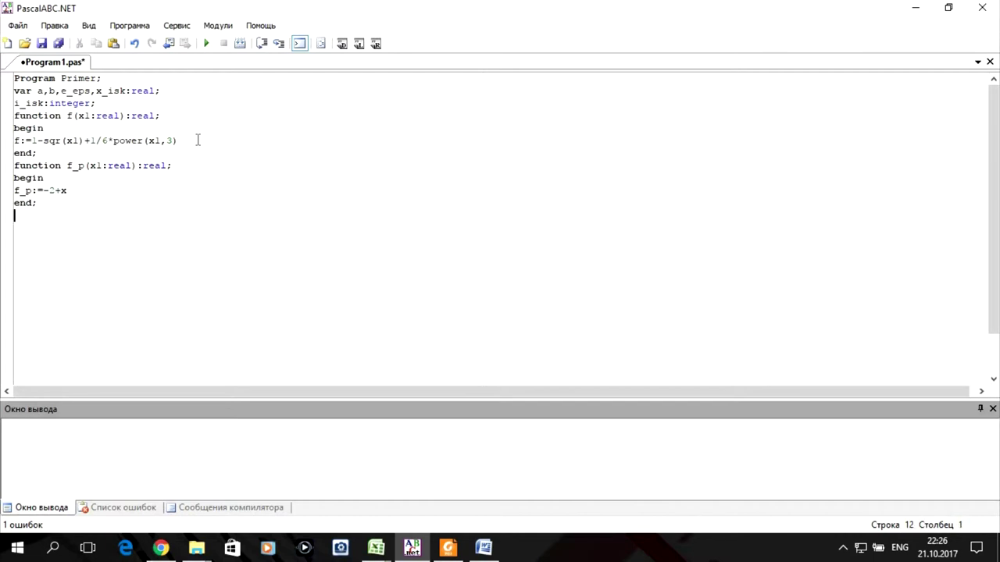
{"action": "type", "text": "procedure "}
{"action": "type", "text": "M"}
{"action": "type", "text": "CH"}
{"action": "type", "text": "("}
{"action": "type", "text": "a,b,"}
Step: Complete the header as MCH(a1,b1,e_p:real;var x:real;var i:integer)
{"action": "key", "text": "BackSpace"}
{"action": "key", "text": "Left"}
{"action": "key", "text": "Left"}
{"action": "type", "text": "1"}
{"action": "key", "text": "End"}
{"action": "type", "text": "1,e_p"}
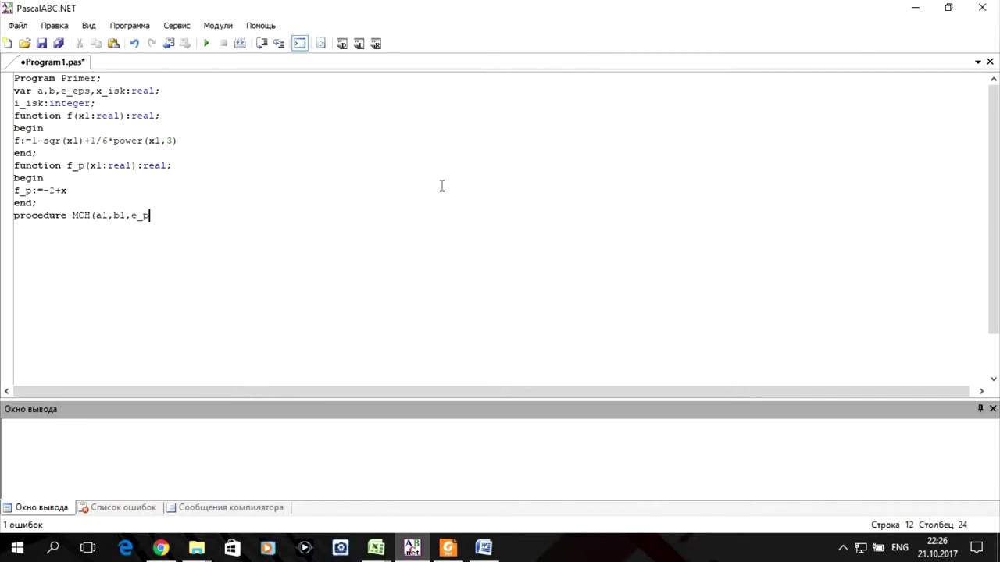
{"action": "type", "text": ":"}
{"action": "type", "text": "real"}
{"action": "type", "text": ";"}
{"action": "type", "text": "var "}
{"action": "type", "text": "x"}
{"action": "type", "text": ":"}
{"action": "type", "text": "real;"}
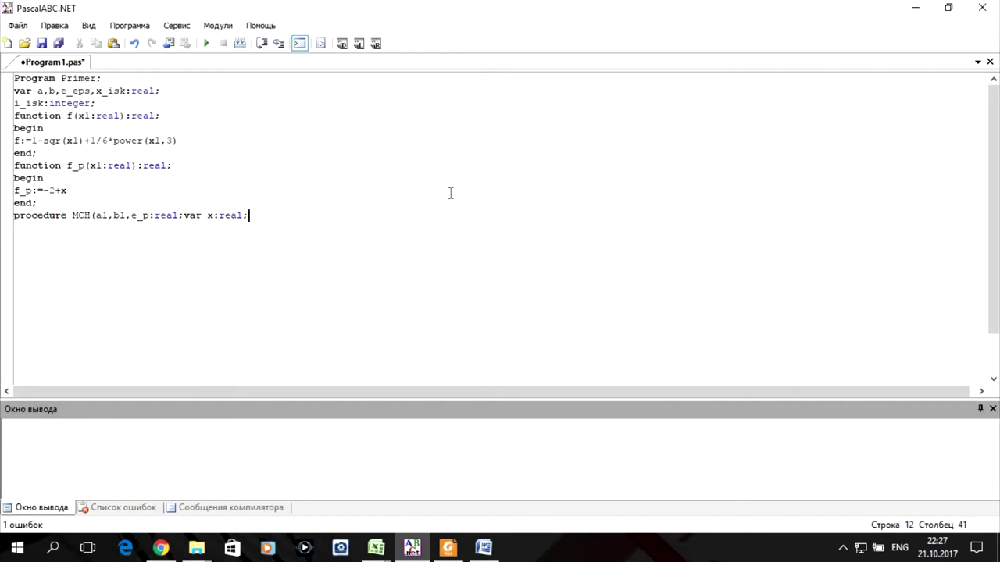
{"action": "type", "text": "var"}
{"action": "type", "text": " i:inter"}
{"action": "key", "text": "BackSpace"}
{"action": "type", "text": "ger"}
{"action": "type", "text": ");"}
Step: Open the procedure body with begin, checking the chord-method flowchart in Foxit Reader
{"action": "key", "text": "Return"}
{"action": "type", "text": "begin"}
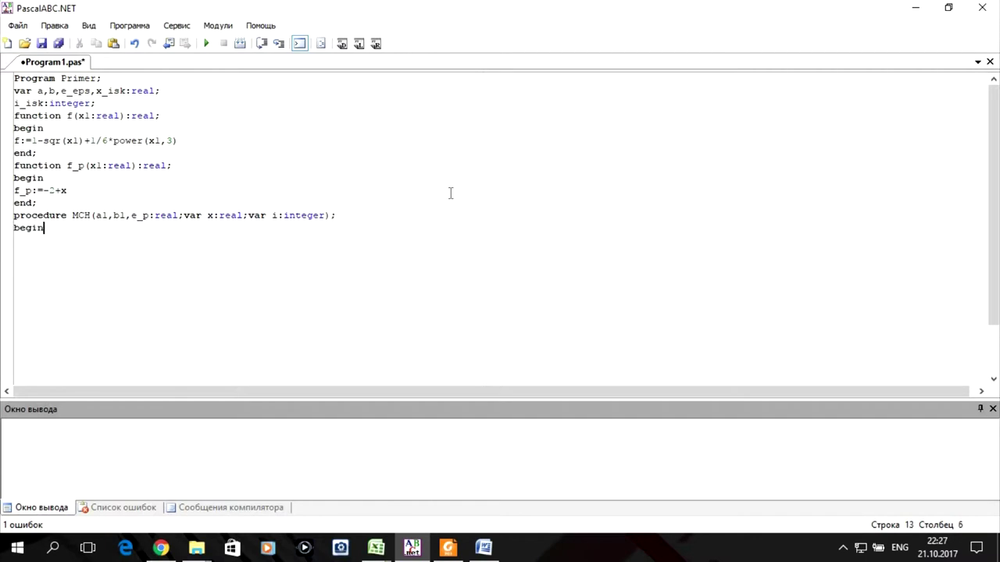
{"action": "key", "text": "Return"}
{"action": "left_click", "coordinate": [450, 549]}
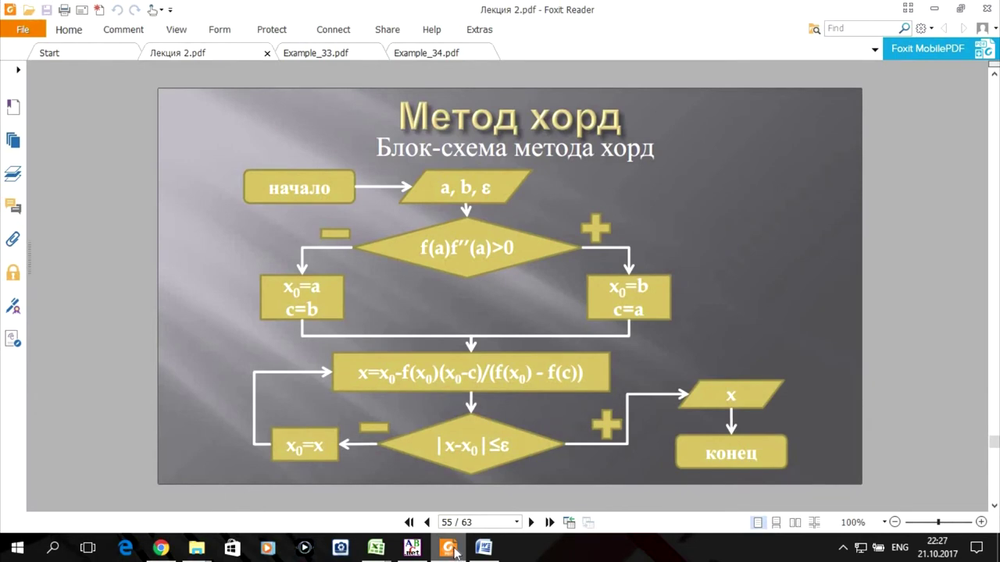
{"action": "left_click", "coordinate": [453, 553]}
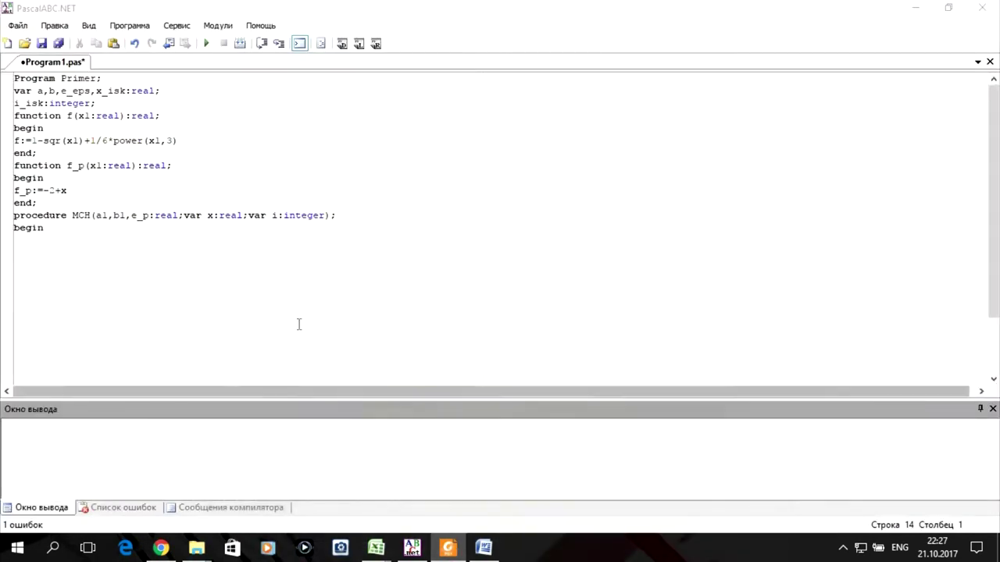
{"action": "left_click", "coordinate": [62, 243]}
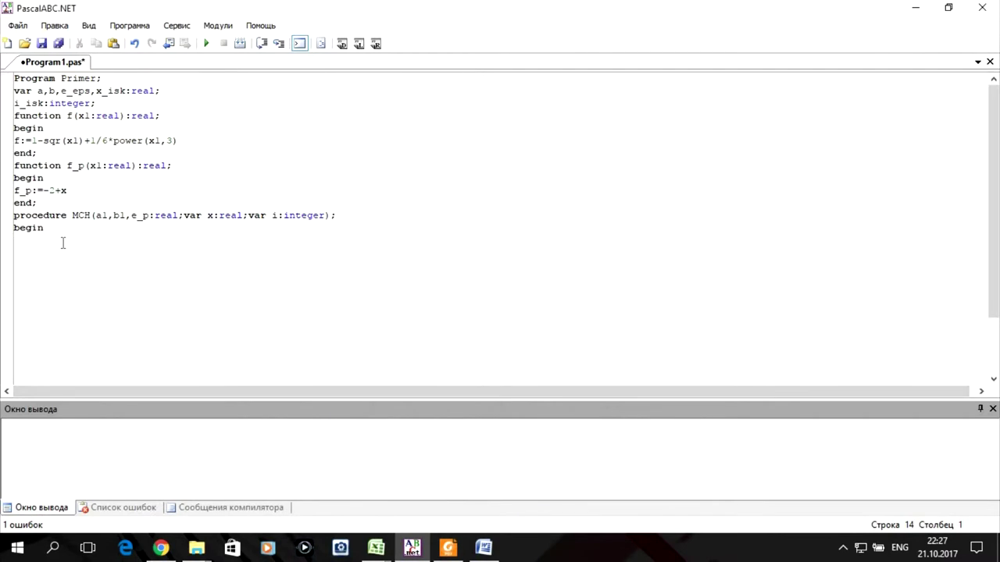
Step: Write the first test 'if f(a1)*f_p(a1)>0 then begin', consulting the flowchart twice
{"action": "type", "text": "if"}
{"action": "type", "text": " f"}
{"action": "type", "text": "(a1"}
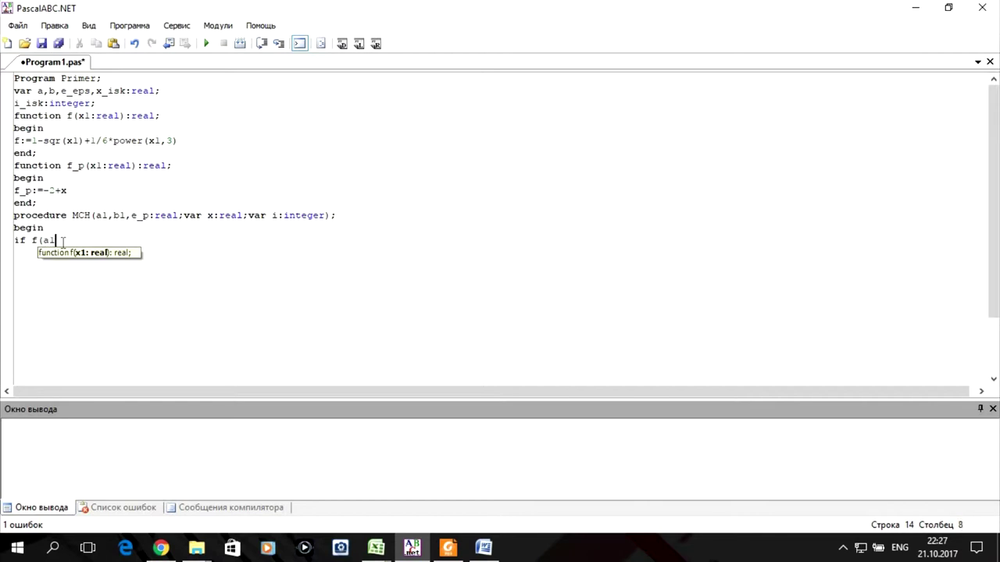
{"action": "type", "text": ")"}
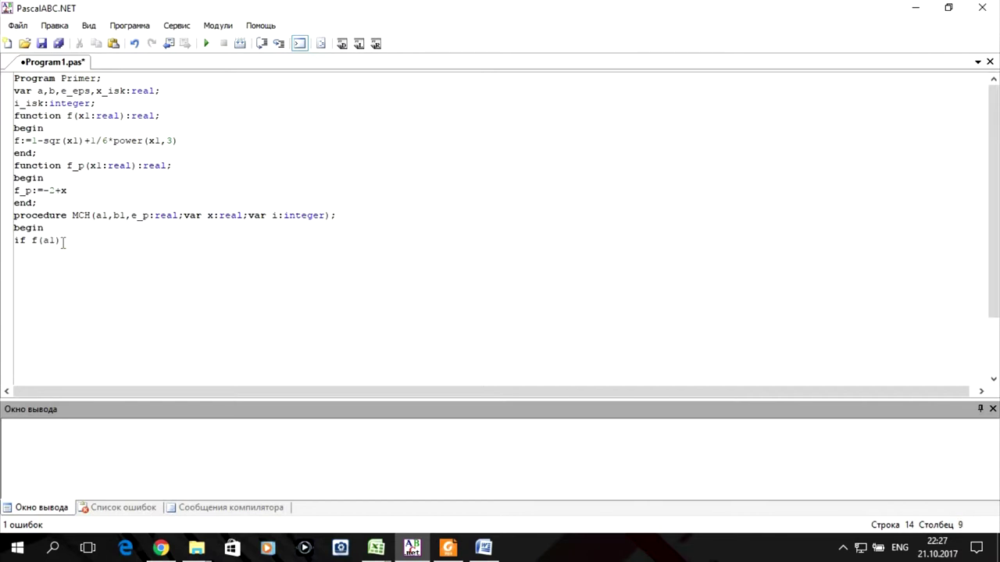
{"action": "type", "text": " f"}
{"action": "type", "text": "_p("}
{"action": "type", "text": "a1)"}
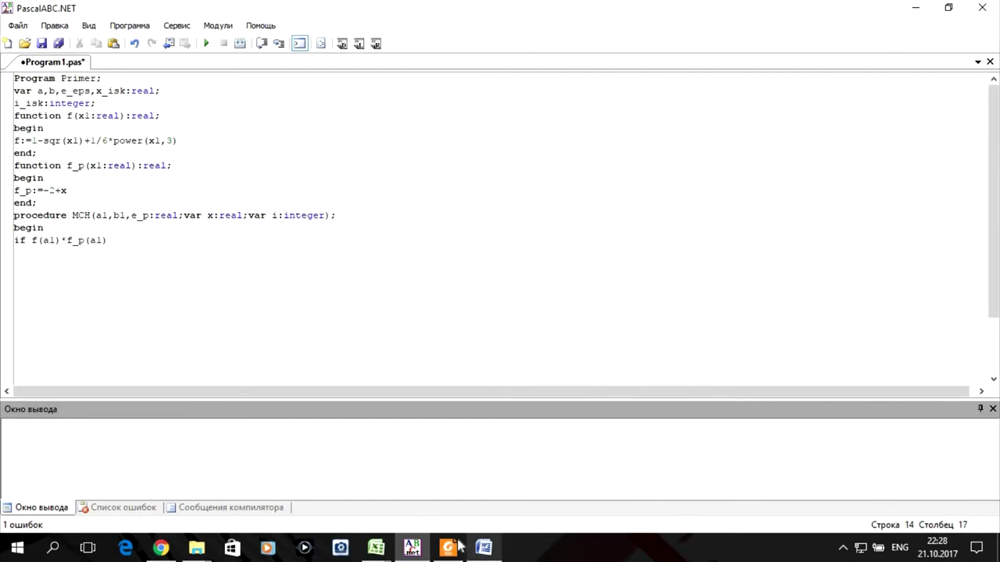
{"action": "left_click", "coordinate": [455, 547]}
{"action": "left_click", "coordinate": [460, 545]}
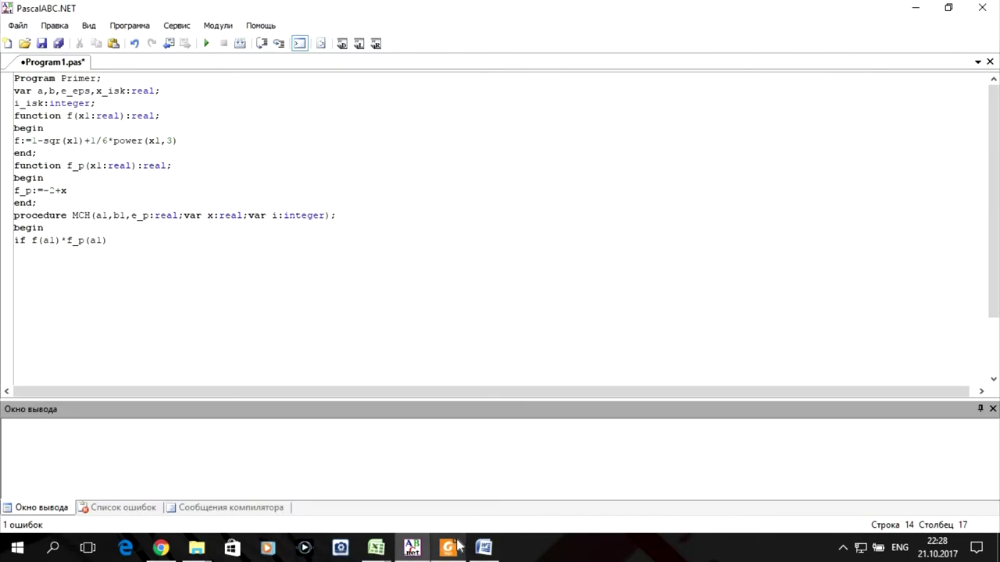
{"action": "type", "text": ">0 "}
{"action": "type", "text": "then begin"}
{"action": "left_click", "coordinate": [449, 547]}
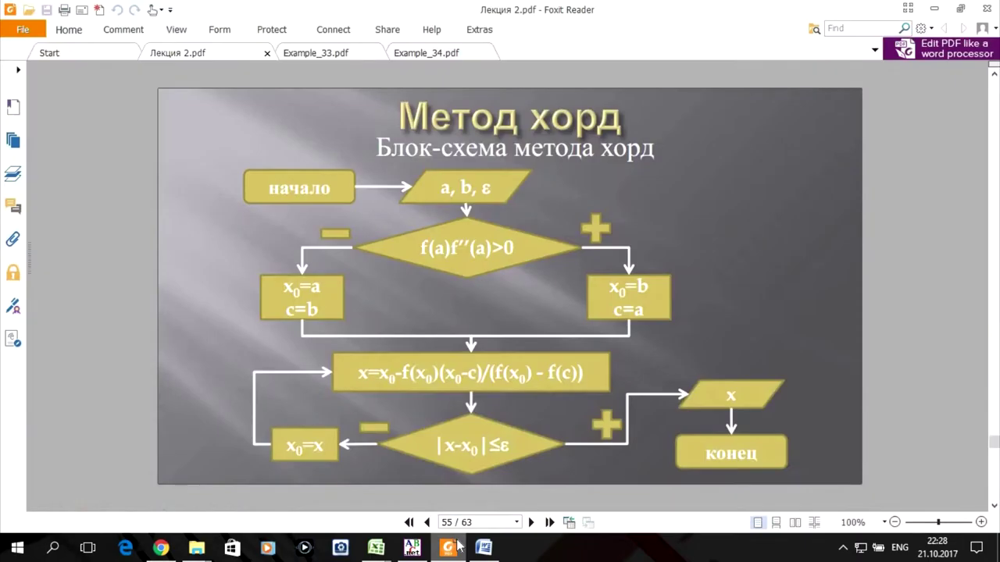
{"action": "left_click", "coordinate": [459, 545]}
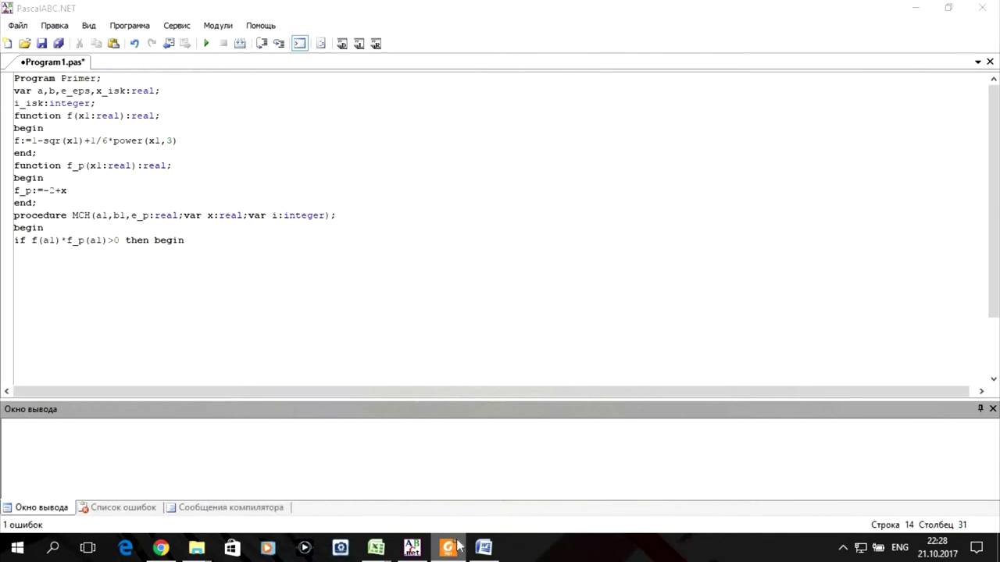
Step: In the then-branch assign x0:=b1 and start c:=, checking the flowchart
{"action": "left_click", "coordinate": [211, 256]}
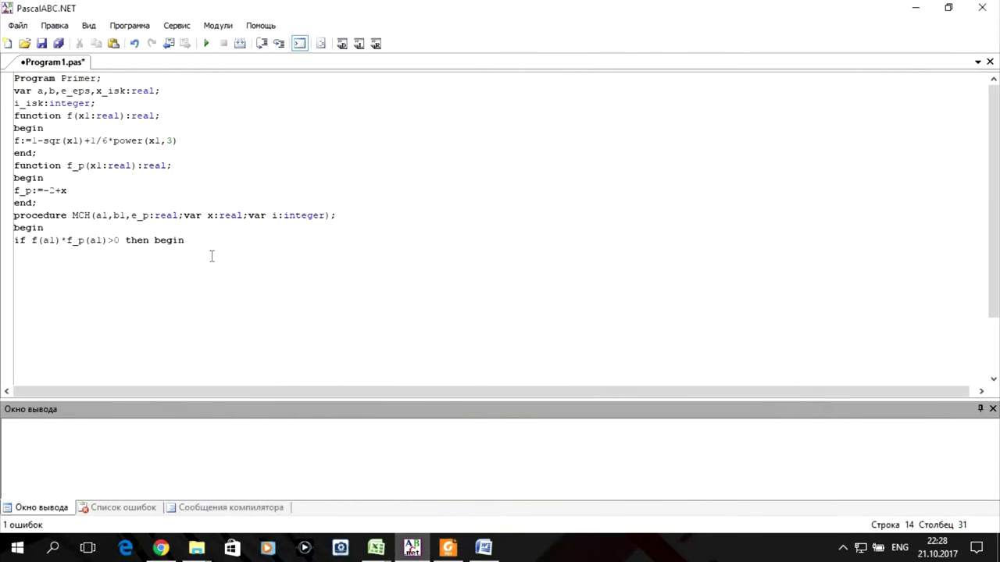
{"action": "type", "text": "x0:="}
{"action": "left_click", "coordinate": [446, 551]}
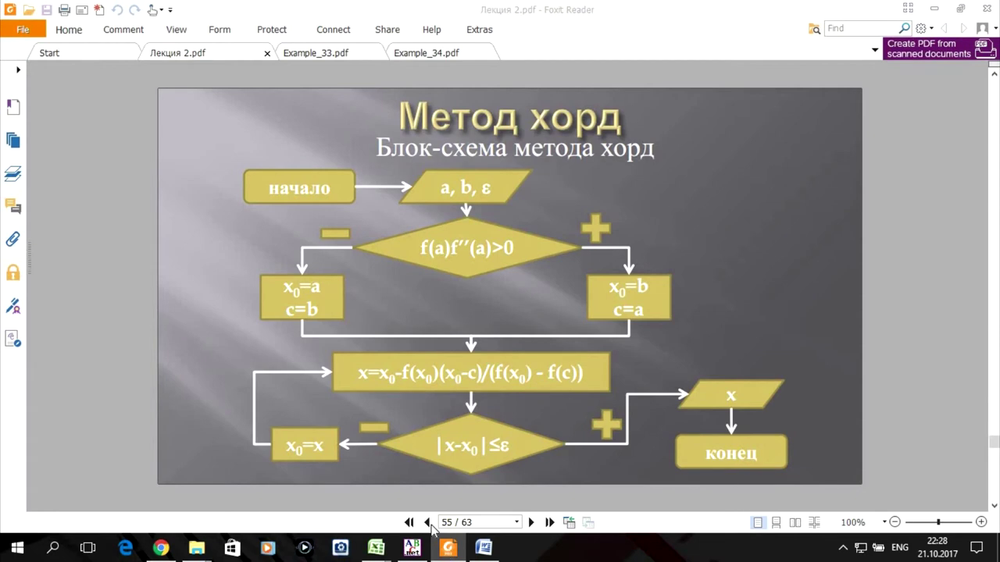
{"action": "left_click", "coordinate": [446, 551]}
{"action": "left_click", "coordinate": [242, 246]}
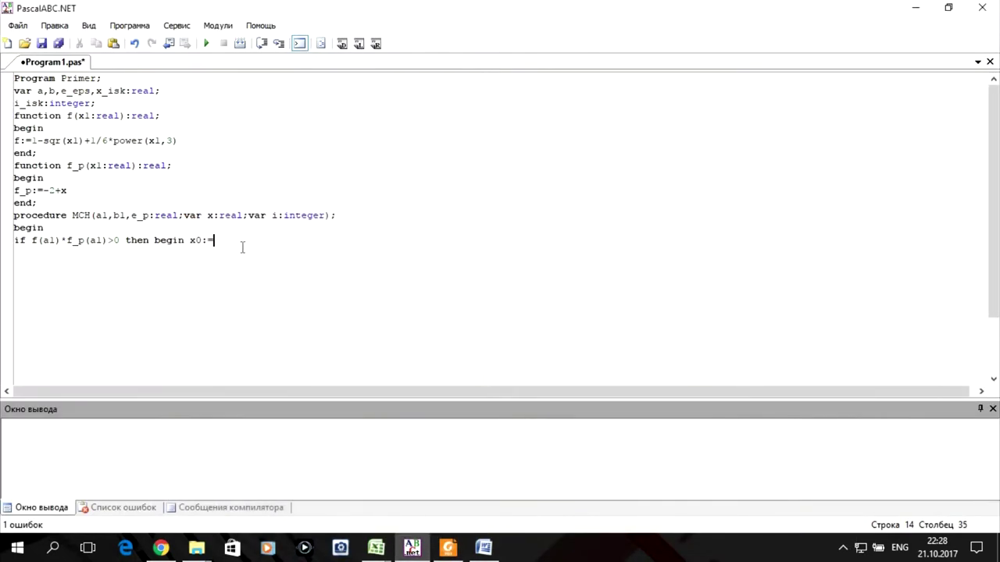
{"action": "type", "text": "b"}
{"action": "type", "text": "1"}
{"action": "type", "text": ";c"}
{"action": "type", "text": ":="}
Step: Finish c:=a, close the then-branch, and open the else branch with x0:=
{"action": "left_click", "coordinate": [448, 550]}
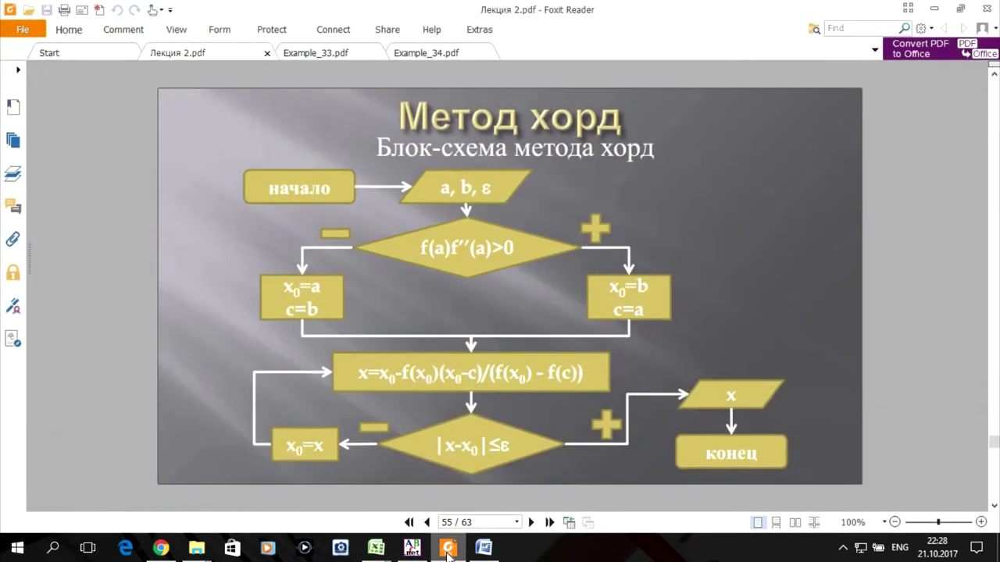
{"action": "left_click", "coordinate": [447, 550]}
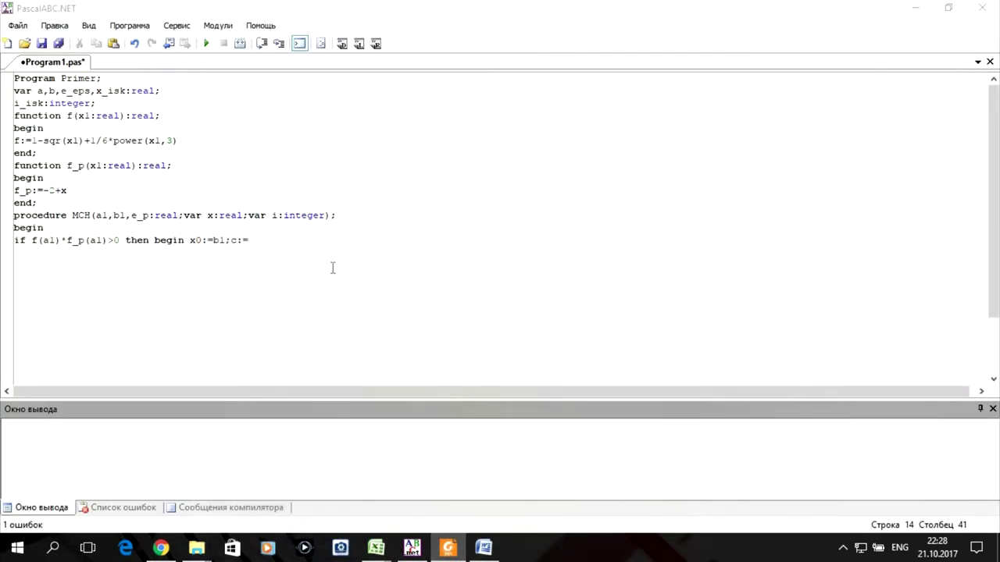
{"action": "left_click", "coordinate": [264, 241]}
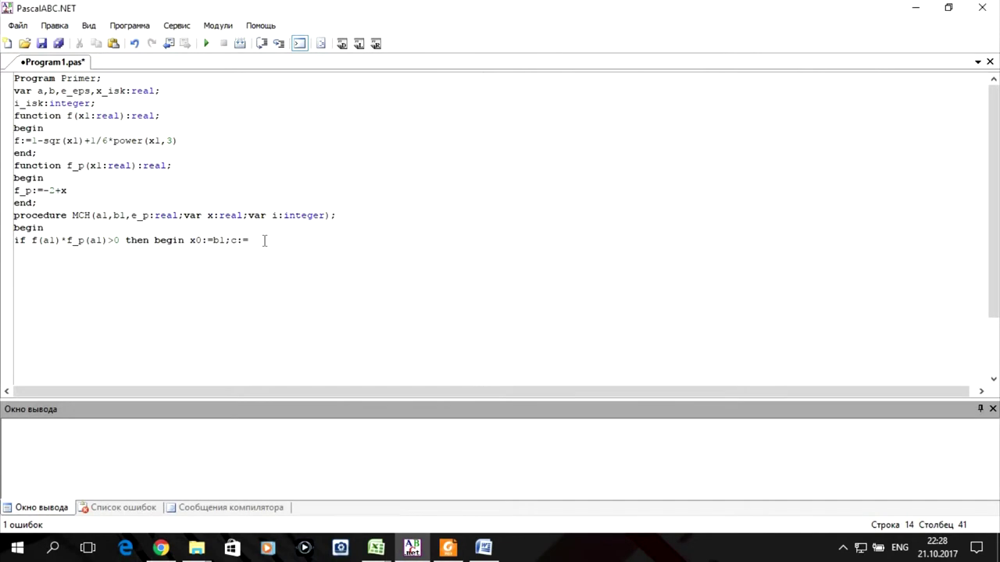
{"action": "type", "text": "a "}
{"action": "type", "text": "end else be"}
{"action": "type", "text": "gin "}
{"action": "type", "text": "x0:="}
Step: Correct c:=a to c:=a1 and fill the else branch with x0:=a1;c:=b1 end
{"action": "left_click", "coordinate": [257, 240]}
{"action": "type", "text": "1"}
{"action": "left_click", "coordinate": [390, 240]}
{"action": "type", "text": "a1"}
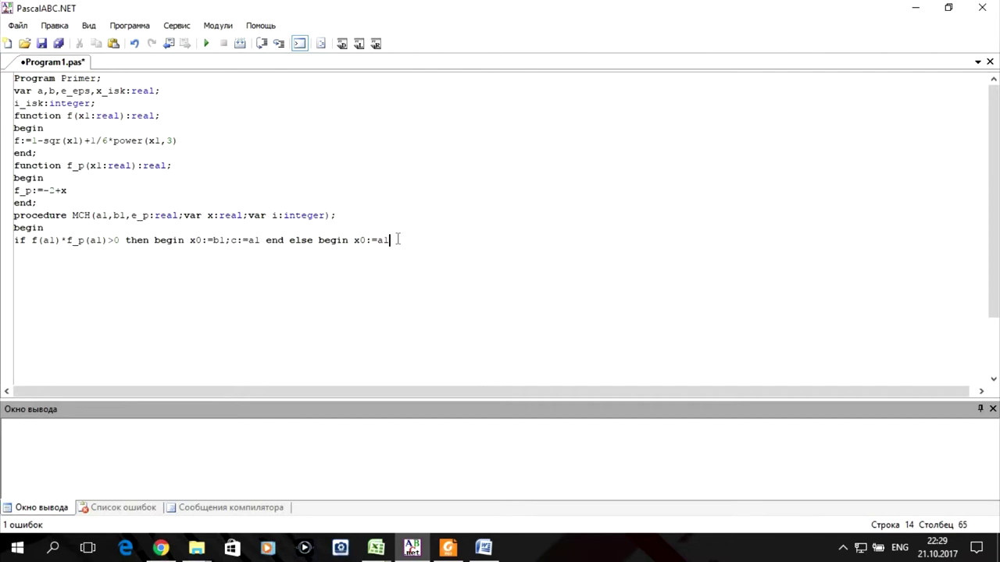
{"action": "type", "text": ";"}
{"action": "type", "text": "c:="}
{"action": "type", "text": "b1"}
{"action": "type", "text": " end;"}
Step: Glance at the 'Метод хорд' flowchart slide, then return to the code editor
{"action": "left_click", "coordinate": [449, 548]}
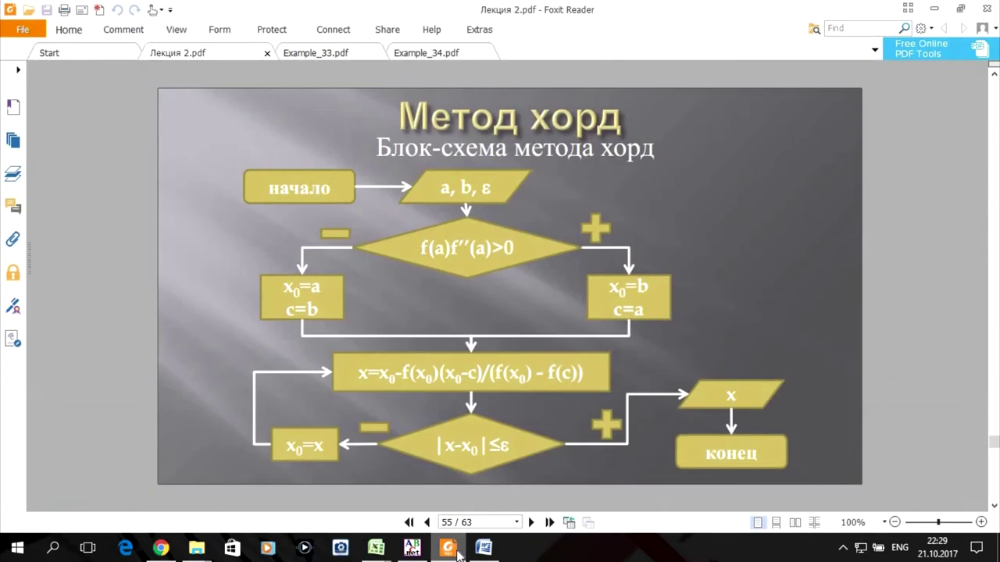
{"action": "left_click", "coordinate": [449, 549]}
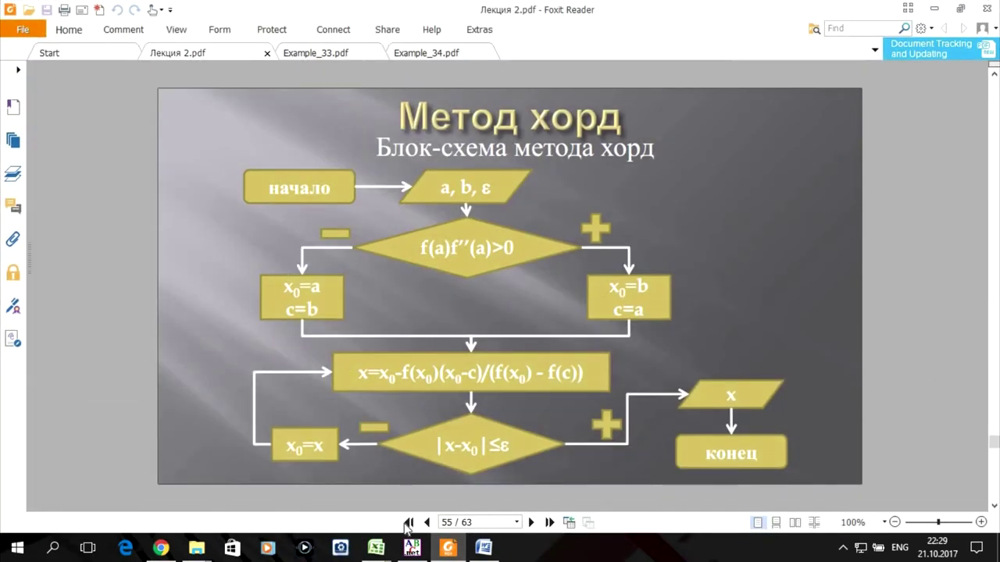
{"action": "left_click", "coordinate": [412, 549]}
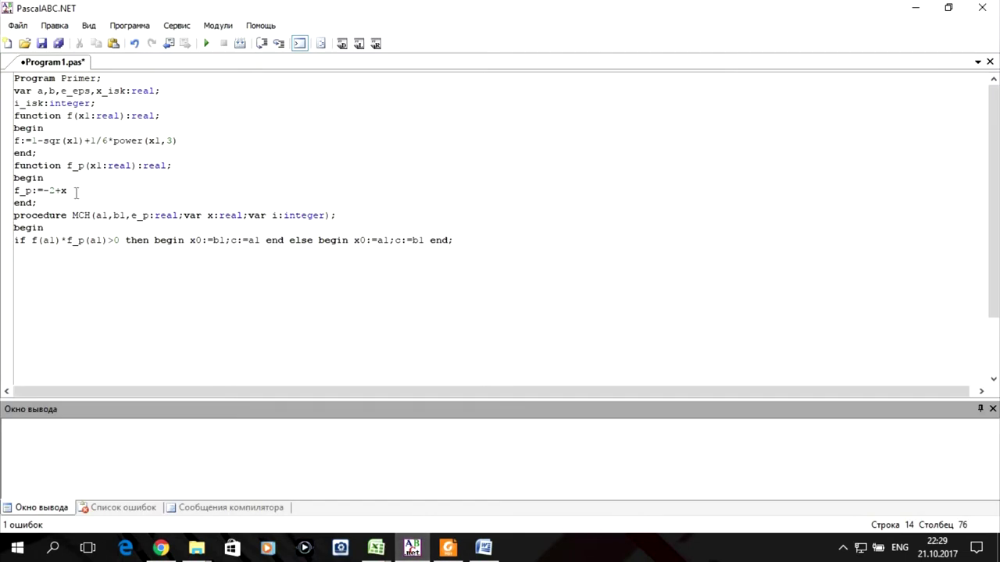
Step: Declare local variables x0,c:real and the label lb1 under the MCH header
{"action": "left_click", "coordinate": [356, 219]}
{"action": "key", "text": "Return"}
{"action": "type", "text": "var"}
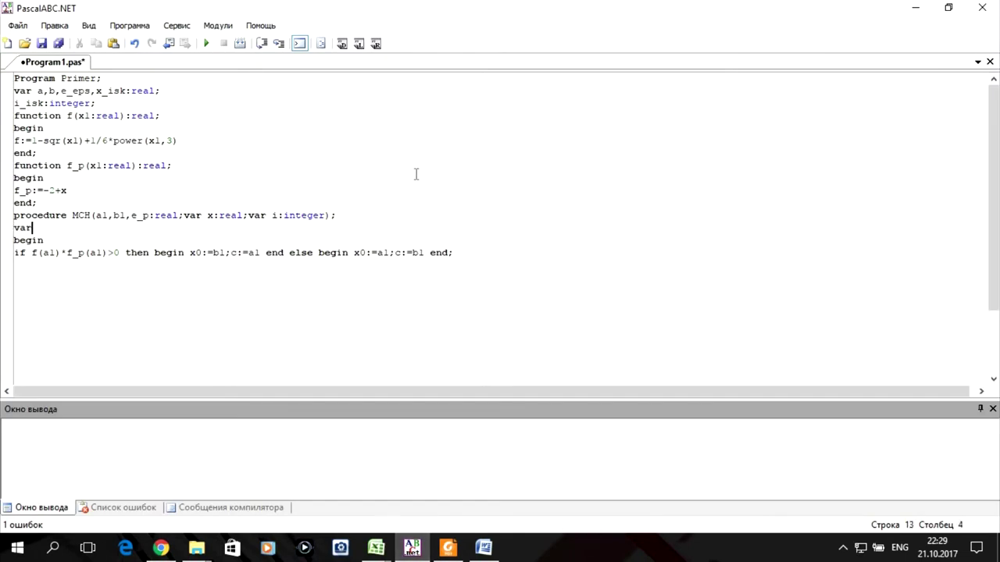
{"action": "type", "text": " x"}
{"action": "type", "text": "0,c"}
{"action": "type", "text": ":real"}
{"action": "type", "text": ";"}
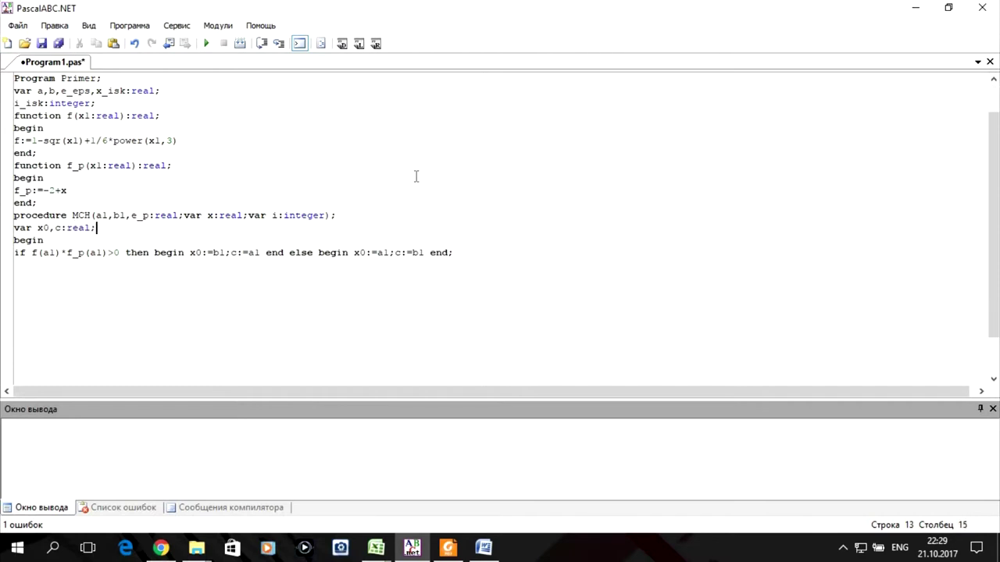
{"action": "scroll", "coordinate": [438, 195], "scroll_direction": "down", "scroll_amount": 1}
{"action": "left_click", "coordinate": [457, 217]}
{"action": "key", "text": "Return"}
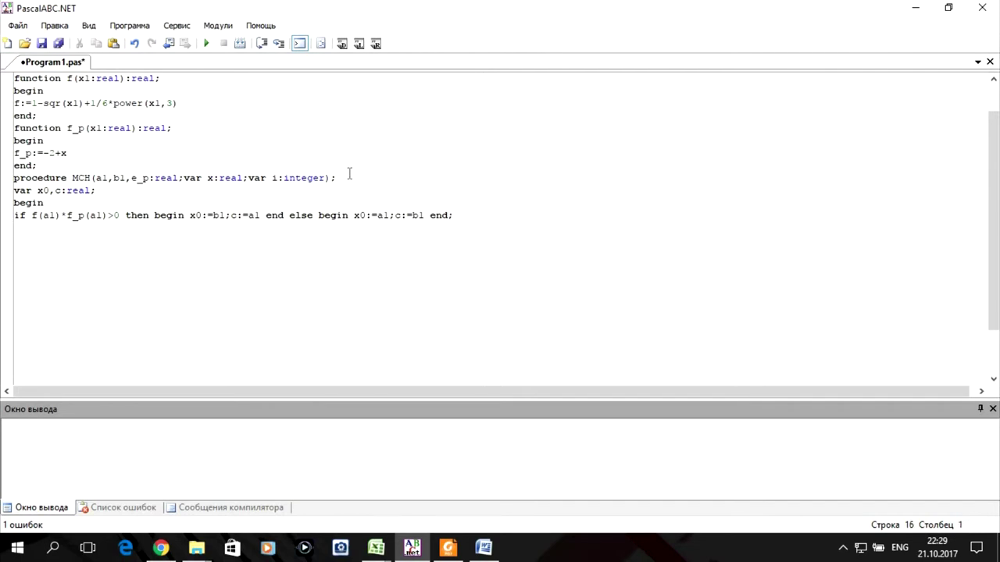
{"action": "left_click", "coordinate": [350, 175]}
{"action": "key", "text": "Return"}
{"action": "type", "text": "label "}
{"action": "type", "text": "lbl;"}
Step: Add the counter lines i:=0; and i:=i+1; after the if line
{"action": "left_click", "coordinate": [475, 229]}
{"action": "key", "text": "Return"}
{"action": "type", "text": "i:=0;"}
{"action": "key", "text": "Return"}
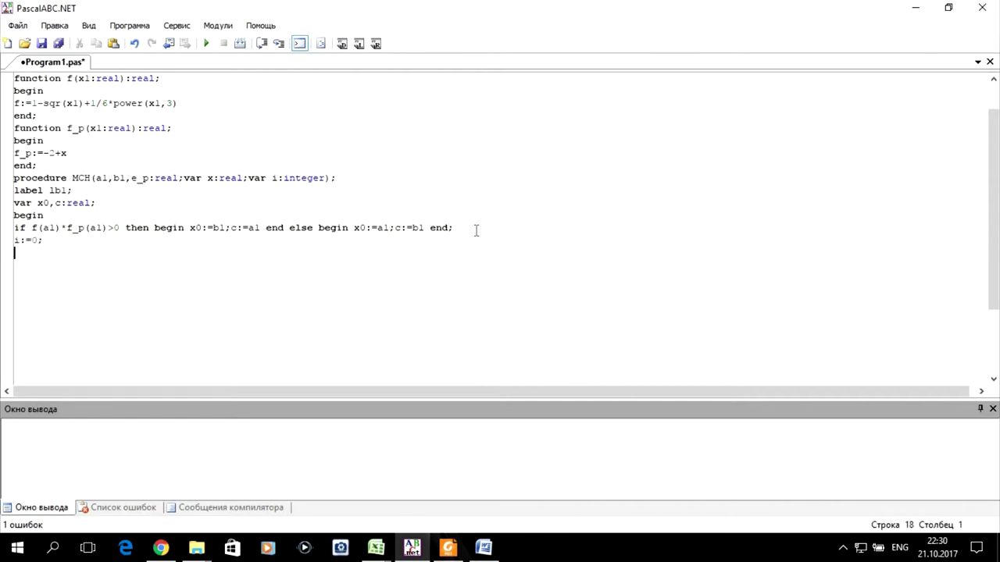
{"action": "type", "text": "i"}
{"action": "type", "text": ";="}
{"action": "key", "text": "BackSpace"}
{"action": "key", "text": "BackSpace"}
{"action": "key", "text": "BackSpace"}
{"action": "type", "text": "i:="}
{"action": "type", "text": "1+1;"}
Step: Label the counter line as lb1: i:=i+1; and start a new line after it
{"action": "left_click", "coordinate": [15, 253]}
{"action": "type", "text": "lb1:"}
{"action": "left_click", "coordinate": [103, 244]}
{"action": "left_click", "coordinate": [113, 249]}
{"action": "key", "text": "Return"}
Step: Enter the chord formula x:=x0-f(x0)*(x0-c)/(f(c)-f(x0)), copied from the flowchart slide
{"action": "left_click", "coordinate": [455, 547]}
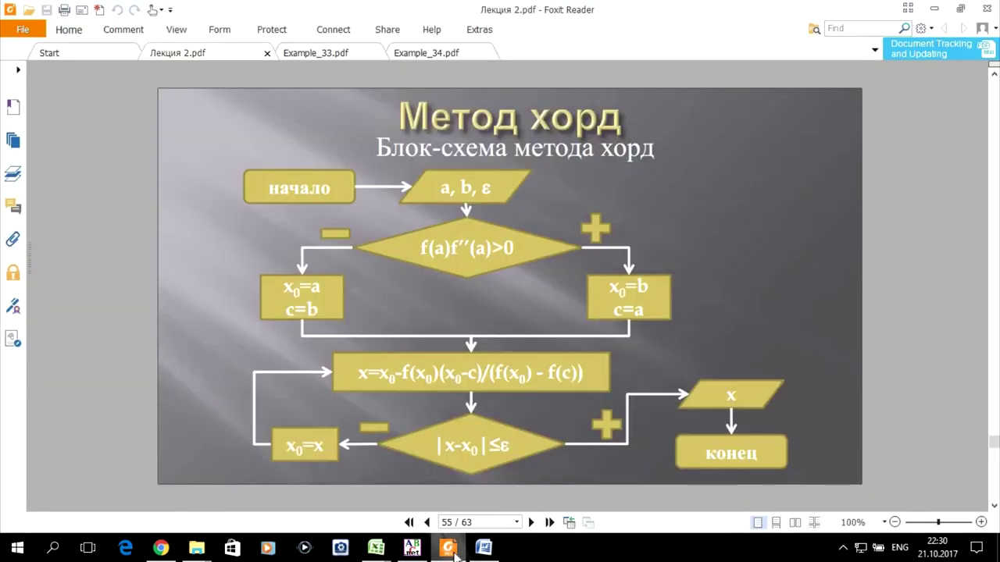
{"action": "left_click", "coordinate": [455, 547]}
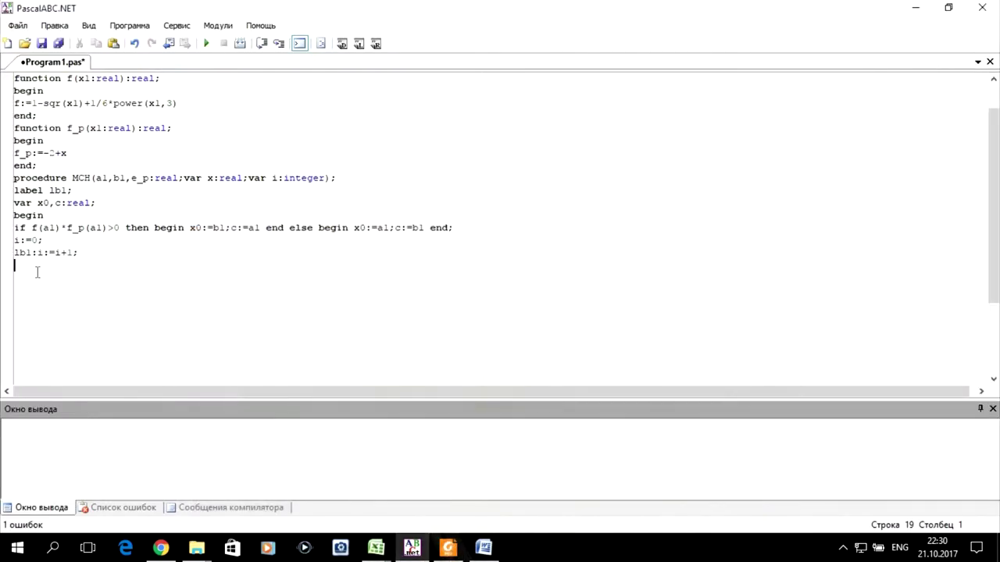
{"action": "type", "text": "x"}
{"action": "type", "text": ":=x"}
{"action": "type", "text": "0"}
{"action": "left_click", "coordinate": [435, 551]}
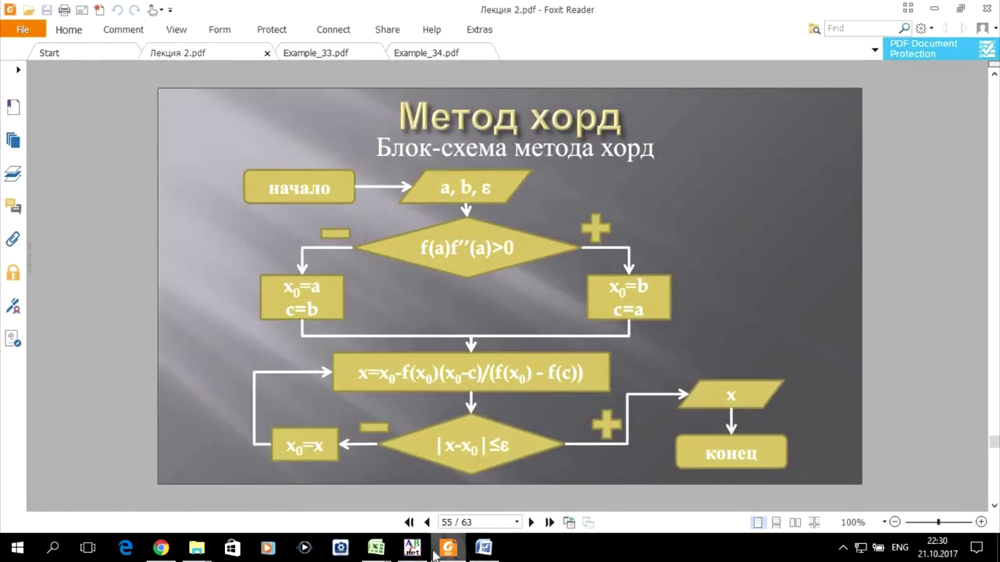
{"action": "left_click", "coordinate": [434, 551]}
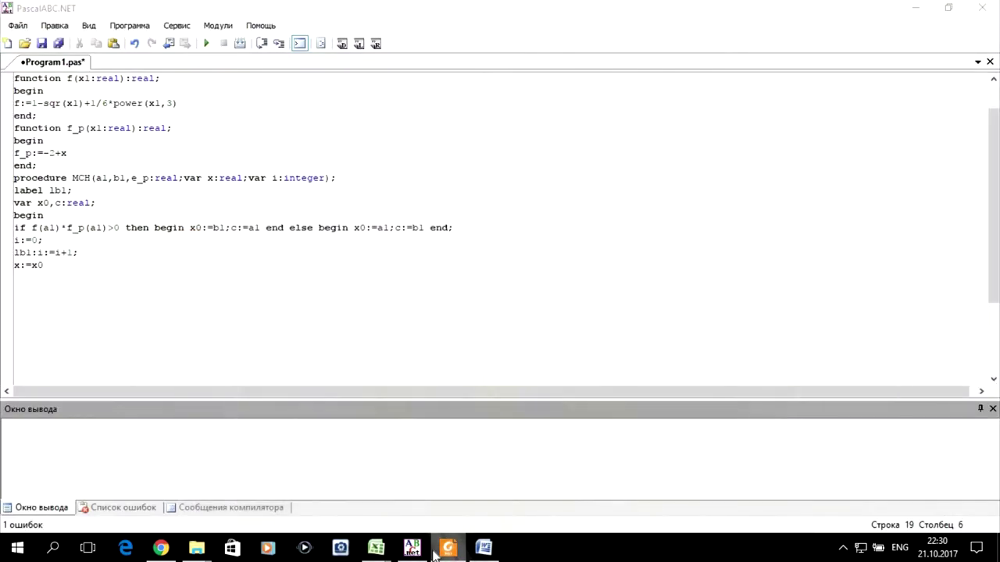
{"action": "type", "text": "-"}
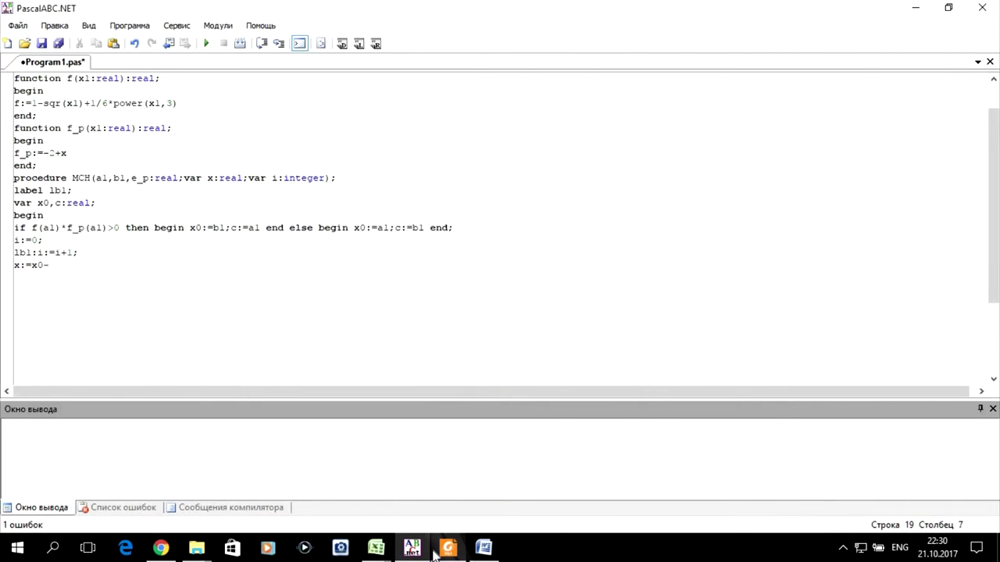
{"action": "type", "text": "f("}
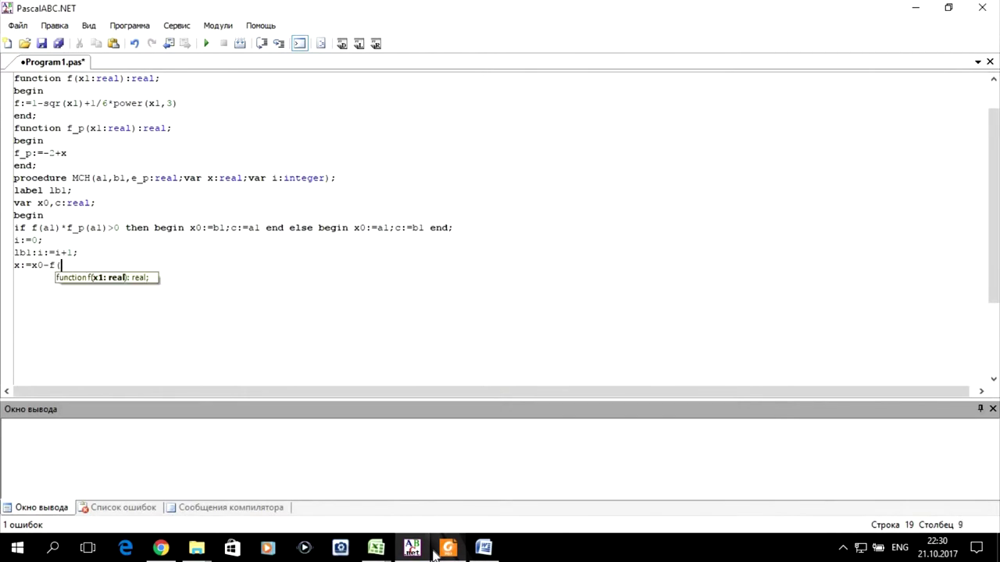
{"action": "type", "text": "x0"}
{"action": "type", "text": ")"}
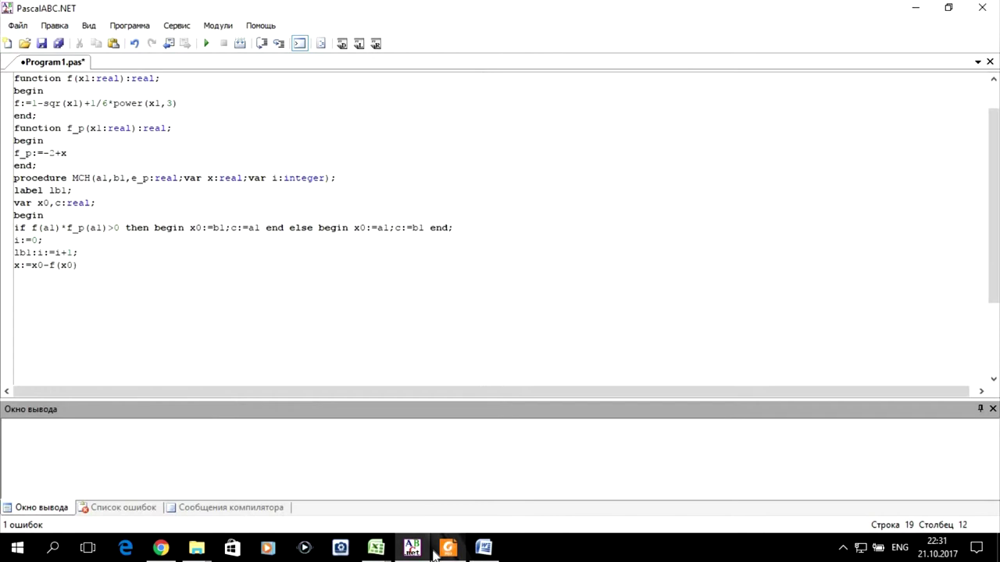
{"action": "left_click", "coordinate": [434, 552]}
{"action": "left_click", "coordinate": [434, 552]}
{"action": "type", "text": "*("}
{"action": "type", "text": "x0-c"}
{"action": "left_click", "coordinate": [434, 554]}
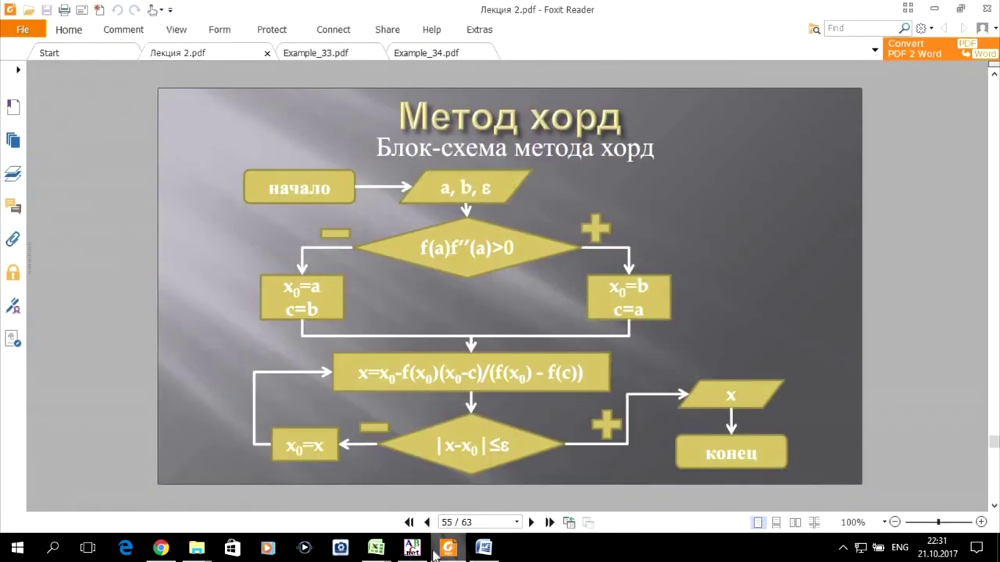
{"action": "left_click", "coordinate": [434, 554]}
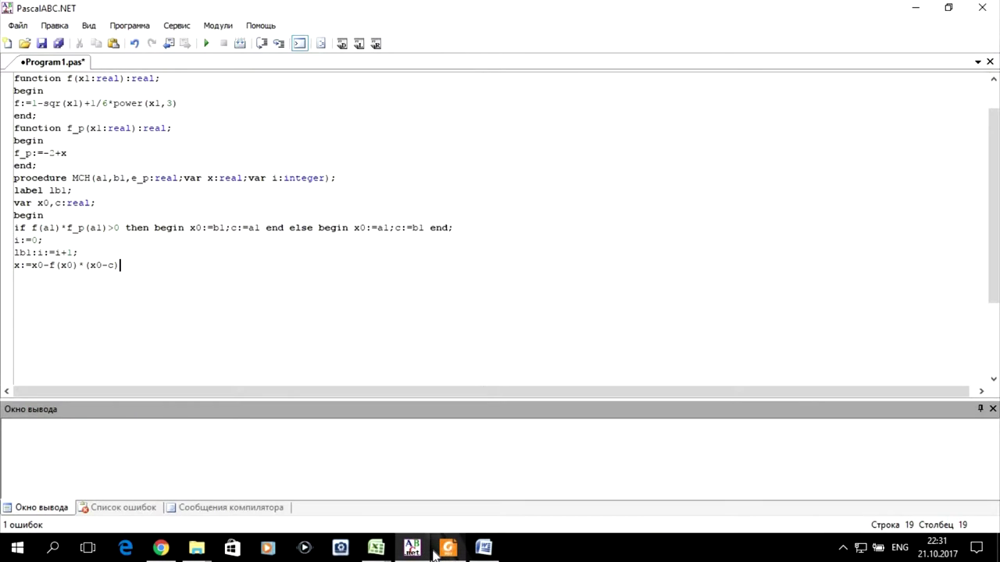
{"action": "type", "text": "/("}
{"action": "type", "text": "f(c"}
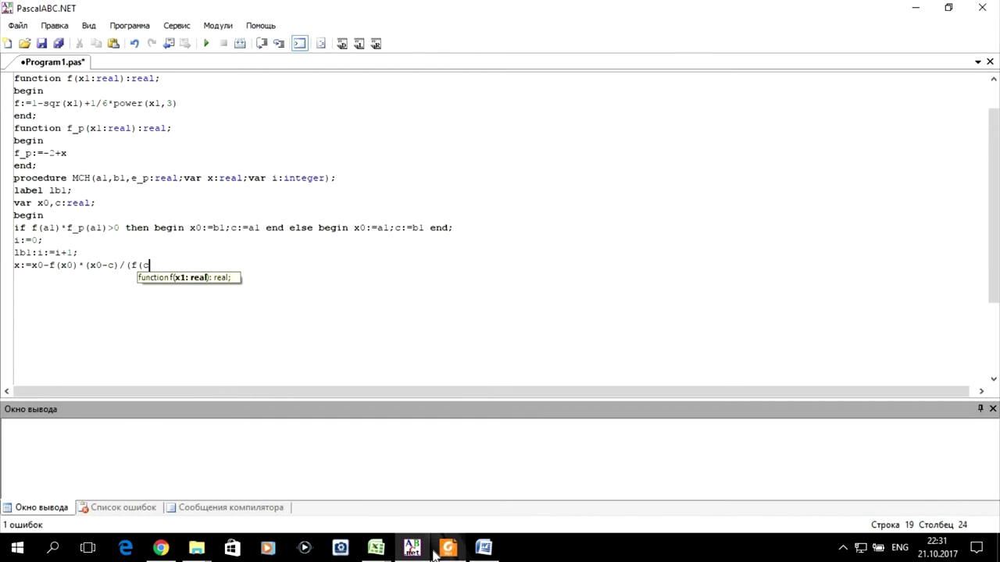
{"action": "type", "text": ")-f(x0))"}
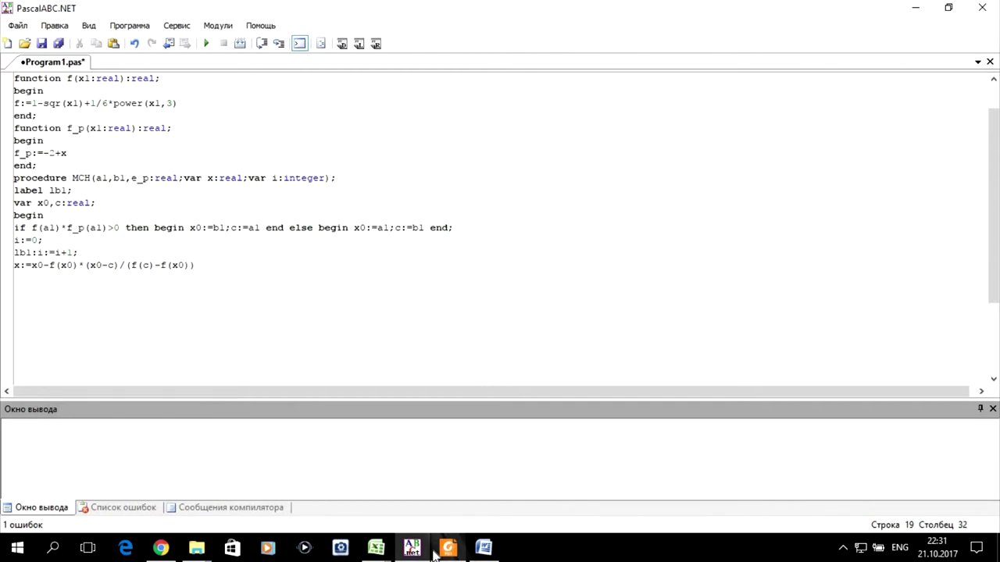
{"action": "key", "text": "Return"}
{"action": "left_click", "coordinate": [438, 555]}
{"action": "left_click", "coordinate": [439, 555]}
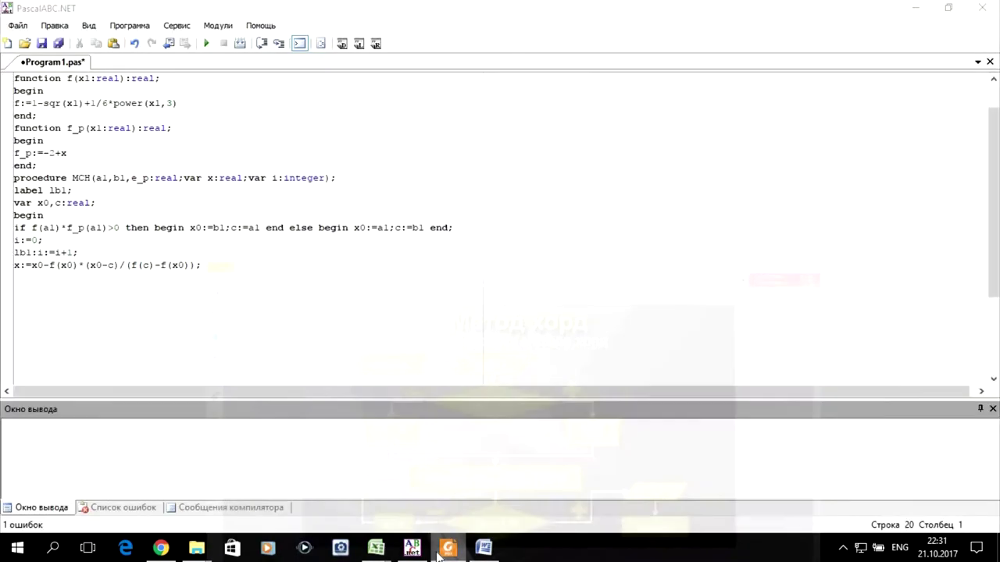
Step: Add the check if abs(x-x0)>e_p then begin x0:=x; goto lbl end; and close the procedure with end;
{"action": "type", "text": "if"}
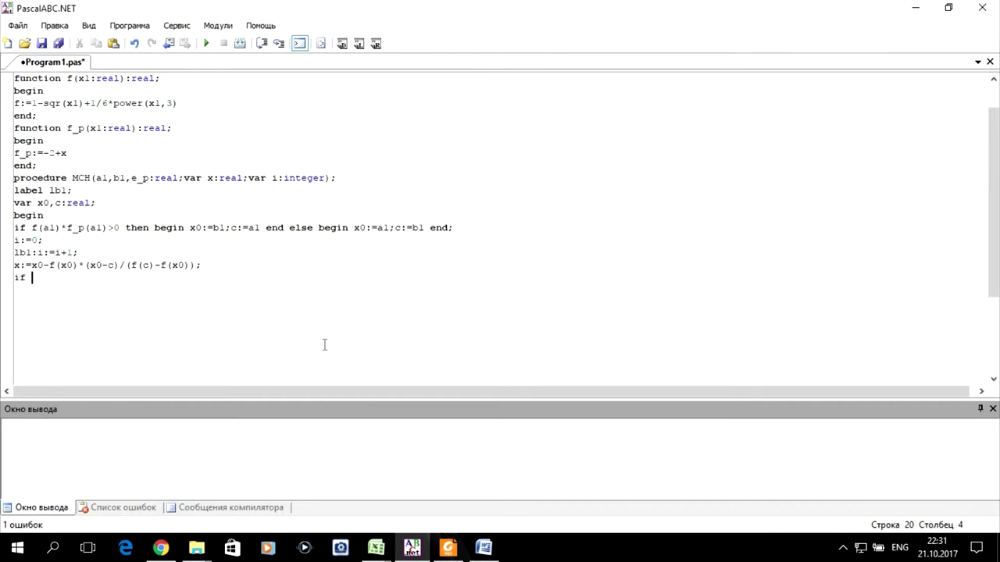
{"action": "type", "text": " abs("}
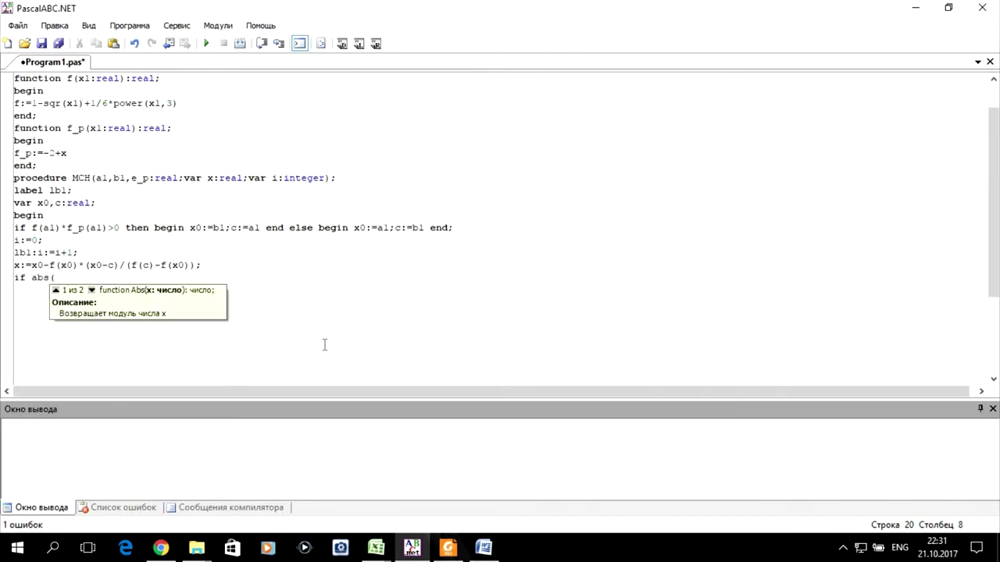
{"action": "type", "text": "x-x0"}
{"action": "type", "text": ")>e_p"}
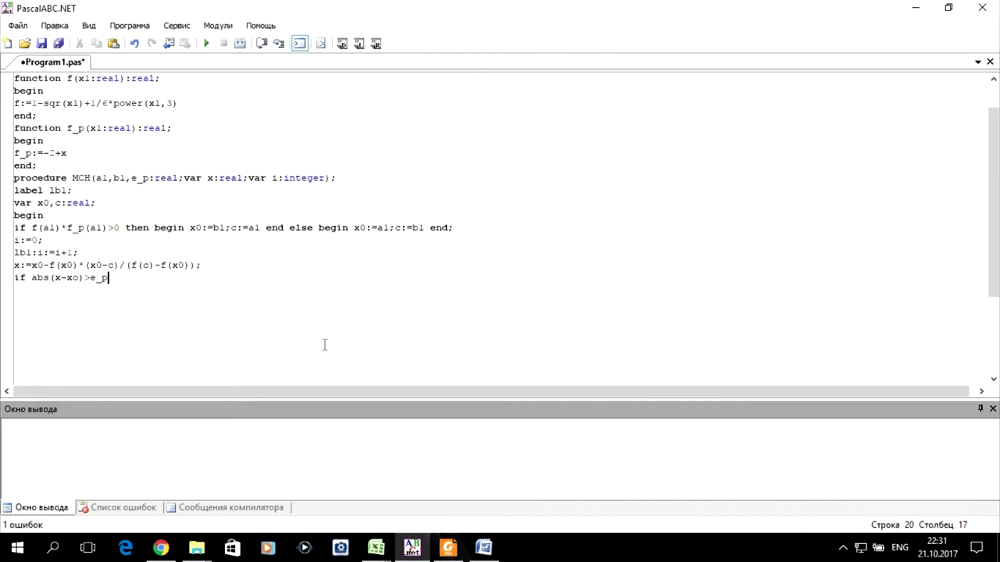
{"action": "type", "text": " then "}
{"action": "type", "text": "begin"}
{"action": "type", "text": "x0:=x"}
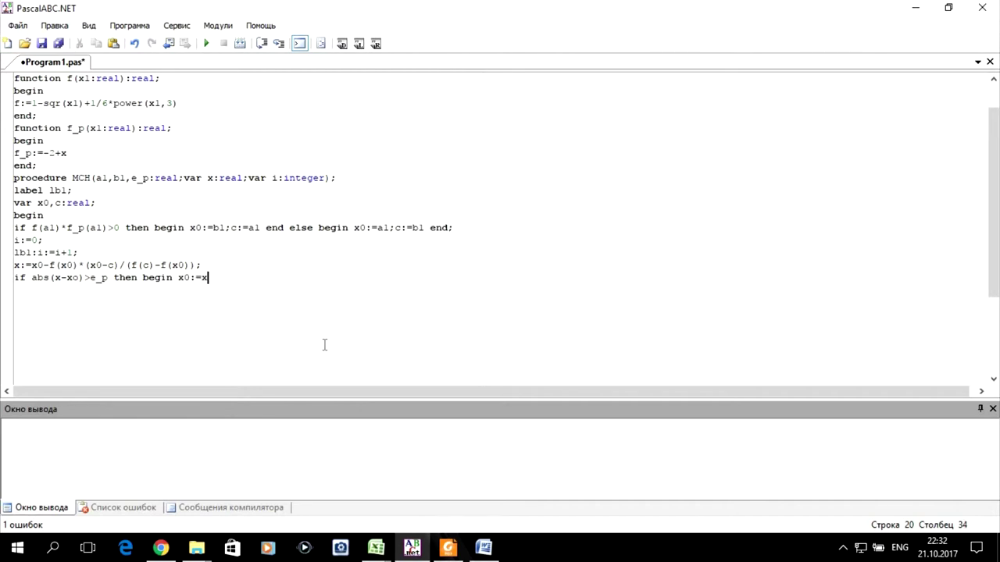
{"action": "type", "text": "; "}
{"action": "type", "text": "goto l"}
{"action": "type", "text": "bl end;"}
{"action": "key", "text": "Return"}
{"action": "type", "text": "end;"}
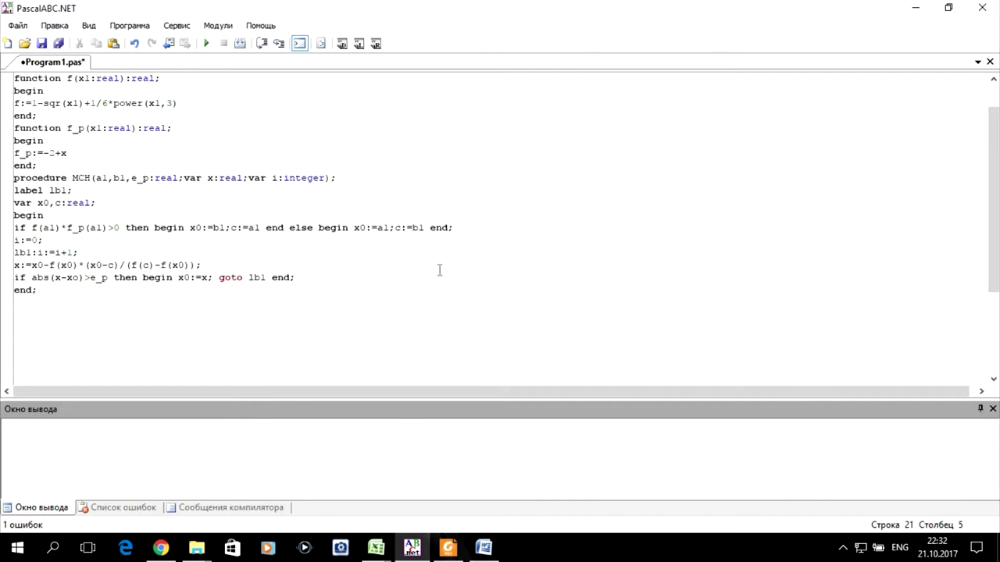
Step: Open the main block with begin and write('vvedite a,b,e='); readln(a,b,e_eps);
{"action": "key", "text": "Return"}
{"action": "type", "text": "begin"}
{"action": "key", "text": "Return"}
{"action": "type", "text": "write"}
{"action": "type", "text": "('vvedite "}
{"action": "type", "text": "a,b,"}
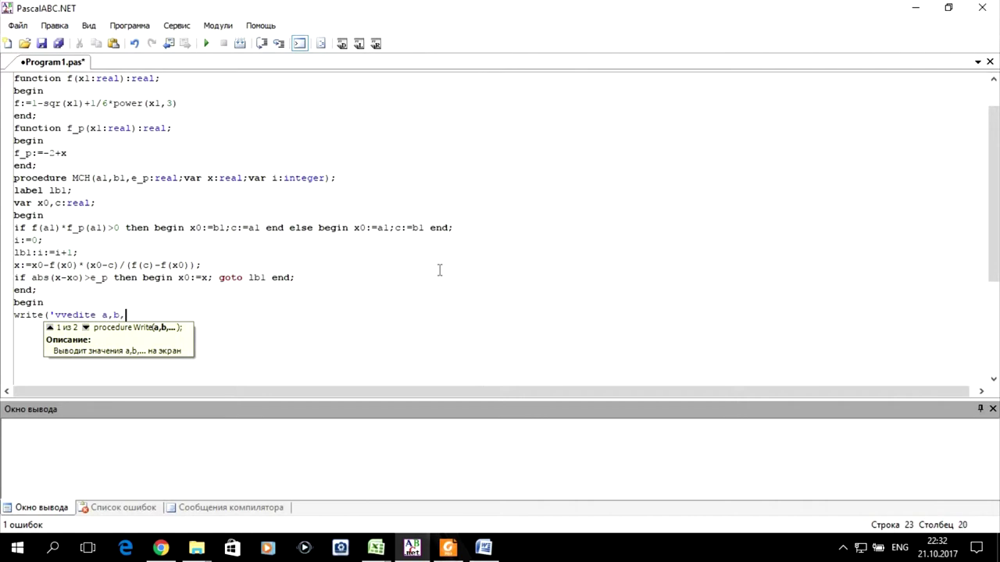
{"action": "type", "text": "e"}
{"action": "type", "text": "="}
{"action": "type", "text": ")"}
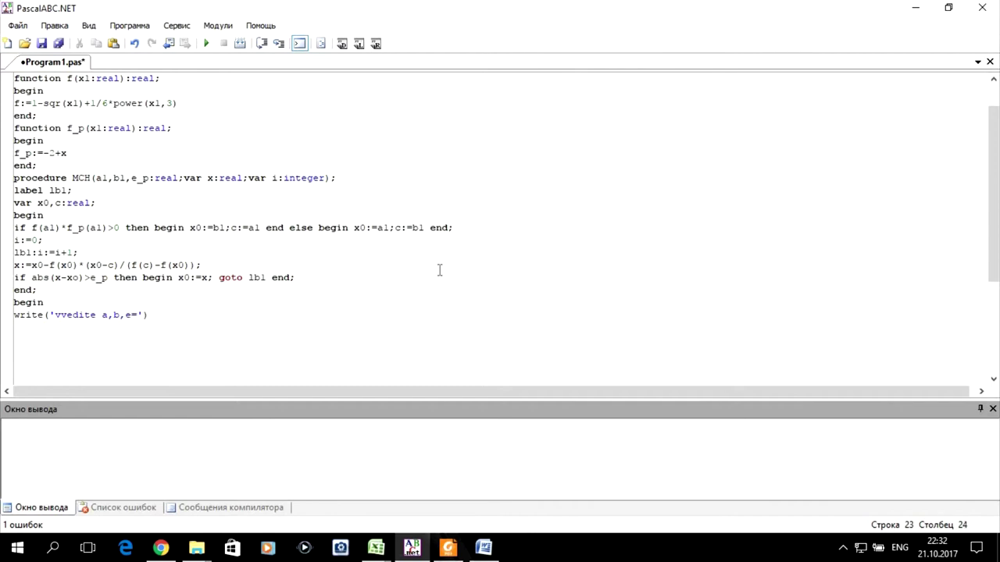
{"action": "type", "text": "; readln "}
{"action": "type", "text": "("}
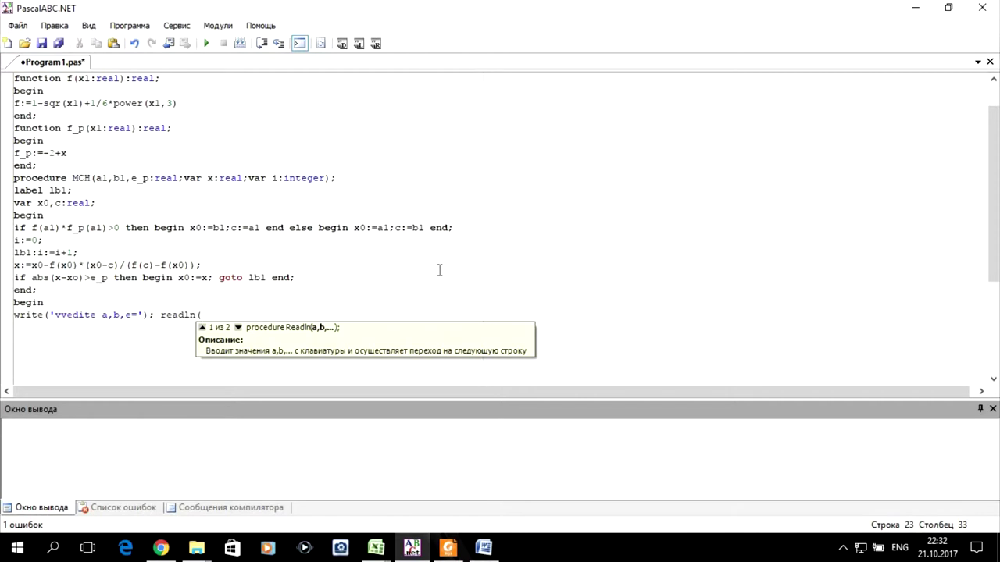
{"action": "type", "text": "a,b,"}
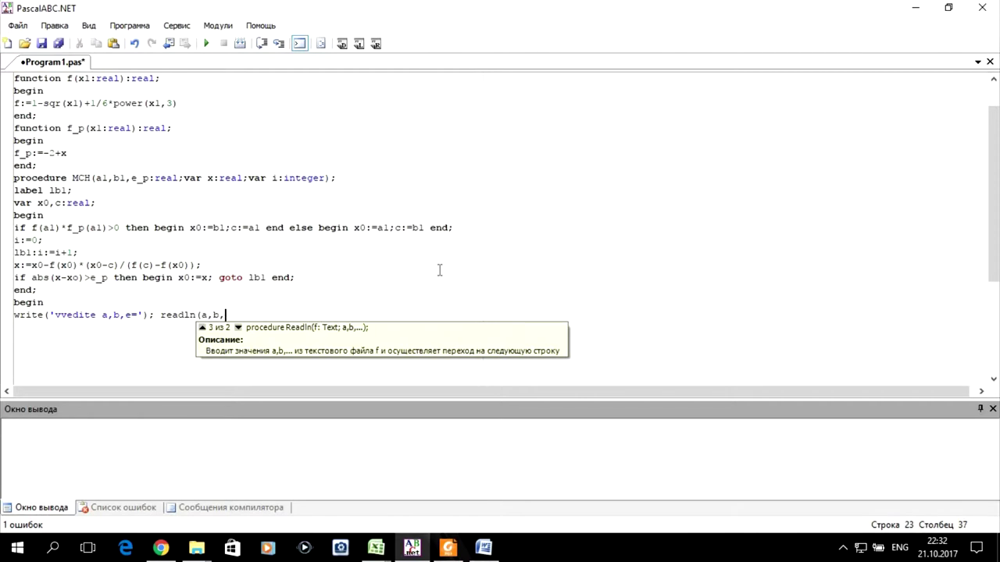
{"action": "type", "text": "e_e"}
{"action": "type", "text": "ps"}
{"action": "type", "text": ")"}
{"action": "type", "text": ";"}
Step: Finish the input statement line and place the cursor before MCH in the procedure header
{"action": "key", "text": "Return"}
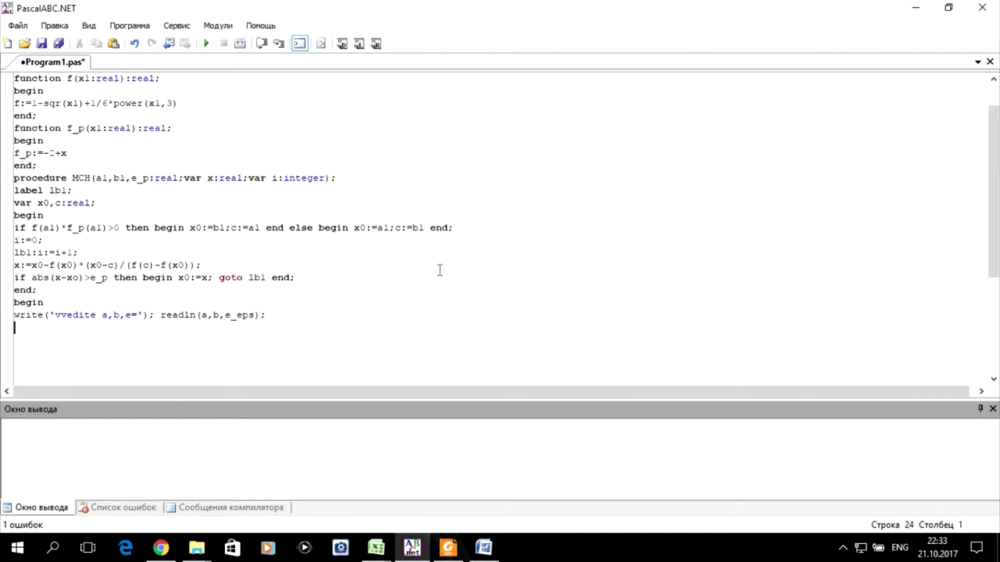
{"action": "left_click", "coordinate": [73, 178]}
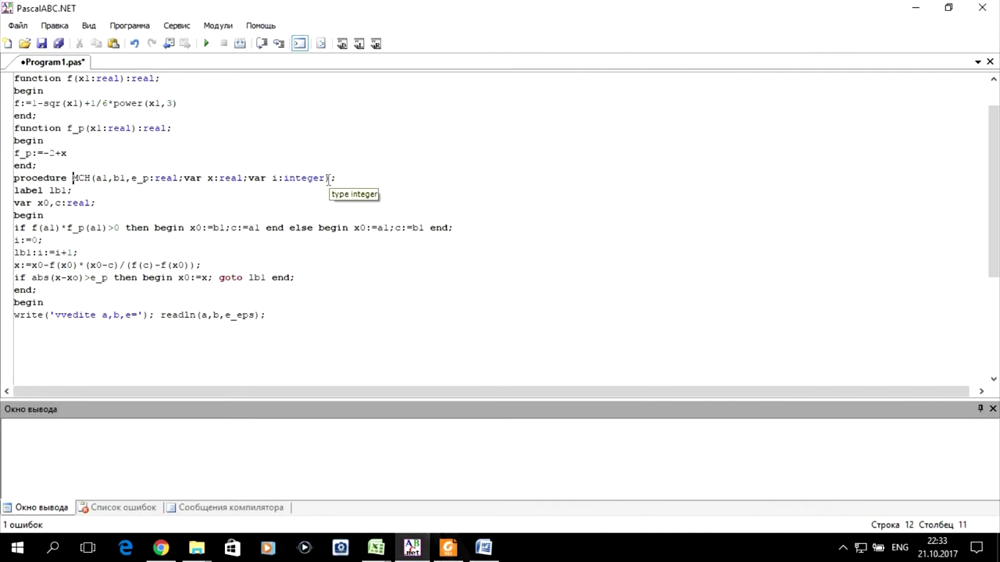
Step: Copy the MCH procedure header and paste it below the readln line
{"action": "left_click", "coordinate": [342, 178], "text": "shift"}
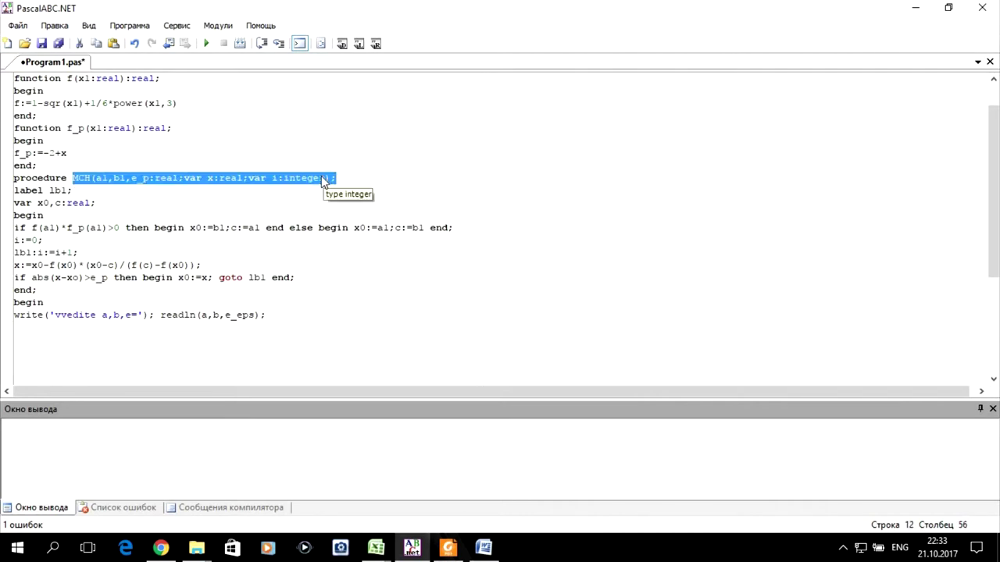
{"action": "right_click", "coordinate": [323, 181]}
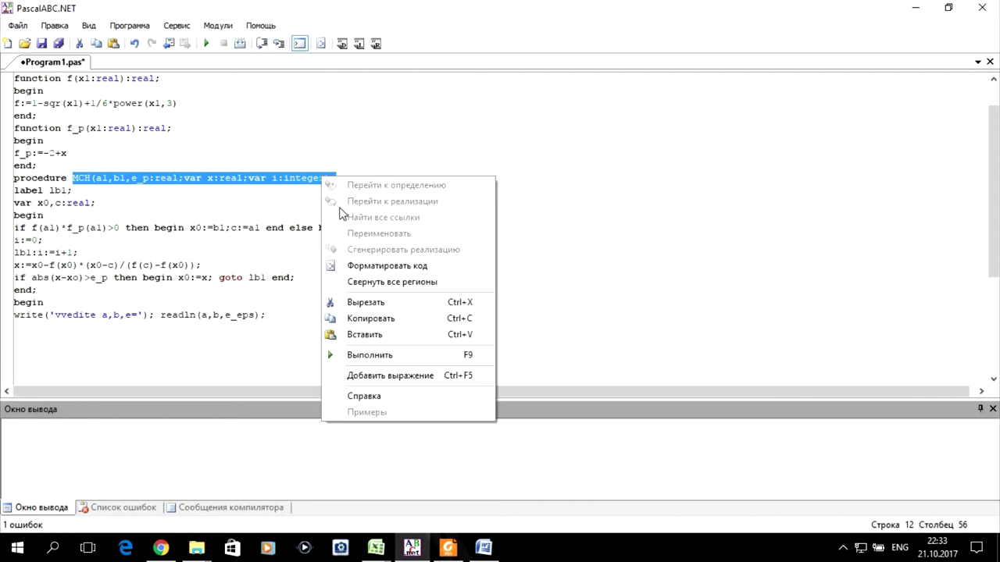
{"action": "left_click", "coordinate": [357, 318]}
{"action": "left_click", "coordinate": [109, 341]}
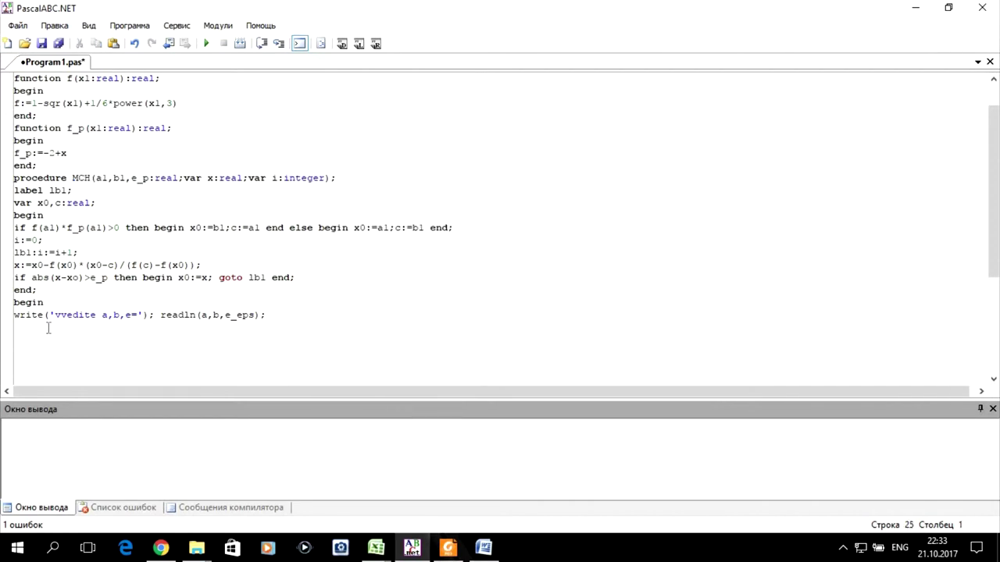
{"action": "left_click", "coordinate": [17, 322]}
{"action": "key", "text": "Down"}
{"action": "type", "text": "MCH(a1,b1,e_p:real;var x:real;var i:integer);"}
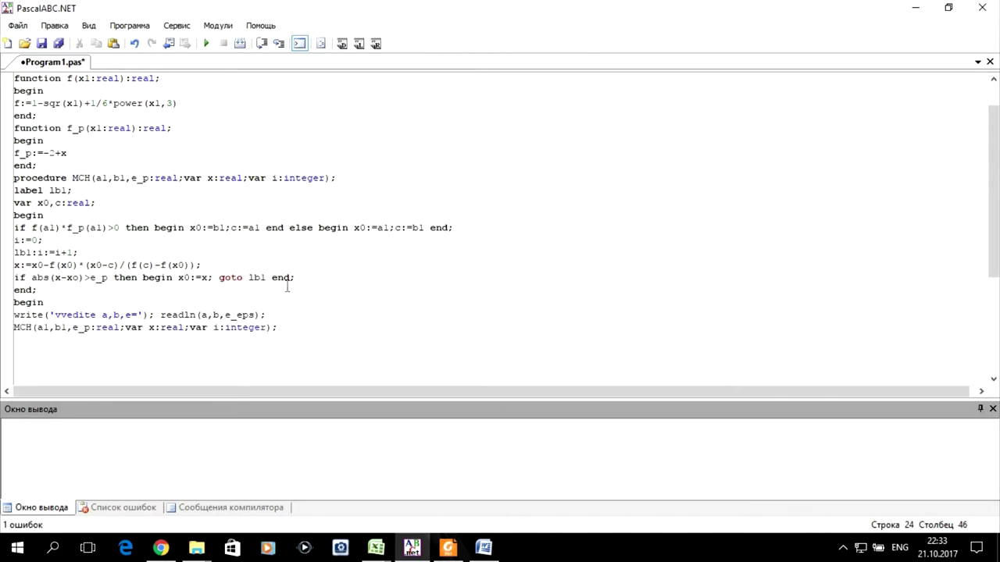
Step: Change the pasted call's first arguments to a, b and e_eps, dropping the type text
{"action": "left_click", "coordinate": [50, 328]}
{"action": "key", "text": "BackSpace"}
{"action": "key", "text": "Right"}
{"action": "key", "text": "Right"}
{"action": "key", "text": "Right"}
{"action": "key", "text": "BackSpace"}
{"action": "key", "text": "Right"}
{"action": "key", "text": "Right"}
{"action": "key", "text": "Right"}
{"action": "key", "text": "Right"}
{"action": "key", "text": "Left"}
{"action": "type", "text": "e"}
{"action": "key", "text": "Right"}
{"action": "type", "text": "s"}
{"action": "key", "text": "Delete"}
{"action": "key", "text": "Delete"}
{"action": "key", "text": "Delete"}
{"action": "key", "text": "Delete"}
{"action": "key", "text": "Delete"}
{"action": "key", "text": "Delete"}
{"action": "key", "text": "Delete"}
{"action": "key", "text": "Delete"}
Step: Finish the call's arguments as x_isk and i_isk, removing leftover types, and start a new line
{"action": "type", "text": ","}
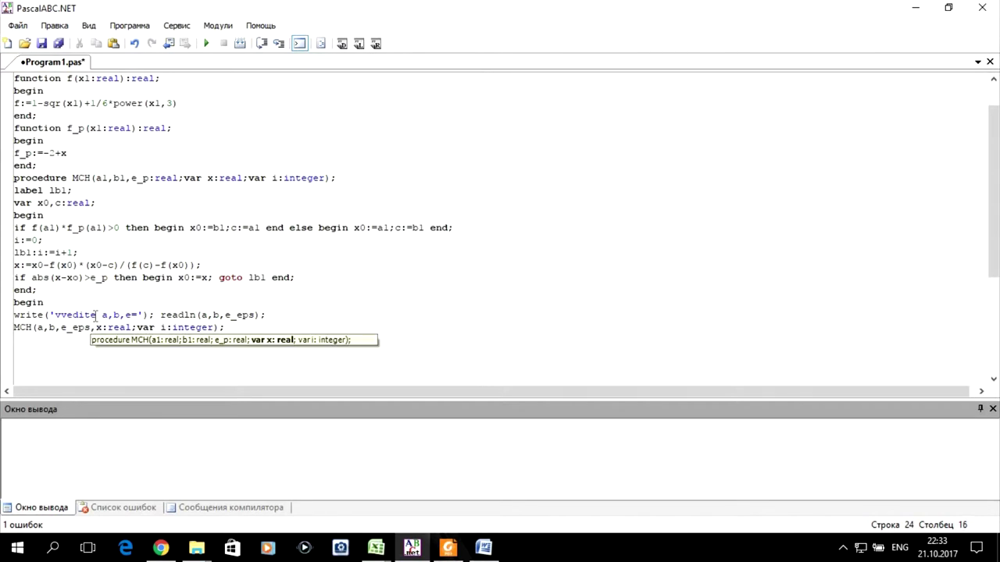
{"action": "type", "text": " isk"}
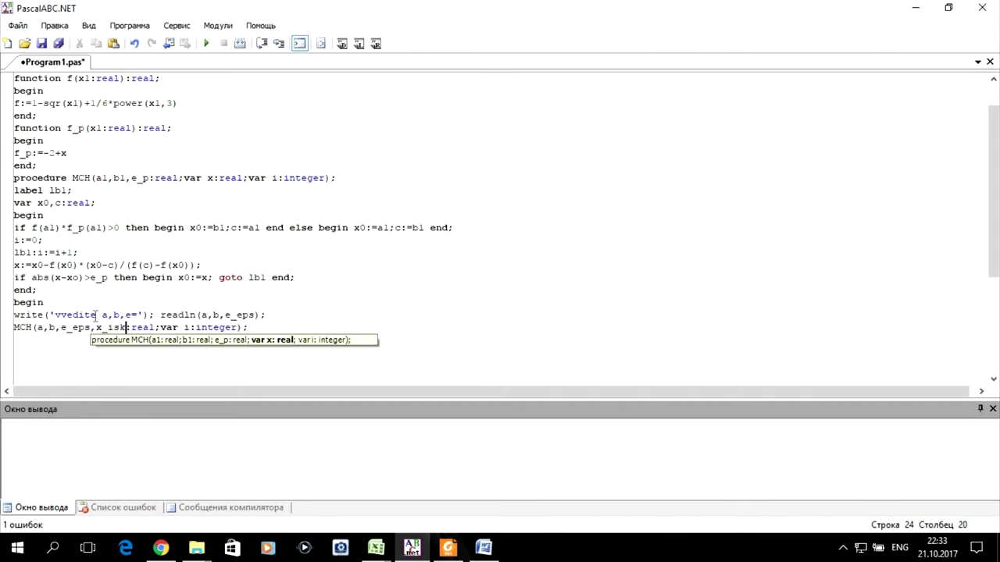
{"action": "key", "text": "Delete"}
{"action": "key", "text": "Delete"}
{"action": "key", "text": "Delete"}
{"action": "key", "text": "Delete"}
{"action": "key", "text": "Delete"}
{"action": "key", "text": "Delete"}
{"action": "key", "text": "Delete"}
{"action": "key", "text": "Delete"}
{"action": "key", "text": "Delete"}
{"action": "type", "text": "?"}
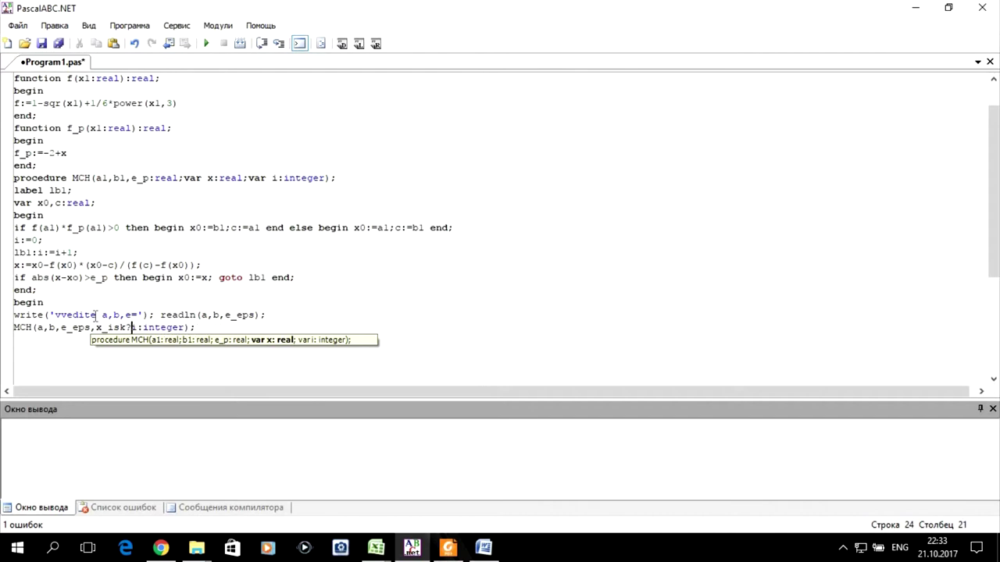
{"action": "key", "text": "BackSpace"}
{"action": "type", "text": ","}
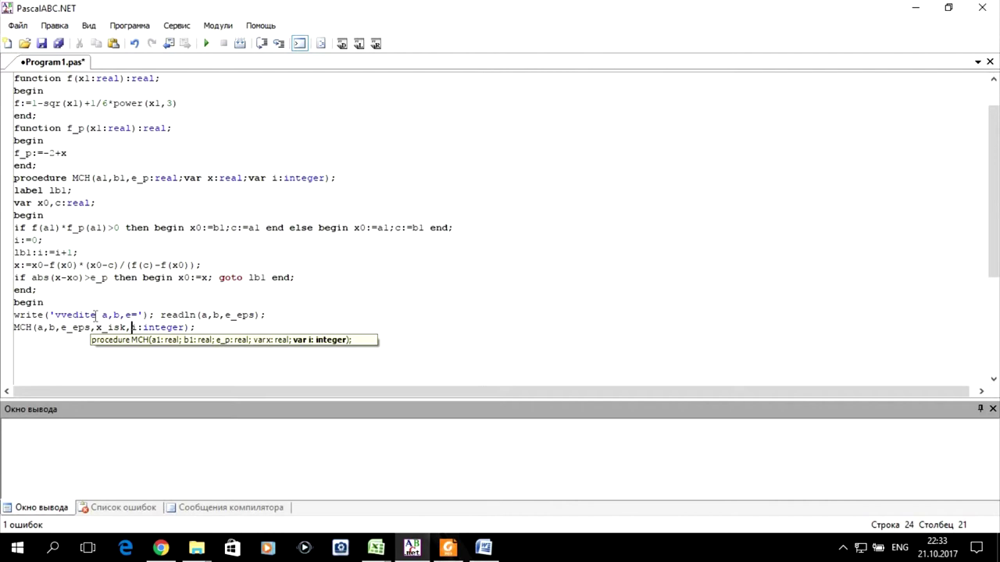
{"action": "key", "text": "Right"}
{"action": "type", "text": "isk"}
{"action": "key", "text": "Delete"}
{"action": "key", "text": "Delete"}
{"action": "key", "text": "Delete"}
{"action": "key", "text": "Delete"}
{"action": "key", "text": "Delete"}
{"action": "key", "text": "Delete"}
{"action": "key", "text": "Delete"}
{"action": "key", "text": "Delete"}
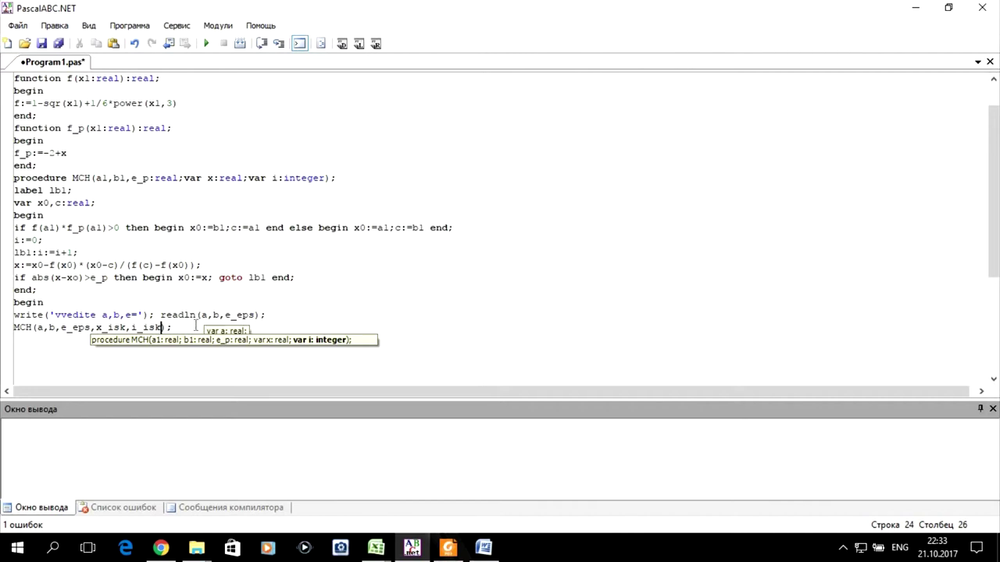
{"action": "key", "text": "End"}
{"action": "key", "text": "Return"}
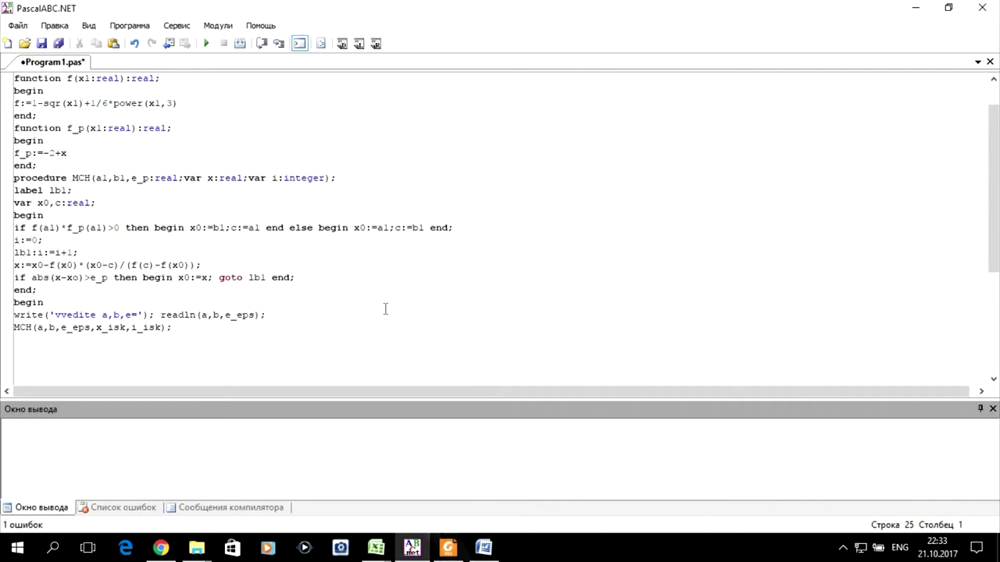
{"action": "scroll", "coordinate": [386, 246], "scroll_direction": "up", "scroll_amount": 1}
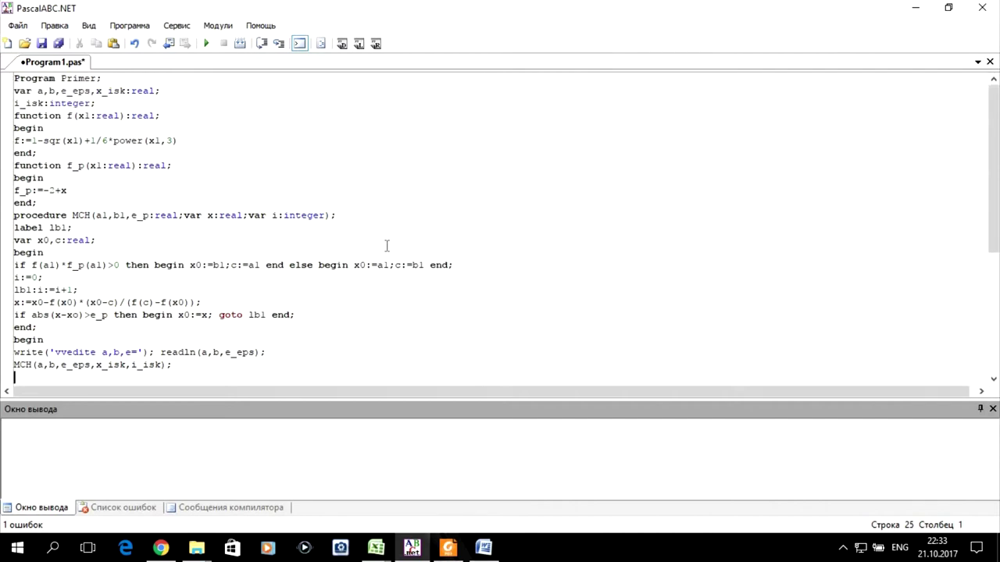
Step: Add writeln('koren uravnenia=',x_isk,' na i=',i_isk), close the main block with end;, and compile
{"action": "scroll", "coordinate": [386, 246], "scroll_direction": "down", "scroll_amount": 1}
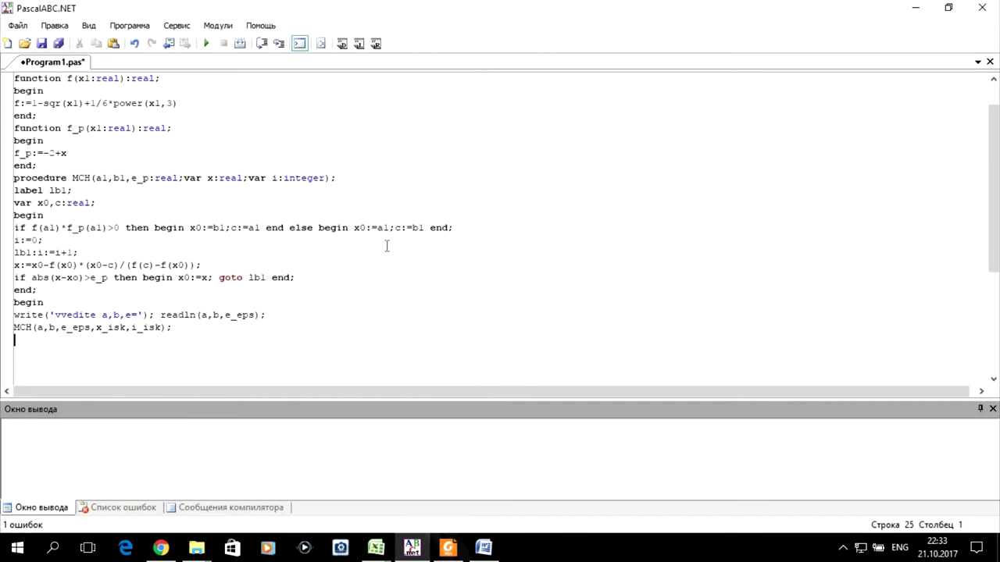
{"action": "type", "text": "w"}
{"action": "type", "text": "riteln("}
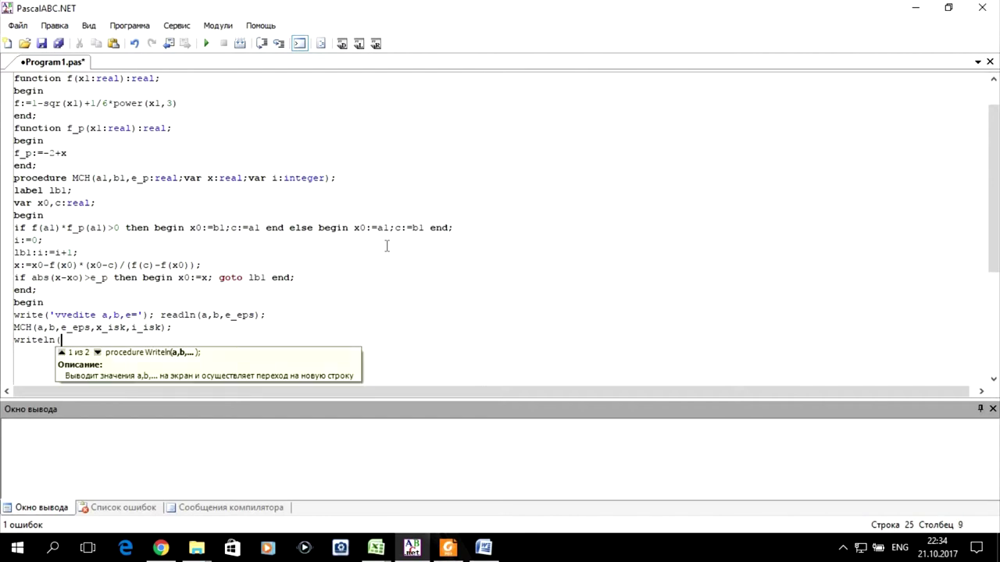
{"action": "type", "text": "'"}
{"action": "type", "text": "koren "}
{"action": "type", "text": "urav"}
{"action": "type", "text": "nenia="}
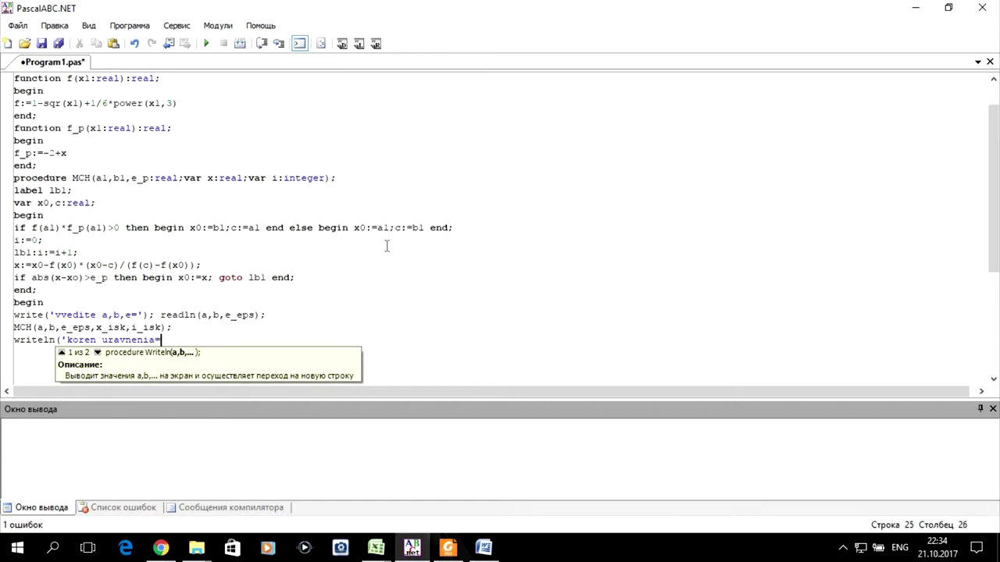
{"action": "type", "text": "'?"}
{"action": "key", "text": "BackSpace"}
{"action": "type", "text": ","}
{"action": "key", "text": "BackSpace"}
{"action": "type", "text": "x_isk"}
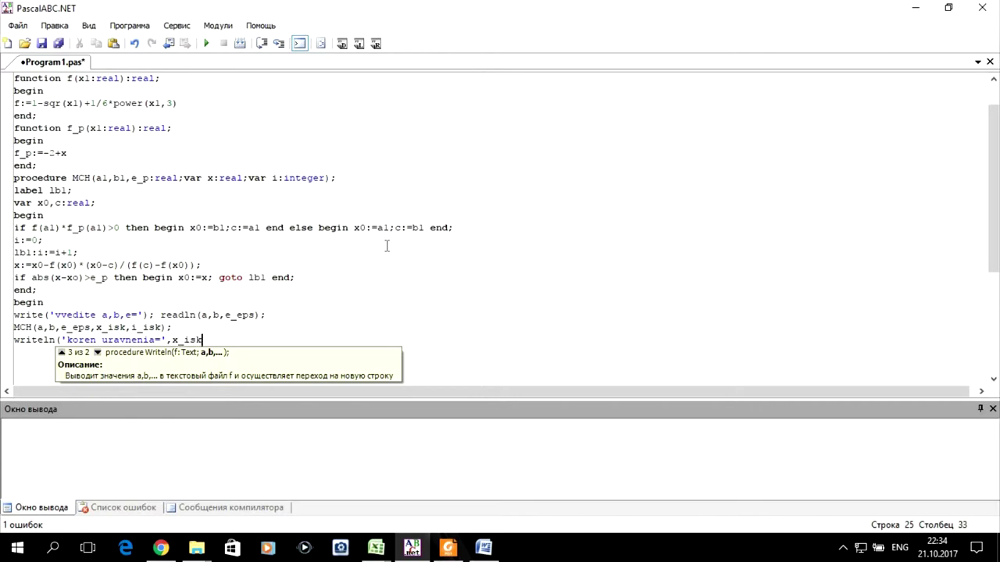
{"action": "type", "text": ",' "}
{"action": "type", "text": "na i='"}
{"action": "type", "text": ","}
{"action": "type", "text": "i_isk)"}
{"action": "key", "text": "Return"}
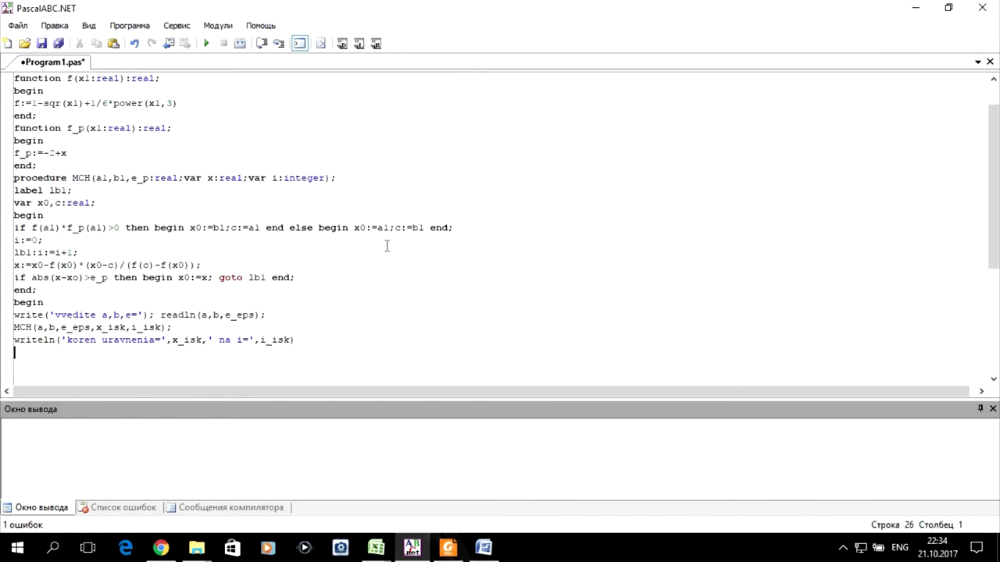
{"action": "type", "text": "end"}
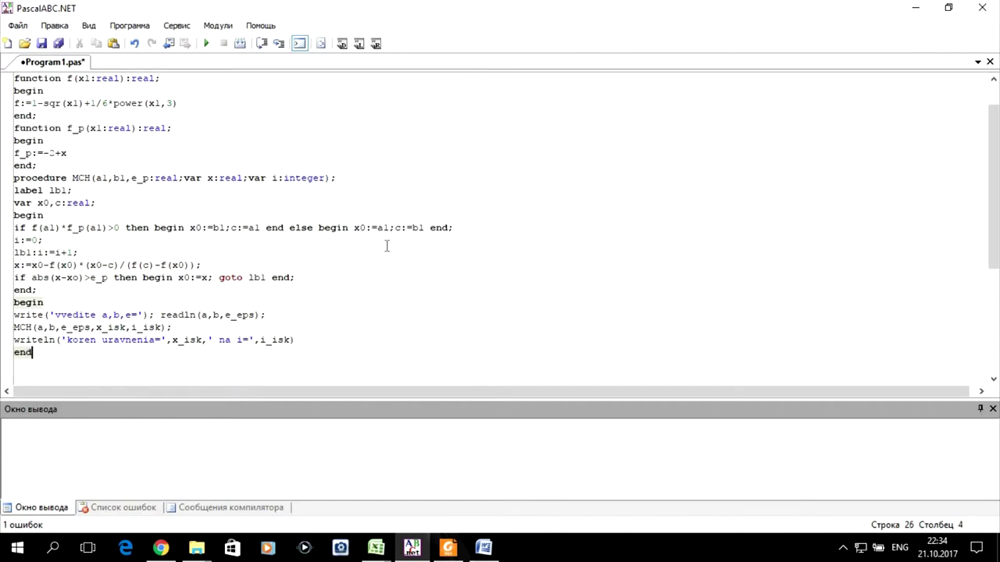
{"action": "type", "text": ";"}
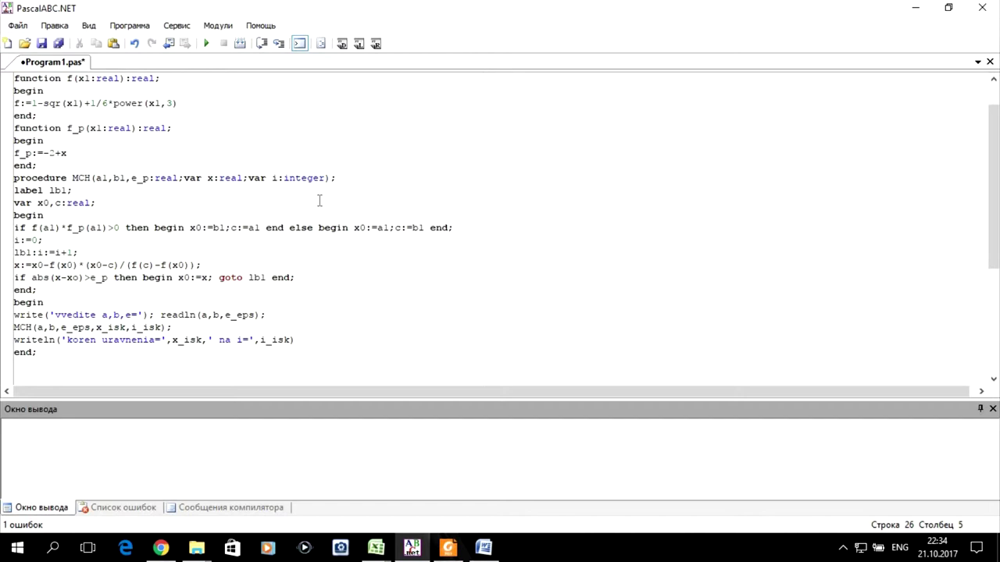
{"action": "left_click", "coordinate": [206, 45]}
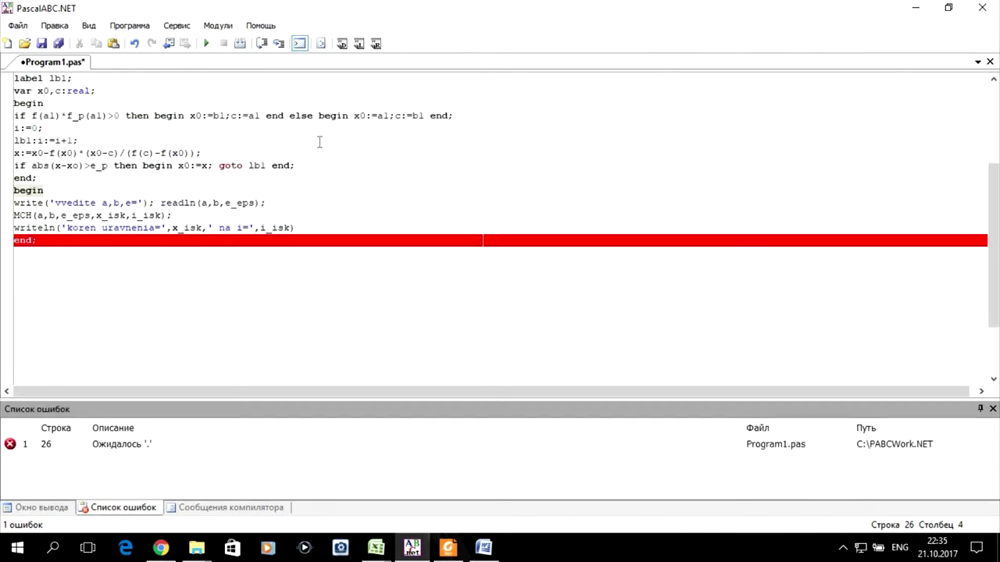
Step: Change the final end; to end. and fix the f_p formula to -2+x1, then recompile
{"action": "key", "text": "Delete"}
{"action": "type", "text": "."}
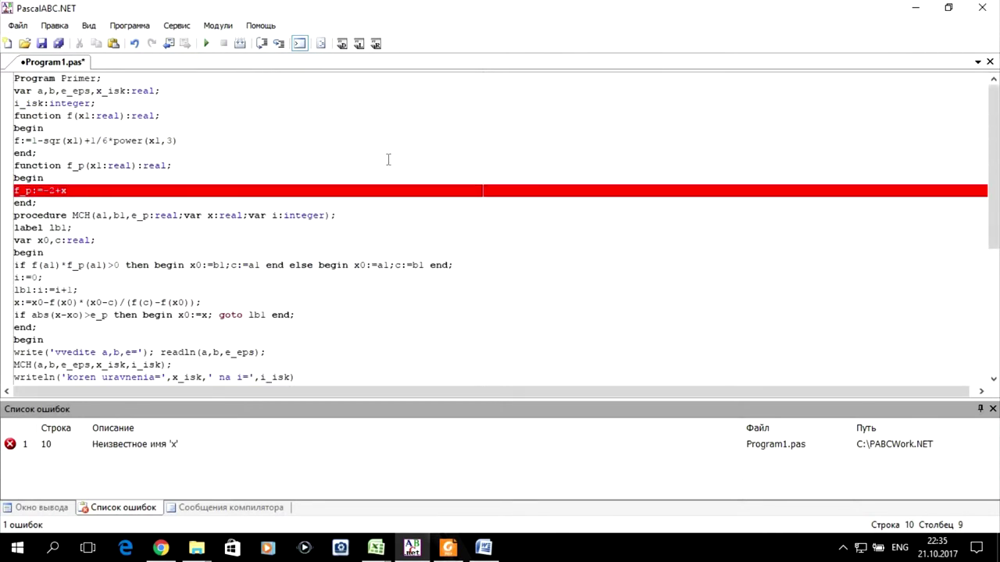
{"action": "left_click", "coordinate": [62, 190]}
{"action": "key", "text": "End"}
{"action": "type", "text": "1"}
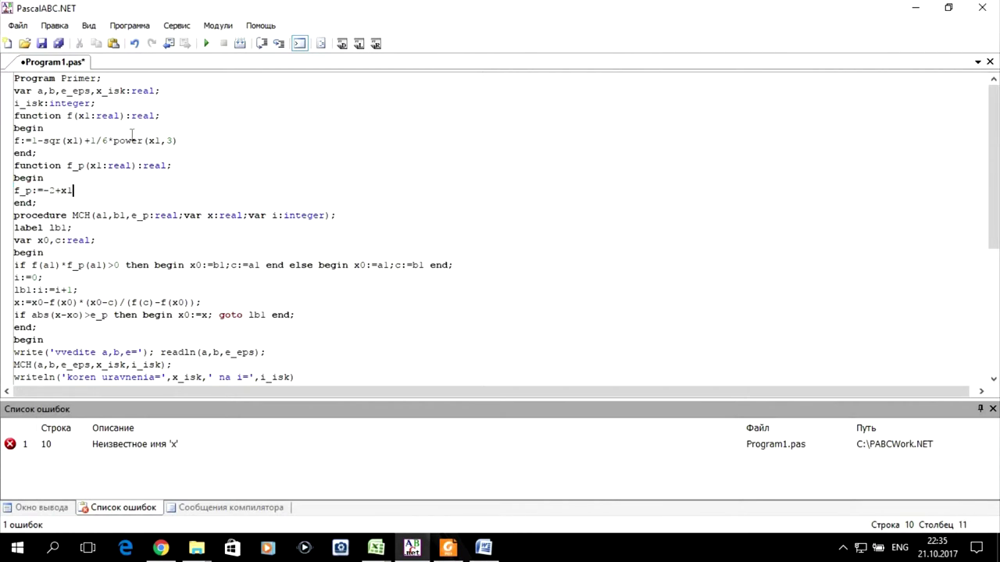
{"action": "left_click", "coordinate": [207, 43]}
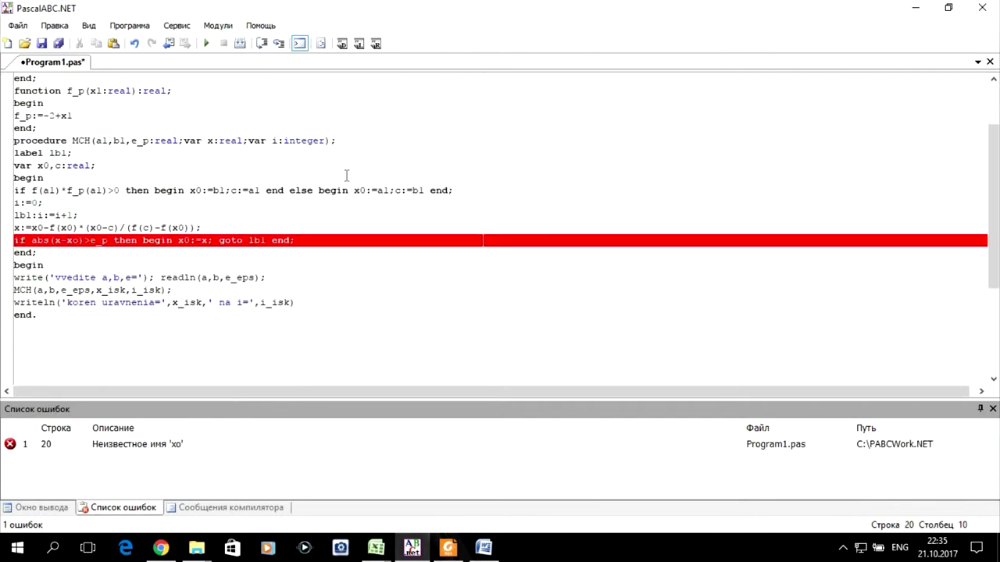
Step: Replace xo with x0 in the stopping condition and run the program again
{"action": "key", "text": "Right"}
{"action": "key", "text": "Delete"}
{"action": "type", "text": "0"}
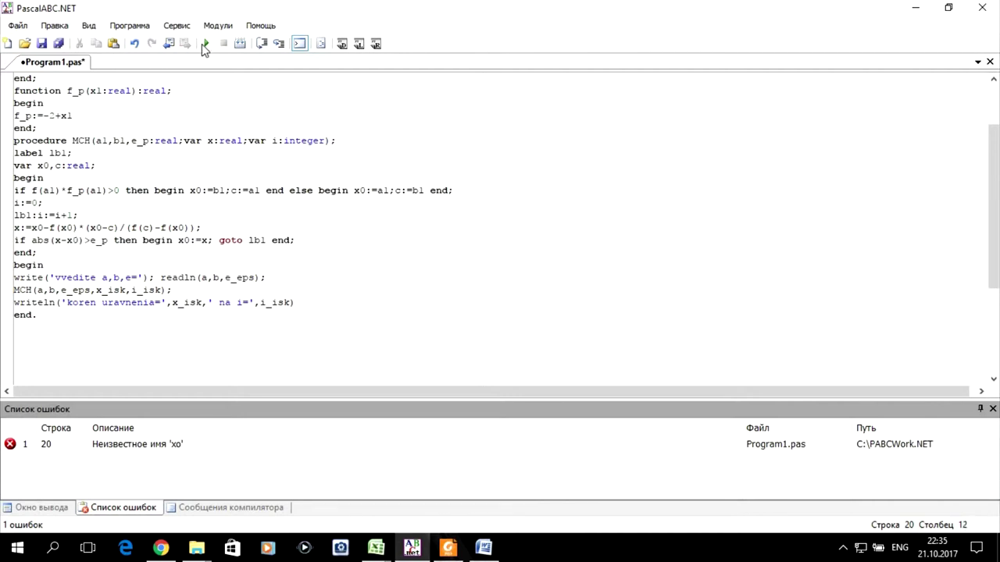
{"action": "left_click", "coordinate": [205, 43]}
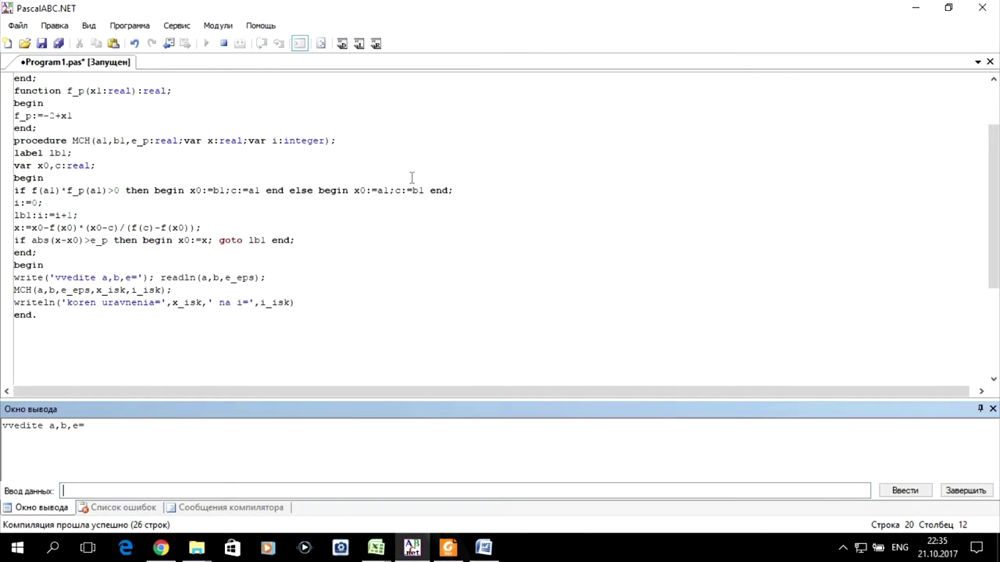
Step: Enter inputs 0 2 0.01, getting koren uravnenia=не число after 263 iterations
{"action": "type", "text": "0 2 0.01"}
{"action": "key", "text": "Return"}
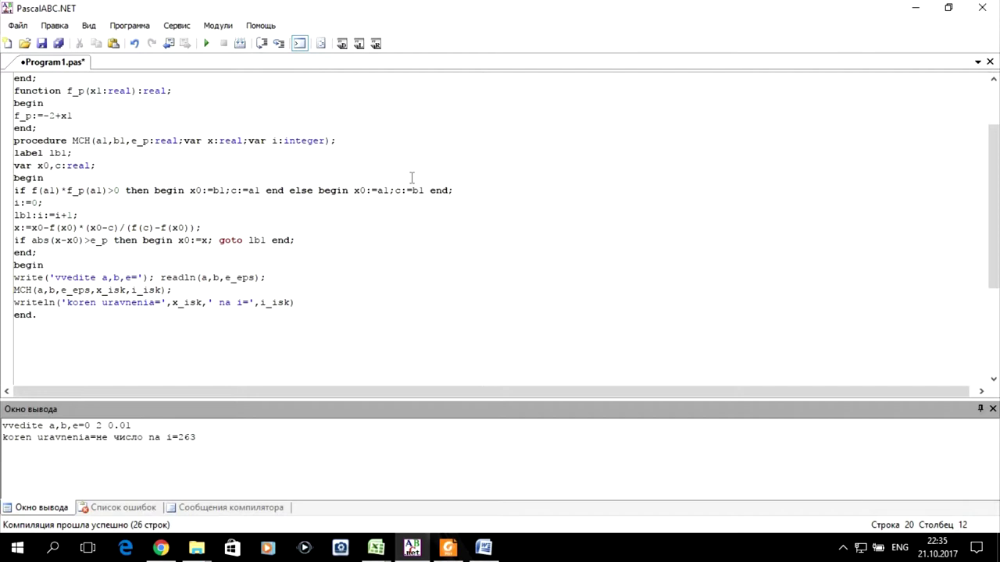
{"action": "scroll", "coordinate": [298, 244], "scroll_direction": "up", "scroll_amount": 1}
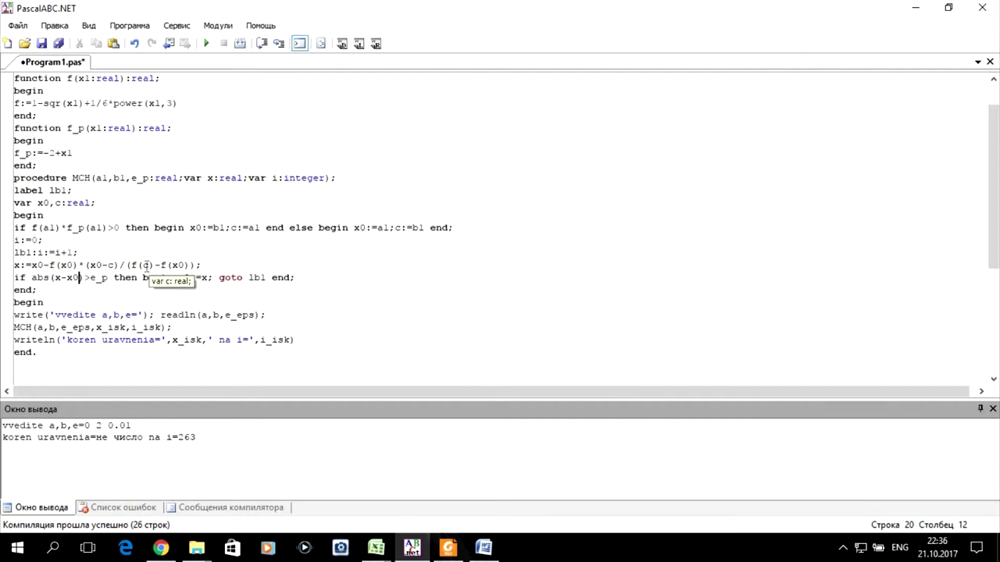
Step: Swap the formula's denominator to (f(x0)-f(c)) after checking the Метод хорд slide
{"action": "left_click", "coordinate": [449, 550]}
{"action": "left_click", "coordinate": [450, 550]}
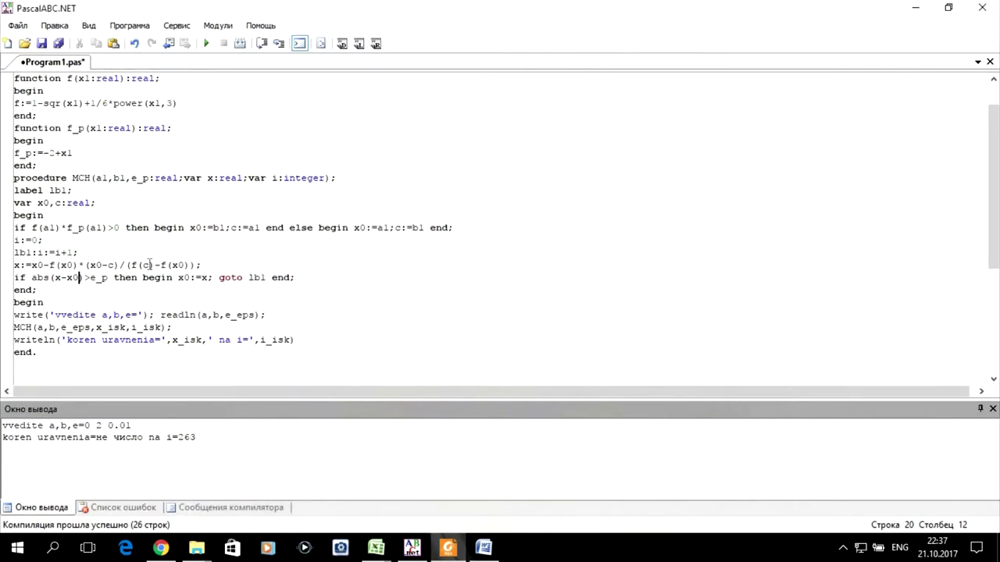
{"action": "key", "text": "BackSpace"}
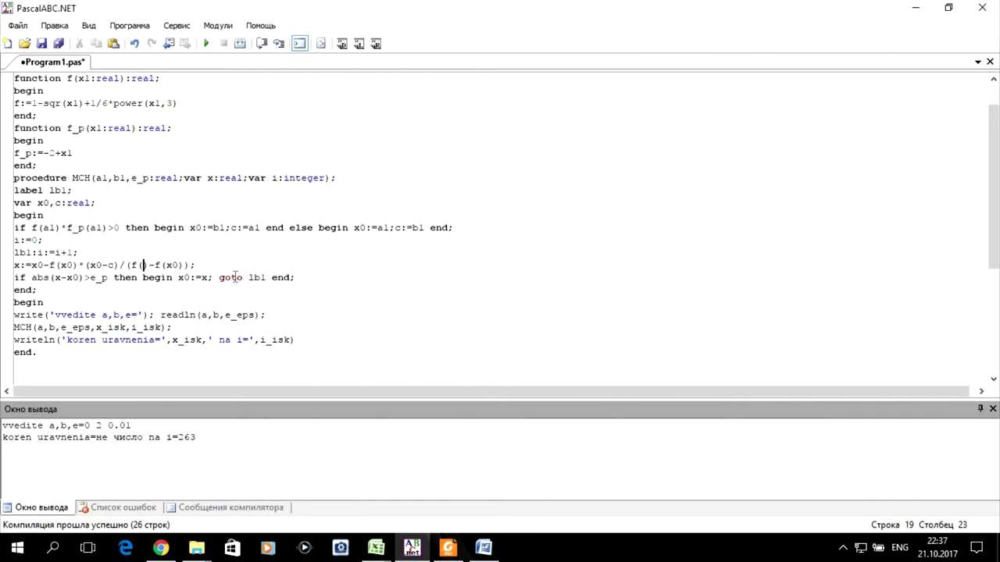
{"action": "type", "text": "x0"}
{"action": "key", "text": "Right"}
{"action": "key", "text": "Right"}
{"action": "key", "text": "Right"}
{"action": "key", "text": "BackSpace"}
{"action": "key", "text": "BackSpace"}
{"action": "type", "text": "c"}
Step: Rerun with inputs 0 2 0.01, getting root 1.10600540361127 after 4 iterations
{"action": "left_click", "coordinate": [209, 43]}
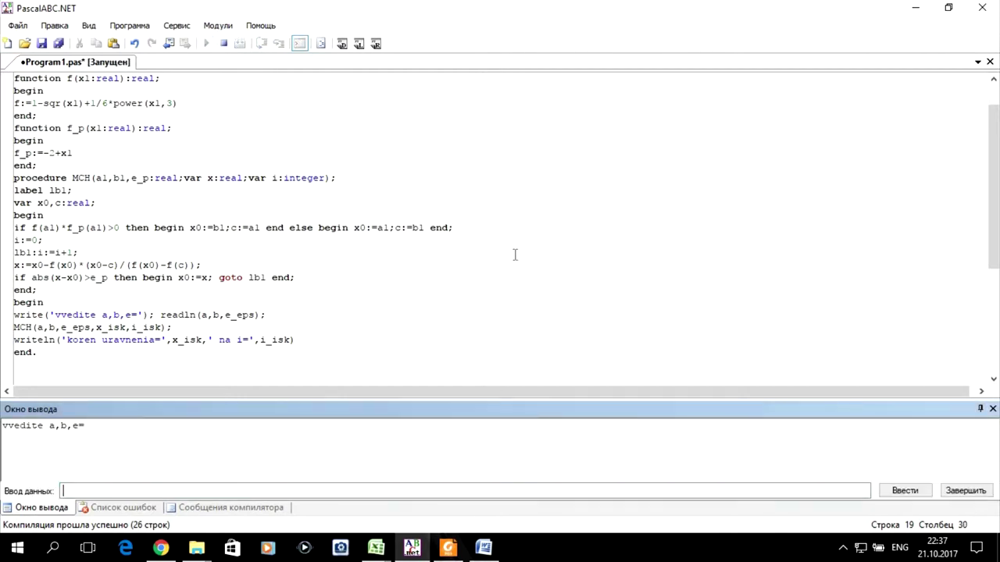
{"action": "type", "text": "0 2 "}
{"action": "type", "text": "0.01"}
{"action": "key", "text": "Return"}
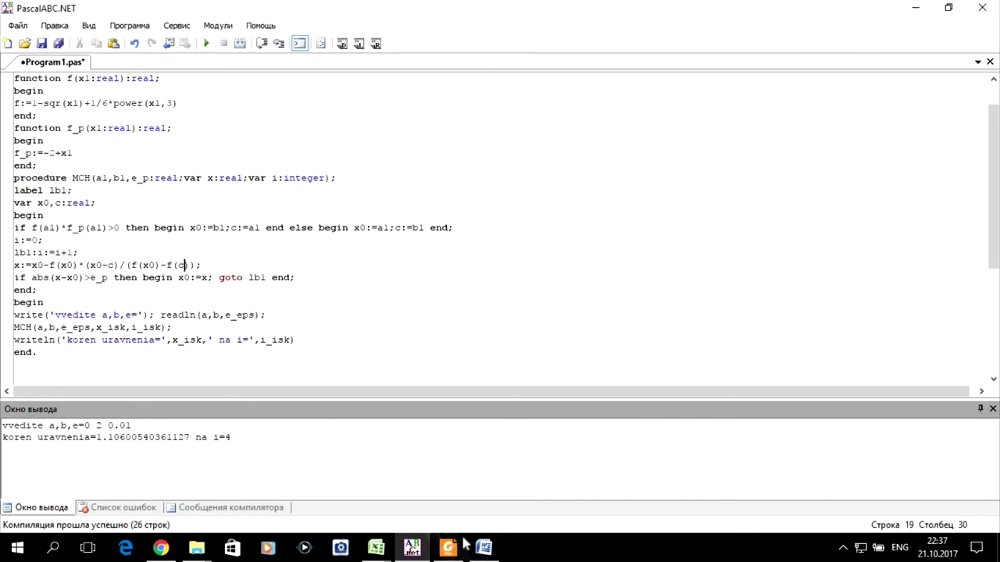
{"action": "left_click", "coordinate": [375, 548]}
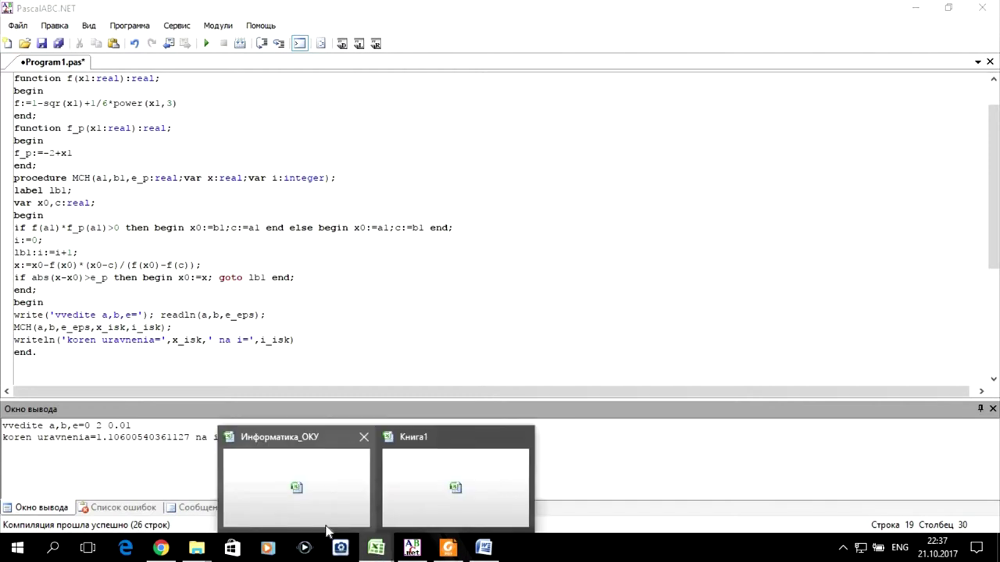
{"action": "left_click", "coordinate": [316, 516]}
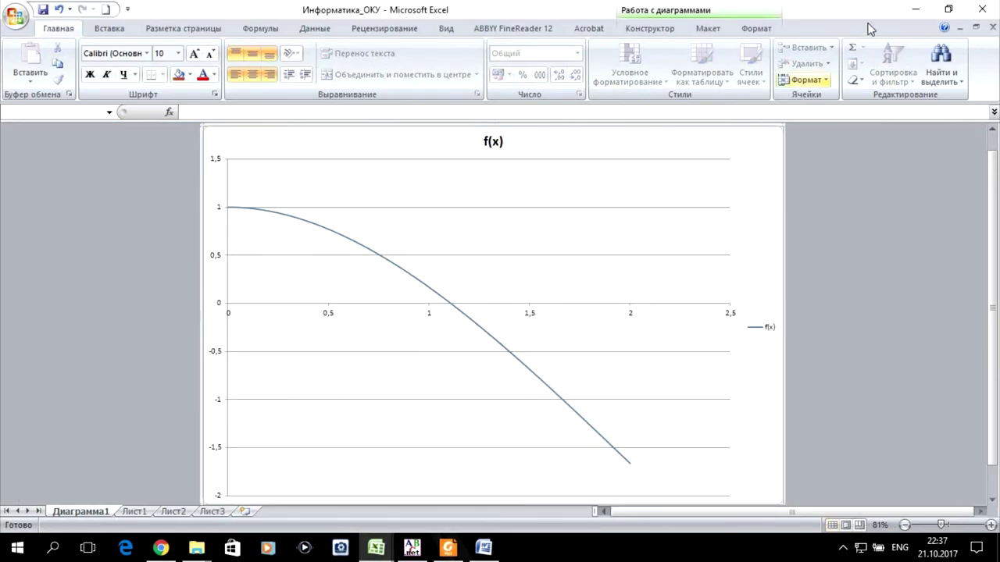
{"action": "left_click", "coordinate": [915, 13]}
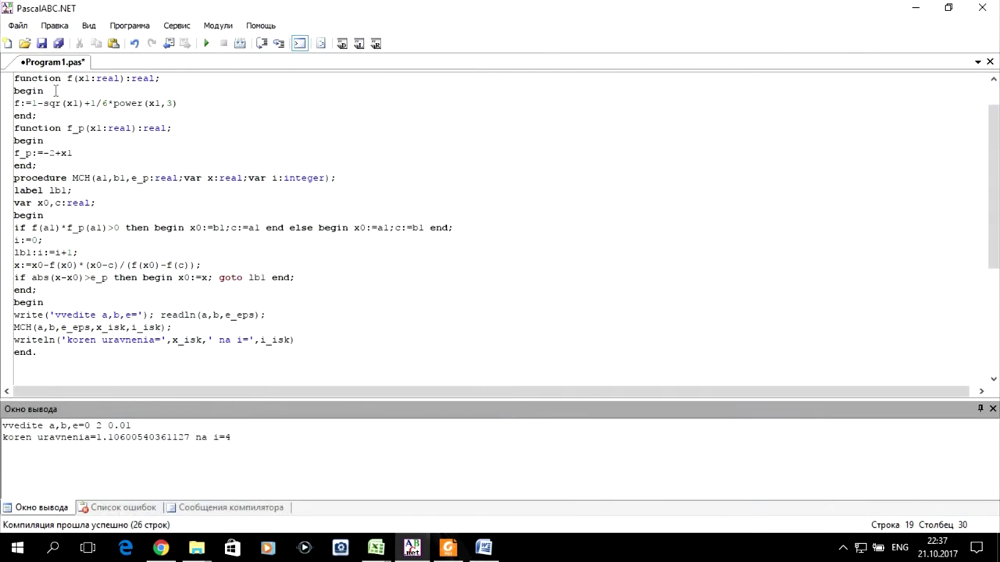
{"action": "left_click", "coordinate": [14, 78]}
Step: Copy the whole Pascal program into Книга1 starting at A2 and autofit column A
{"action": "left_click", "coordinate": [52, 351], "text": "shift"}
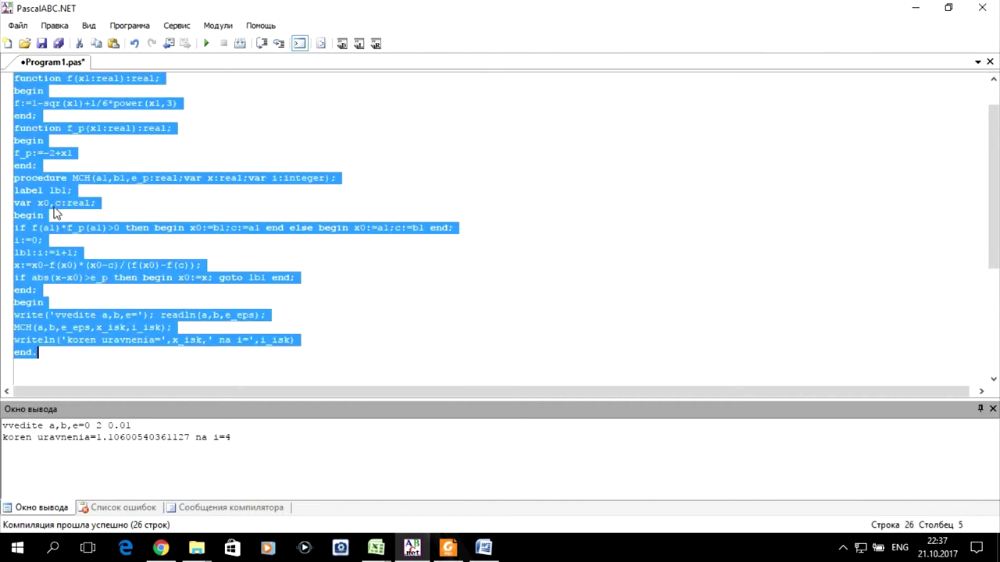
{"action": "right_click", "coordinate": [43, 190]}
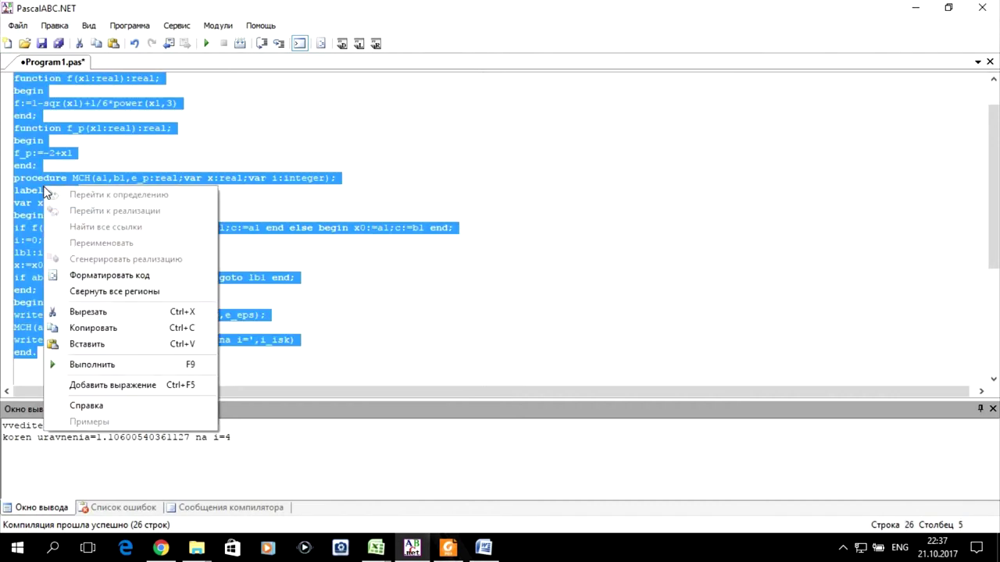
{"action": "left_click", "coordinate": [127, 331]}
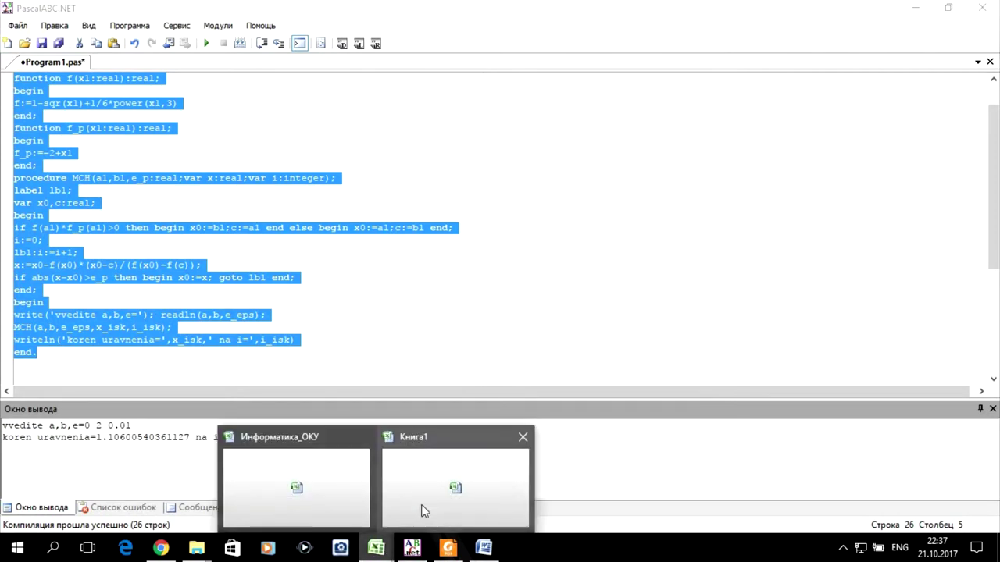
{"action": "mouse_move", "coordinate": [376, 548]}
{"action": "left_click", "coordinate": [421, 505]}
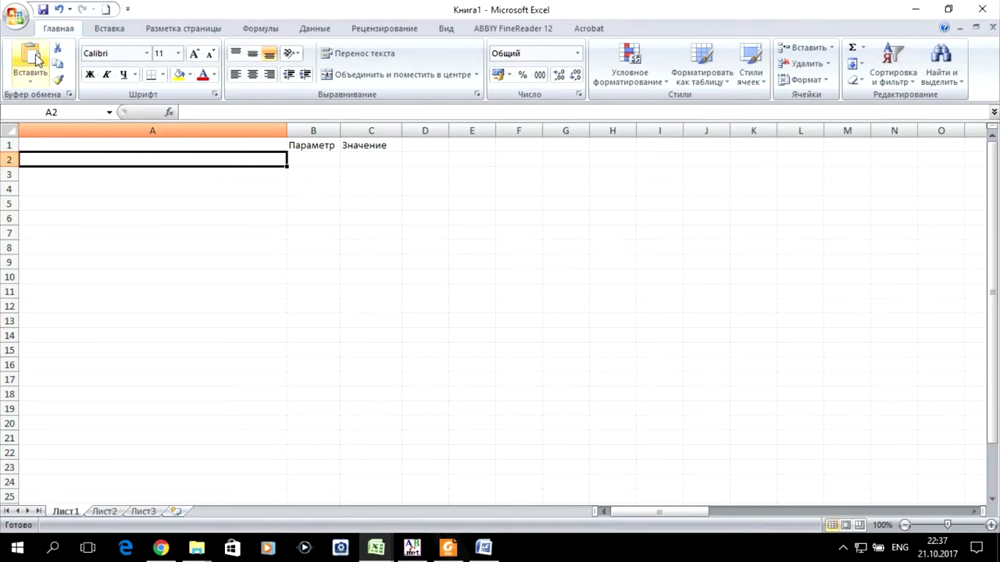
{"action": "left_click", "coordinate": [31, 58]}
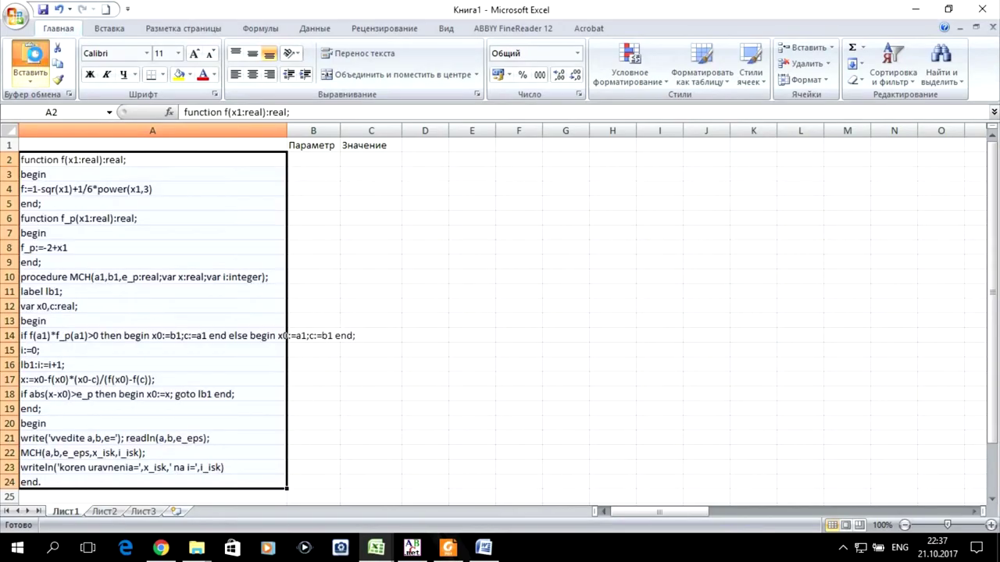
{"action": "double_click", "coordinate": [288, 127]}
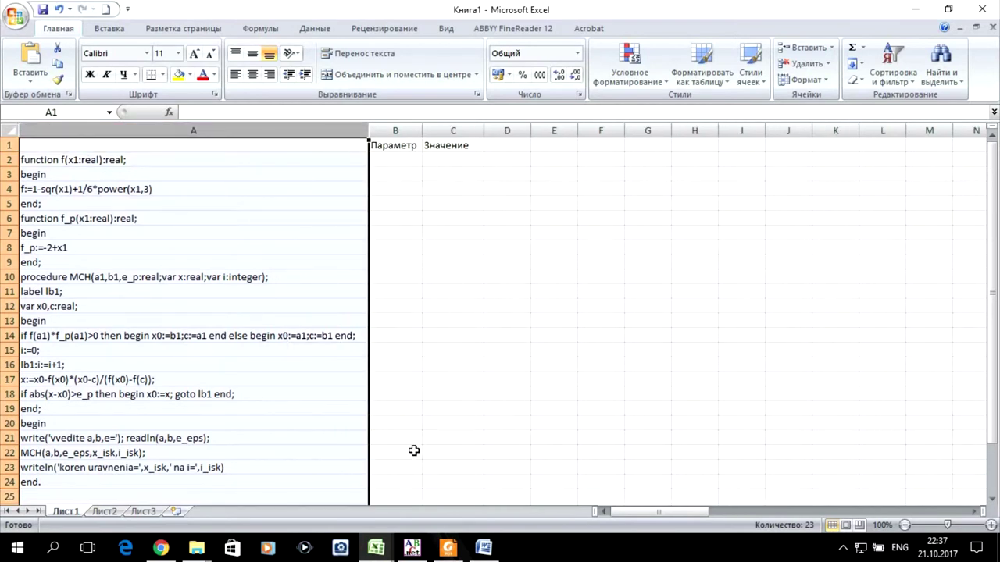
{"action": "left_click", "coordinate": [389, 454]}
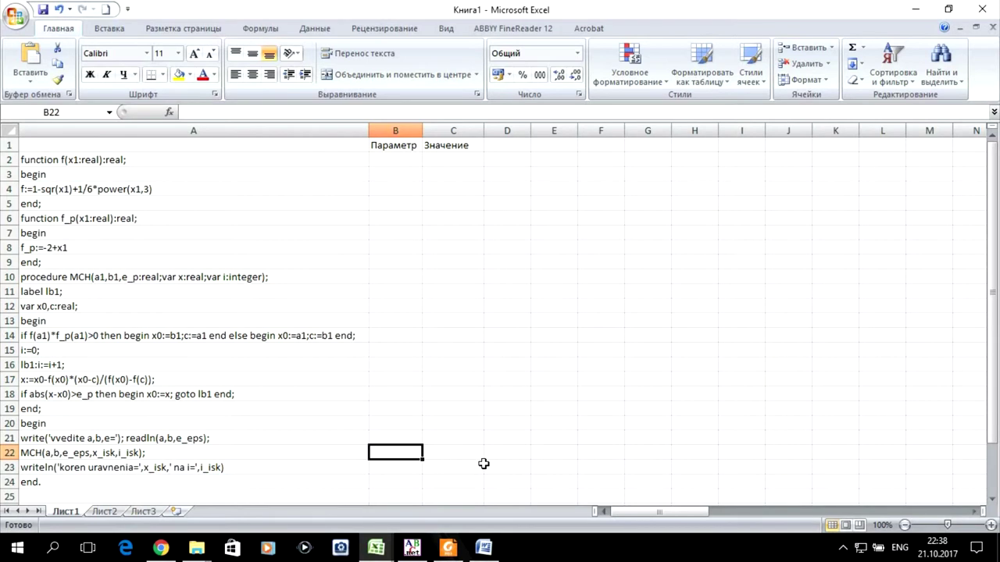
Step: Enter the parameter labels a=, b= and e_eps= in B21:B23
{"action": "left_click", "coordinate": [423, 442]}
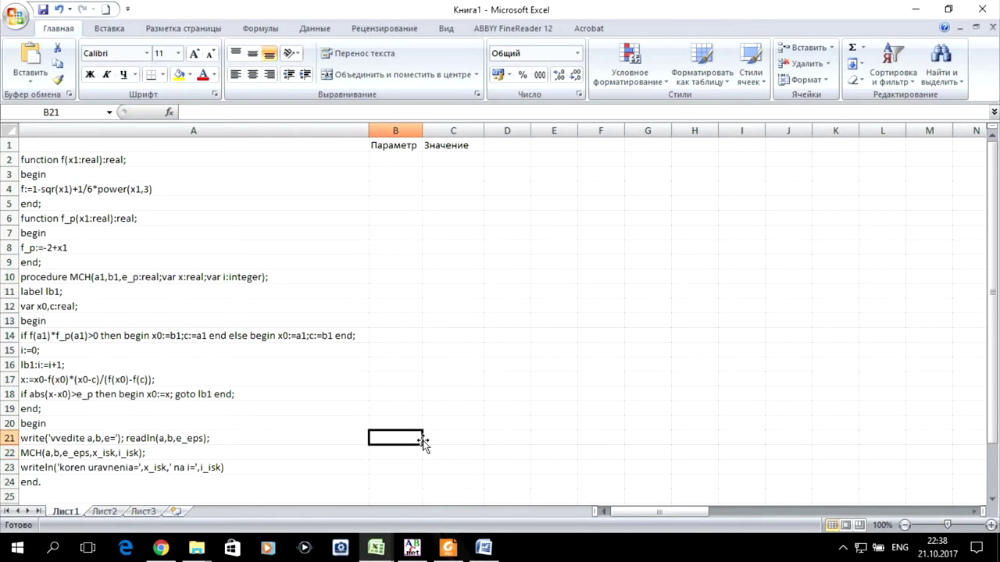
{"action": "type", "text": "a="}
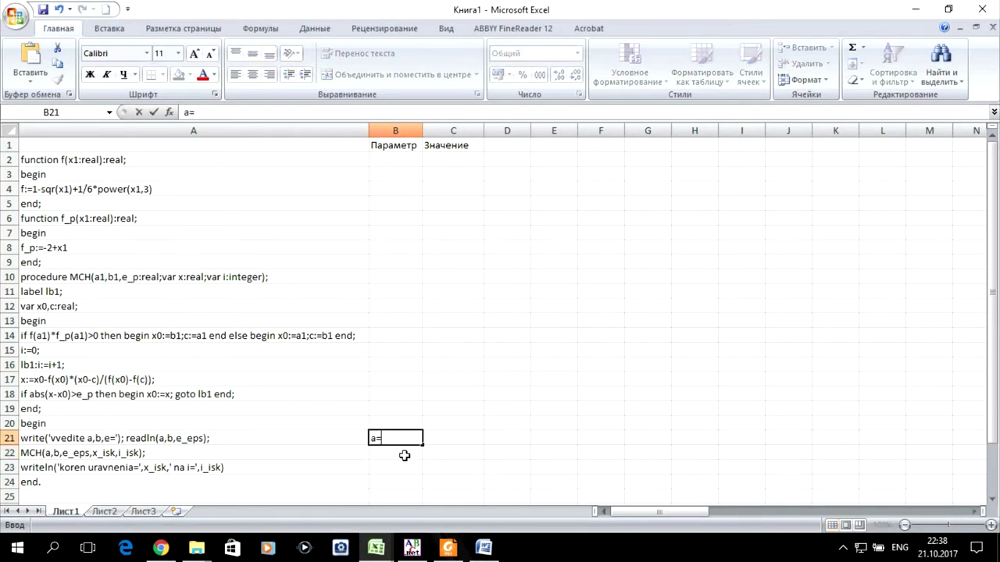
{"action": "left_click", "coordinate": [414, 456]}
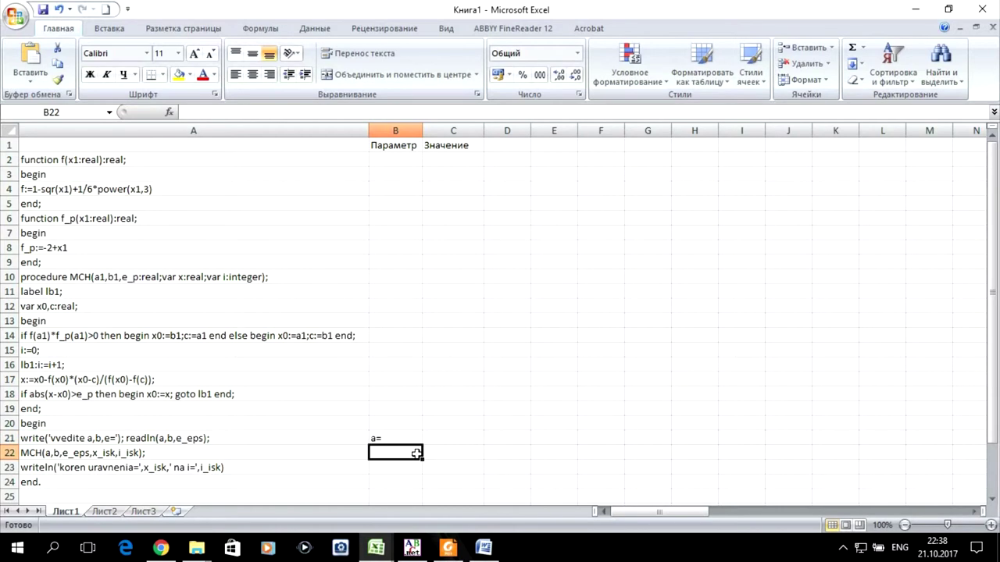
{"action": "type", "text": "b"}
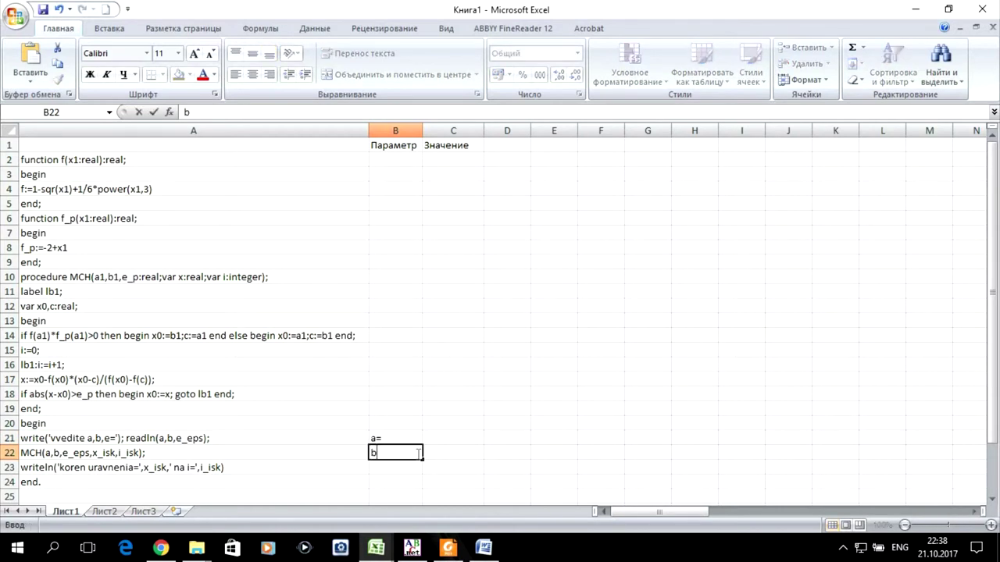
{"action": "type", "text": "="}
{"action": "left_click", "coordinate": [393, 464]}
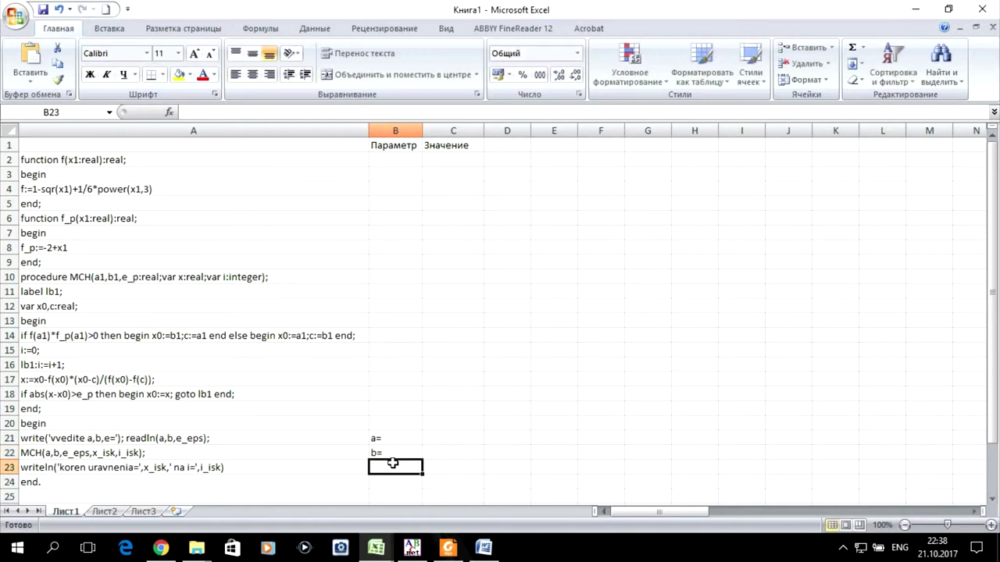
{"action": "type", "text": "e_eps="}
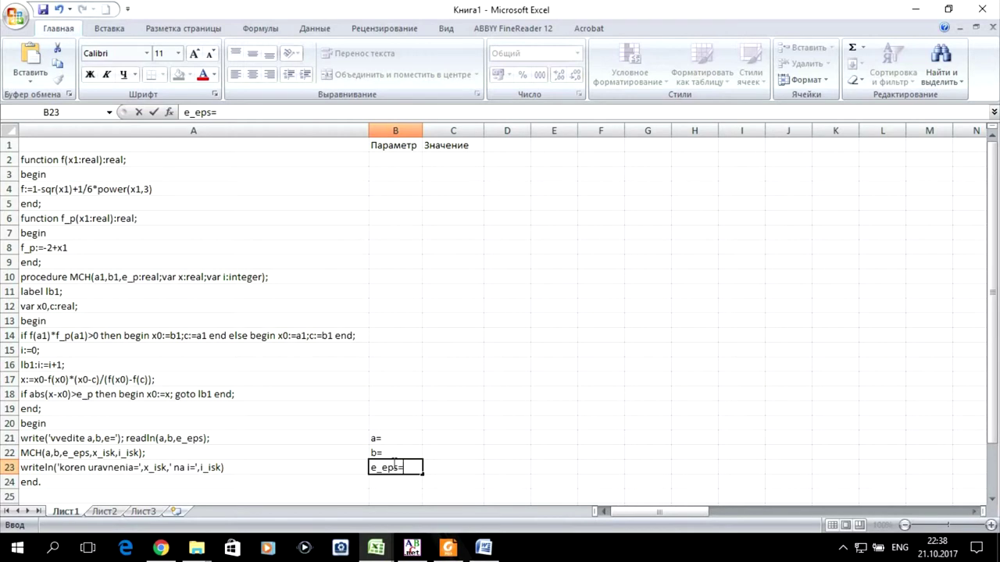
Step: Enter the values 0, 2 and 0,01 in C21:C23
{"action": "left_click", "coordinate": [467, 443]}
{"action": "type", "text": "0"}
{"action": "left_click", "coordinate": [458, 454]}
{"action": "type", "text": "2"}
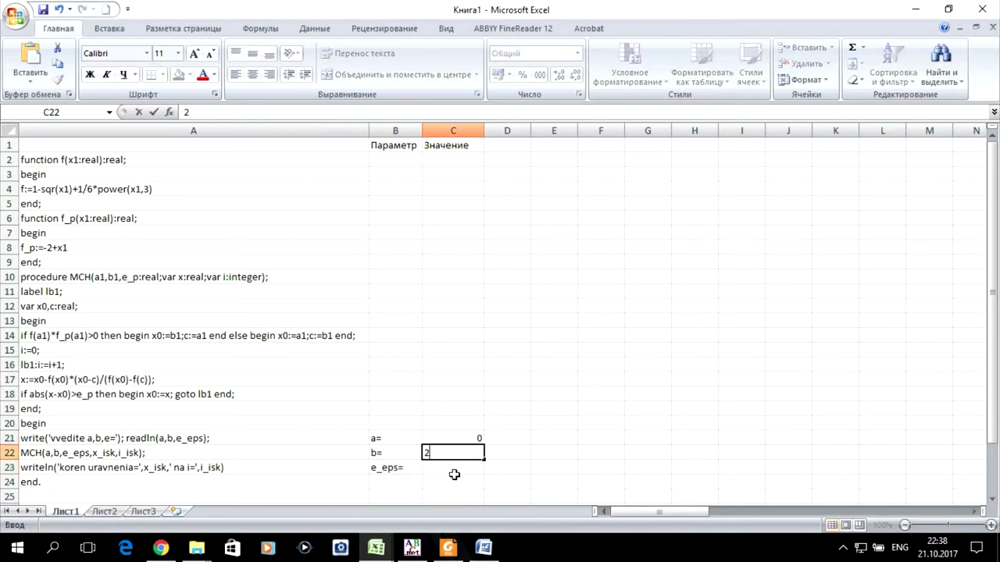
{"action": "left_click", "coordinate": [453, 478]}
{"action": "left_click", "coordinate": [445, 466]}
{"action": "type", "text": "0,01"}
{"action": "key", "text": "Return"}
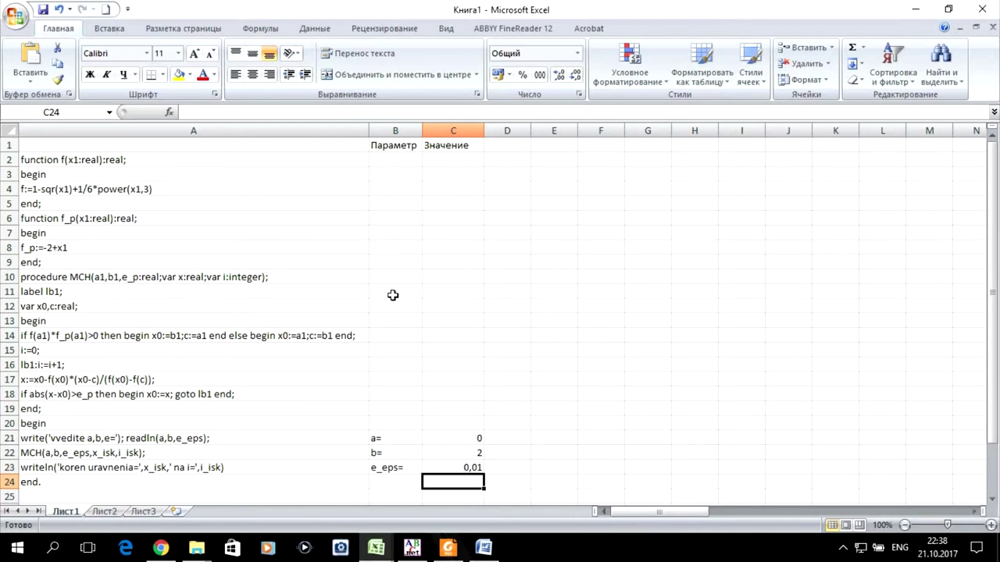
Step: Label cell B5 as f(a)= and cell B8 as f_p(a)= in the Параметр column
{"action": "left_click", "coordinate": [399, 204]}
{"action": "type", "text": "f(a)"}
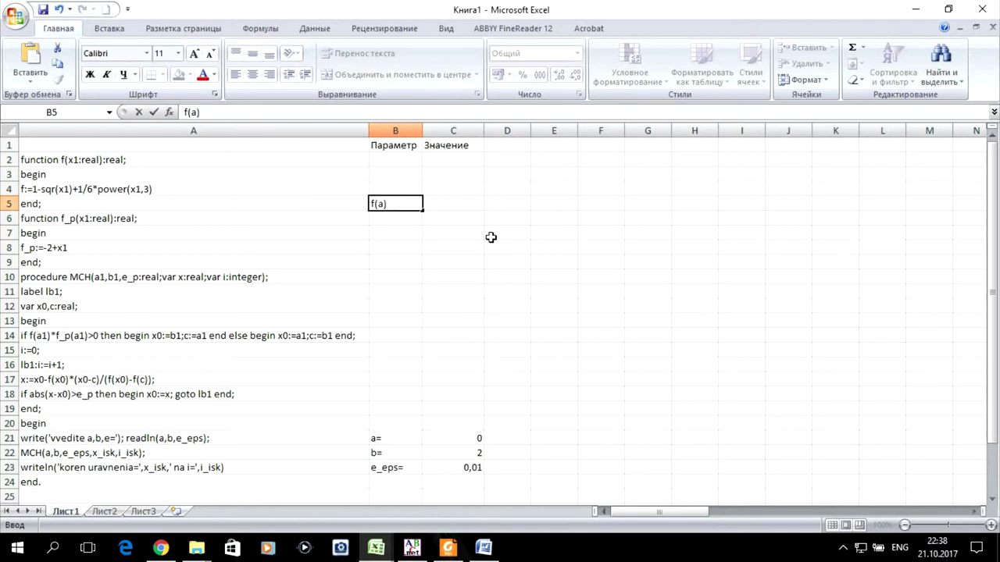
{"action": "type", "text": "="}
{"action": "left_click", "coordinate": [382, 249]}
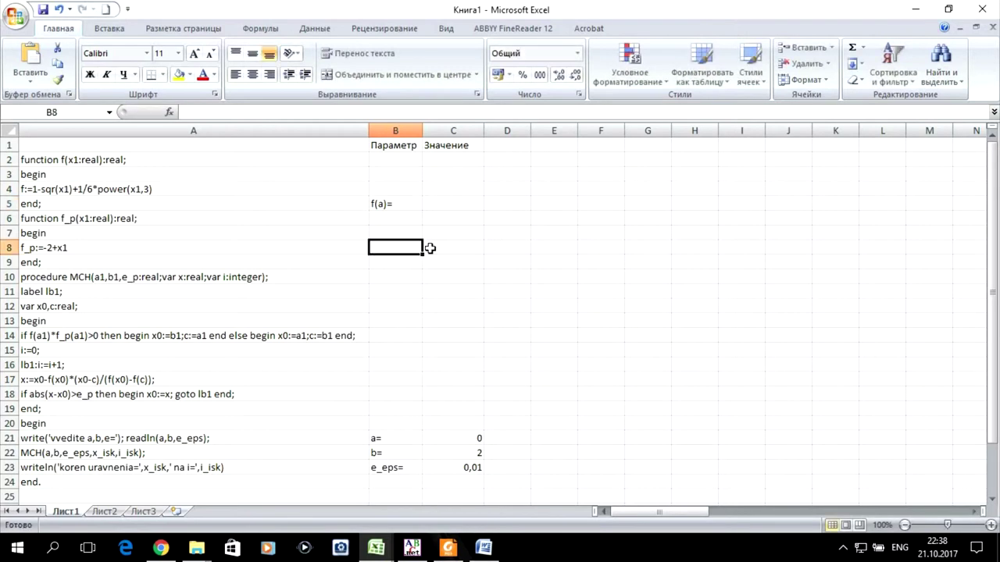
{"action": "type", "text": "f"}
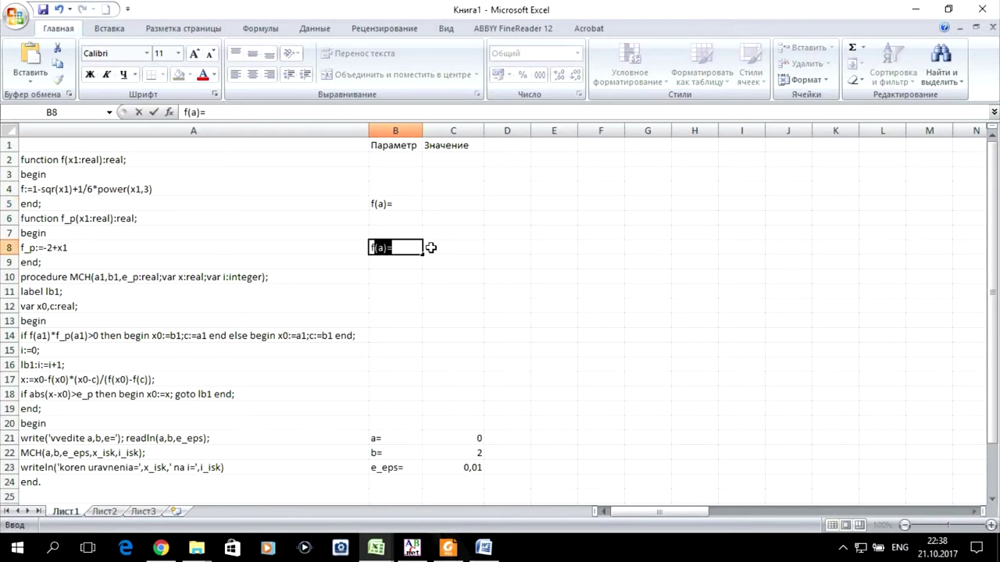
{"action": "type", "text": "_p(a)"}
{"action": "left_click", "coordinate": [475, 236]}
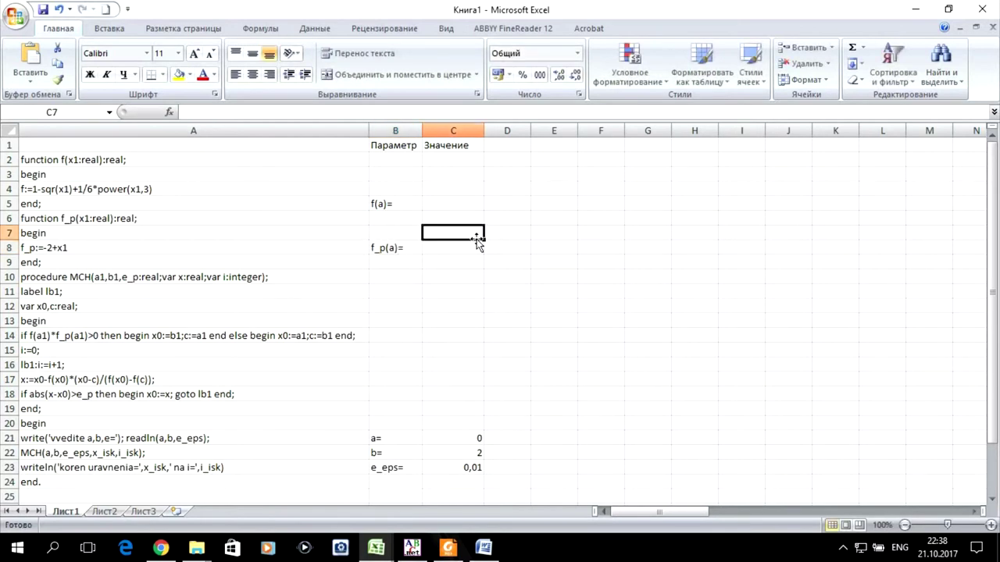
{"action": "left_click", "coordinate": [446, 200]}
{"action": "type", "text": "="}
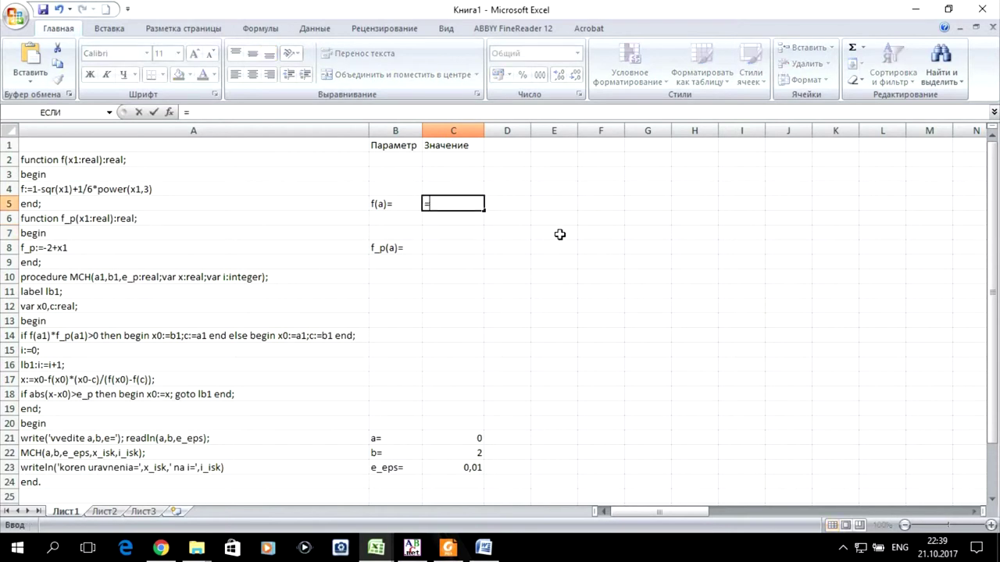
Step: Enter =C21-C21^2+1/6*C21^3 in C5 to compute f(a) from a
{"action": "left_click", "coordinate": [477, 435]}
{"action": "type", "text": "-"}
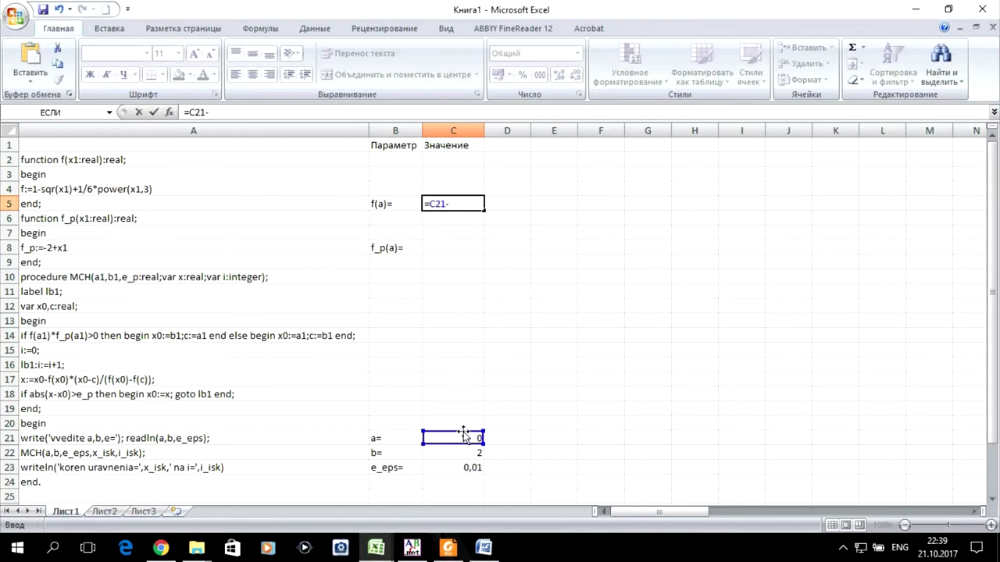
{"action": "left_click", "coordinate": [459, 436]}
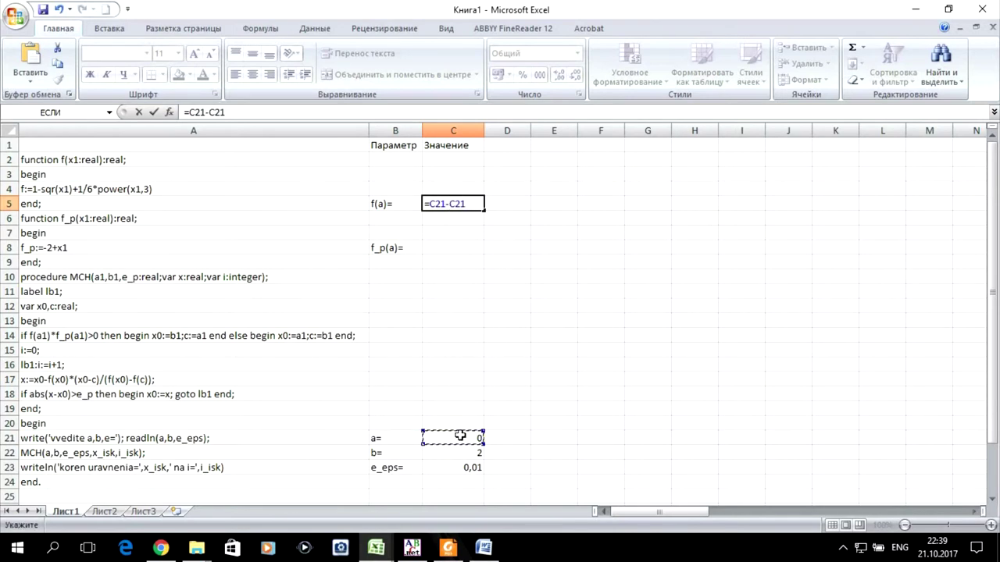
{"action": "type", "text": "^2+"}
{"action": "type", "text": "1/6*"}
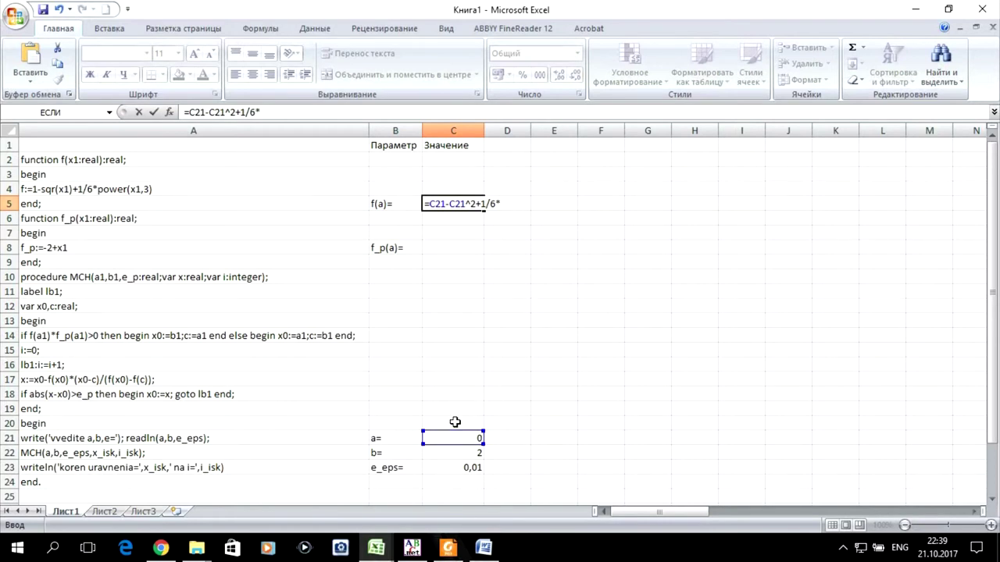
{"action": "left_click", "coordinate": [454, 435]}
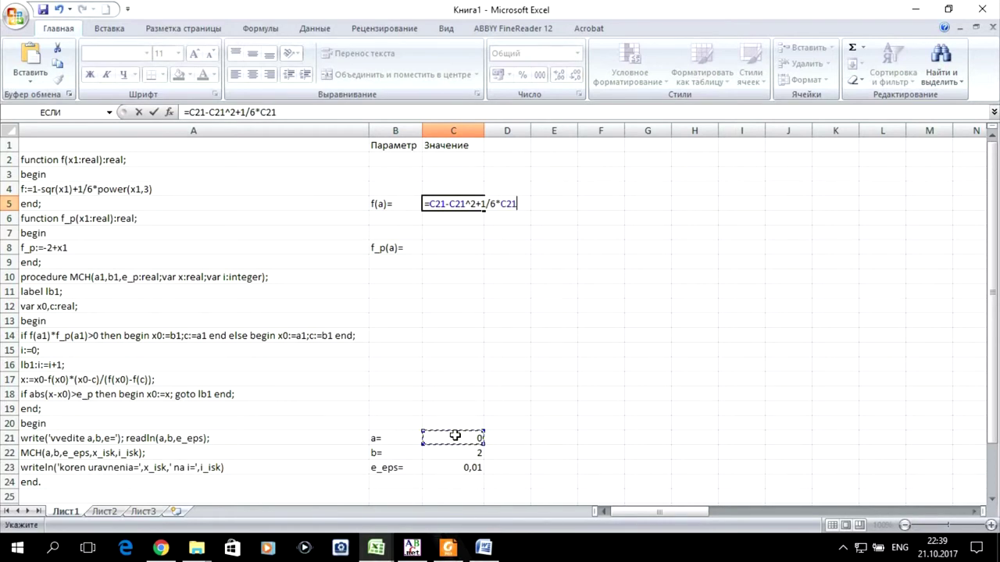
{"action": "type", "text": "^3"}
{"action": "key", "text": "Return"}
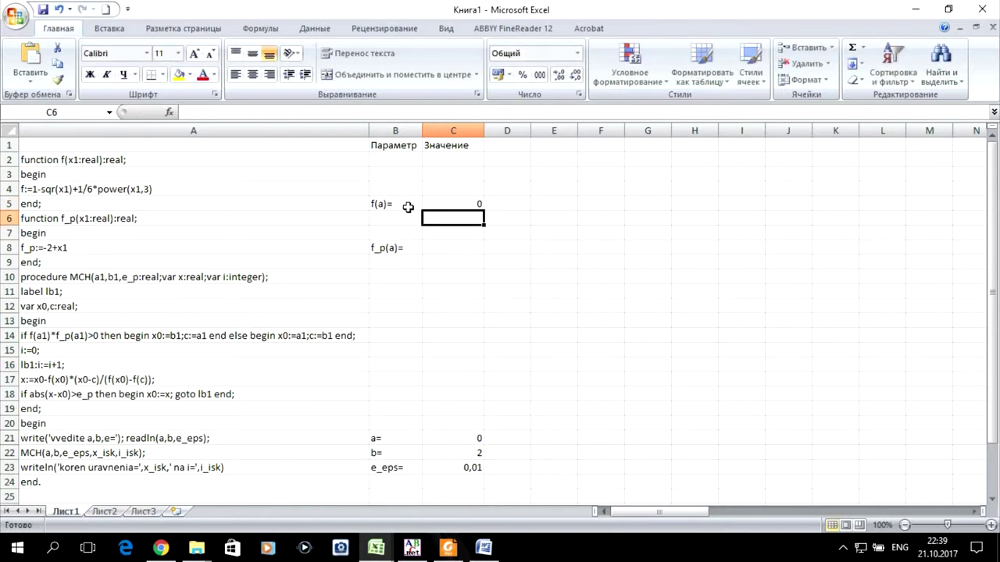
Step: Move the f(a) label and value up to row 4 and check its formula
{"action": "mouse_move", "coordinate": [404, 204]}
{"action": "left_mouse_down"}
{"action": "mouse_move", "coordinate": [443, 205]}
{"action": "mouse_move", "coordinate": [435, 203]}
{"action": "left_mouse_up"}
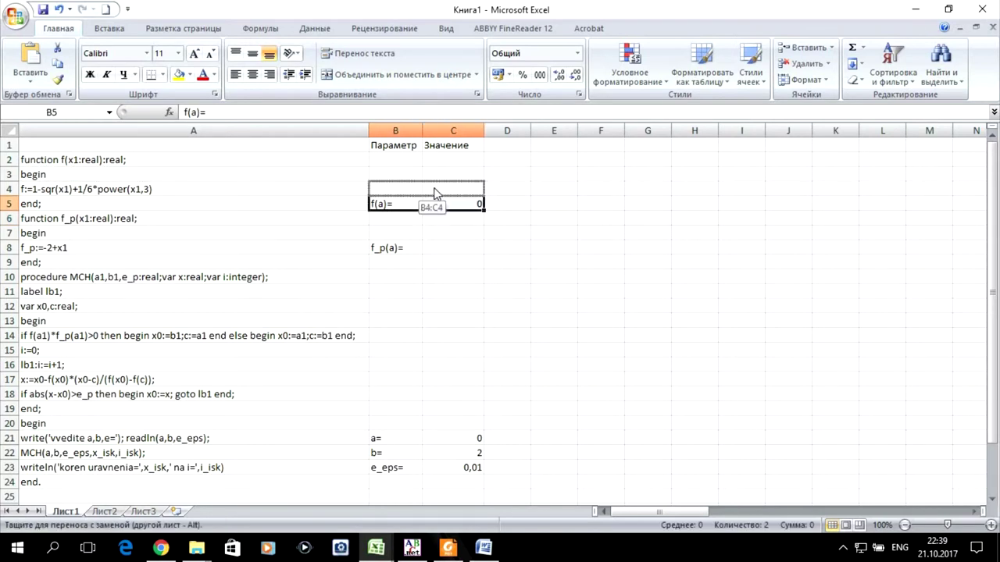
{"action": "left_click_drag", "start_coordinate": [435, 203], "coordinate": [435, 190]}
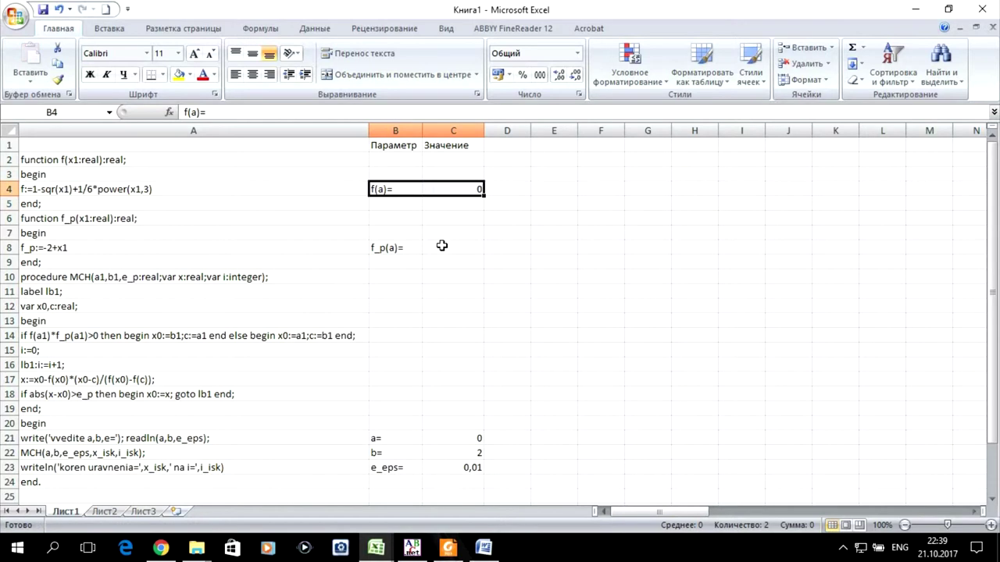
{"action": "left_click", "coordinate": [443, 246]}
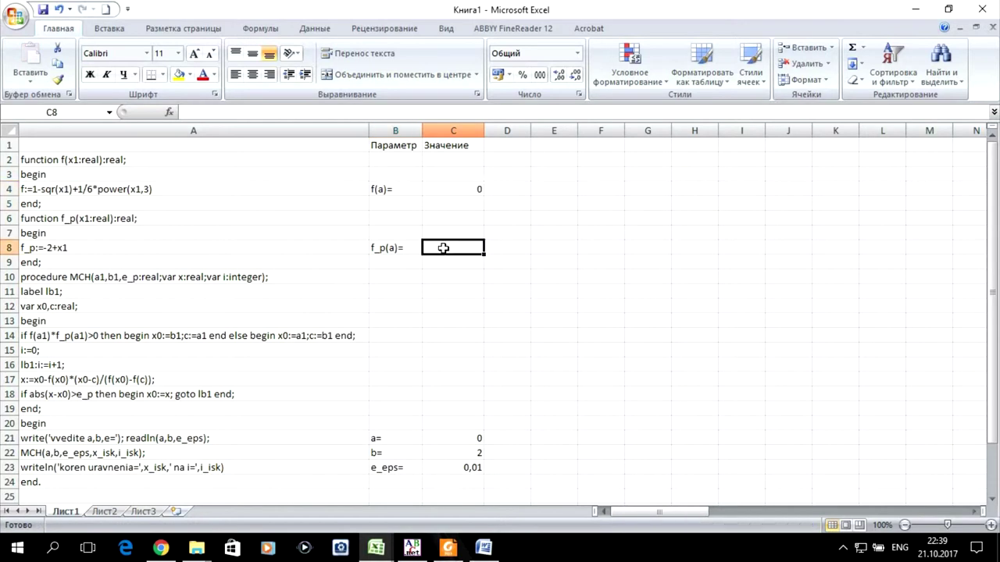
{"action": "left_click", "coordinate": [459, 190]}
{"action": "double_click", "coordinate": [459, 190]}
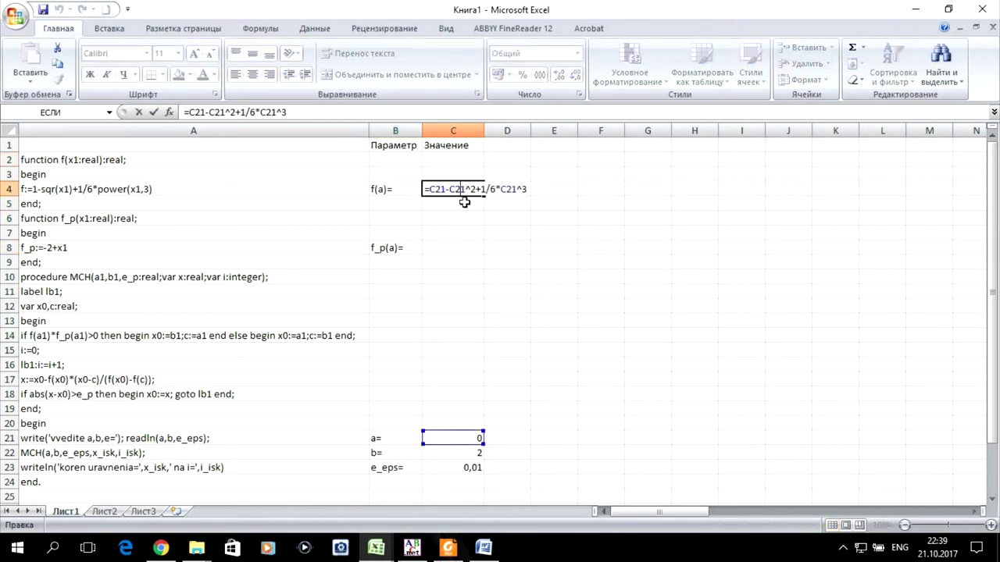
{"action": "key", "text": "Escape"}
Step: Enter =-2+C21 in C8 so f_p(a) evaluates to -2
{"action": "left_click", "coordinate": [473, 247]}
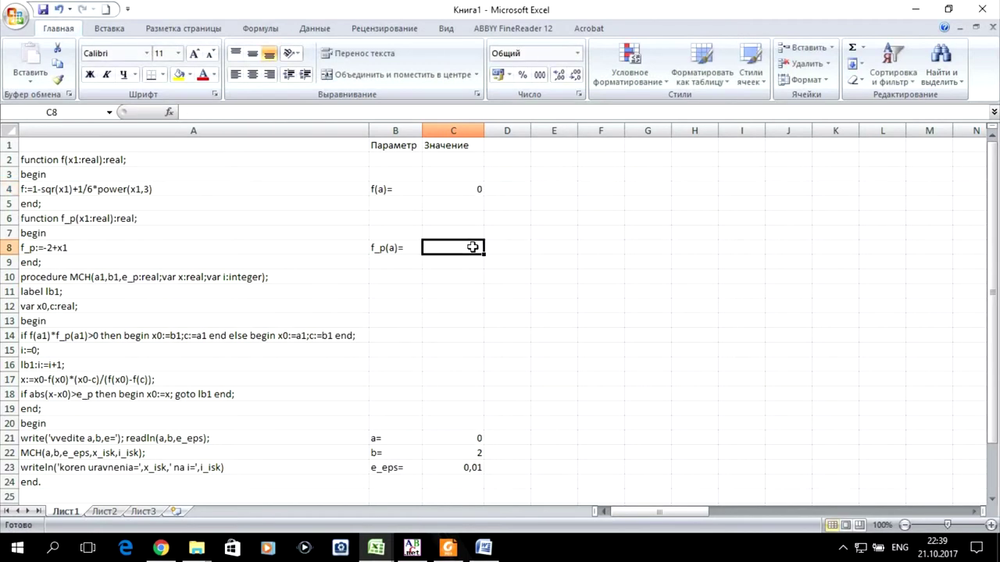
{"action": "type", "text": "="}
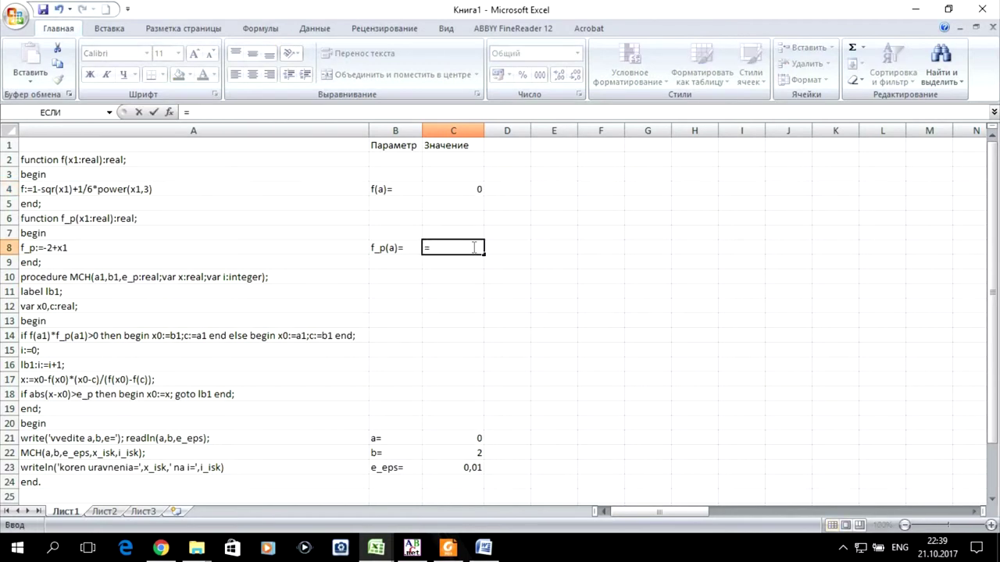
{"action": "type", "text": "-2+"}
{"action": "left_click", "coordinate": [476, 435]}
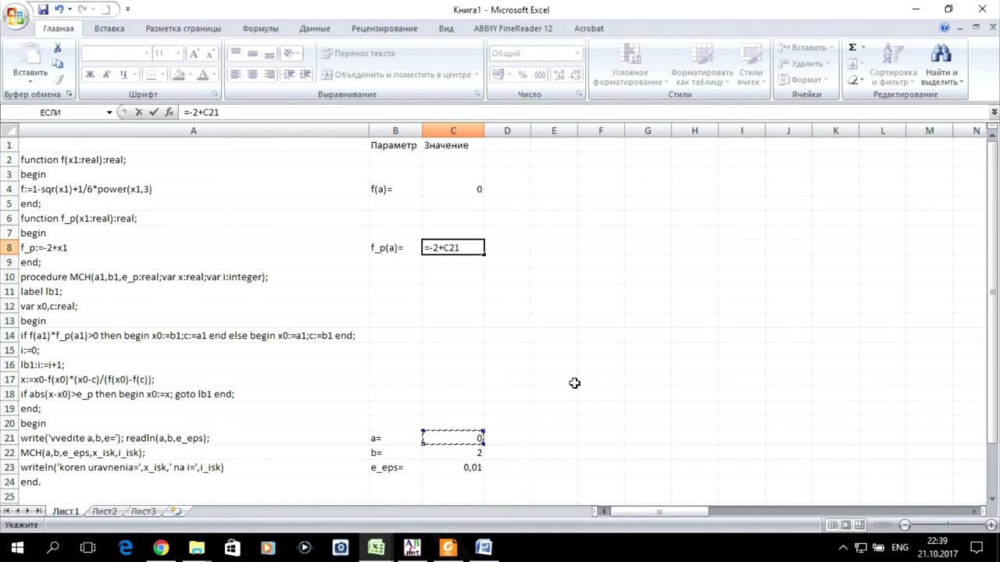
{"action": "key", "text": "Return"}
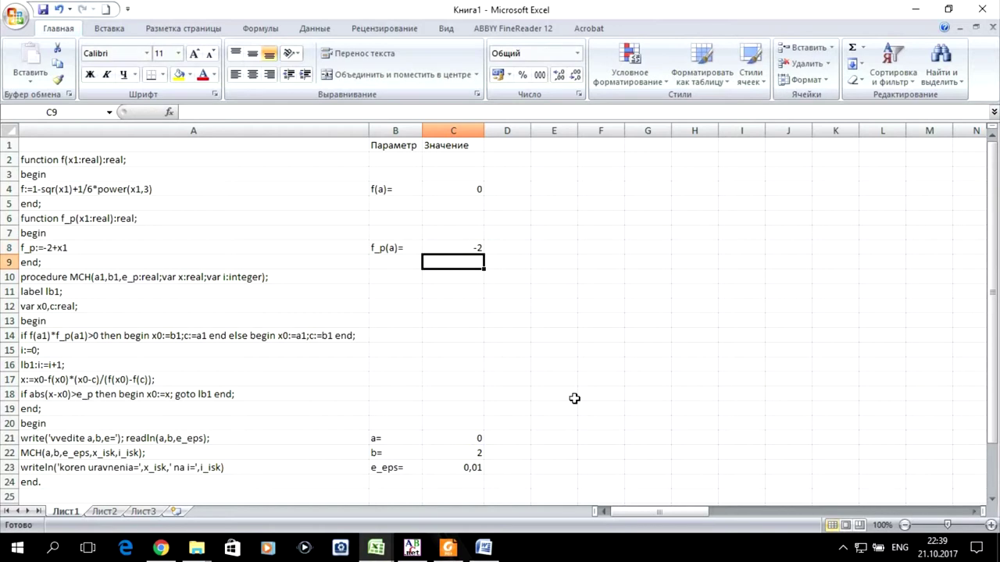
{"action": "left_click", "coordinate": [397, 332]}
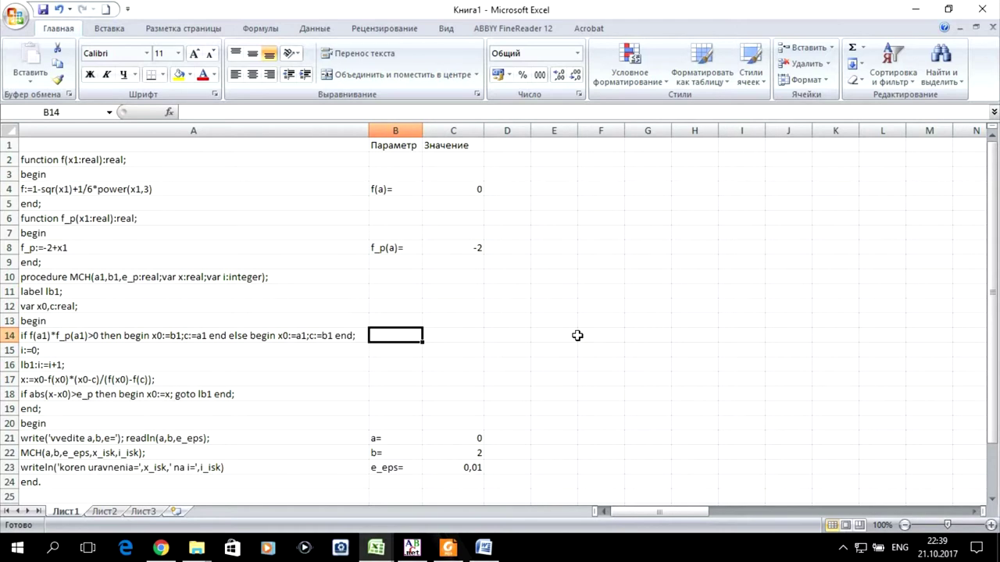
Step: Add the labels x0= and c=, then shift them up into B13:B14
{"action": "type", "text": "x0"}
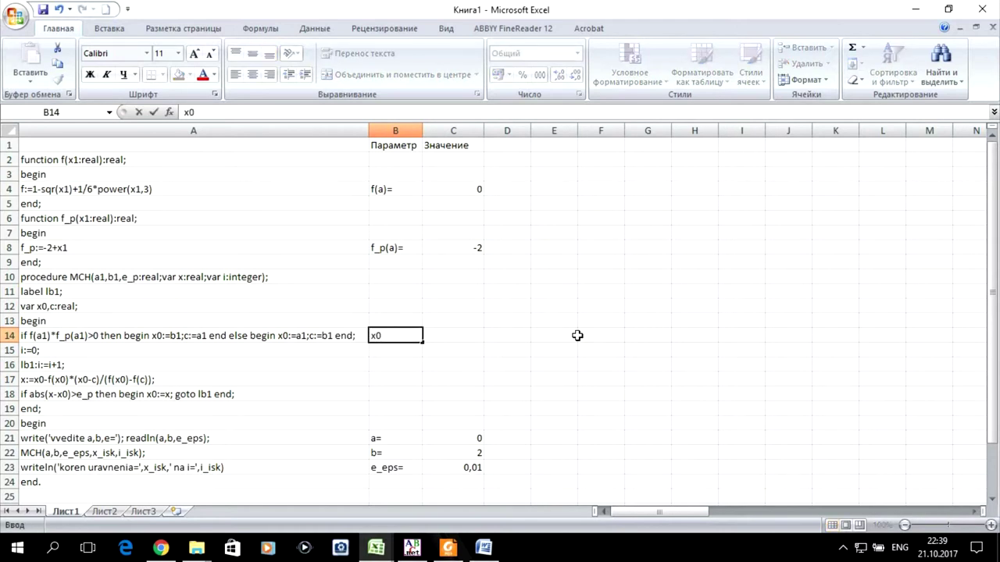
{"action": "type", "text": "="}
{"action": "left_click", "coordinate": [410, 360]}
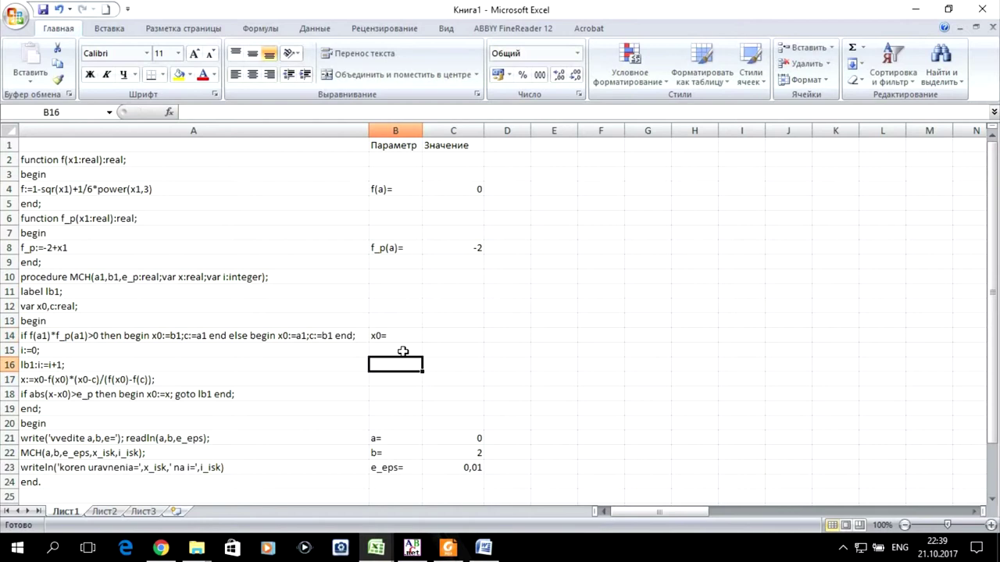
{"action": "left_click", "coordinate": [403, 351]}
{"action": "type", "text": "c="}
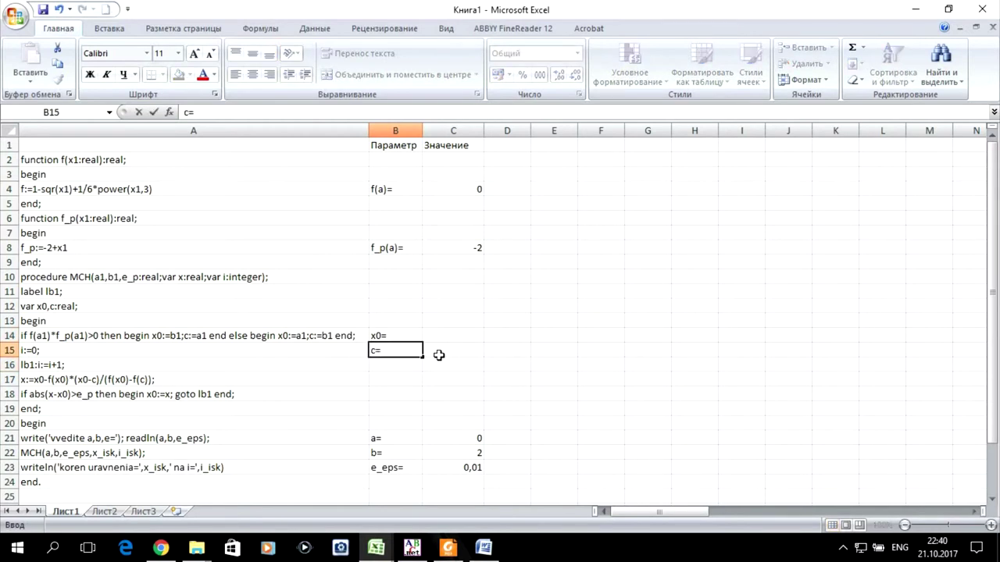
{"action": "left_click", "coordinate": [426, 363]}
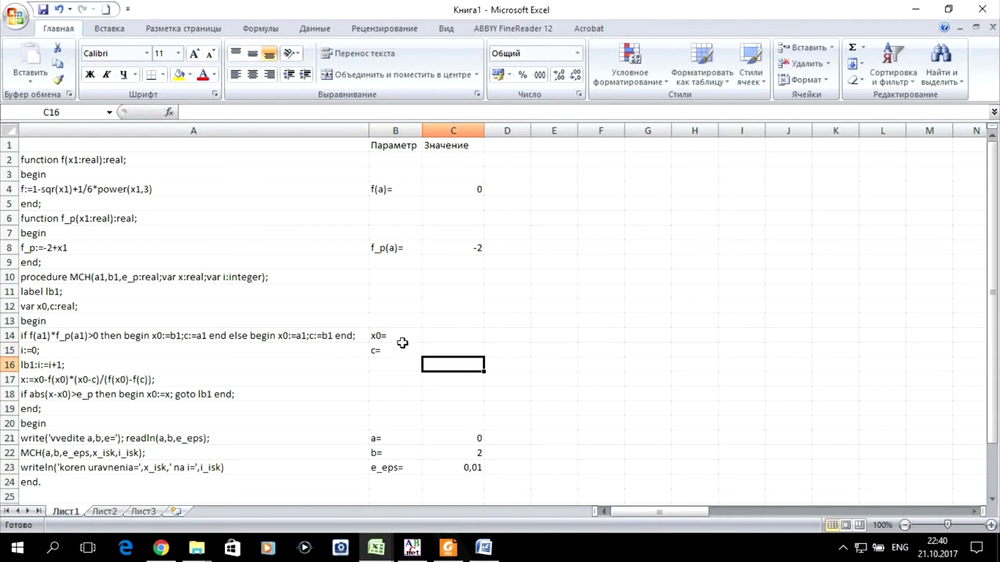
{"action": "mouse_move", "coordinate": [397, 335]}
{"action": "left_mouse_down"}
{"action": "mouse_move", "coordinate": [396, 349]}
{"action": "mouse_move", "coordinate": [393, 319]}
{"action": "left_mouse_up"}
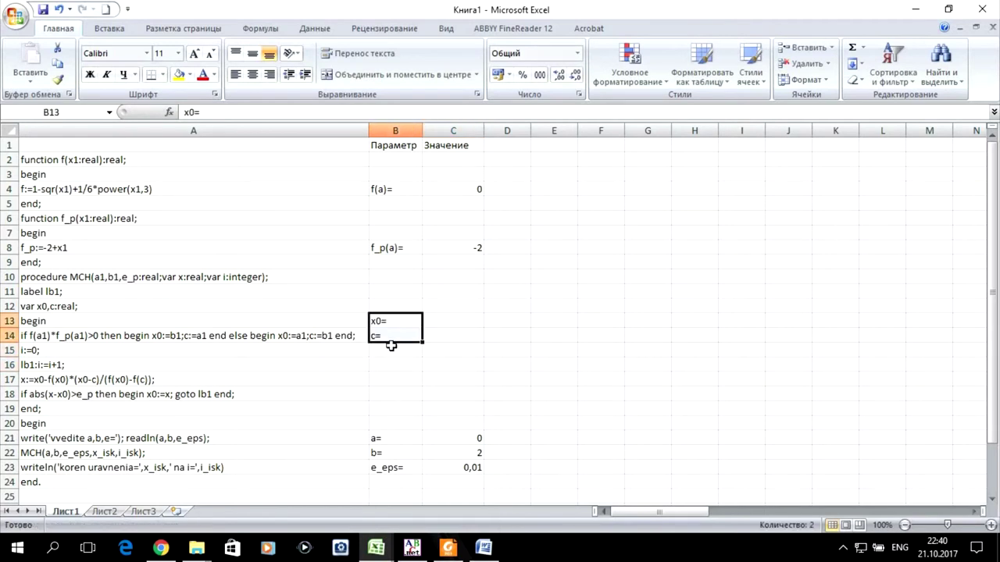
Step: Add the i= label in B15 and set its value in C15 to 0
{"action": "left_click", "coordinate": [392, 351]}
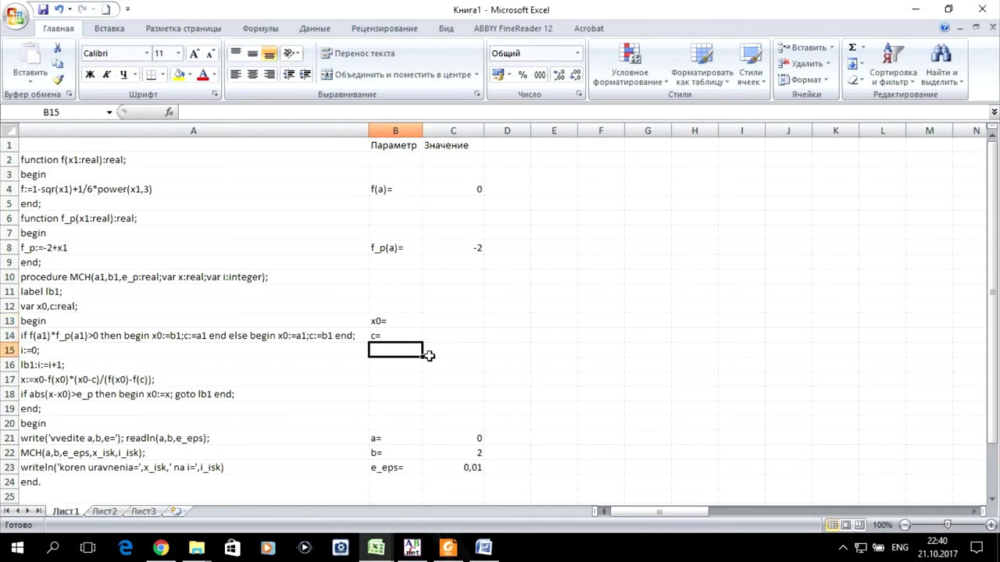
{"action": "type", "text": "i="}
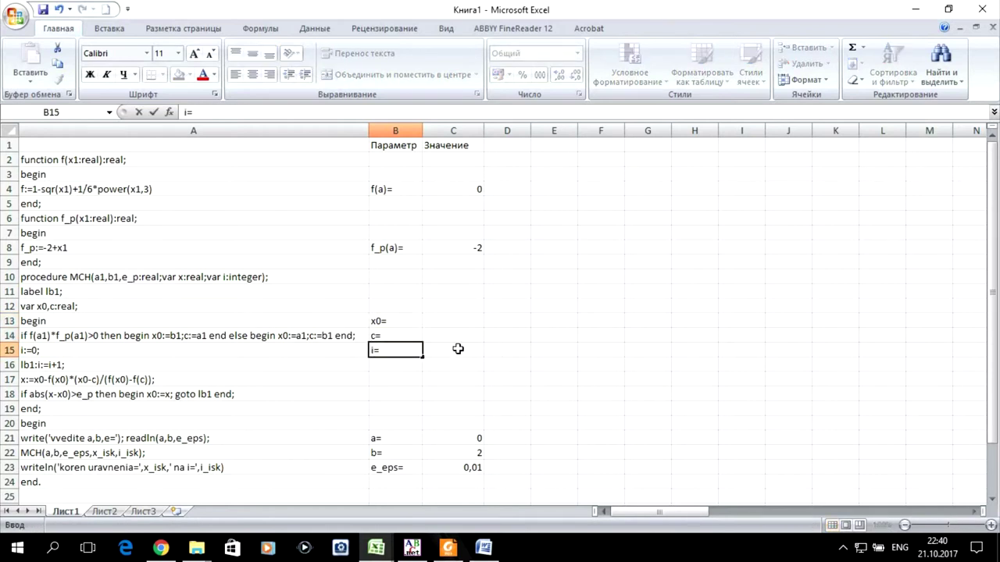
{"action": "left_click", "coordinate": [461, 349]}
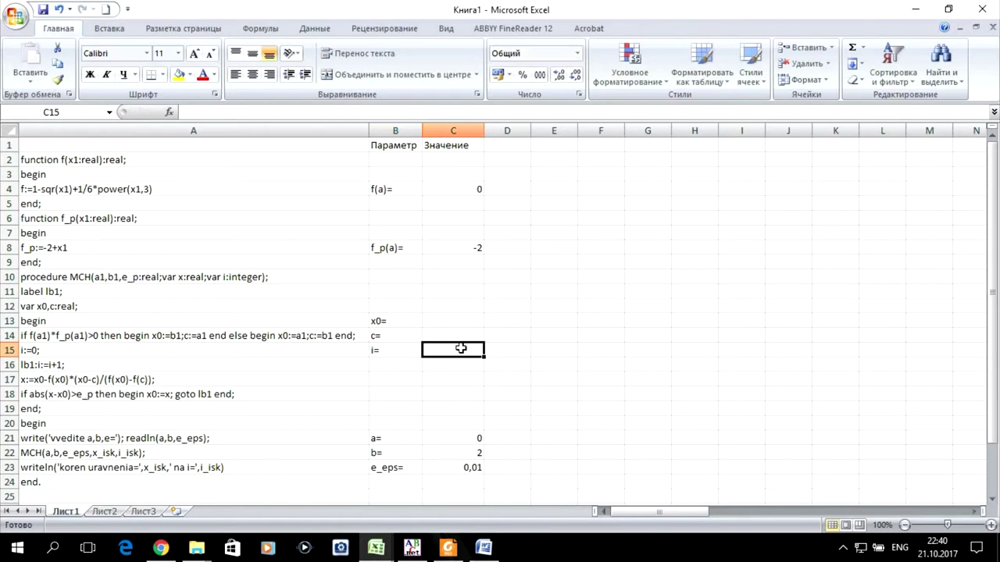
{"action": "type", "text": "0"}
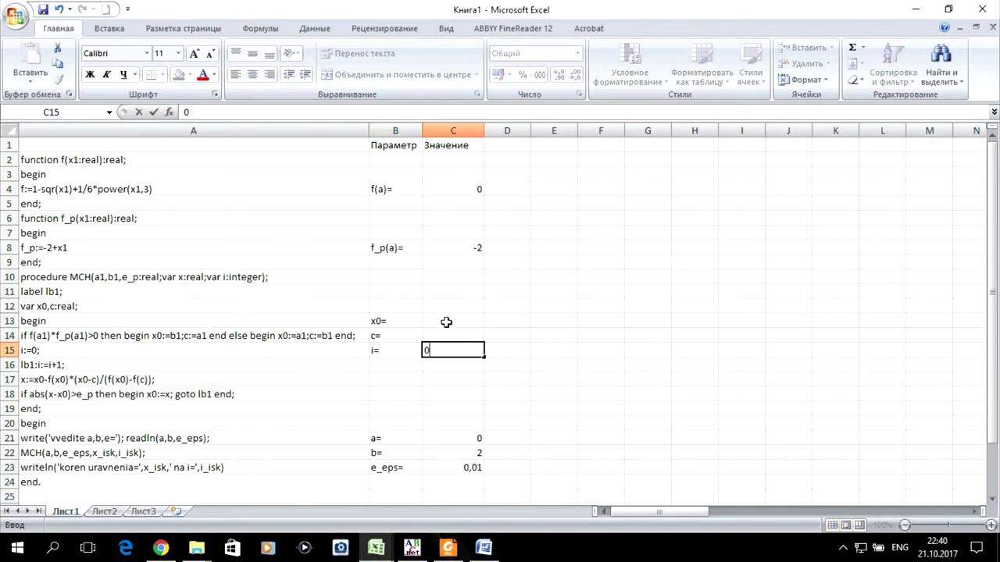
{"action": "left_click", "coordinate": [446, 321]}
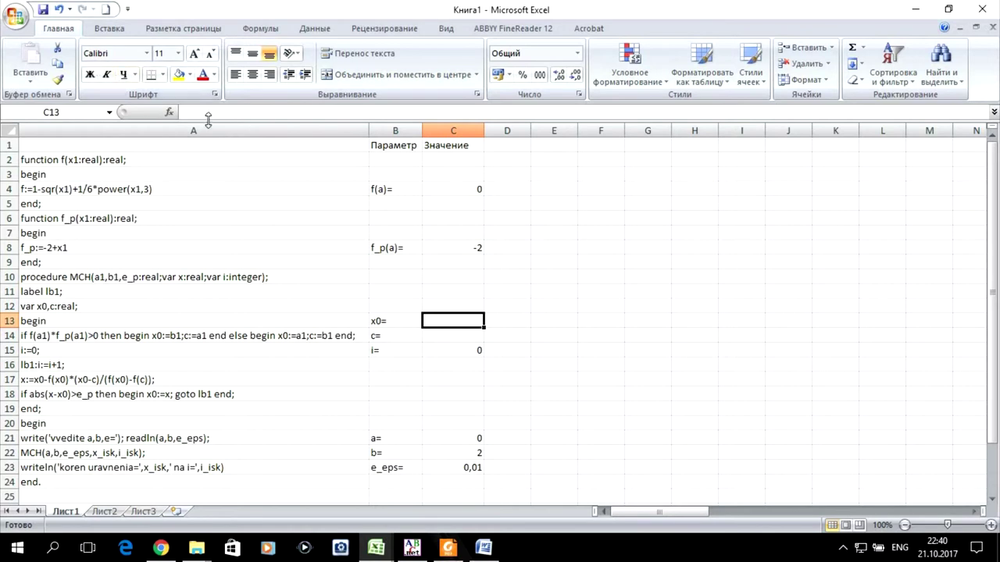
Step: Enter =ЕСЛИ(C4*C8>0;C22;C21) in C13 via Function Arguments, giving x0 = 0
{"action": "left_click", "coordinate": [168, 112]}
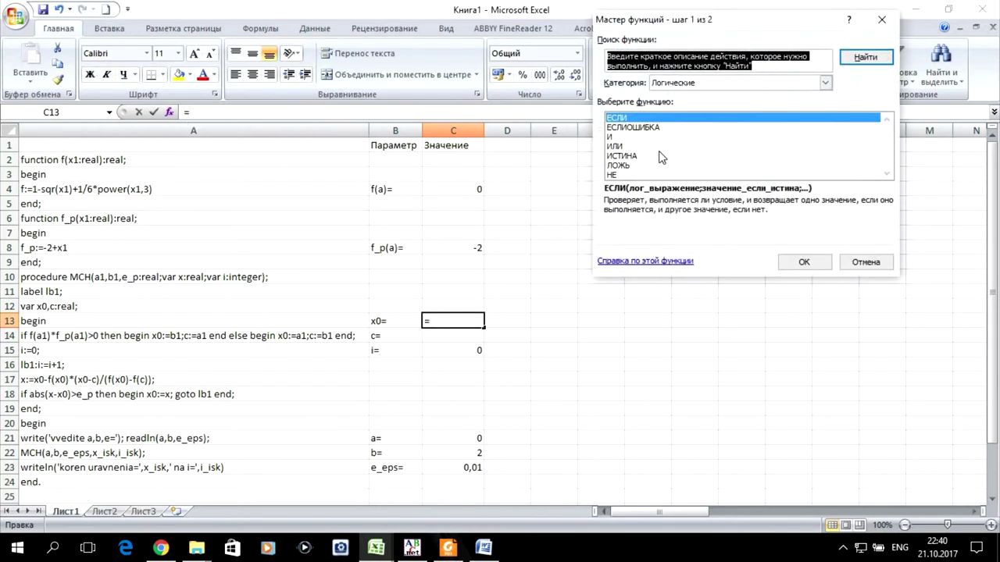
{"action": "left_click", "coordinate": [806, 263]}
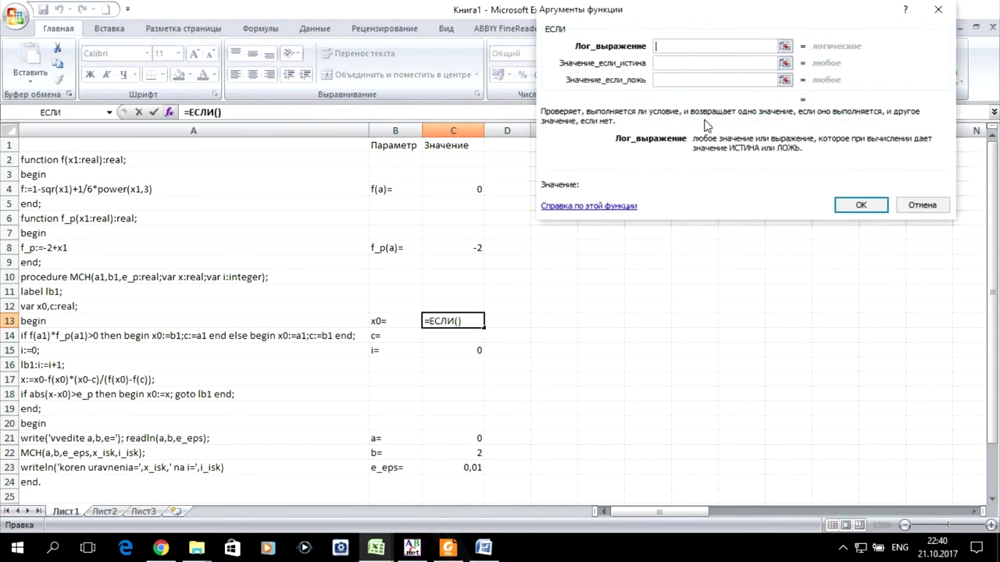
{"action": "left_click_drag", "start_coordinate": [726, 91], "coordinate": [721, 174]}
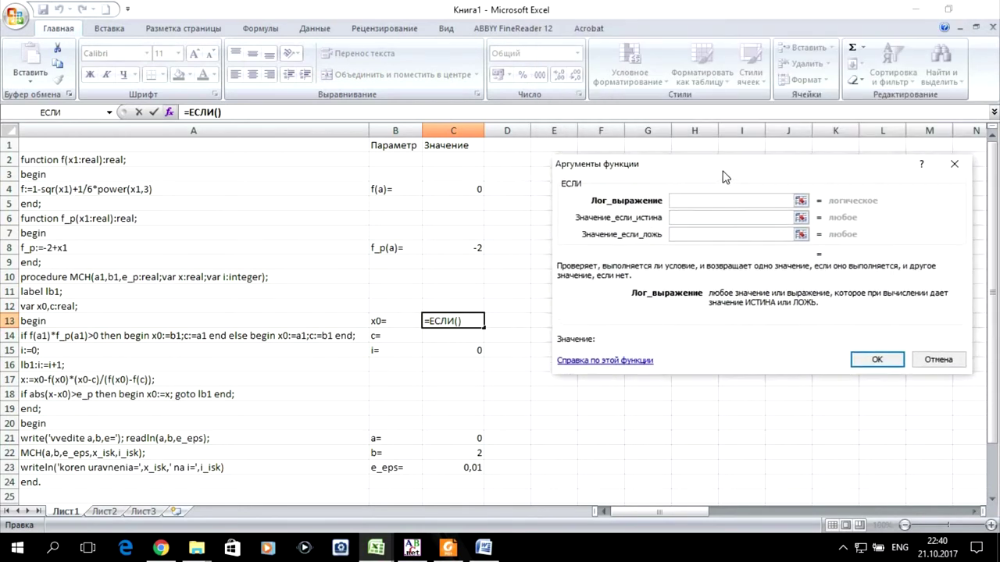
{"action": "left_click", "coordinate": [437, 185]}
{"action": "type", "text": "*"}
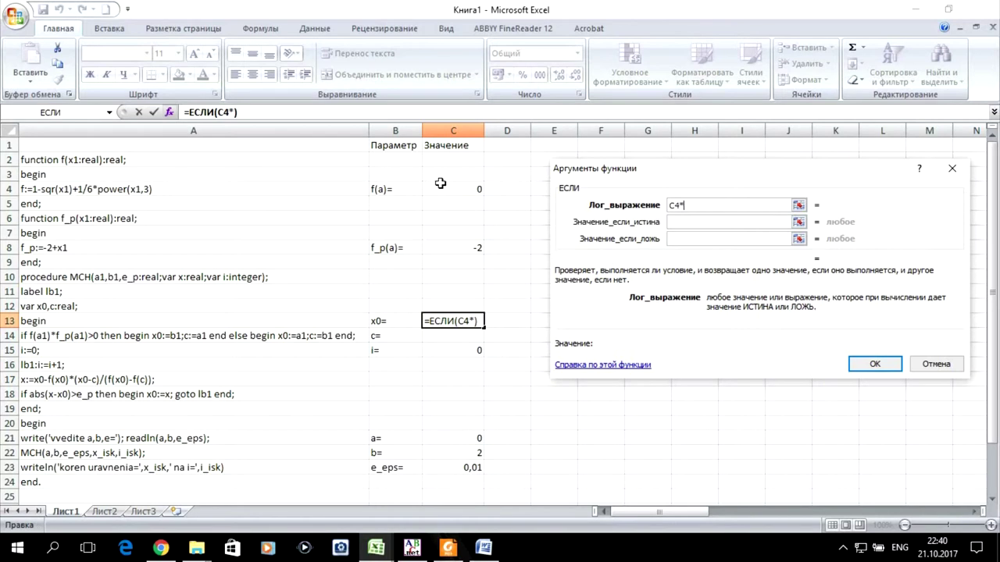
{"action": "left_click", "coordinate": [468, 247]}
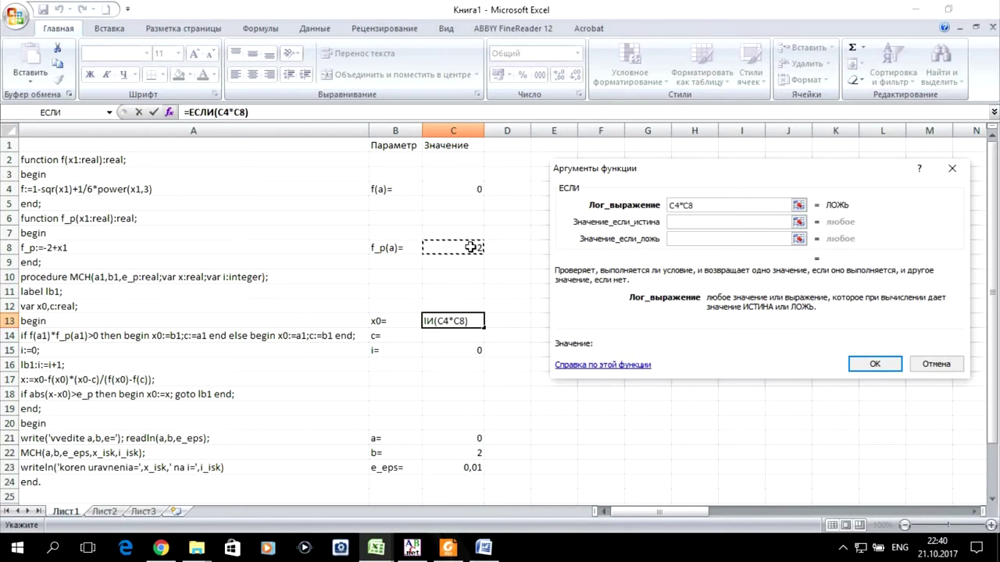
{"action": "type", "text": ">"}
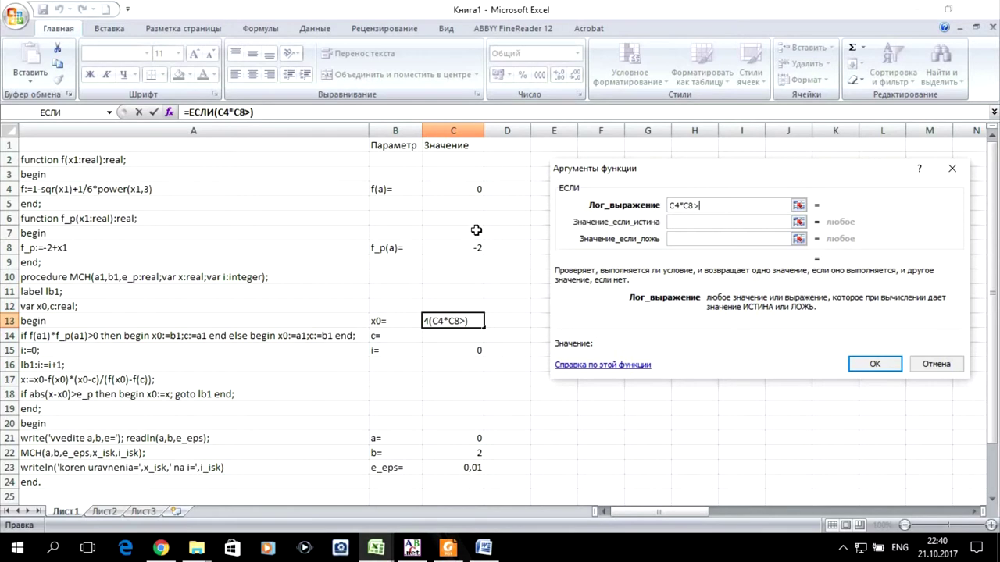
{"action": "type", "text": "0"}
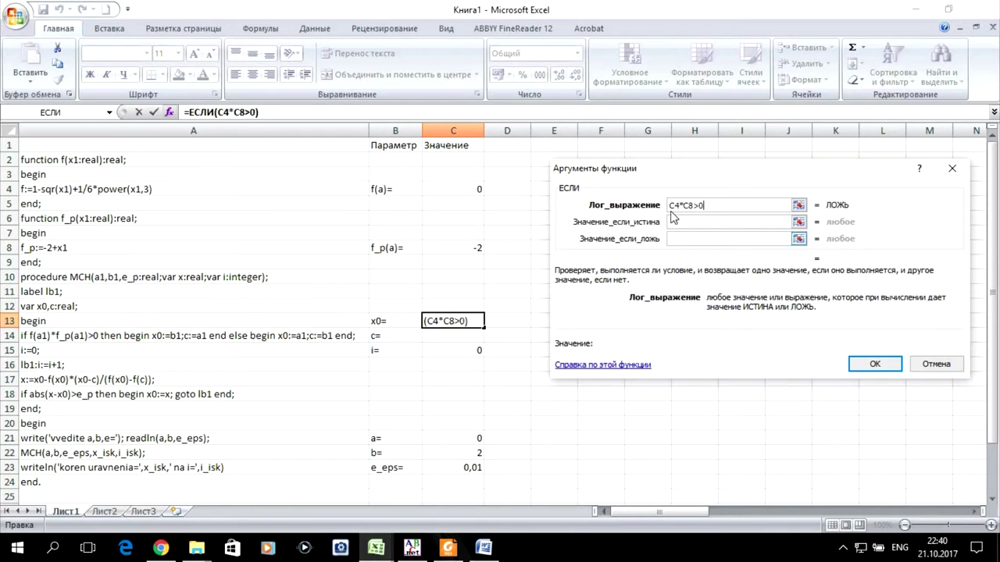
{"action": "left_click", "coordinate": [686, 223]}
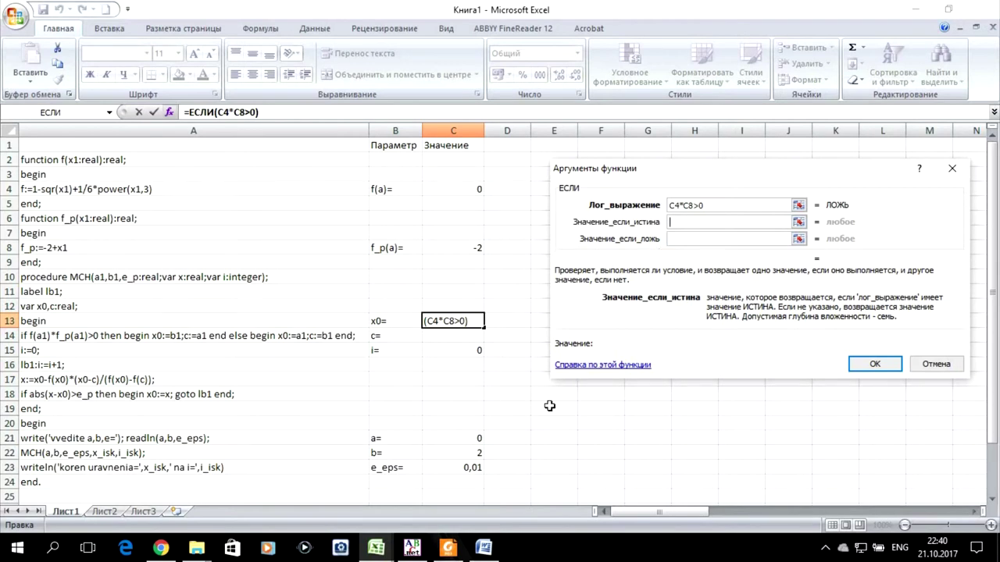
{"action": "left_click", "coordinate": [466, 457]}
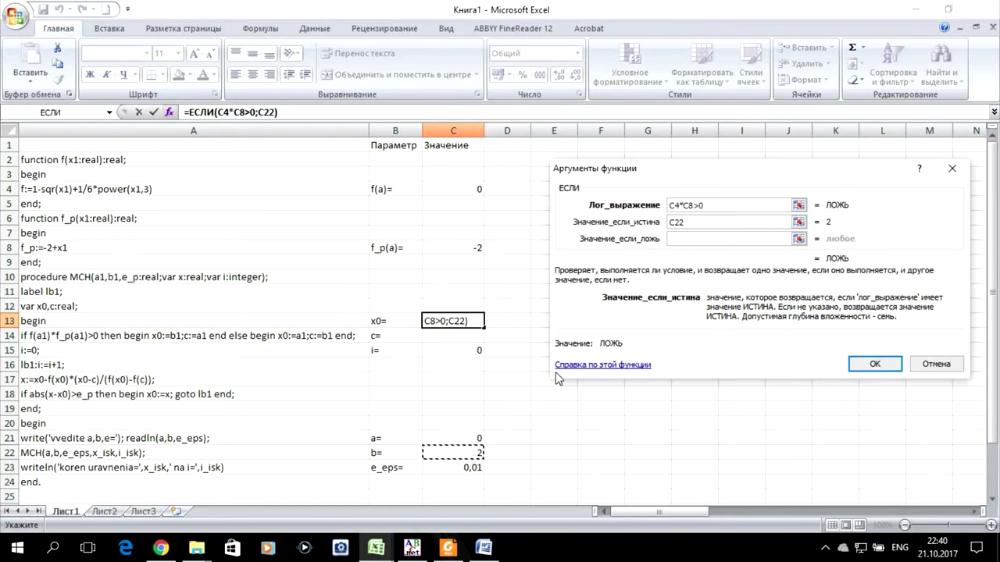
{"action": "left_click", "coordinate": [687, 240]}
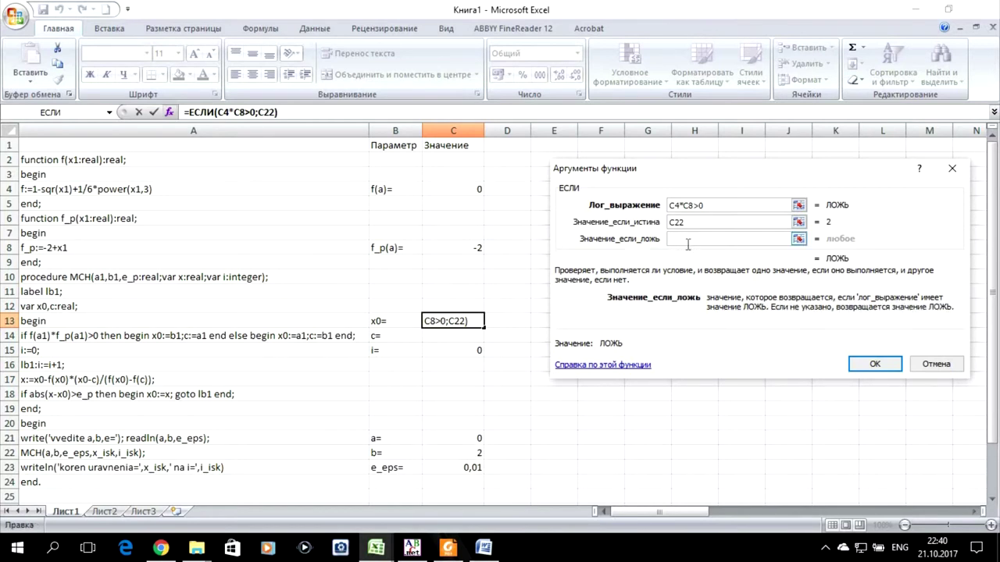
{"action": "left_click", "coordinate": [467, 436]}
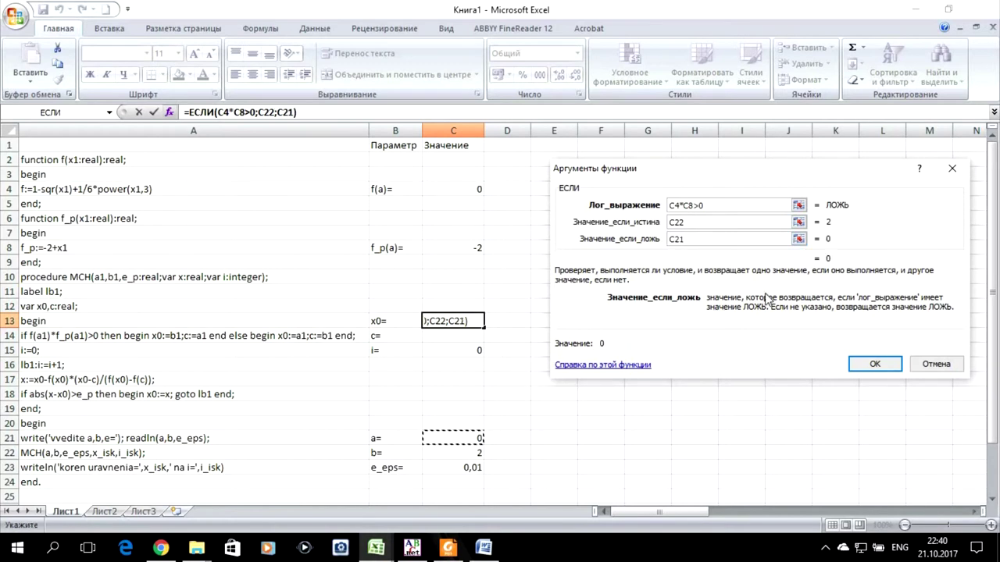
{"action": "left_click", "coordinate": [873, 365]}
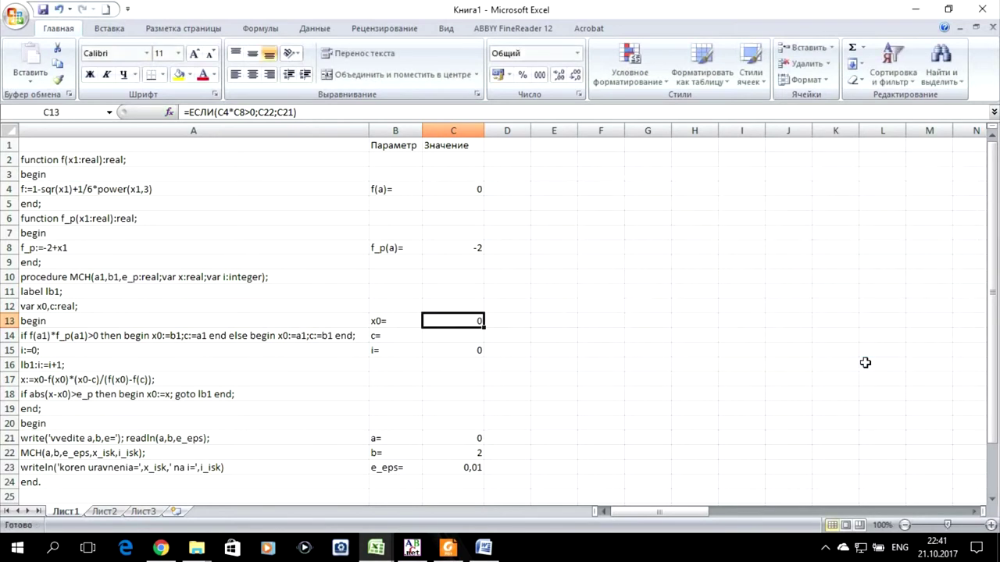
{"action": "left_click", "coordinate": [455, 338]}
Step: Try moving the x0 formula from C13 into C14, then undo the move
{"action": "left_click", "coordinate": [469, 322]}
{"action": "left_click_drag", "start_coordinate": [468, 321], "coordinate": [463, 336]}
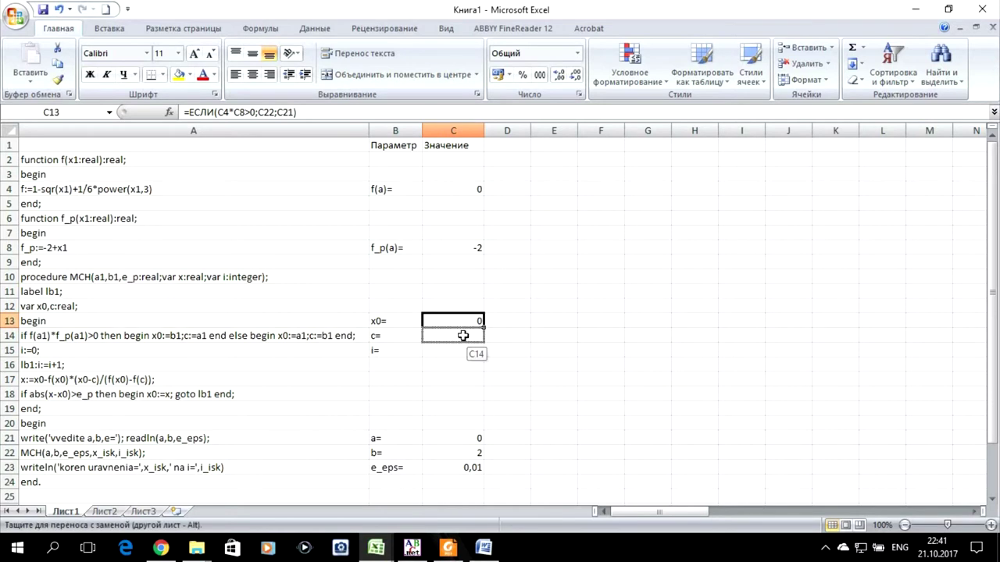
{"action": "double_click", "coordinate": [463, 336]}
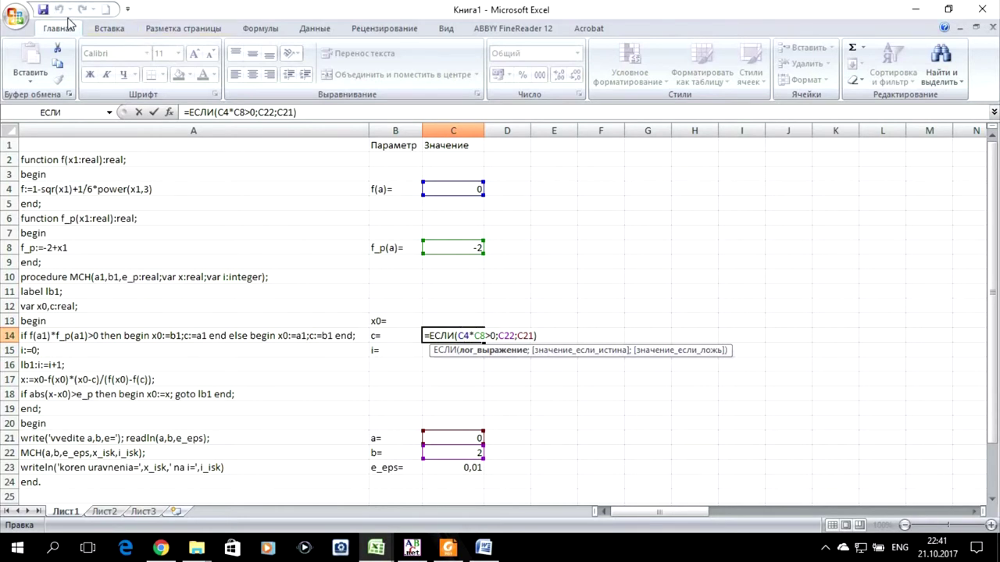
{"action": "key", "text": "ctrl+Return"}
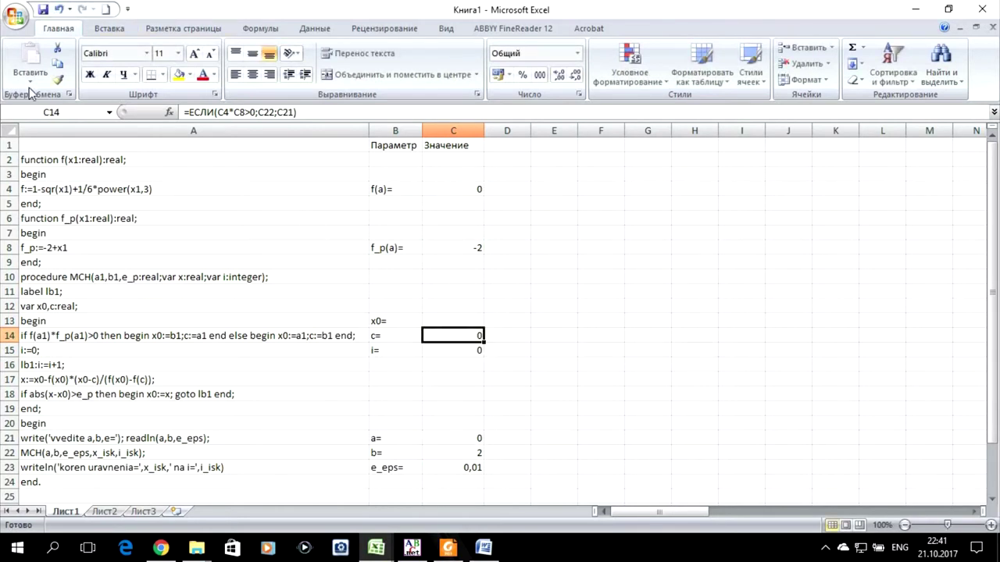
{"action": "left_click", "coordinate": [59, 10]}
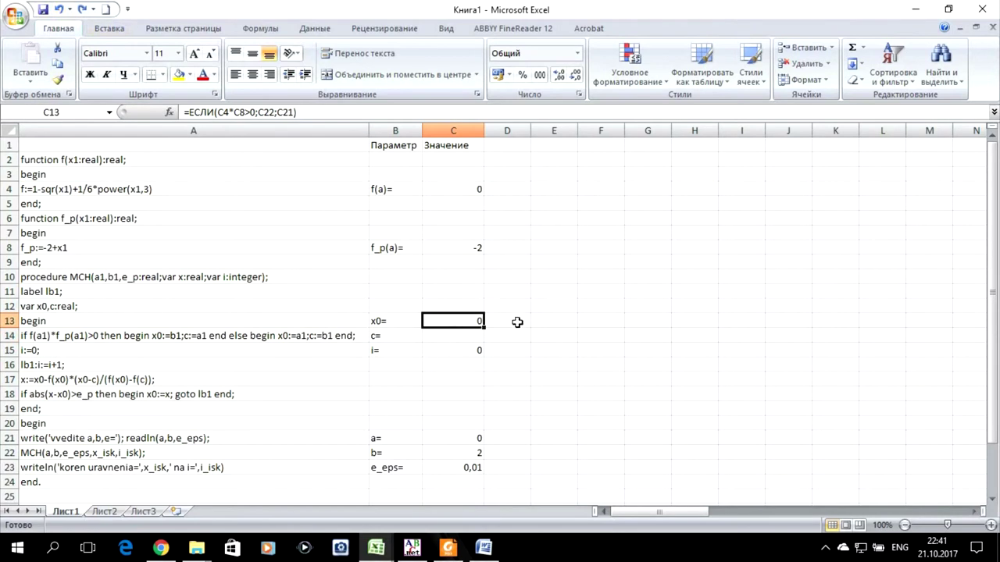
Step: Copy the formula to C14 and change it to =ЕСЛИ(C4*C8>0;C21;C22), giving c = 2
{"action": "left_click_drag", "start_coordinate": [484, 329], "coordinate": [464, 336]}
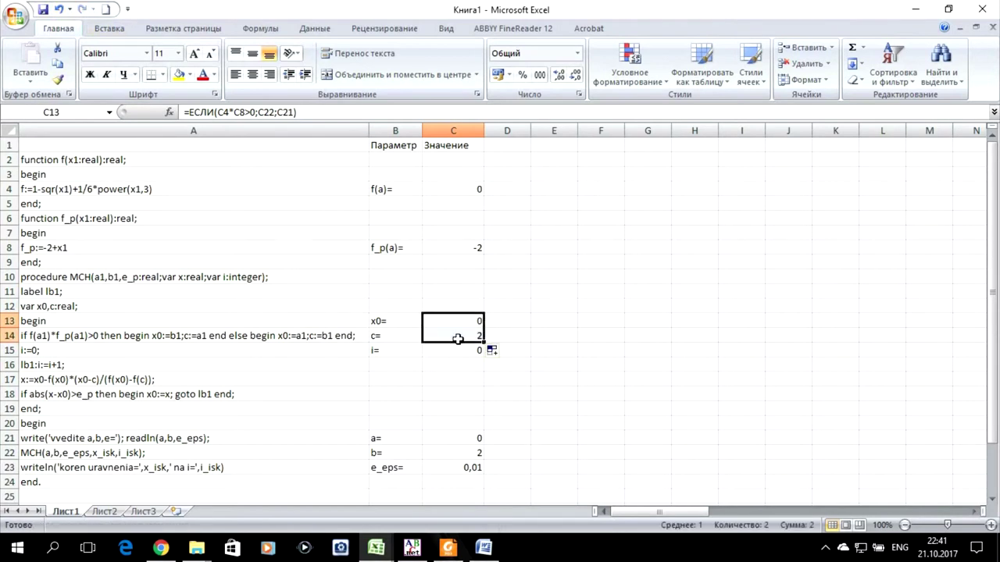
{"action": "double_click", "coordinate": [452, 333]}
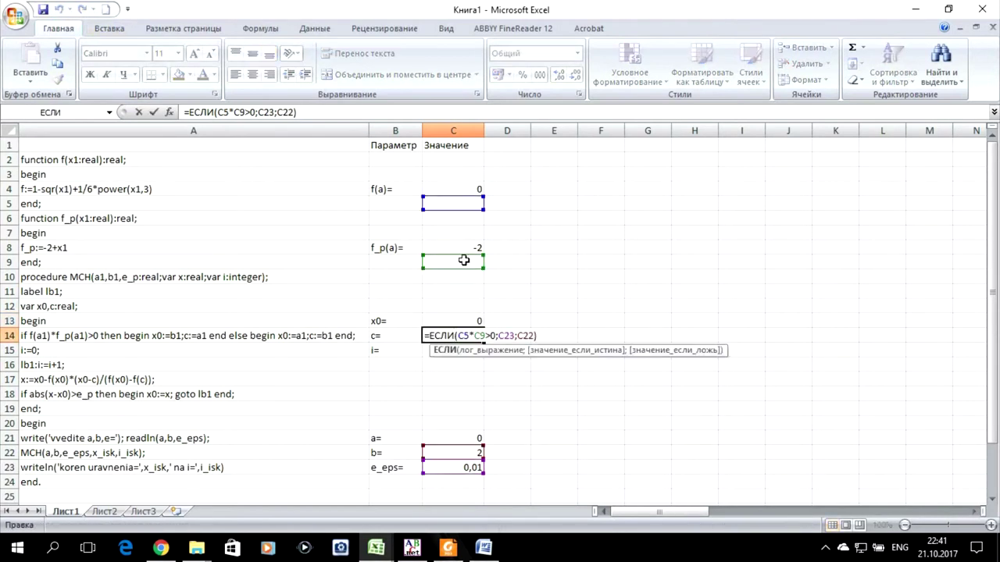
{"action": "left_click_drag", "start_coordinate": [464, 260], "coordinate": [461, 249]}
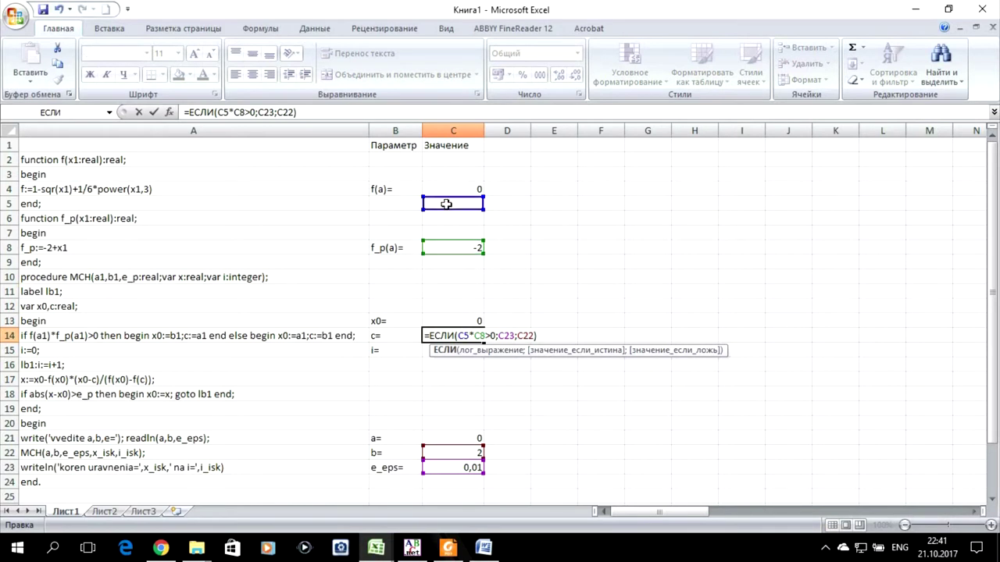
{"action": "left_click", "coordinate": [449, 192]}
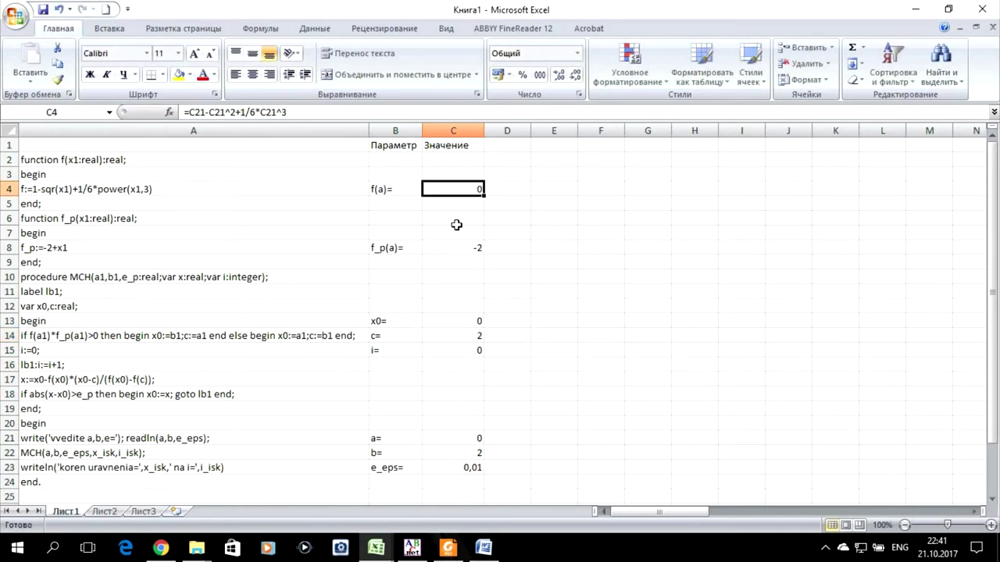
{"action": "double_click", "coordinate": [467, 334]}
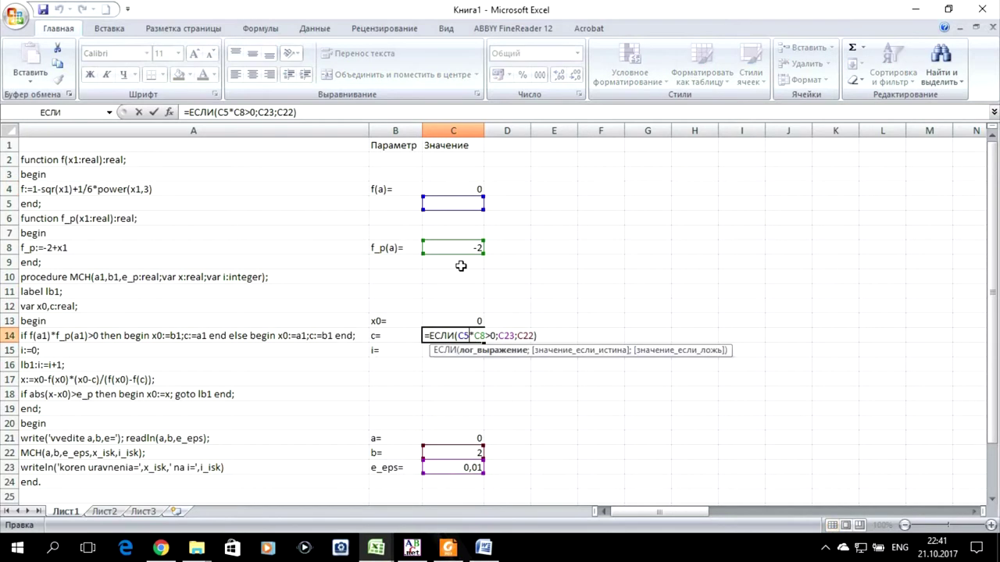
{"action": "mouse_move", "coordinate": [461, 189]}
{"action": "left_mouse_down"}
{"action": "mouse_move", "coordinate": [464, 200]}
{"action": "mouse_move", "coordinate": [463, 189]}
{"action": "left_mouse_up"}
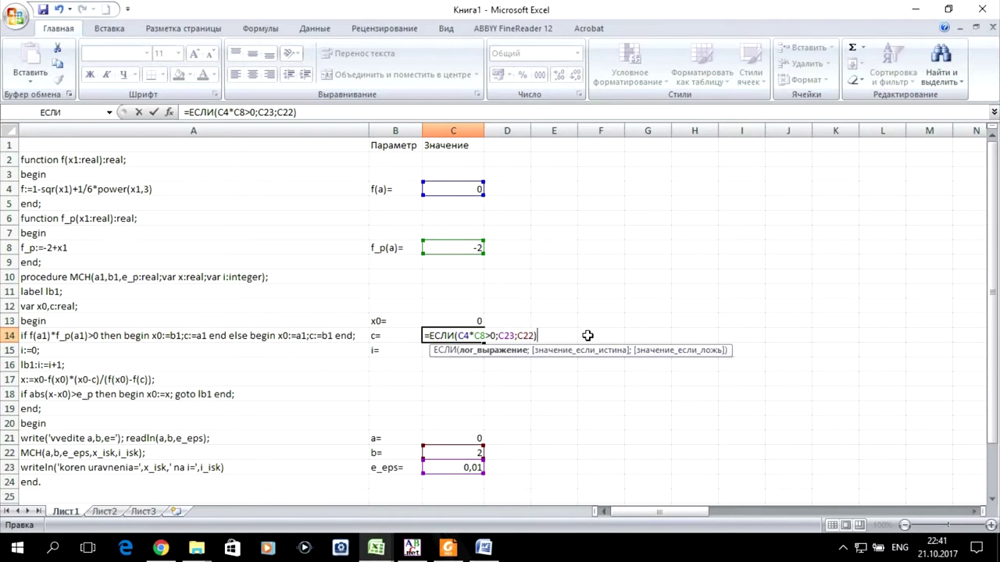
{"action": "left_click_drag", "start_coordinate": [500, 336], "coordinate": [515, 330]}
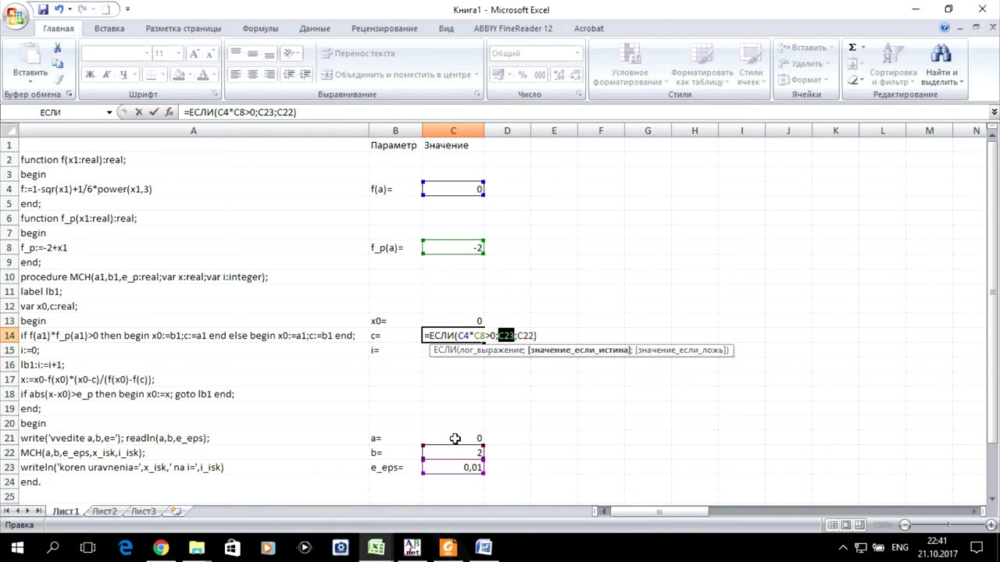
{"action": "left_click", "coordinate": [455, 439]}
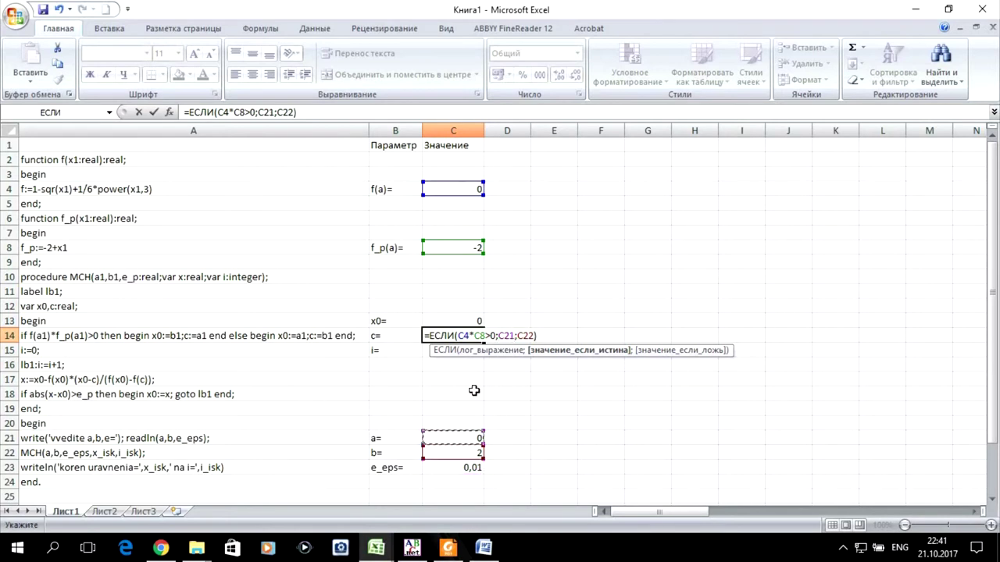
{"action": "double_click", "coordinate": [525, 335]}
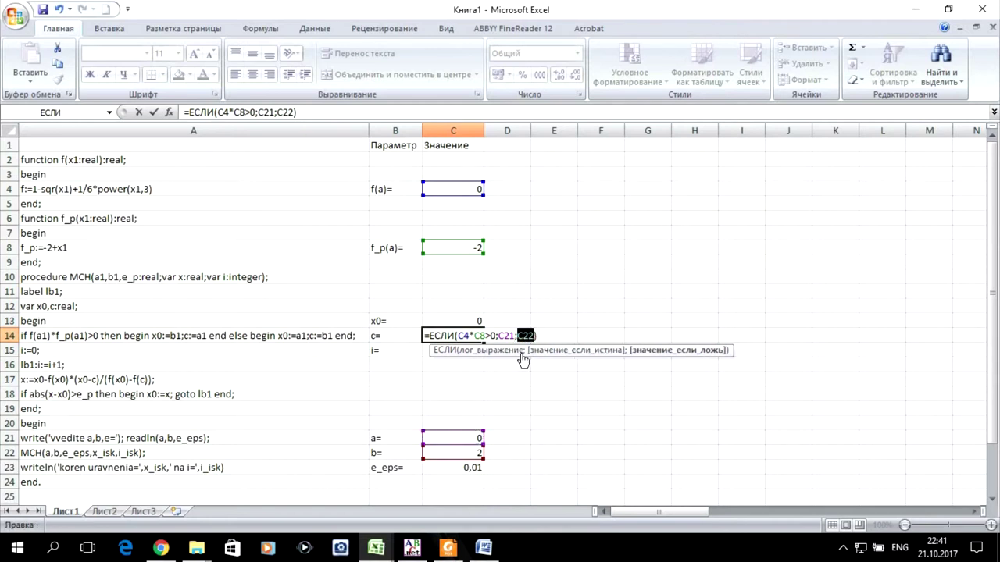
{"action": "left_click", "coordinate": [447, 456]}
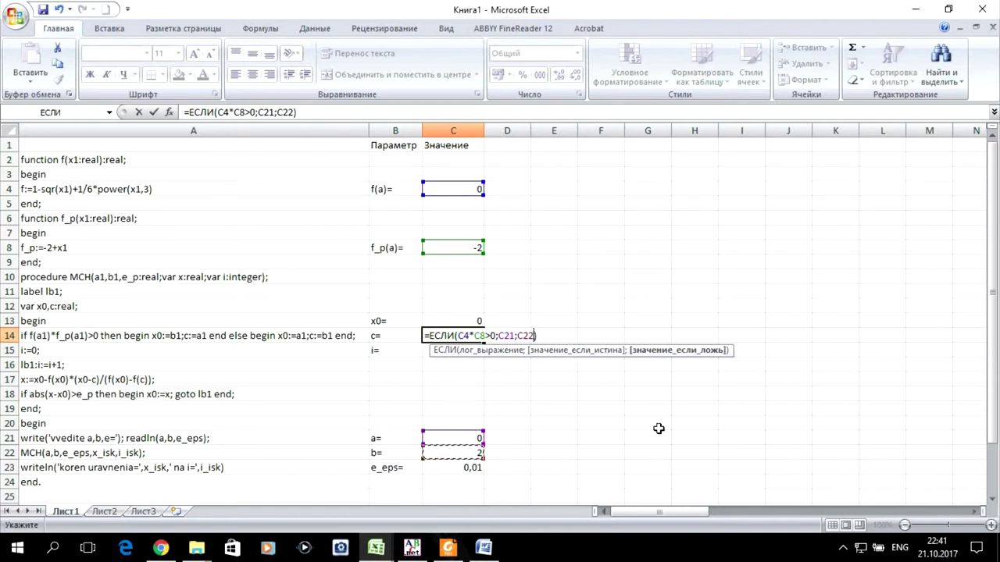
{"action": "key", "text": "Return"}
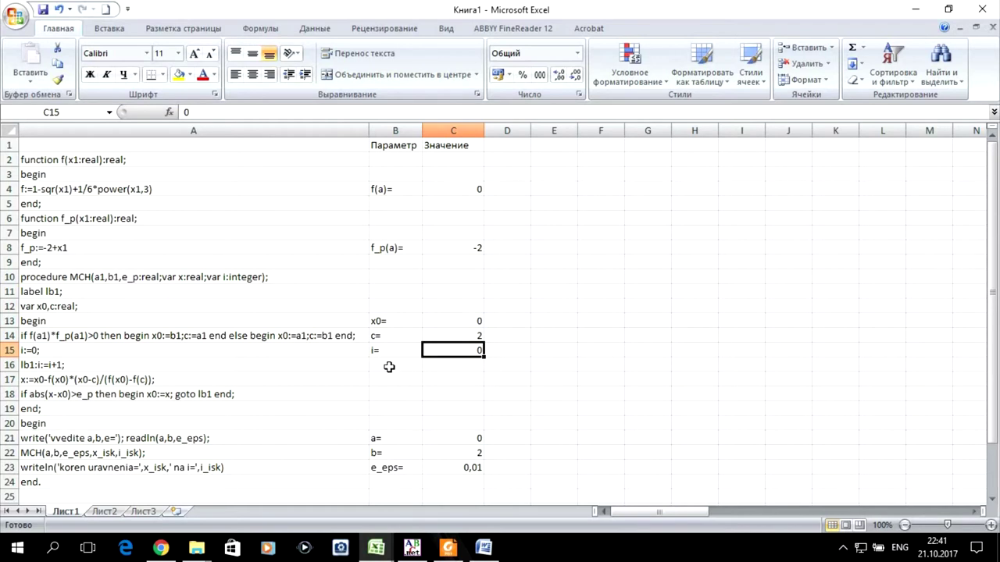
Step: Label B16 as i= and enter a +1 counter formula in C16
{"action": "left_click", "coordinate": [389, 367]}
{"action": "type", "text": "i="}
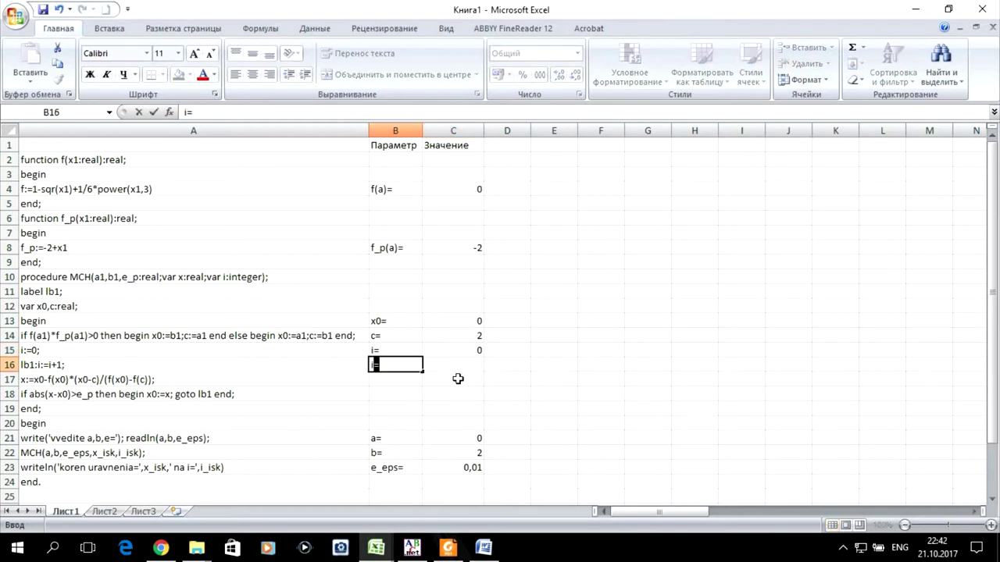
{"action": "left_click", "coordinate": [475, 367]}
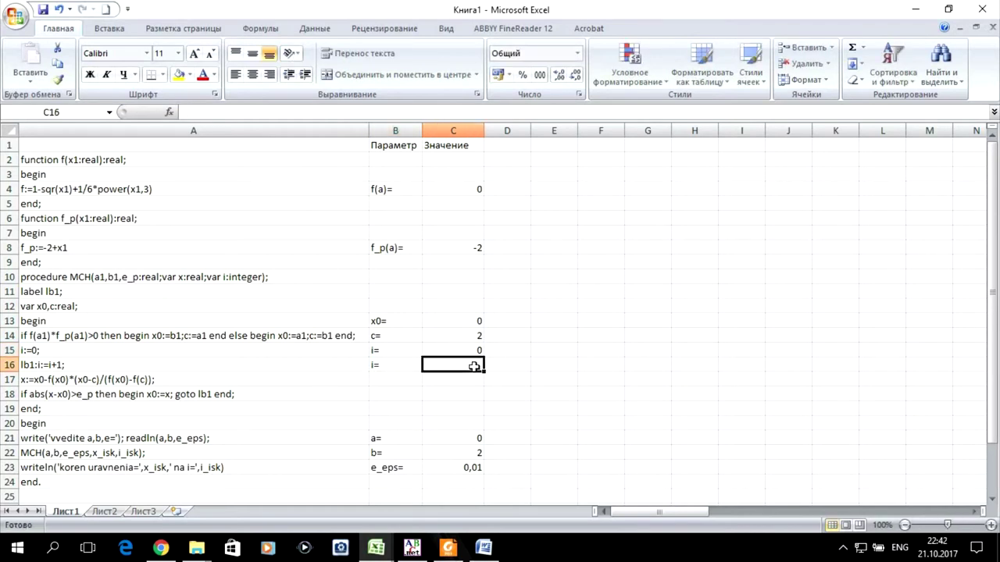
{"action": "type", "text": "="}
{"action": "left_click", "coordinate": [468, 351]}
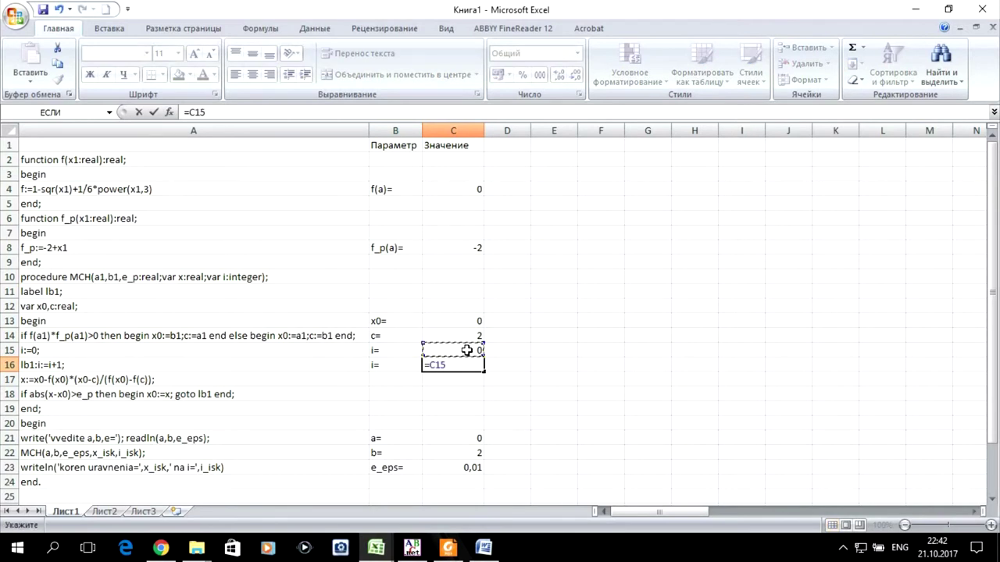
{"action": "type", "text": "+"}
{"action": "type", "text": "1"}
{"action": "key", "text": "Return"}
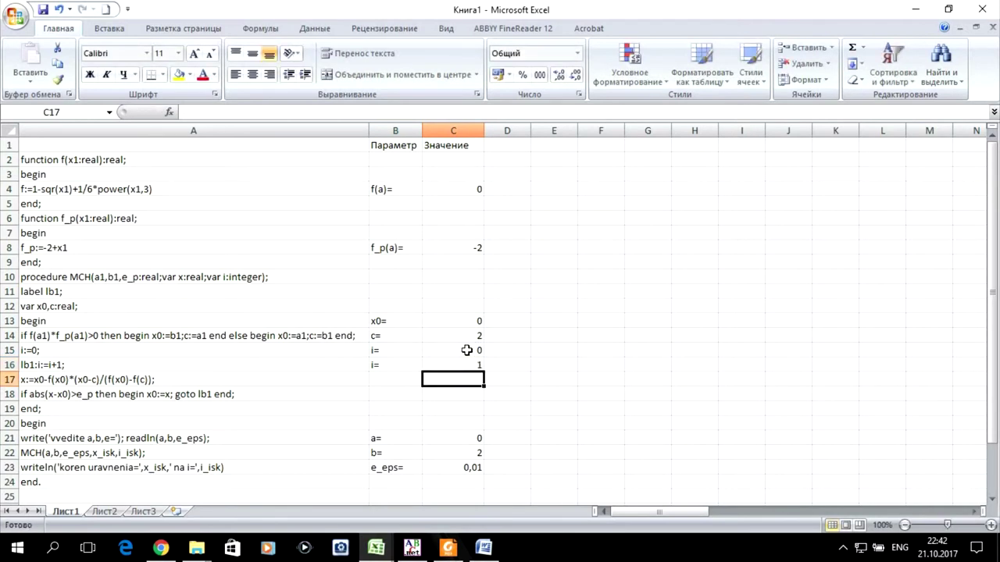
Step: Fill the counter formula right so D16:G16 show 2, 3, 4, 5
{"action": "left_click", "coordinate": [478, 369]}
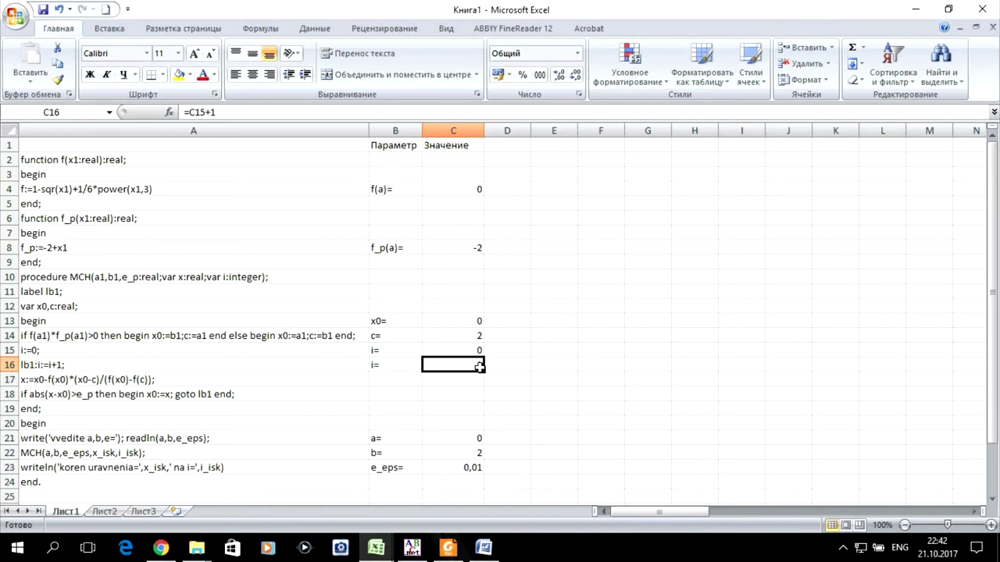
{"action": "left_click_drag", "start_coordinate": [480, 372], "coordinate": [520, 366]}
{"action": "double_click", "coordinate": [519, 367]}
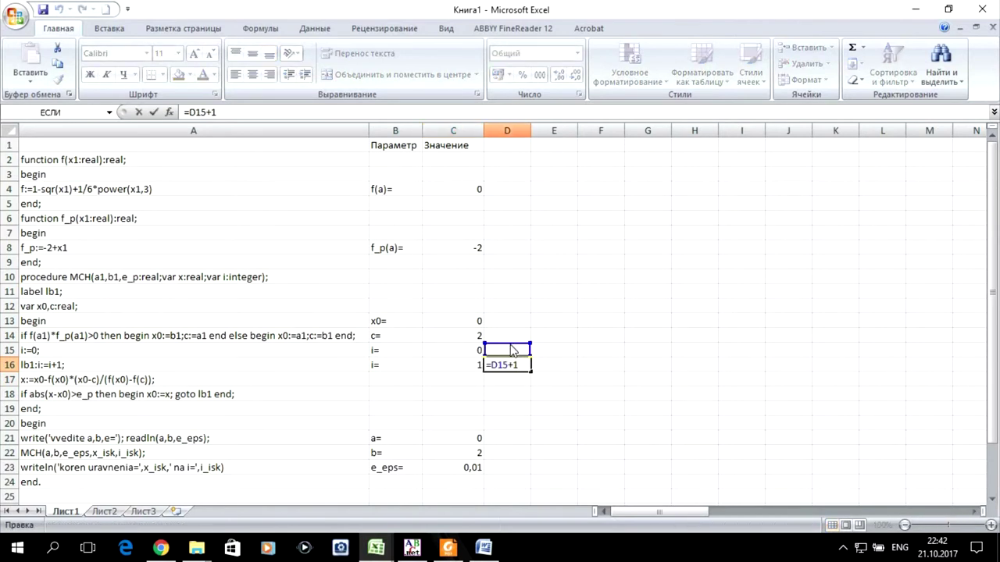
{"action": "left_click_drag", "start_coordinate": [511, 349], "coordinate": [458, 362]}
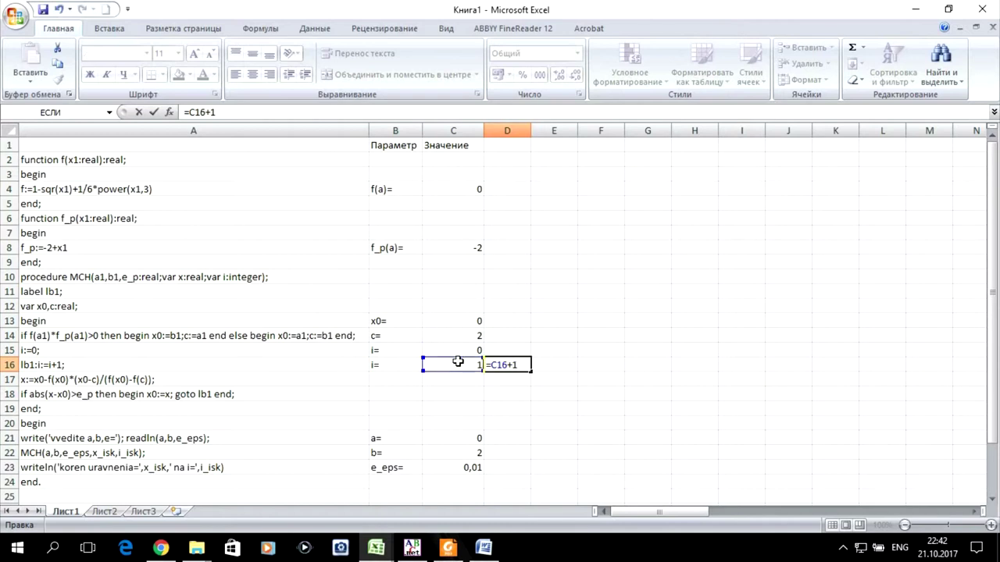
{"action": "key", "text": "Return"}
{"action": "left_click", "coordinate": [517, 364]}
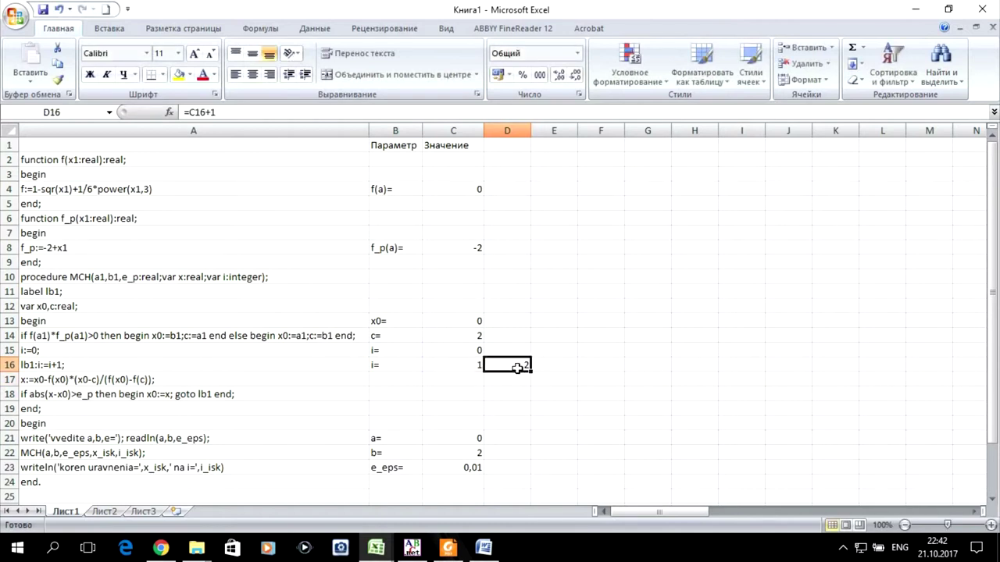
{"action": "left_click_drag", "start_coordinate": [531, 372], "coordinate": [653, 376]}
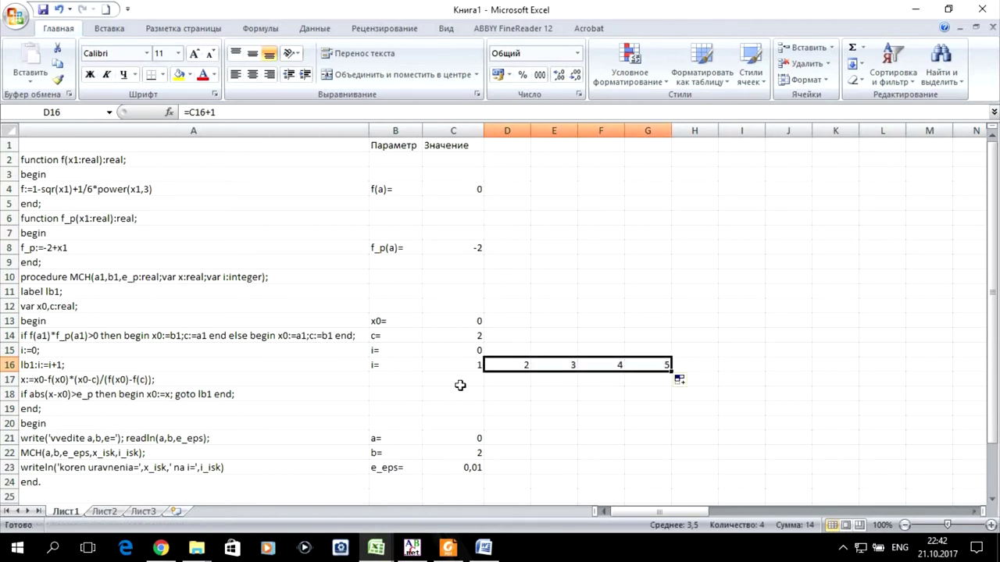
{"action": "left_click", "coordinate": [395, 395]}
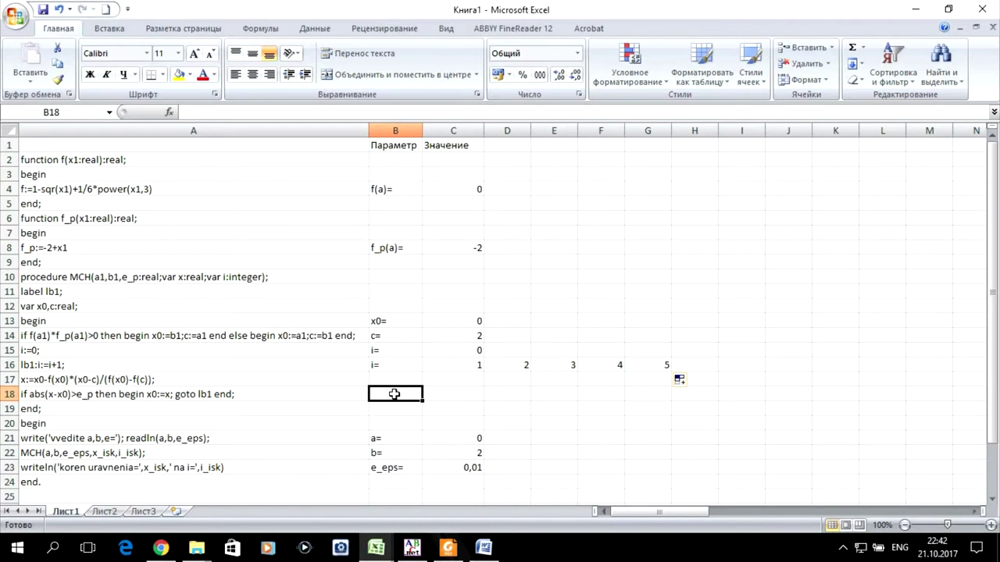
Step: Type the labels f(x0)= in B17 and f(c)= in B18
{"action": "left_click", "coordinate": [392, 381]}
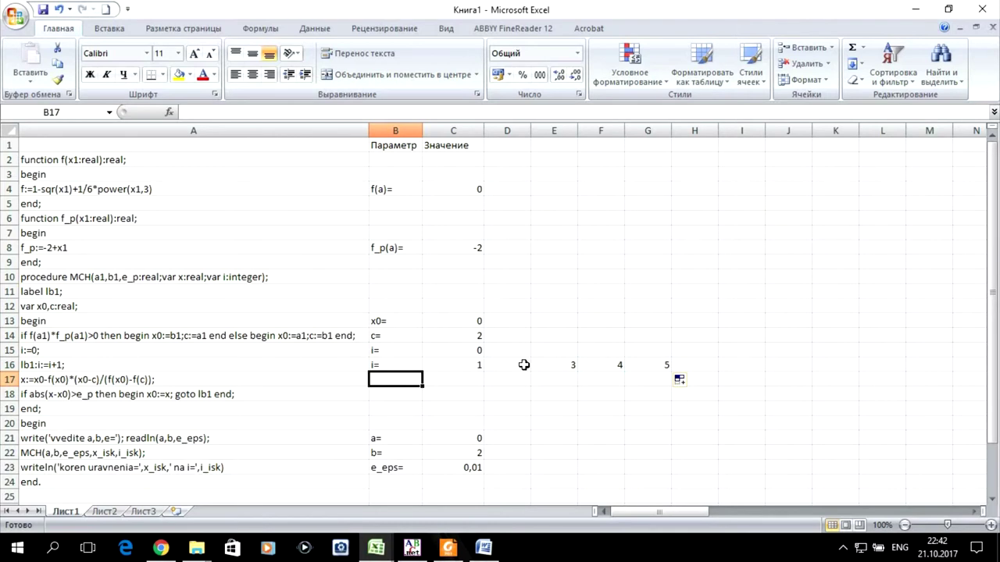
{"action": "type", "text": "f("}
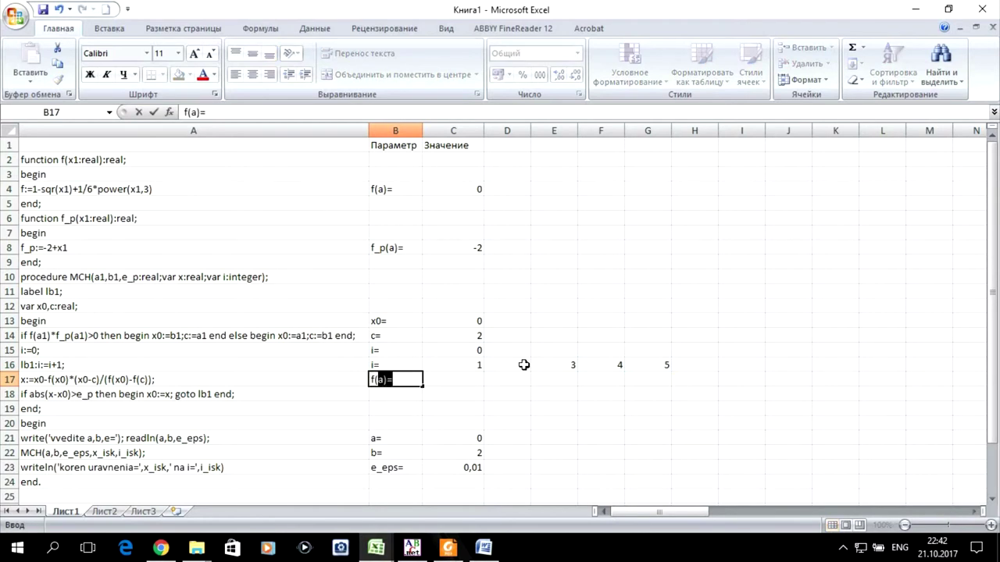
{"action": "type", "text": "x0"}
{"action": "left_click", "coordinate": [399, 395]}
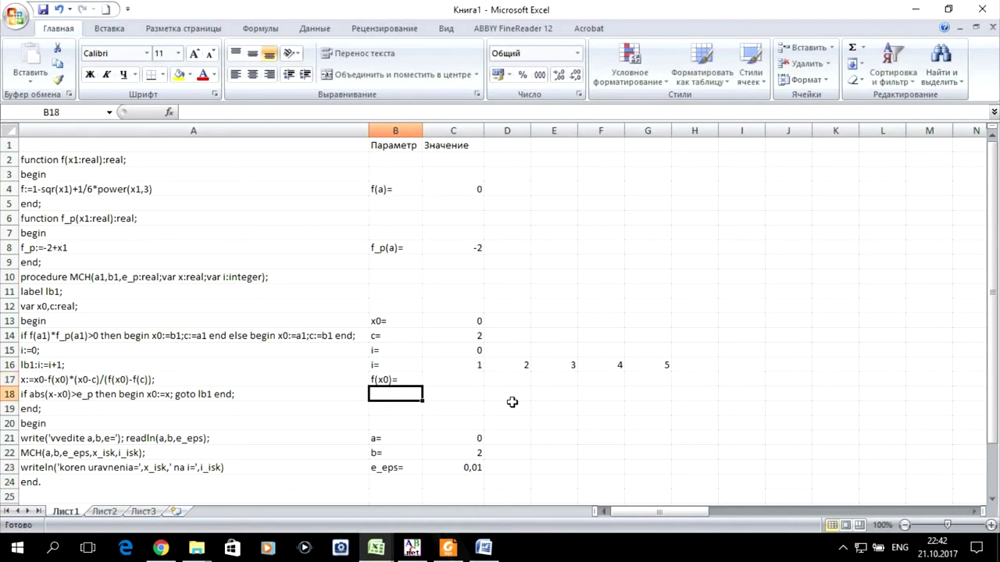
{"action": "type", "text": "f"}
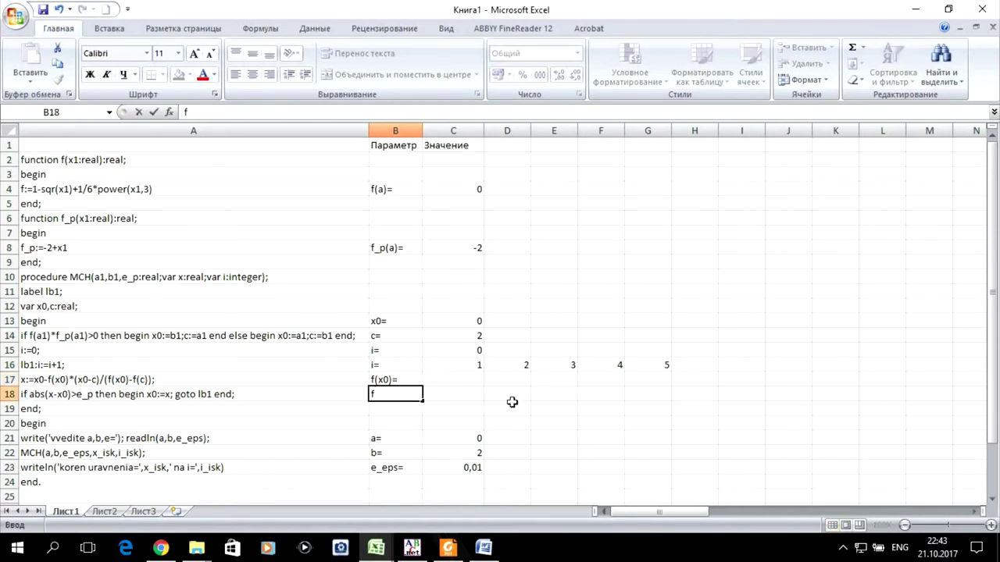
{"action": "type", "text": "("}
{"action": "type", "text": ")"}
{"action": "key", "text": "Return"}
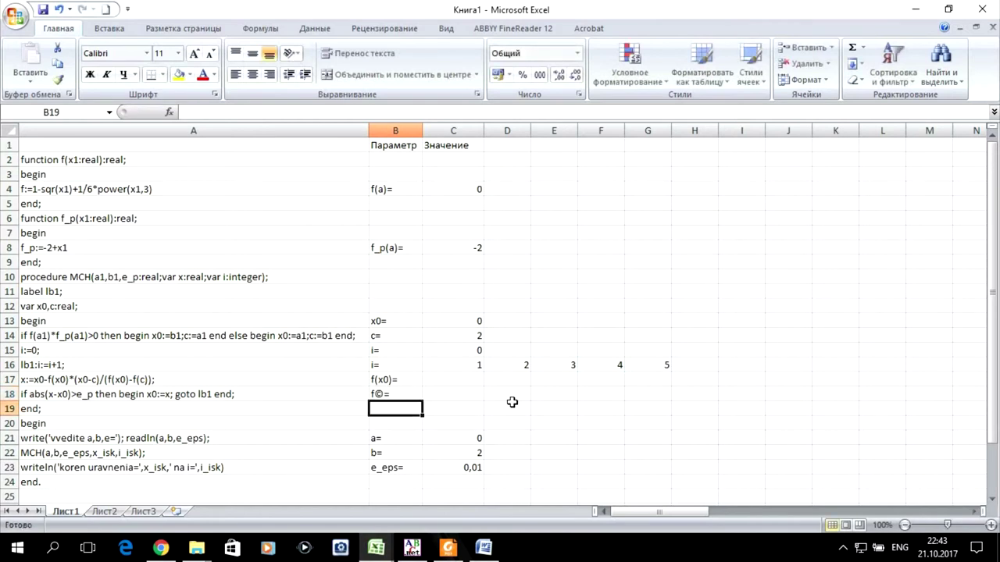
{"action": "left_click", "coordinate": [458, 386]}
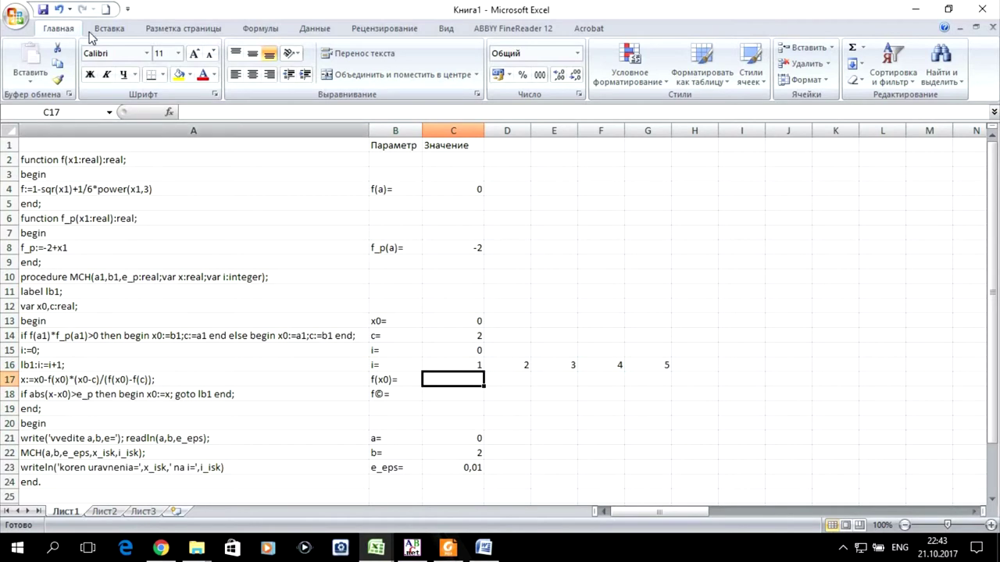
Step: Undo and redo the label entries, then correct the autocorrected B18 label text
{"action": "left_click", "coordinate": [59, 10]}
{"action": "left_click", "coordinate": [59, 10]}
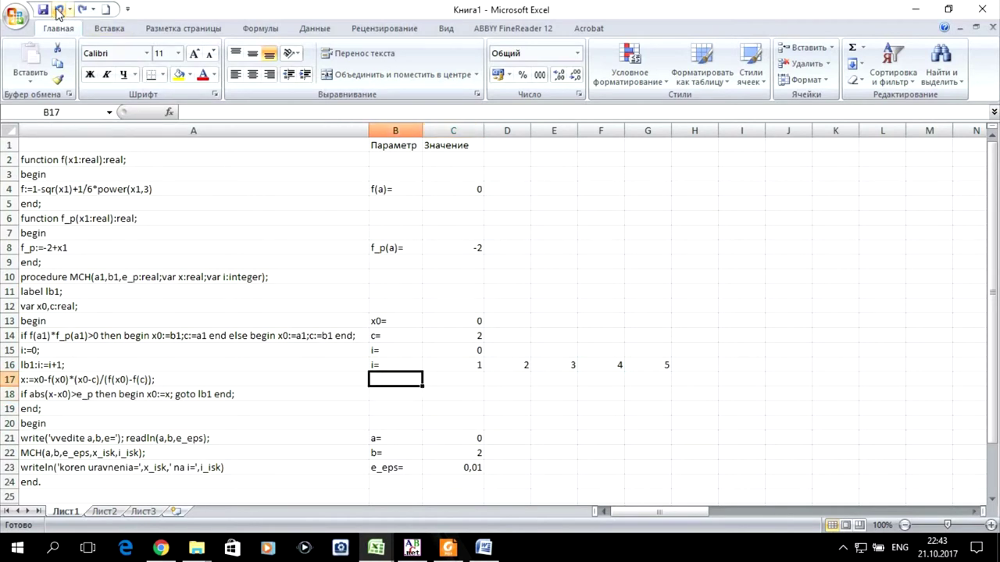
{"action": "left_click", "coordinate": [81, 10]}
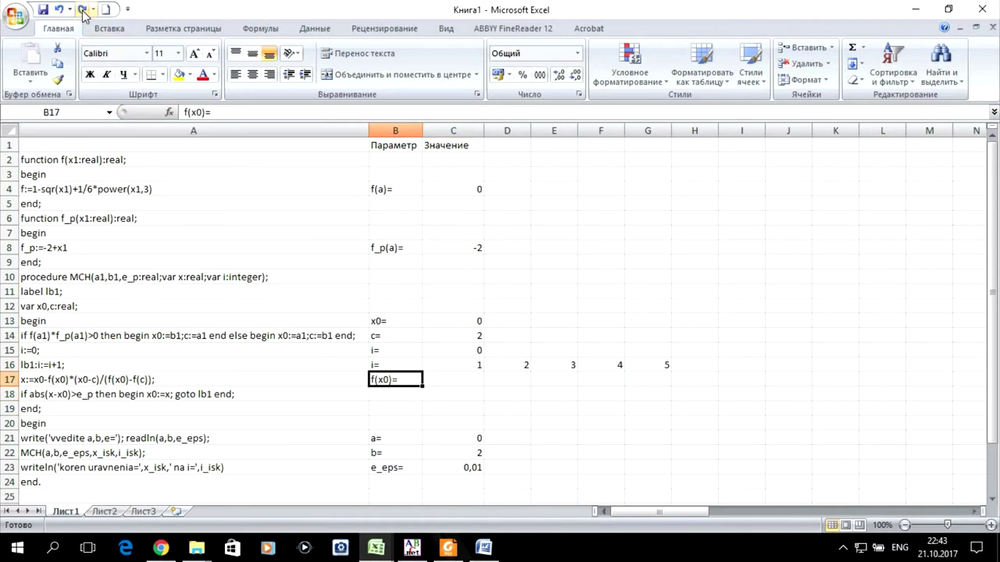
{"action": "left_click", "coordinate": [81, 11]}
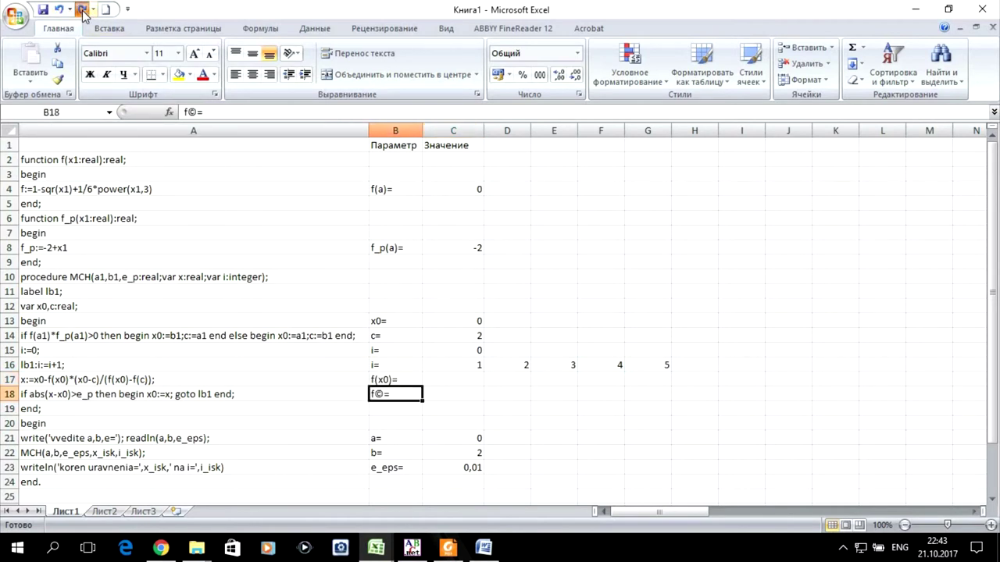
{"action": "double_click", "coordinate": [390, 394]}
{"action": "key", "text": "BackSpace"}
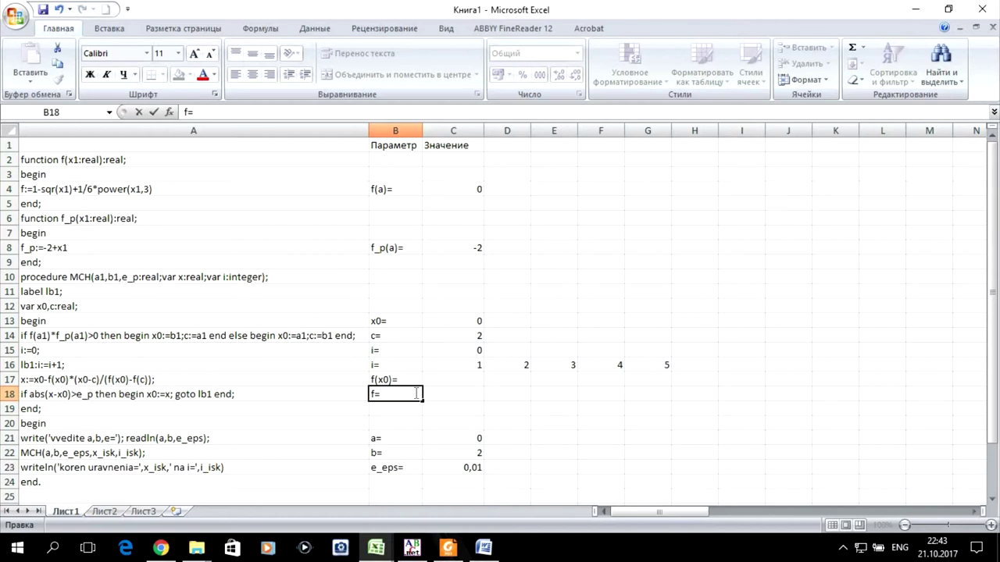
{"action": "type", "text": "("}
{"action": "type", "text": "c)"}
{"action": "key", "text": "BackSpace"}
{"action": "left_click", "coordinate": [464, 389]}
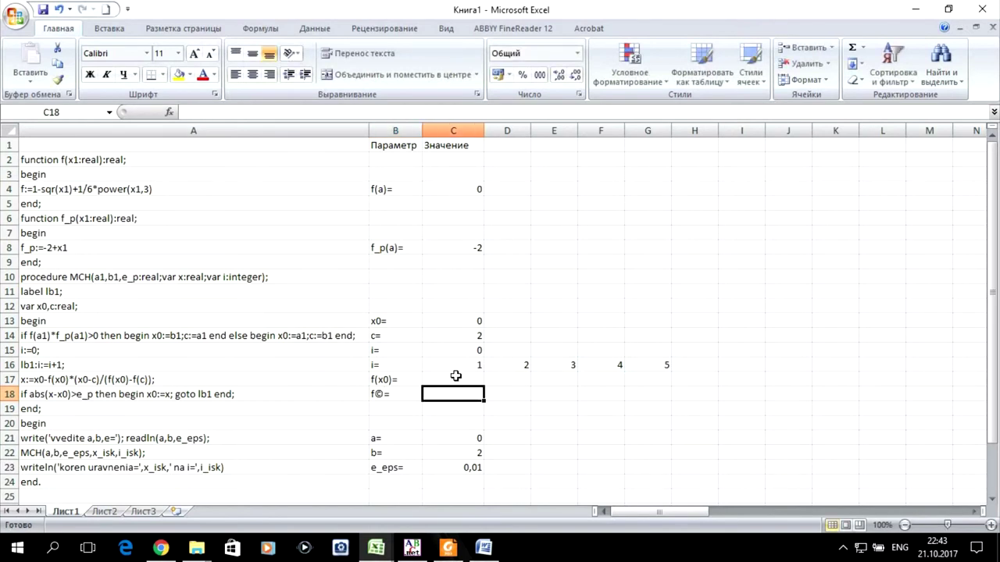
Step: Enter =1-C13^2+1/6*C13^3 in C17, giving f(x0) = 1
{"action": "left_click", "coordinate": [456, 375]}
{"action": "type", "text": "="}
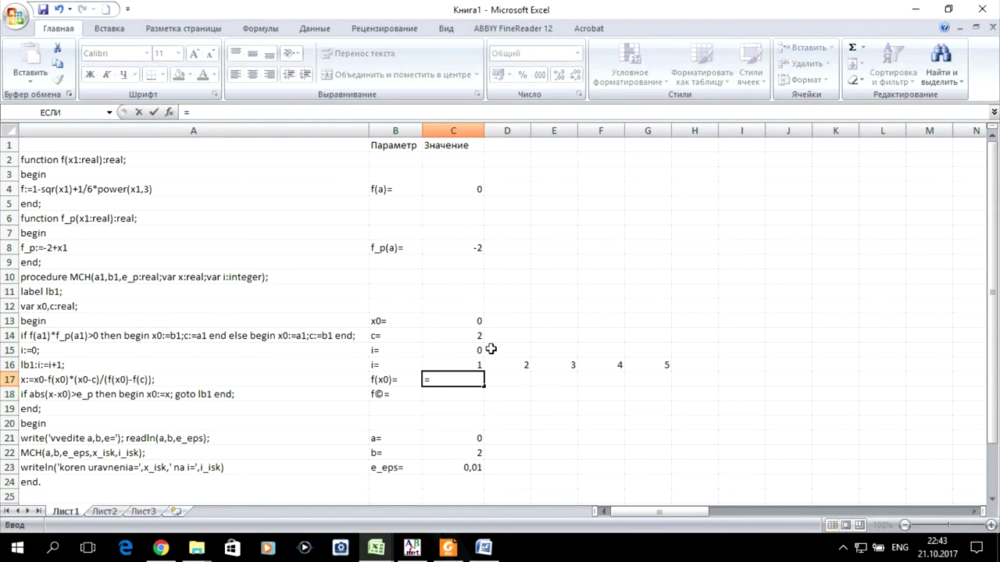
{"action": "type", "text": "1-"}
{"action": "left_click", "coordinate": [477, 323]}
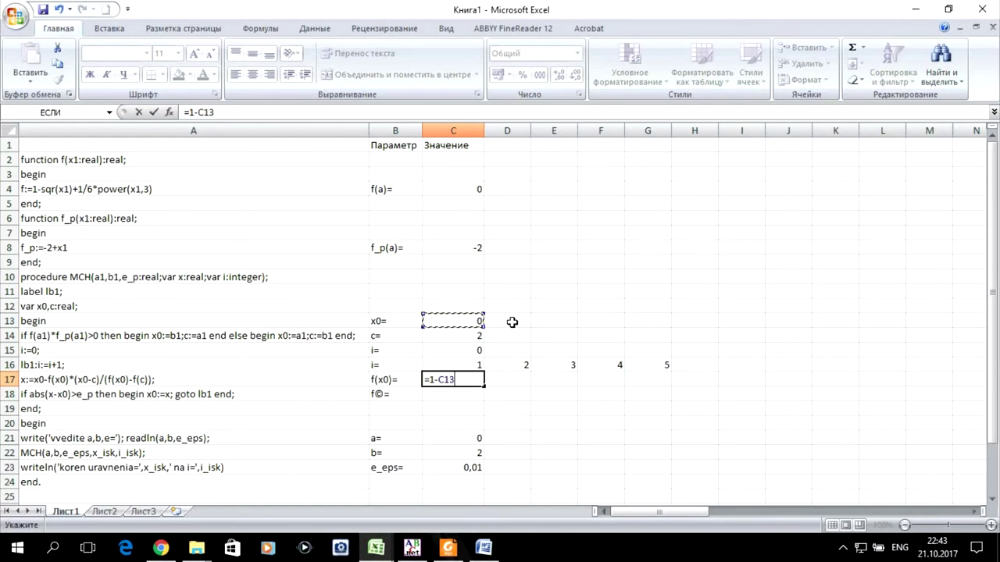
{"action": "type", "text": "^2+1"}
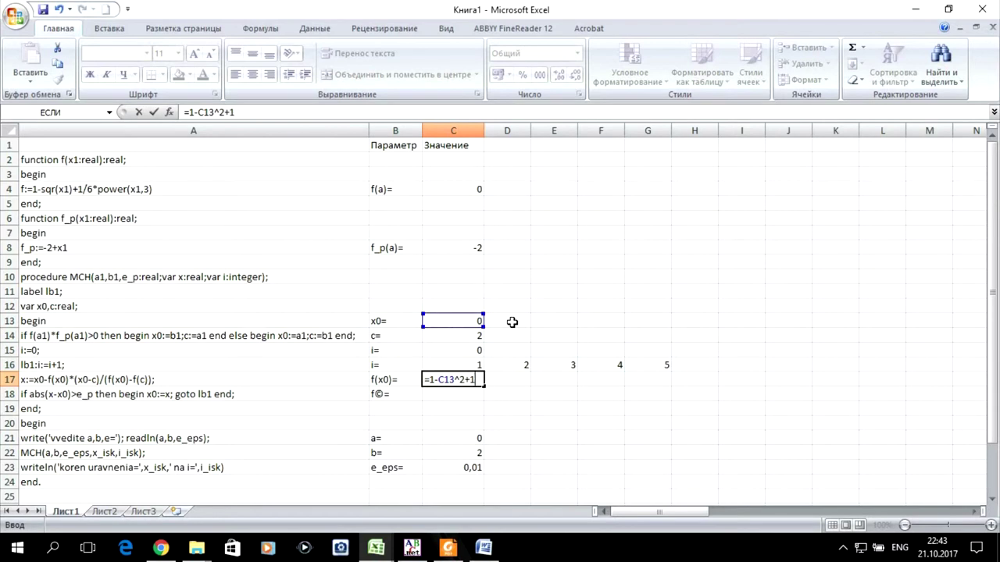
{"action": "type", "text": "/6*"}
{"action": "left_click", "coordinate": [468, 321]}
{"action": "type", "text": "^3"}
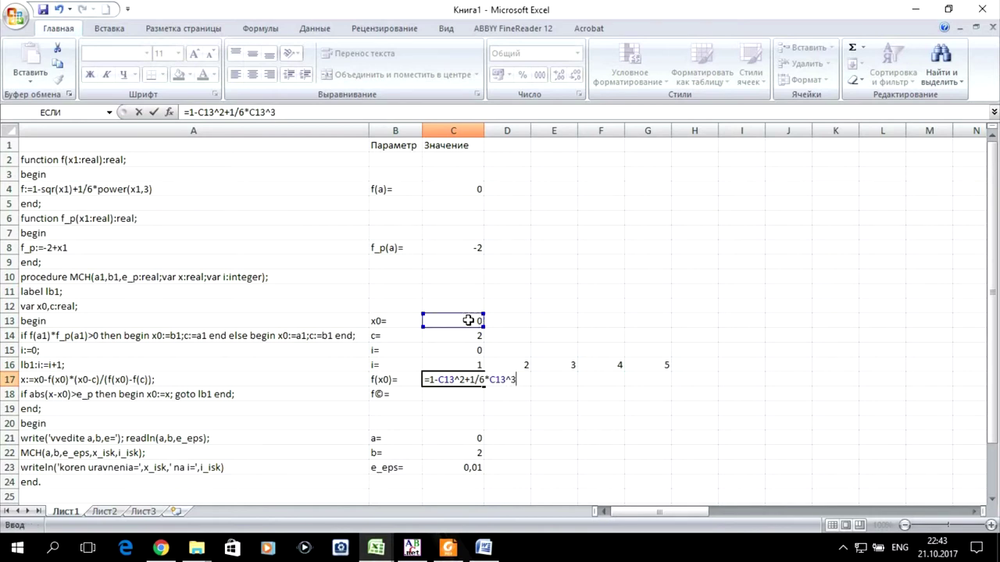
{"action": "key", "text": "Return"}
Step: Enter =1-C14^2+1/6*C14^3 in C18, giving f(c) = -1,66666667
{"action": "type", "text": "="}
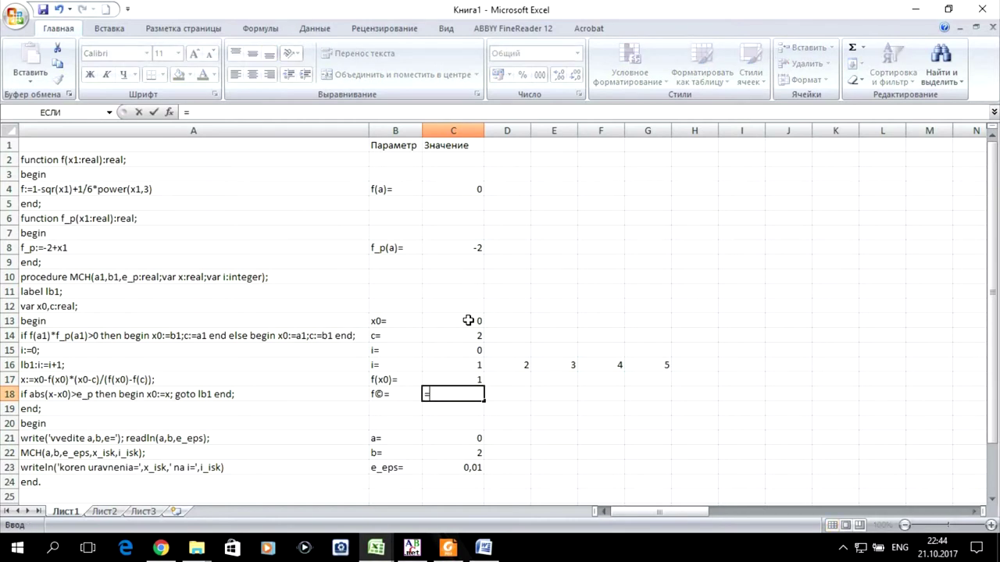
{"action": "type", "text": "1"}
{"action": "type", "text": "-"}
{"action": "left_click", "coordinate": [464, 336]}
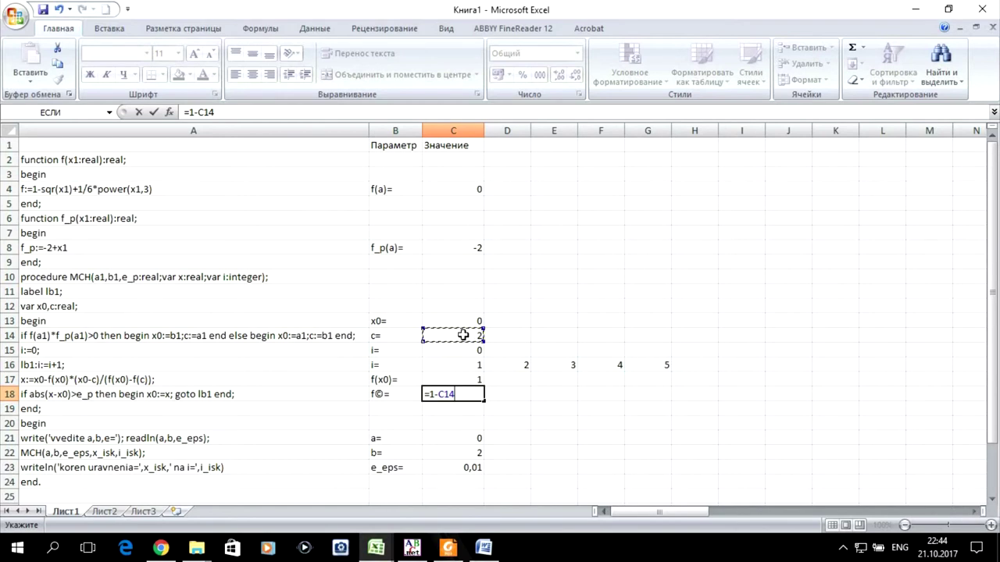
{"action": "type", "text": "^2+"}
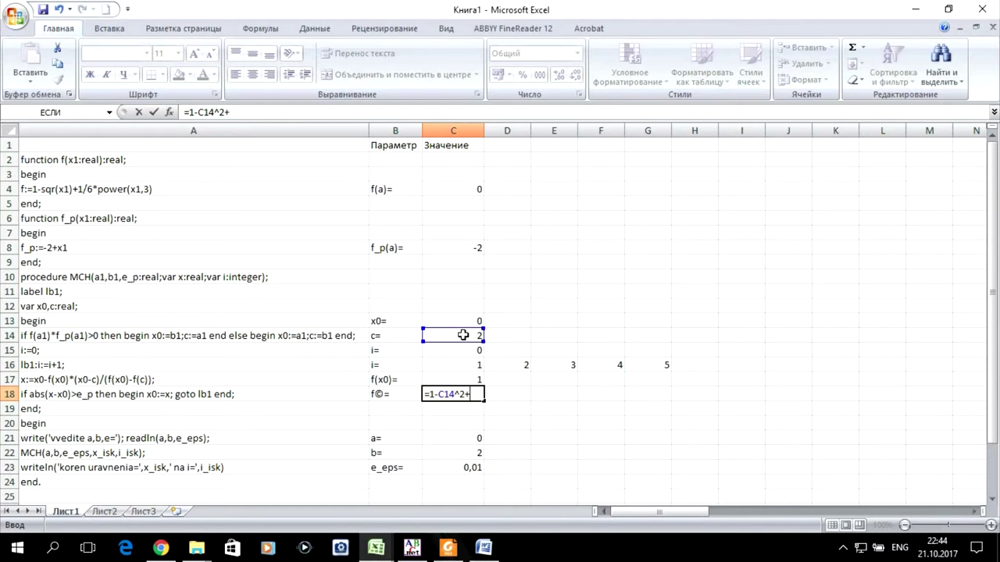
{"action": "type", "text": "1/"}
{"action": "type", "text": "6*"}
{"action": "left_click", "coordinate": [463, 336]}
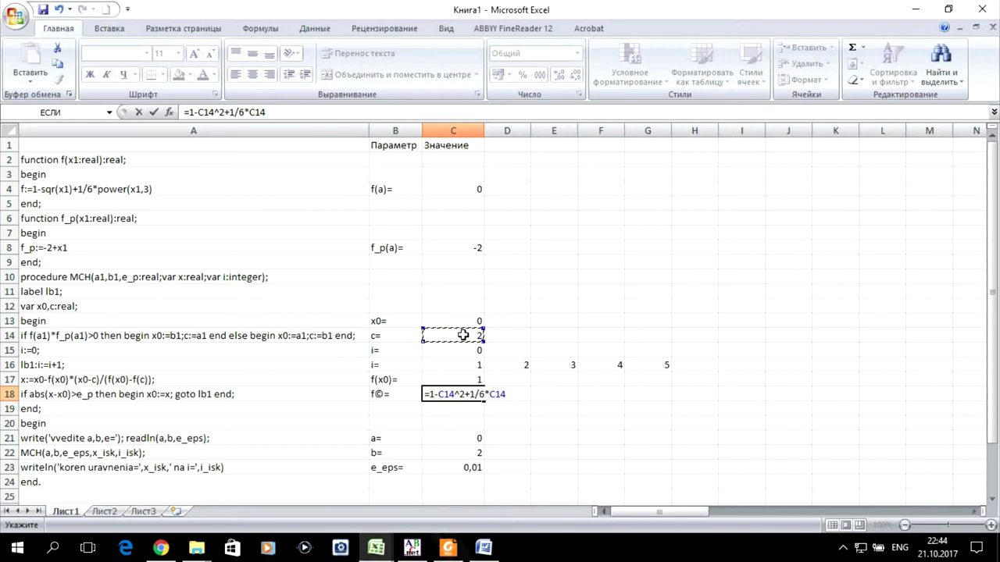
{"action": "type", "text": "^3"}
{"action": "key", "text": "Return"}
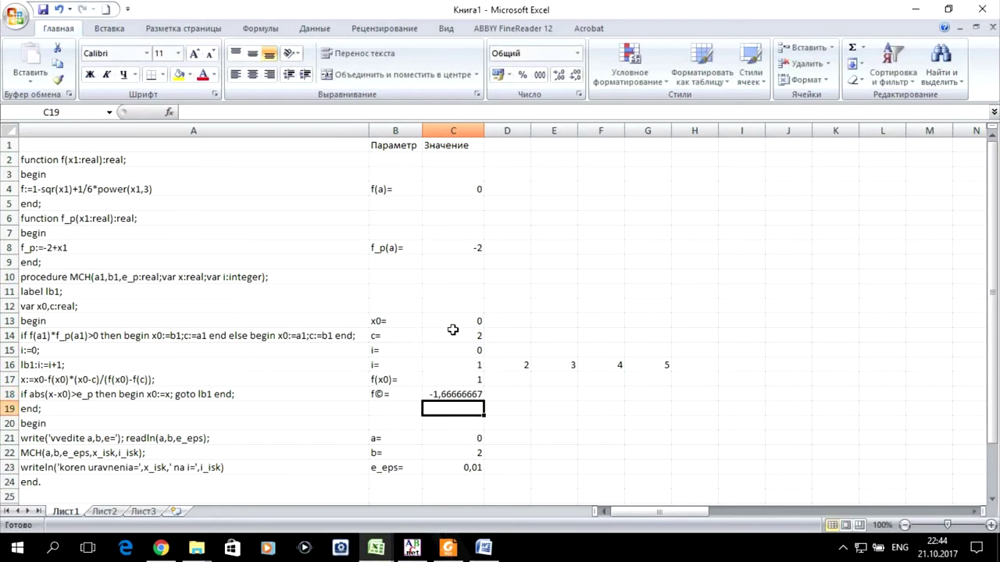
{"action": "left_click", "coordinate": [390, 408]}
Step: Label B19 as x= and enter =C13-C17*(C13-C14)/(C17-C18) in C19, giving 0,75
{"action": "type", "text": "x="}
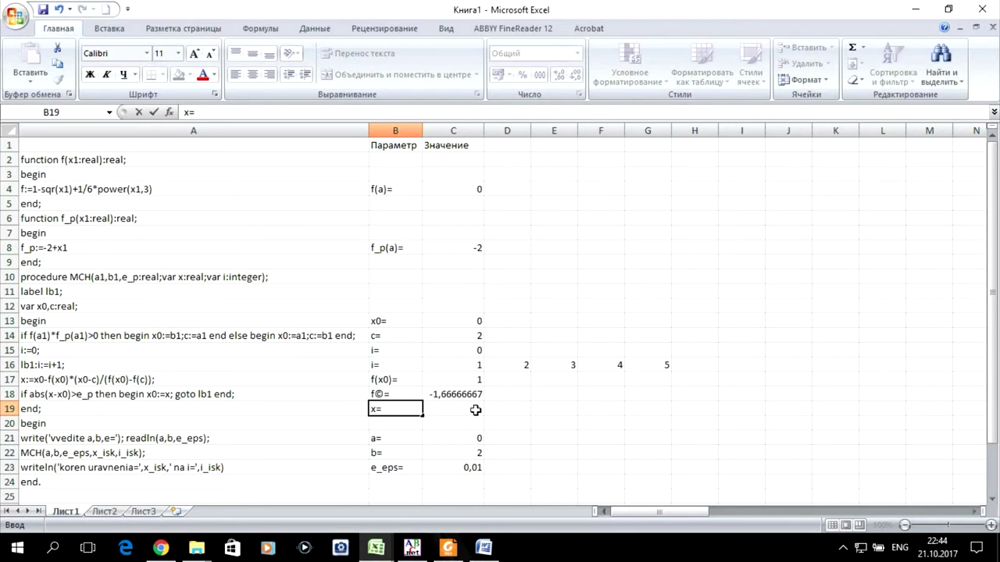
{"action": "left_click", "coordinate": [478, 409]}
{"action": "type", "text": "="}
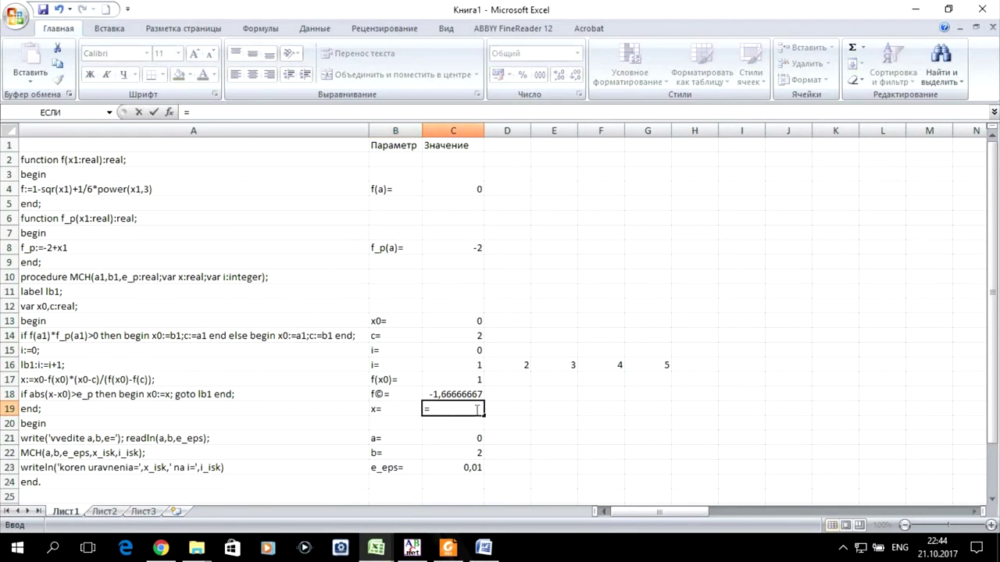
{"action": "left_click", "coordinate": [463, 320]}
{"action": "type", "text": "-"}
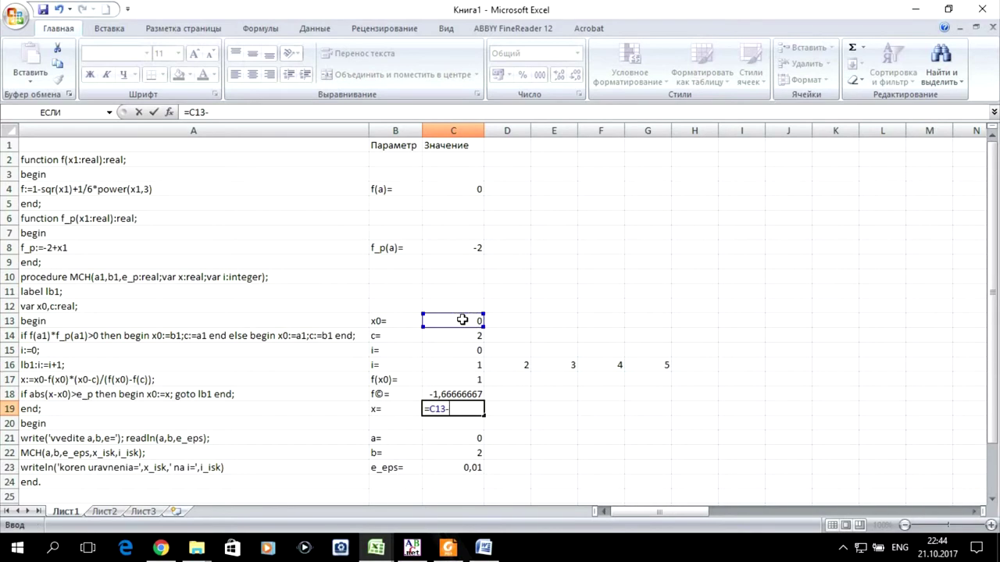
{"action": "left_click", "coordinate": [443, 380]}
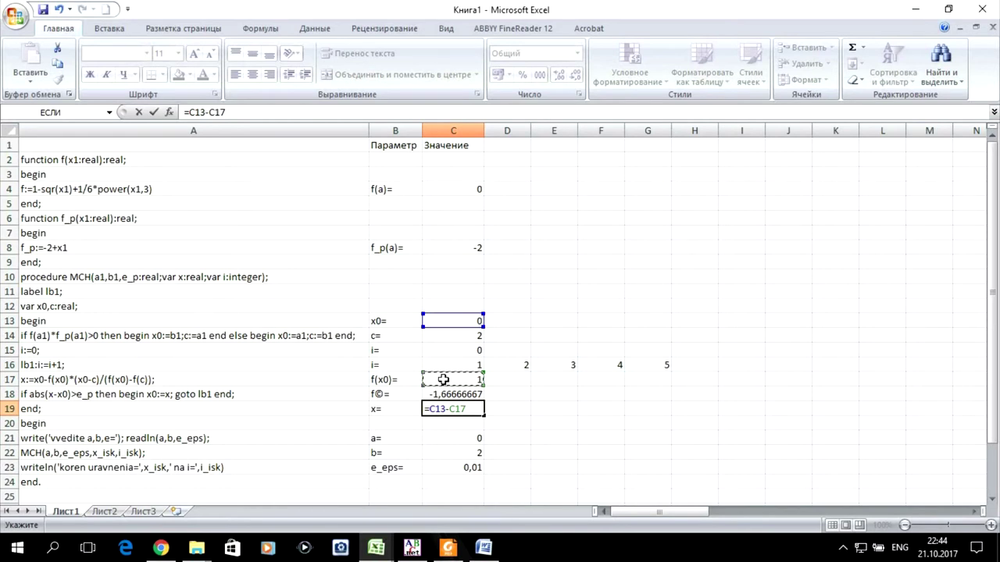
{"action": "type", "text": "*"}
{"action": "type", "text": "("}
{"action": "left_click", "coordinate": [445, 321]}
{"action": "type", "text": "-"}
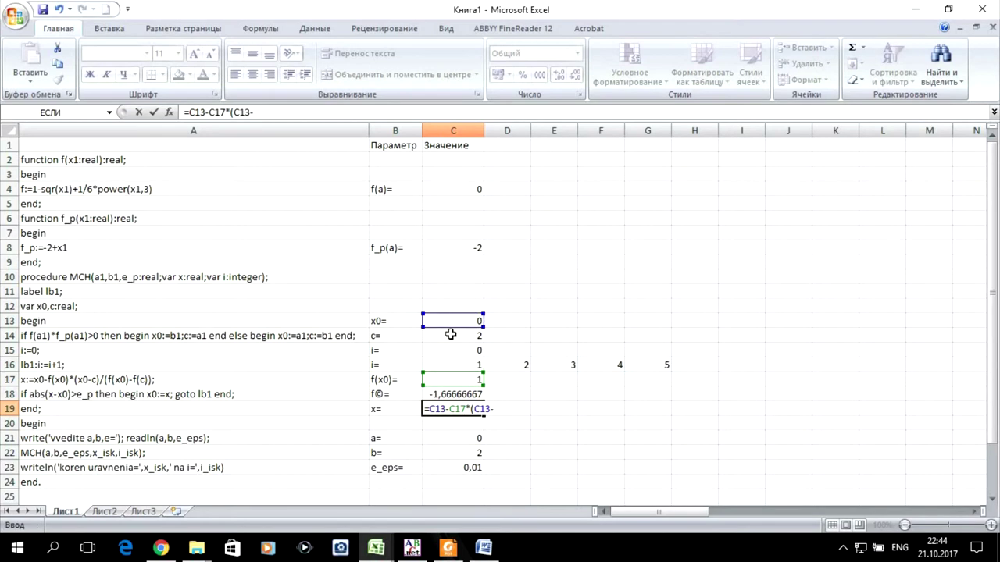
{"action": "left_click", "coordinate": [451, 335]}
{"action": "type", "text": ")"}
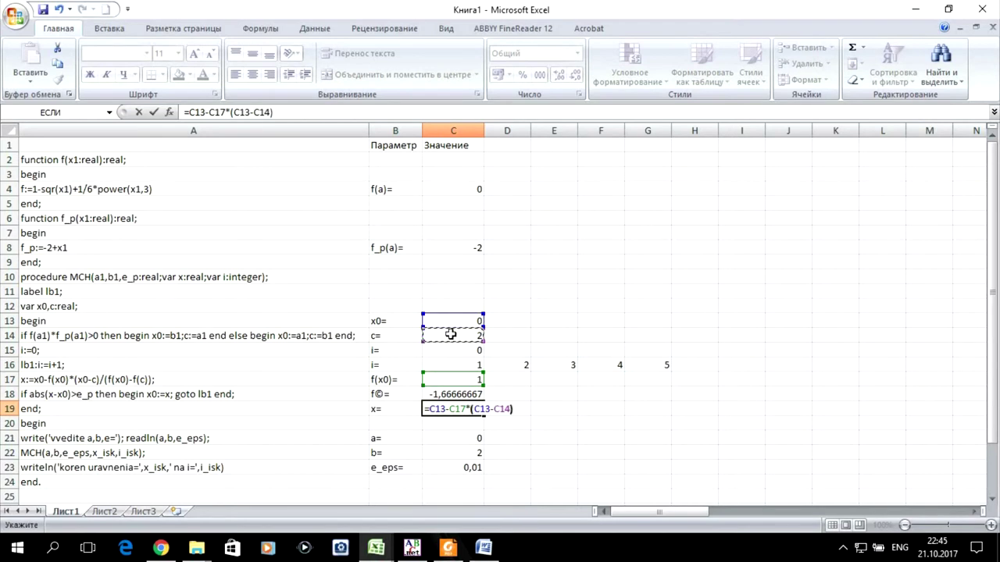
{"action": "type", "text": "/("}
{"action": "left_click", "coordinate": [453, 381]}
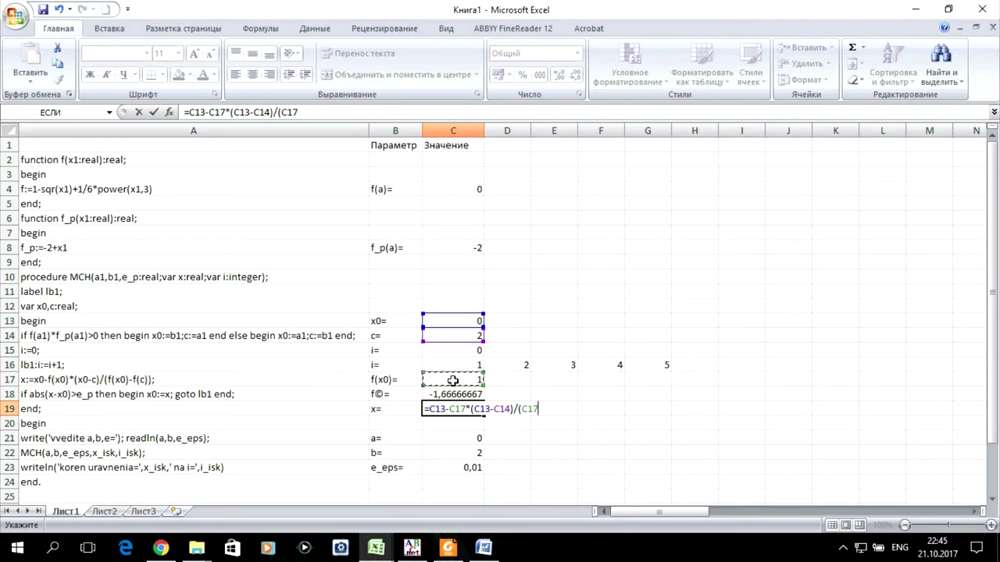
{"action": "type", "text": "-"}
{"action": "left_click", "coordinate": [443, 394]}
{"action": "type", "text": ")"}
{"action": "key", "text": "Return"}
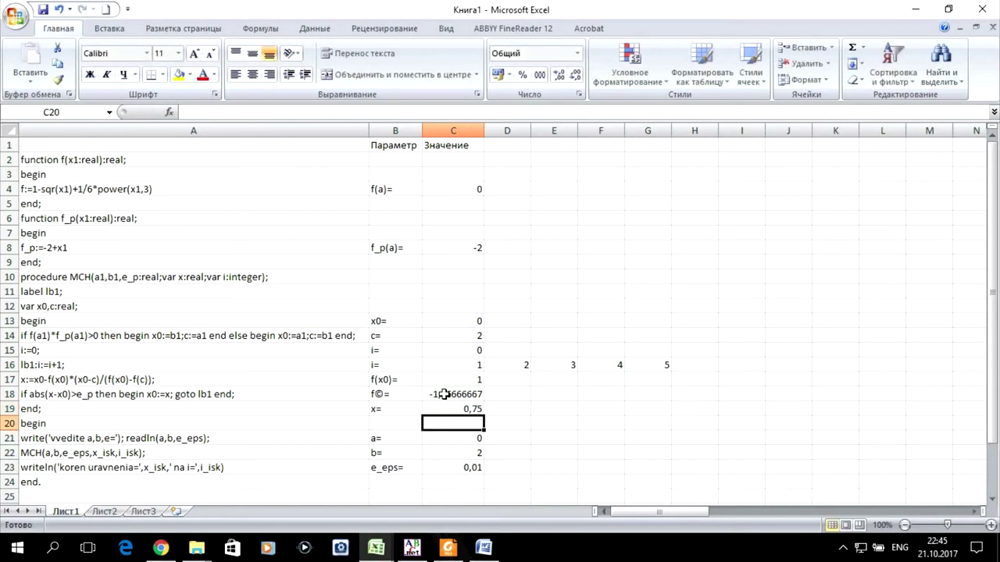
Step: Label cell B20 Проверка, switching the keyboard to Russian after mistyping
{"action": "left_click", "coordinate": [397, 420]}
{"action": "type", "text": "Ghjdthrf"}
{"action": "key", "text": "BackSpace"}
{"action": "key", "text": "BackSpace"}
{"action": "key", "text": "BackSpace"}
{"action": "key", "text": "BackSpace"}
{"action": "key", "text": "BackSpace"}
{"action": "key", "text": "BackSpace"}
{"action": "key", "text": "BackSpace"}
{"action": "type", "text": "Ghjdthrf"}
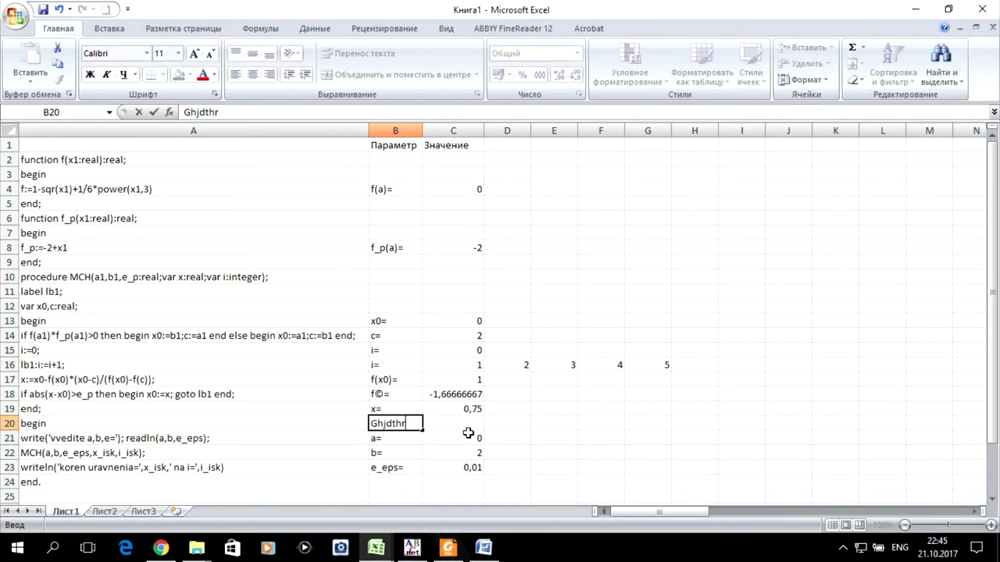
{"action": "key", "text": "BackSpace"}
{"action": "key", "text": "BackSpace"}
{"action": "key", "text": "BackSpace"}
{"action": "key", "text": "BackSpace"}
{"action": "key", "text": "BackSpace"}
{"action": "key", "text": "BackSpace"}
{"action": "key", "text": "alt+shift"}
{"action": "type", "text": "П"}
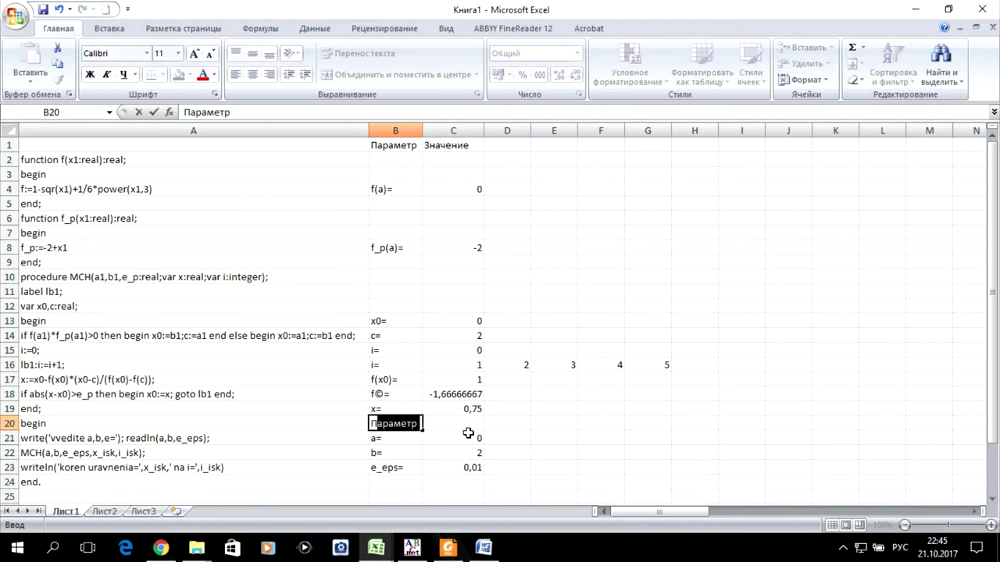
{"action": "type", "text": "роверка"}
{"action": "left_click", "coordinate": [467, 427]}
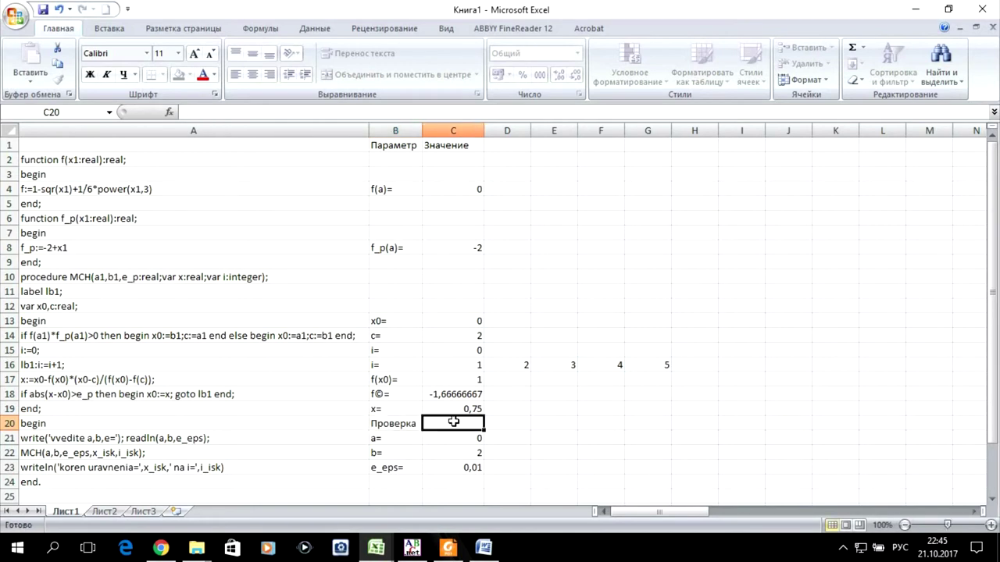
Step: Start an ЕСЛИ formula in C20 with the condition ABS(C19-C13)>$C23
{"action": "left_click", "coordinate": [169, 113]}
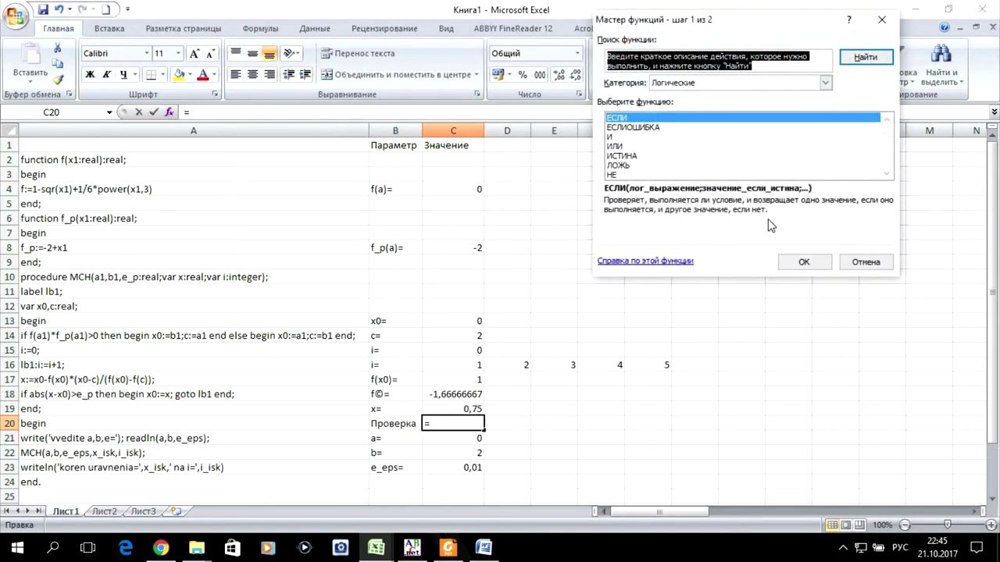
{"action": "left_click", "coordinate": [784, 259]}
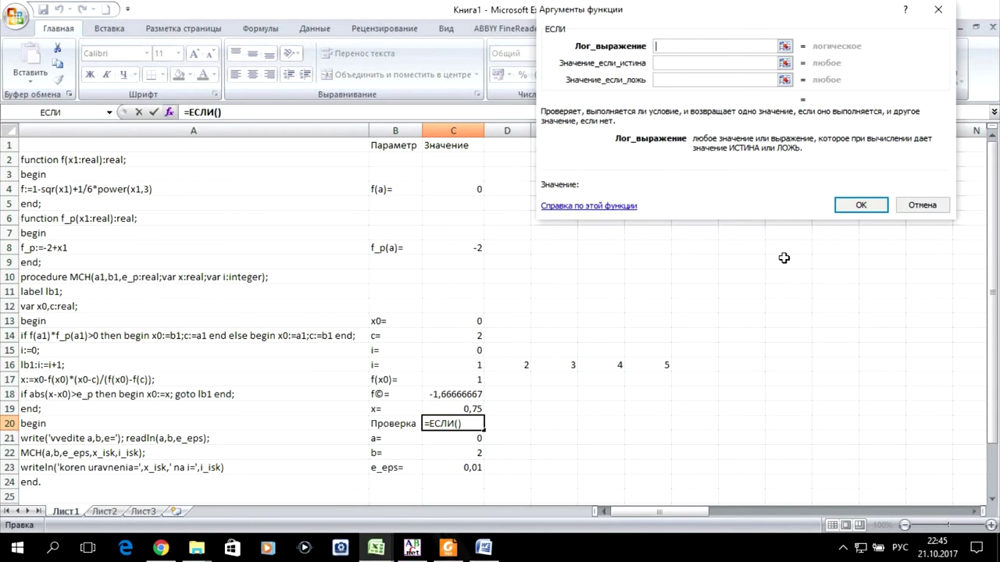
{"action": "key", "text": "alt+shift"}
{"action": "type", "text": "abs("}
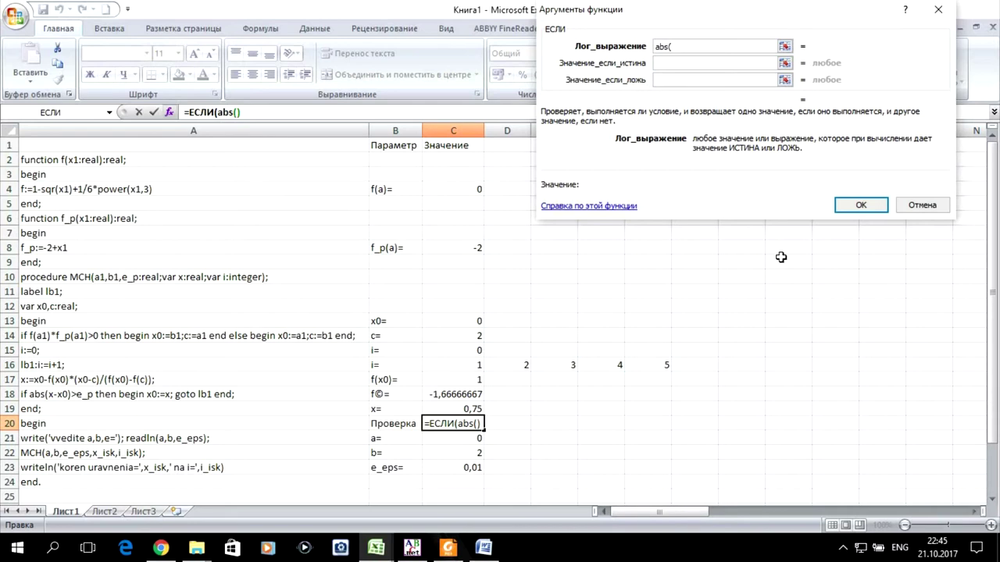
{"action": "left_click", "coordinate": [463, 408]}
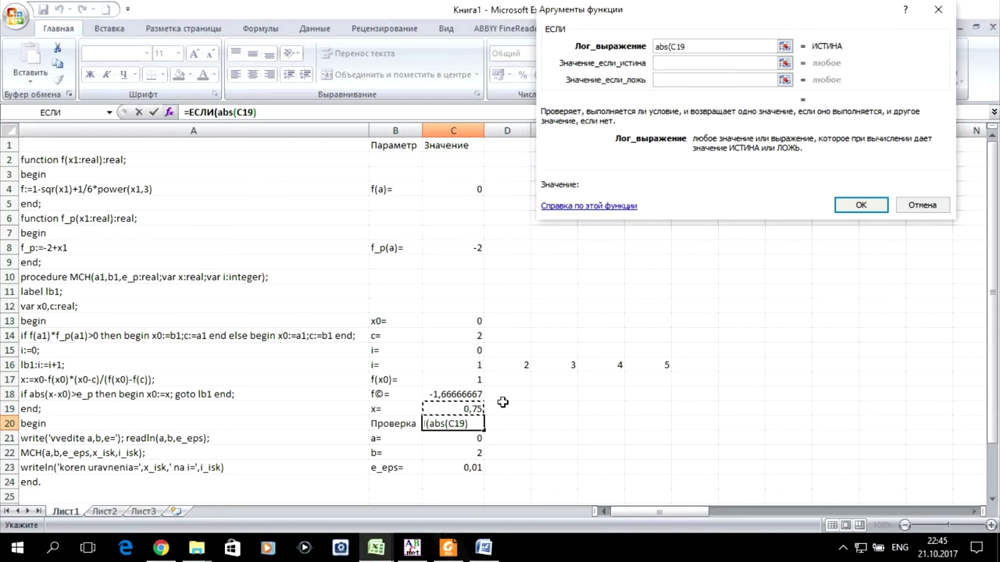
{"action": "type", "text": "-"}
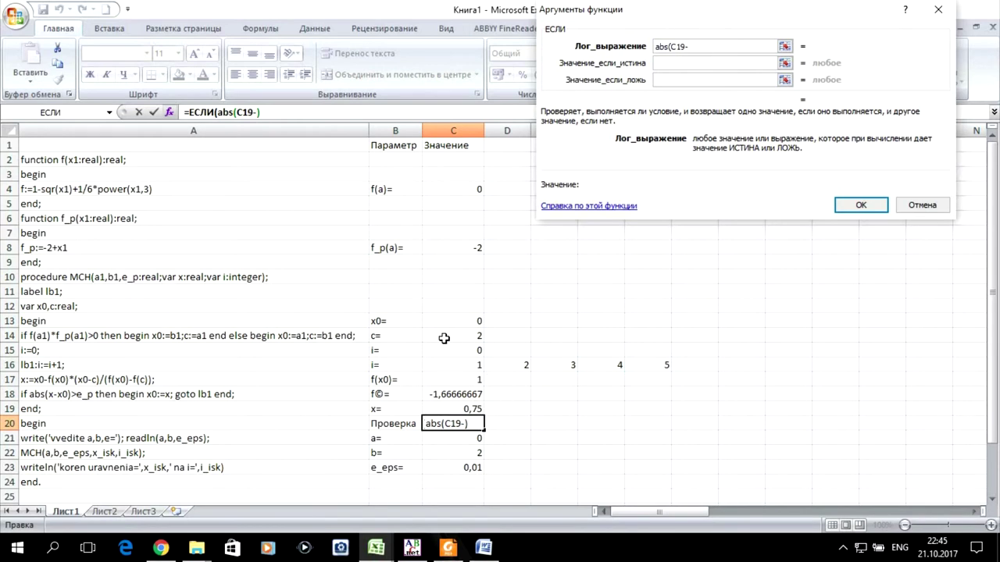
{"action": "left_click", "coordinate": [463, 321]}
{"action": "type", "text": ")"}
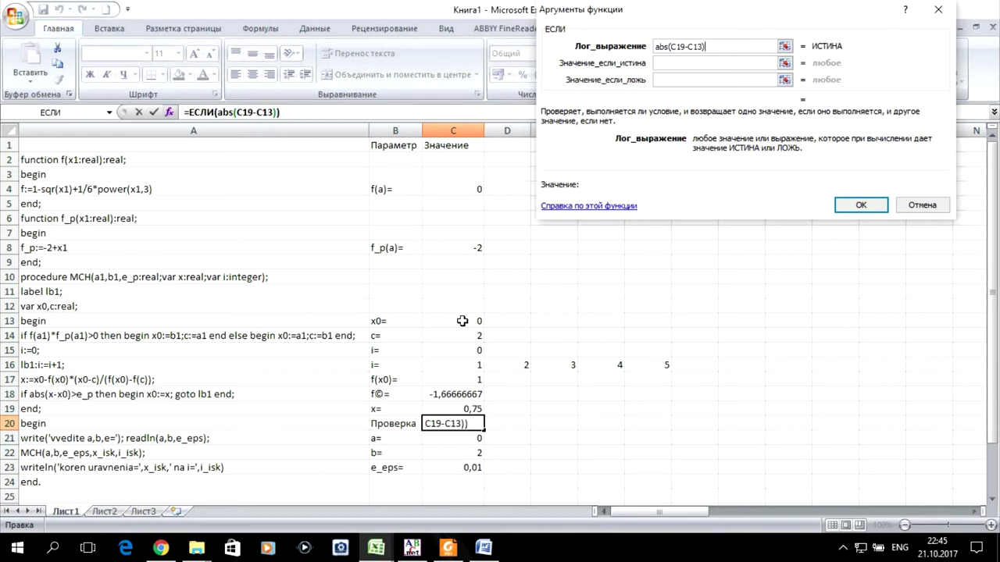
{"action": "type", "text": ">"}
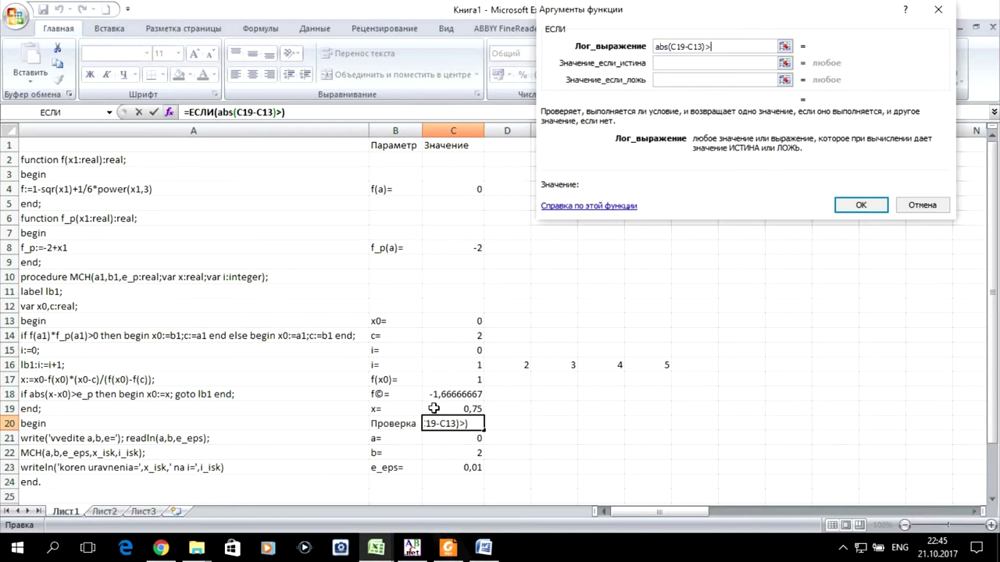
{"action": "left_click", "coordinate": [460, 467]}
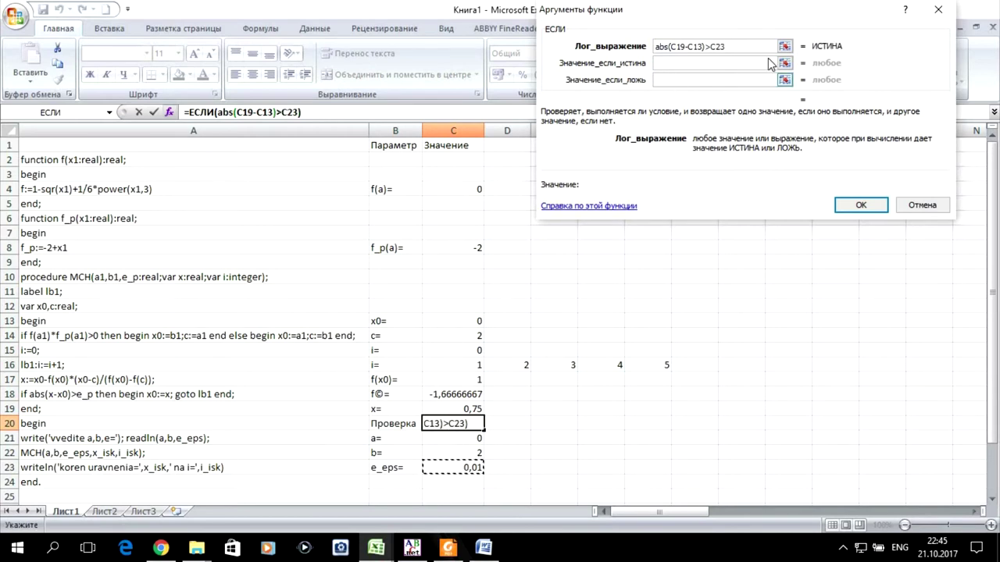
{"action": "left_click", "coordinate": [711, 46]}
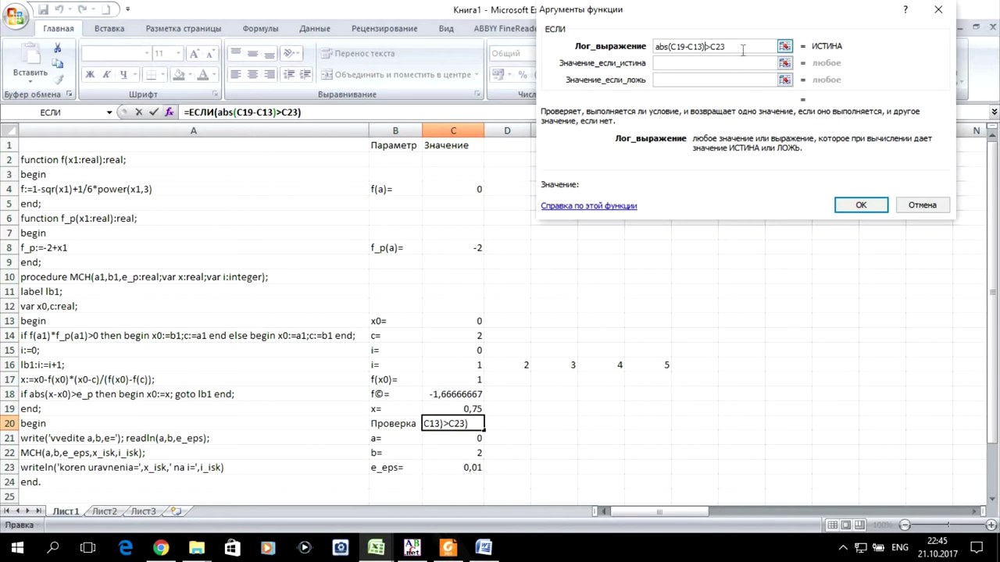
{"action": "type", "text": "$"}
{"action": "left_click", "coordinate": [727, 63]}
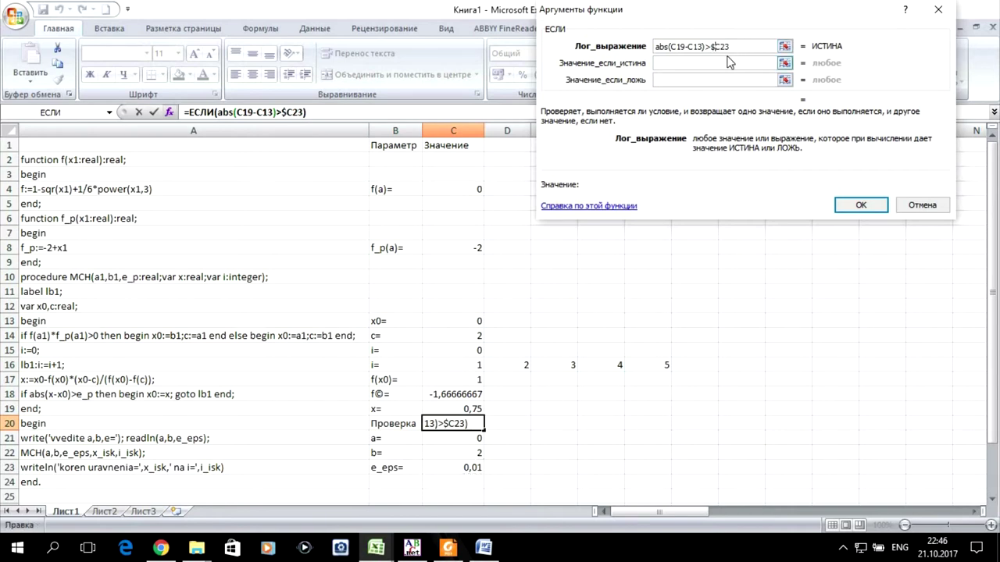
Step: Make the ЕСЛИ return нет when true and корень when false, then confirm
{"action": "type", "text": "ytn"}
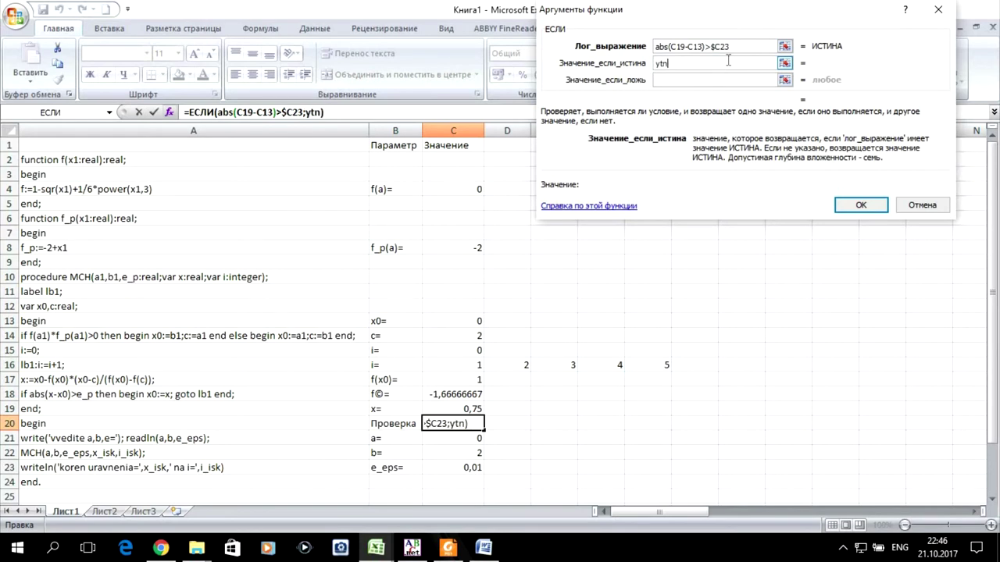
{"action": "key", "text": "BackSpace"}
{"action": "key", "text": "BackSpace"}
{"action": "key", "text": "BackSpace"}
{"action": "type", "text": "ytn"}
{"action": "key", "text": "BackSpace"}
{"action": "key", "text": "BackSpace"}
{"action": "key", "text": "BackSpace"}
{"action": "key", "text": "alt+shift"}
{"action": "type", "text": "нет"}
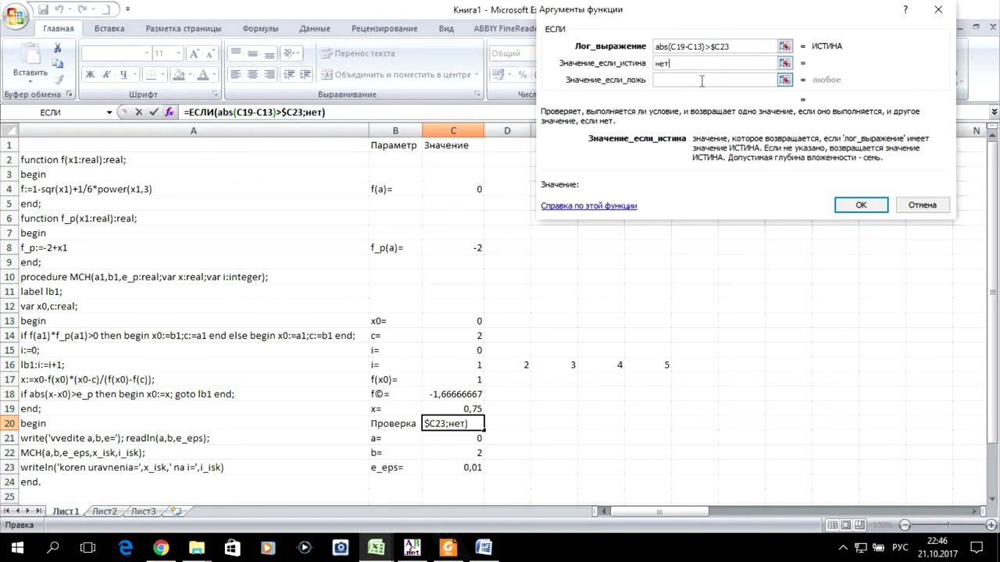
{"action": "left_click", "coordinate": [702, 81]}
{"action": "type", "text": "к"}
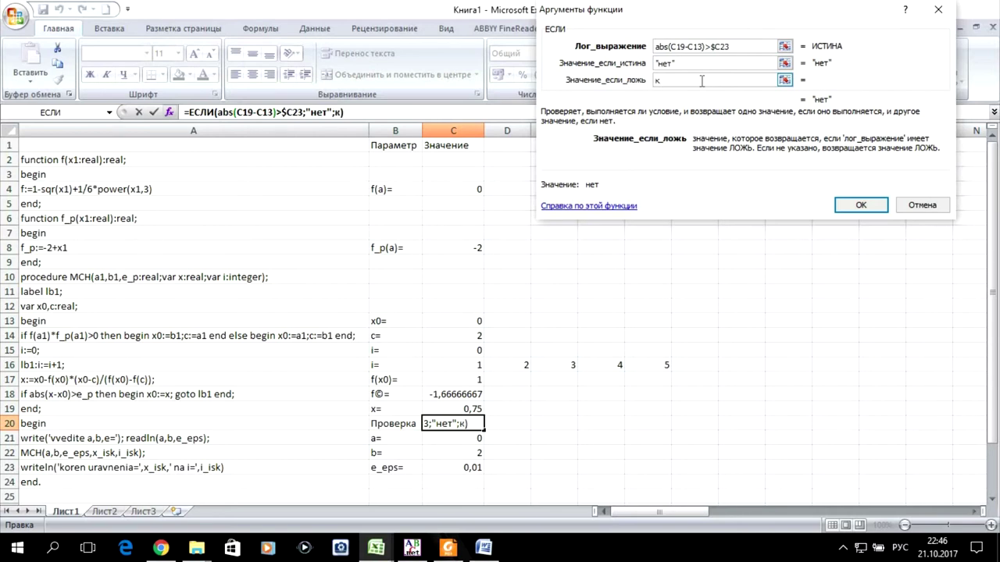
{"action": "type", "text": "орень"}
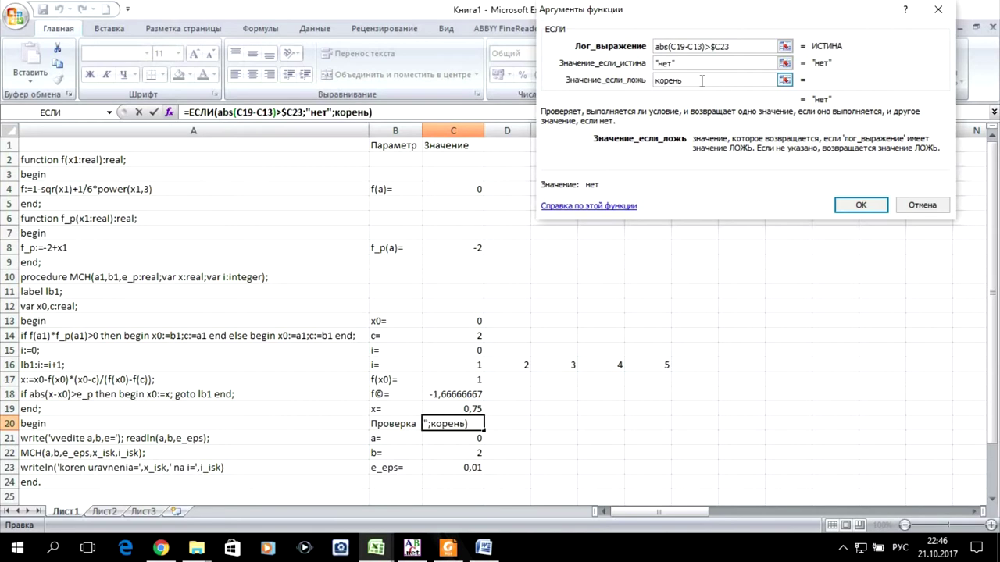
{"action": "key", "text": "Return"}
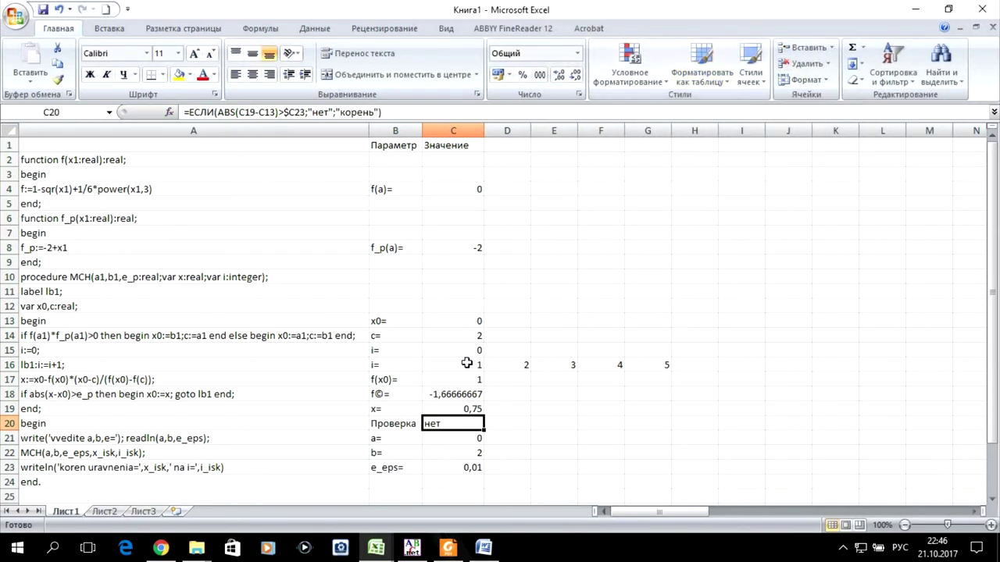
Step: Set D13 to =C19 and D14 to =C14 for the second iteration
{"action": "left_click", "coordinate": [509, 316]}
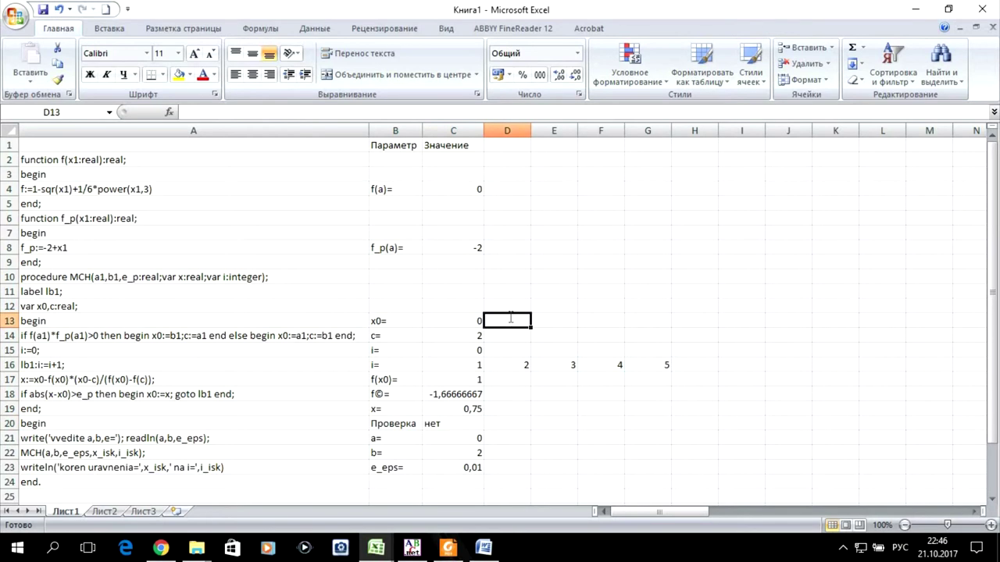
{"action": "type", "text": "="}
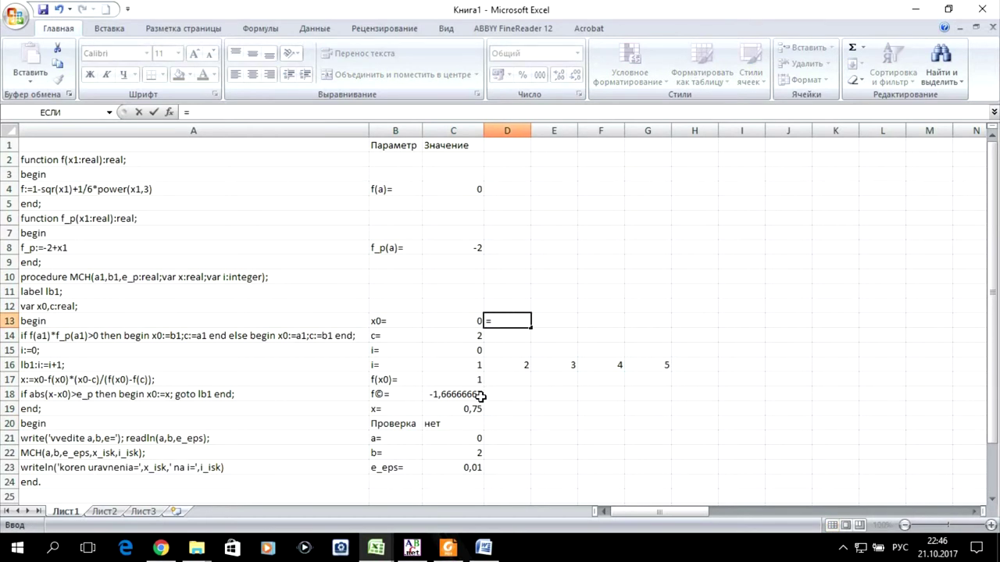
{"action": "left_click", "coordinate": [450, 410]}
{"action": "key", "text": "Return"}
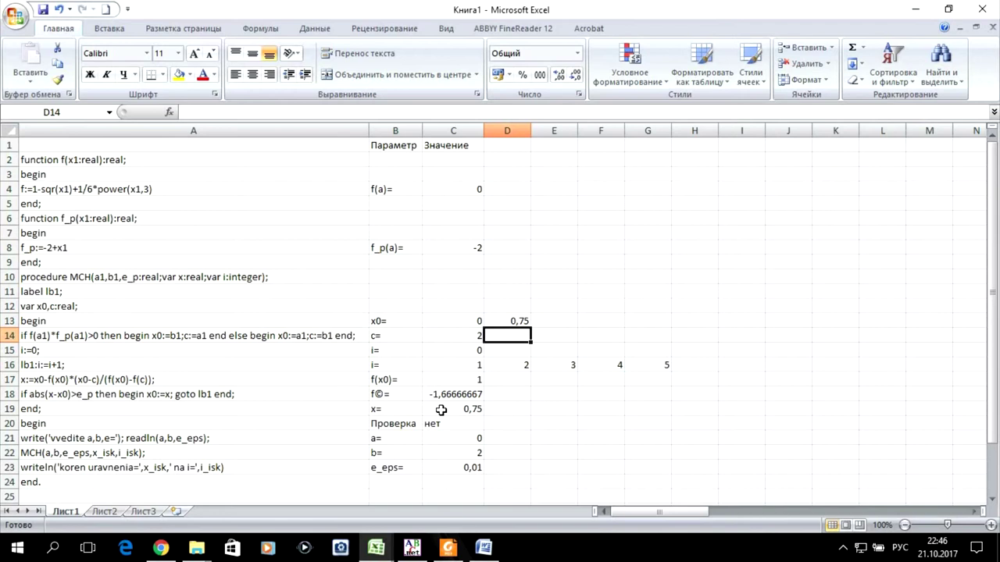
{"action": "type", "text": "="}
{"action": "left_click", "coordinate": [453, 335]}
{"action": "key", "text": "Return"}
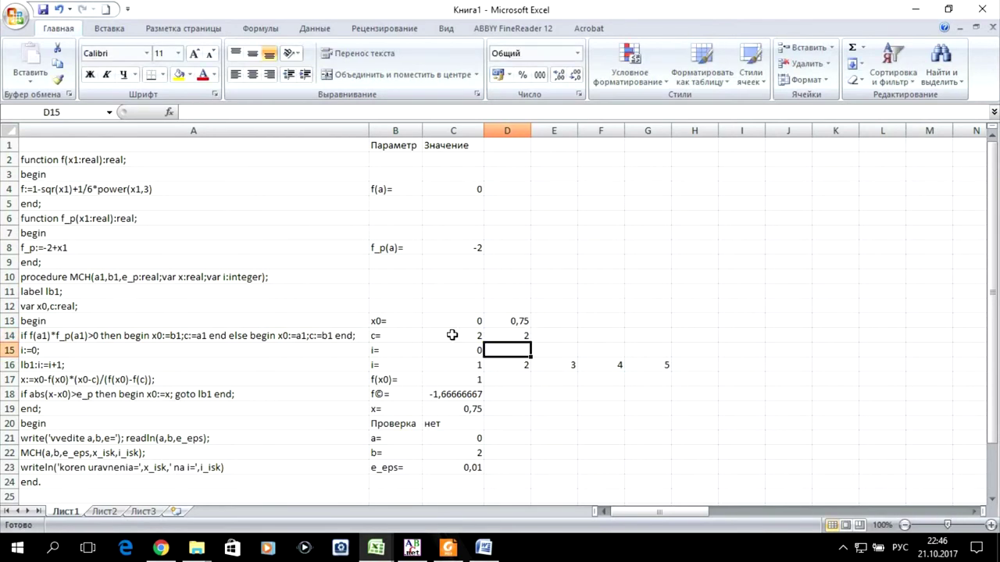
Step: Copy the f(x0), f(c) and x formulas from column C into column D
{"action": "left_click", "coordinate": [474, 379]}
{"action": "left_click_drag", "start_coordinate": [483, 384], "coordinate": [518, 382]}
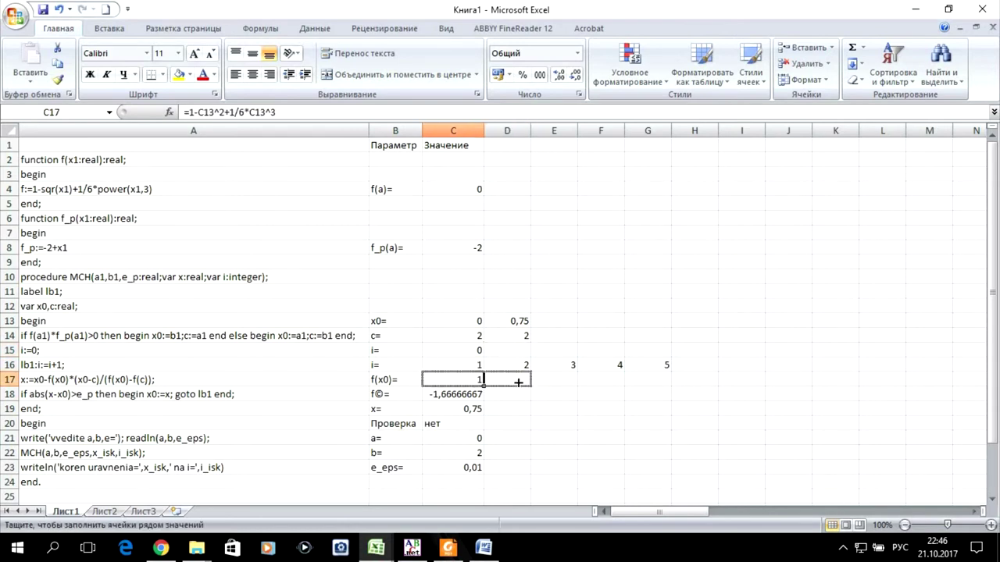
{"action": "left_click", "coordinate": [466, 396]}
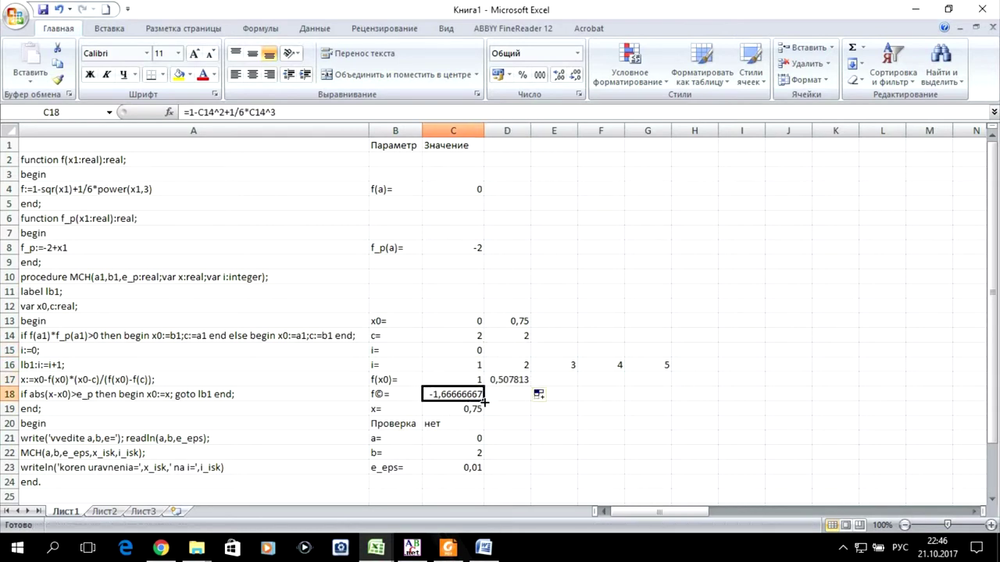
{"action": "mouse_move", "coordinate": [484, 401]}
{"action": "left_mouse_down"}
{"action": "mouse_move", "coordinate": [519, 397]}
{"action": "mouse_move", "coordinate": [483, 416]}
{"action": "left_mouse_up"}
{"action": "left_click", "coordinate": [473, 413]}
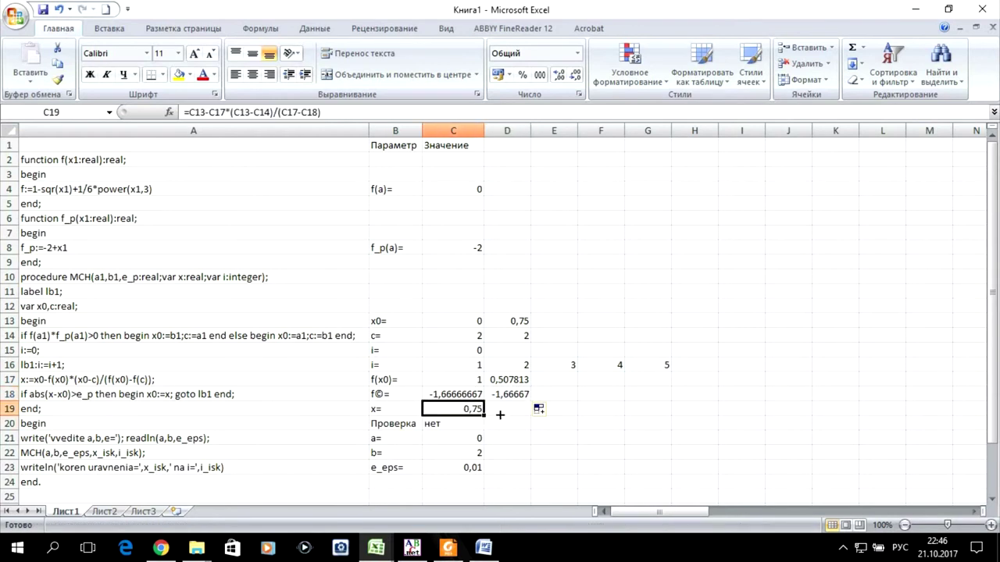
{"action": "mouse_move", "coordinate": [484, 415]}
{"action": "left_mouse_down"}
{"action": "mouse_move", "coordinate": [515, 414]}
{"action": "mouse_move", "coordinate": [520, 426]}
{"action": "left_mouse_up"}
{"action": "left_click", "coordinate": [475, 425]}
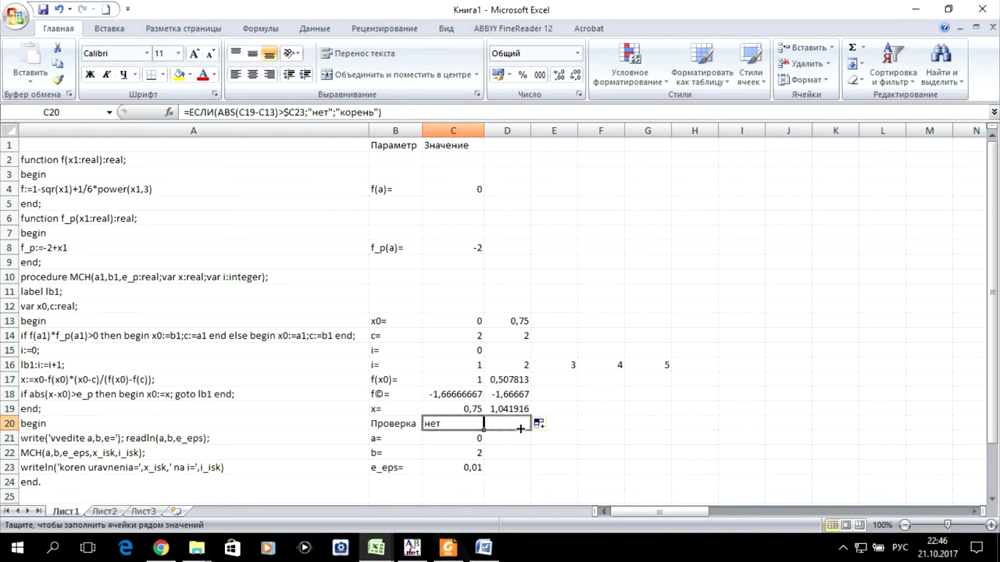
Step: Fill rows 13 and 17–20 right through column G, with x reaching 1,139372
{"action": "left_click", "coordinate": [527, 322]}
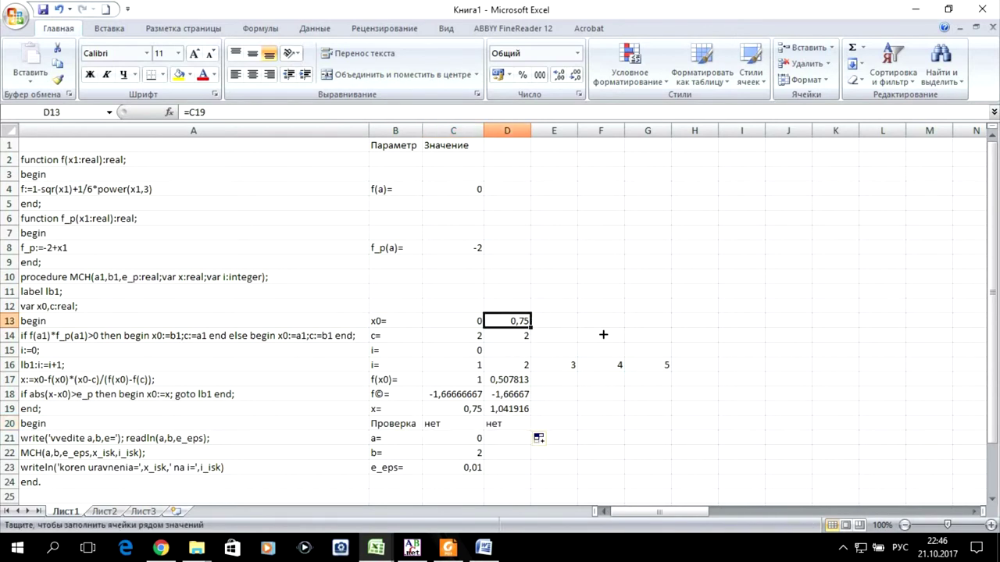
{"action": "left_click_drag", "start_coordinate": [529, 330], "coordinate": [657, 332]}
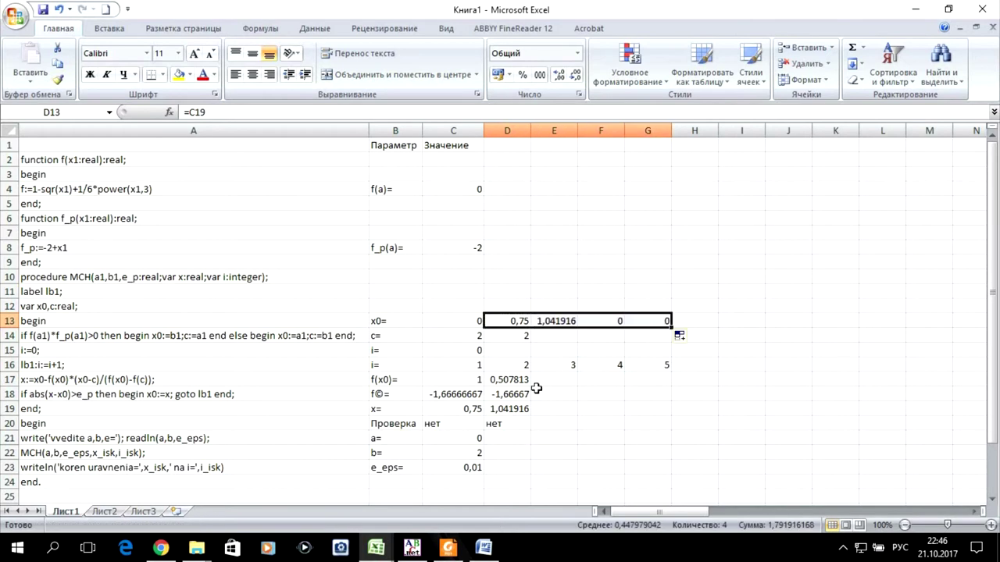
{"action": "left_click", "coordinate": [507, 381]}
{"action": "left_click_drag", "start_coordinate": [531, 386], "coordinate": [668, 383]}
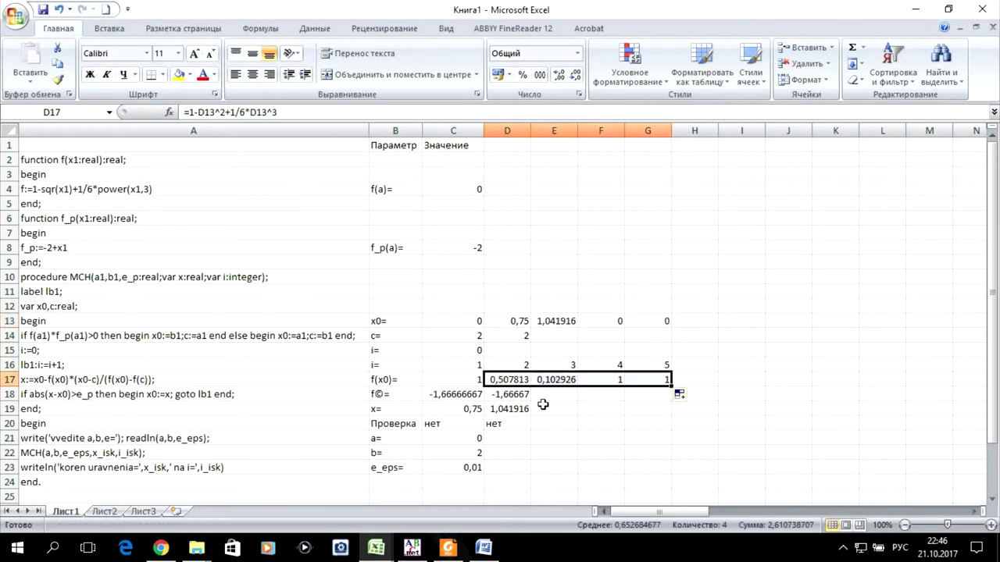
{"action": "left_click", "coordinate": [506, 396]}
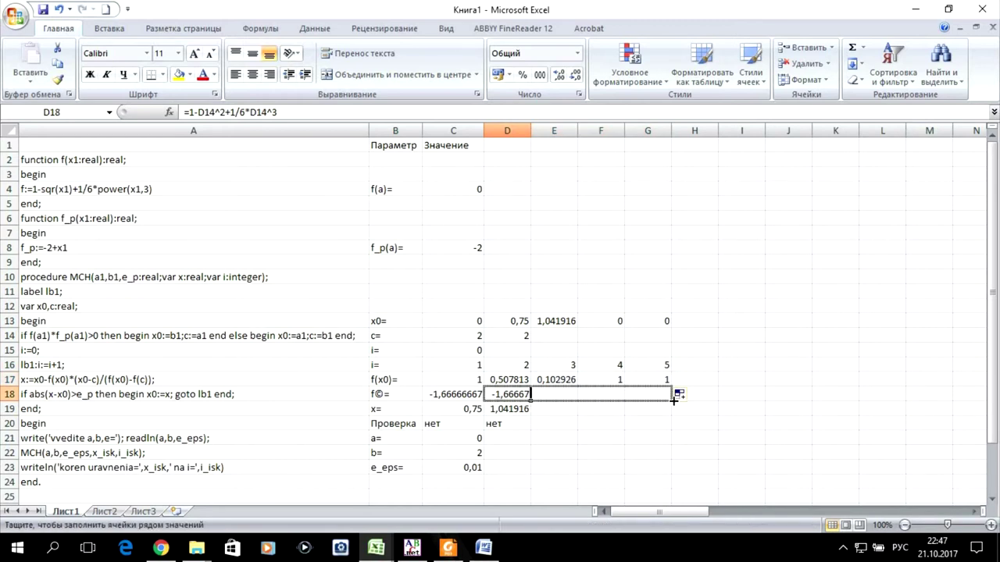
{"action": "left_click_drag", "start_coordinate": [530, 401], "coordinate": [668, 396]}
{"action": "left_click", "coordinate": [502, 410]}
{"action": "left_click_drag", "start_coordinate": [530, 415], "coordinate": [668, 411]}
{"action": "left_click", "coordinate": [520, 428]}
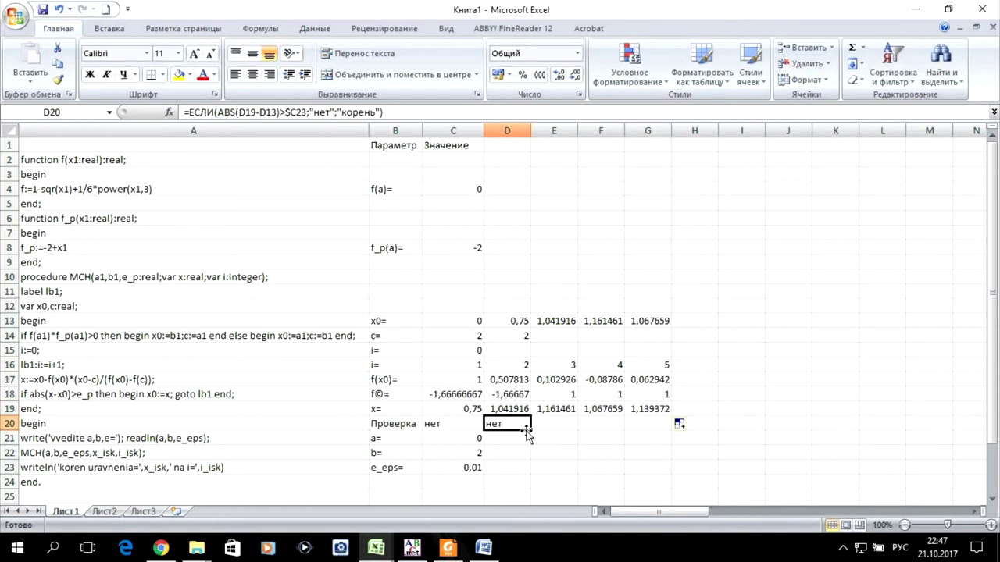
{"action": "left_click_drag", "start_coordinate": [531, 429], "coordinate": [677, 429]}
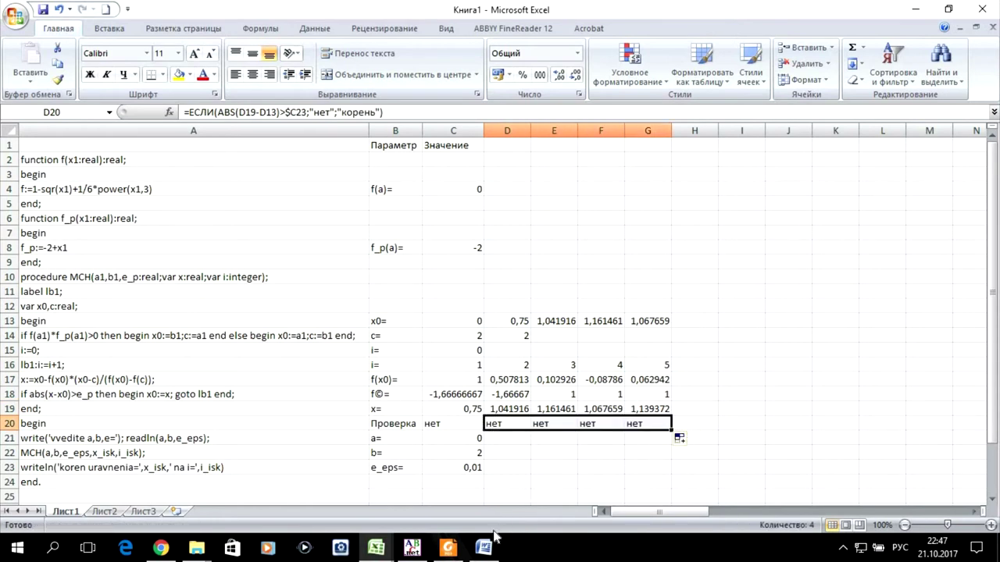
Step: Switch from PascalABC.NET back to the Excel Книга1 workbook
{"action": "left_click", "coordinate": [426, 549]}
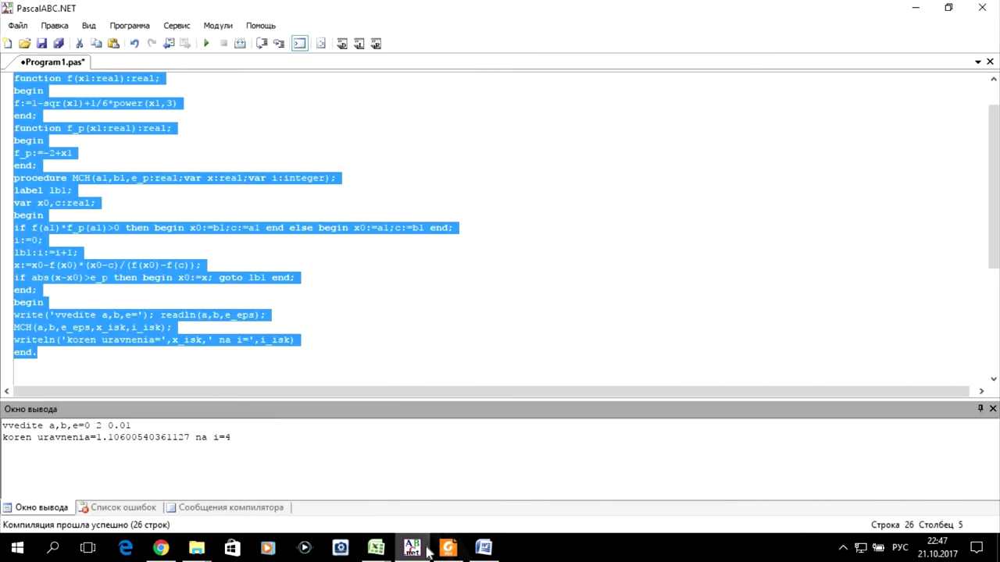
{"action": "left_click", "coordinate": [447, 548]}
{"action": "left_click", "coordinate": [447, 549]}
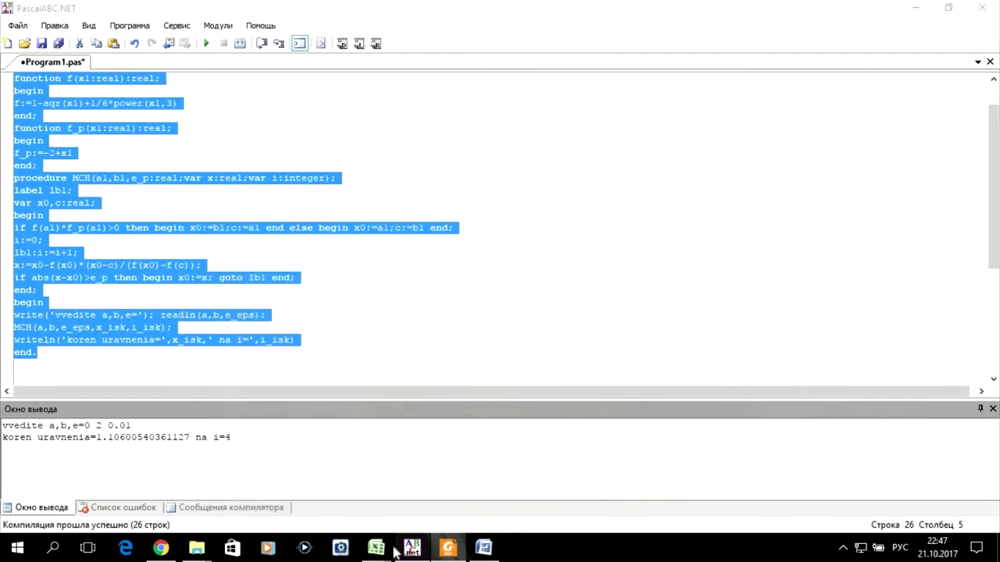
{"action": "mouse_move", "coordinate": [376, 547]}
{"action": "left_click", "coordinate": [400, 527]}
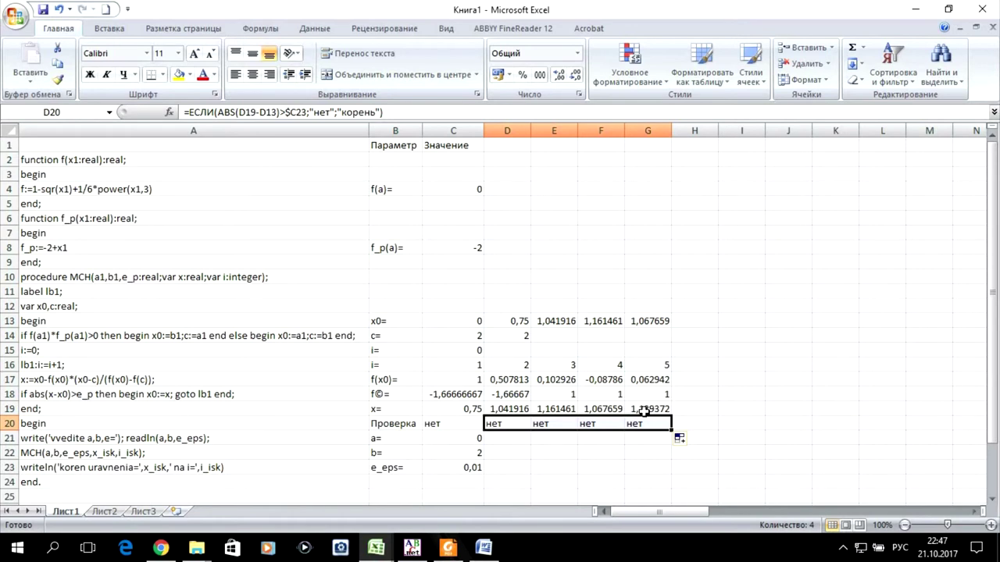
Step: Fill the c value from D14 across to G14 so every iteration uses c = 2
{"action": "left_click", "coordinate": [530, 336]}
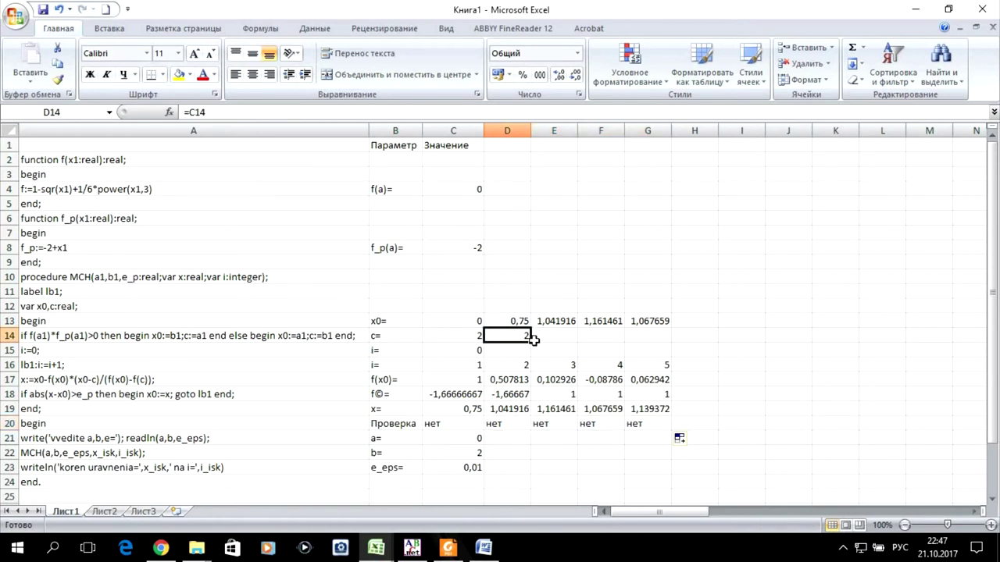
{"action": "left_click_drag", "start_coordinate": [530, 337], "coordinate": [656, 340]}
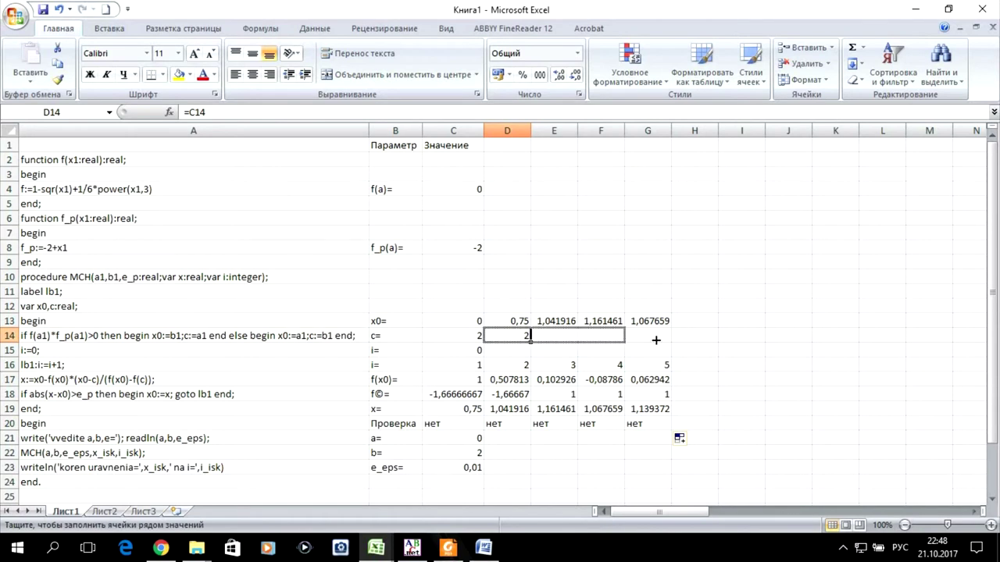
{"action": "left_click", "coordinate": [741, 363]}
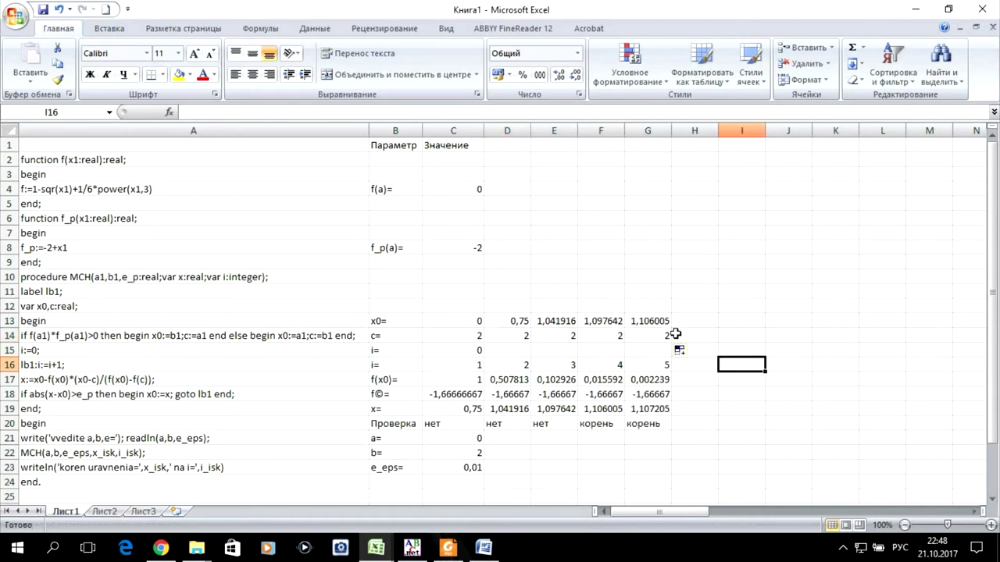
Step: Clear the surplus fifth iteration in G13:G20 and bring up Word
{"action": "left_click_drag", "start_coordinate": [640, 321], "coordinate": [648, 423]}
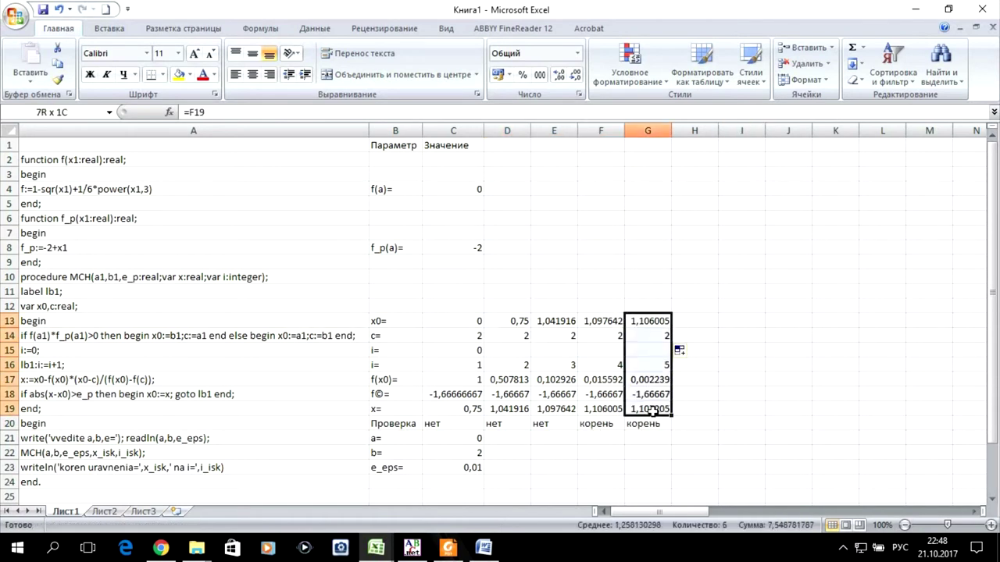
{"action": "key", "text": "Delete"}
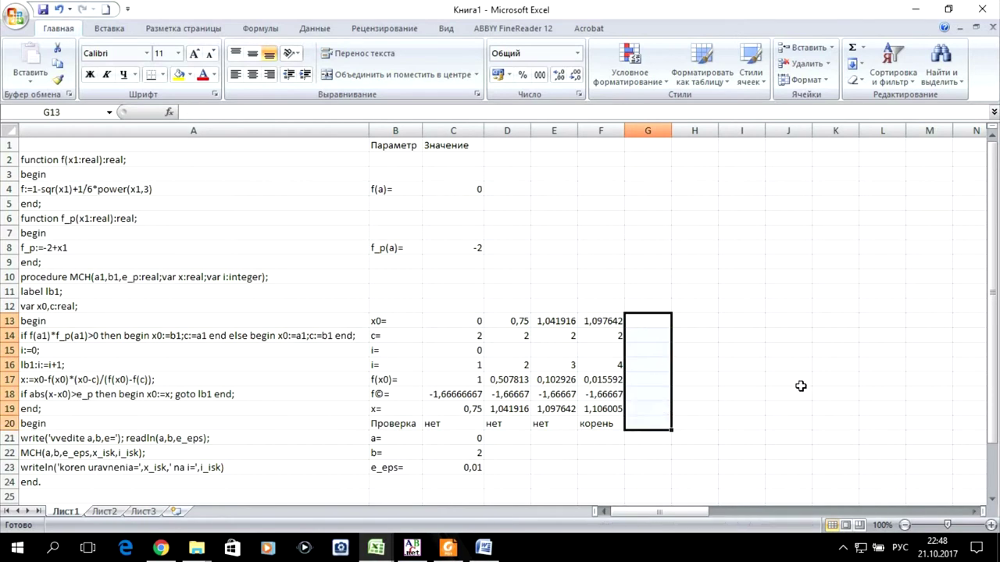
{"action": "left_click", "coordinate": [801, 386]}
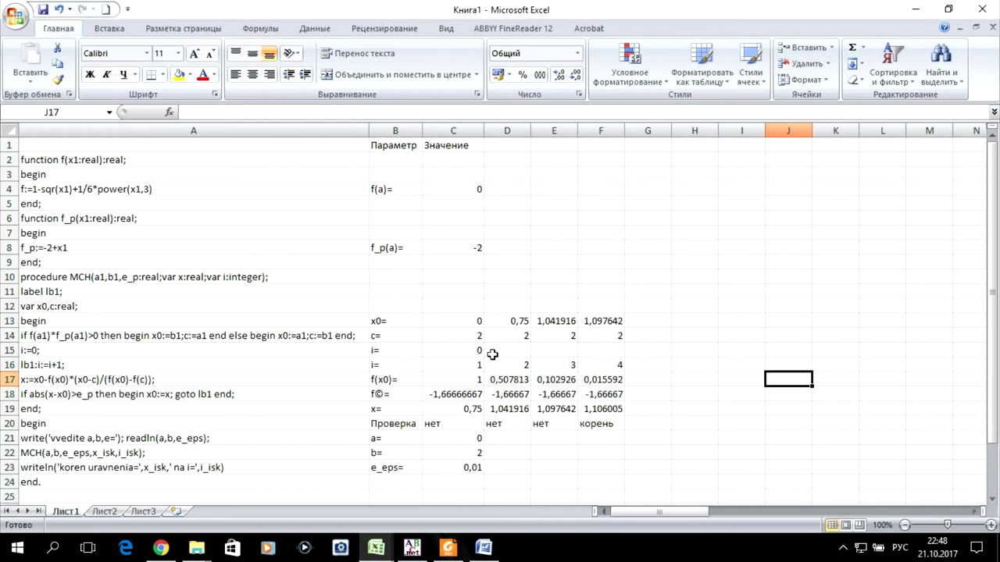
{"action": "left_click", "coordinate": [484, 548]}
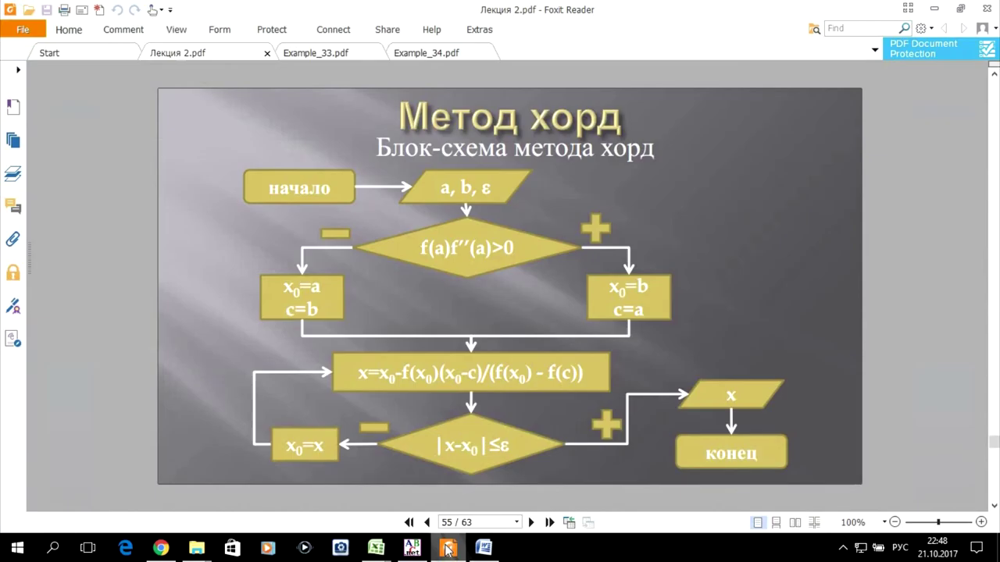
Step: Copy the task paragraph from the ЗАДАЧА slide of Example_33.pdf in Foxit Reader
{"action": "left_click", "coordinate": [447, 547]}
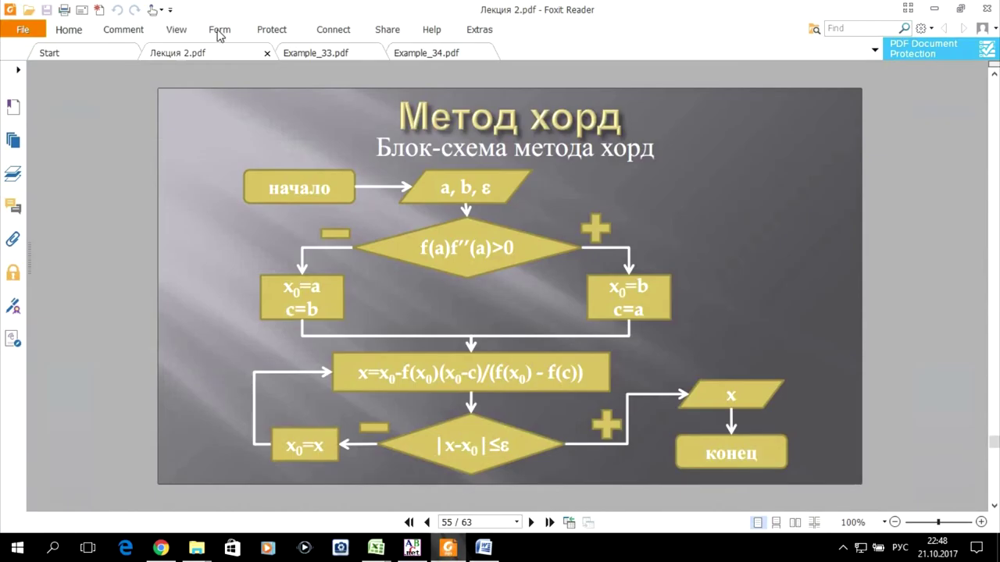
{"action": "left_click", "coordinate": [293, 52]}
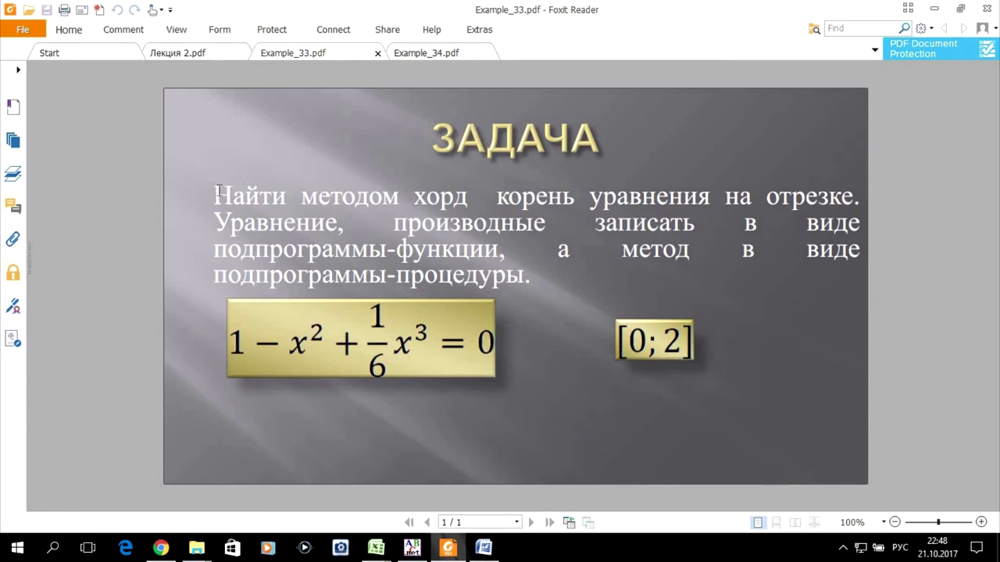
{"action": "left_click_drag", "start_coordinate": [216, 190], "coordinate": [531, 278]}
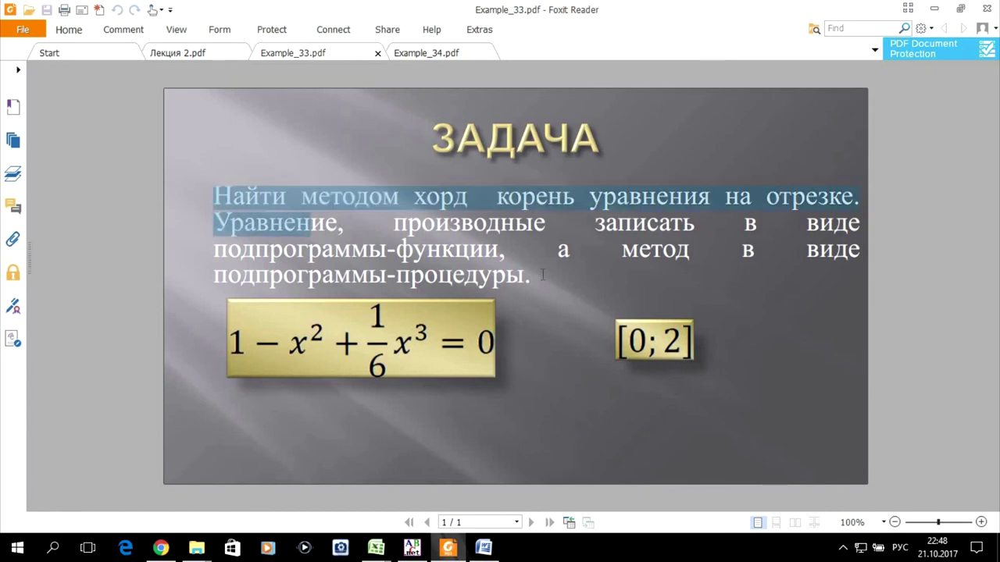
{"action": "right_click", "coordinate": [464, 224]}
{"action": "left_click", "coordinate": [492, 228]}
{"action": "left_click", "coordinate": [493, 550]}
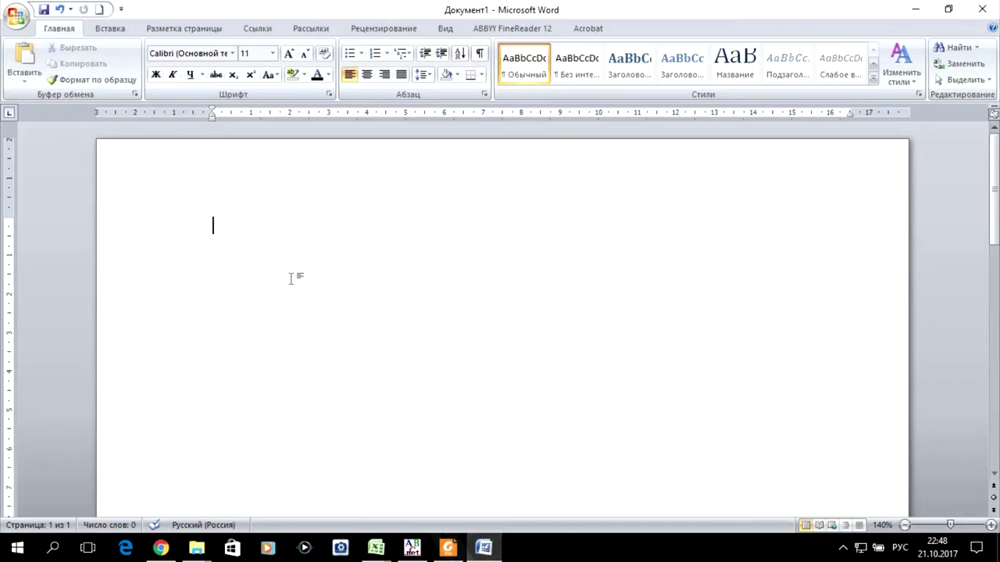
Step: Paste the task text as justified Times New Roman 14 and add an empty paragraph after it
{"action": "left_click", "coordinate": [25, 54]}
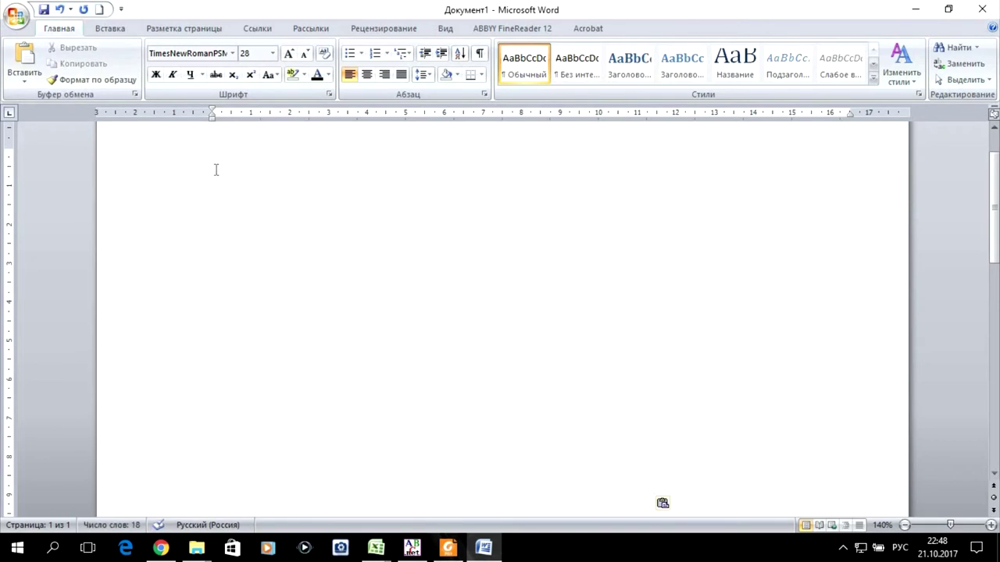
{"action": "key", "text": "ctrl+a"}
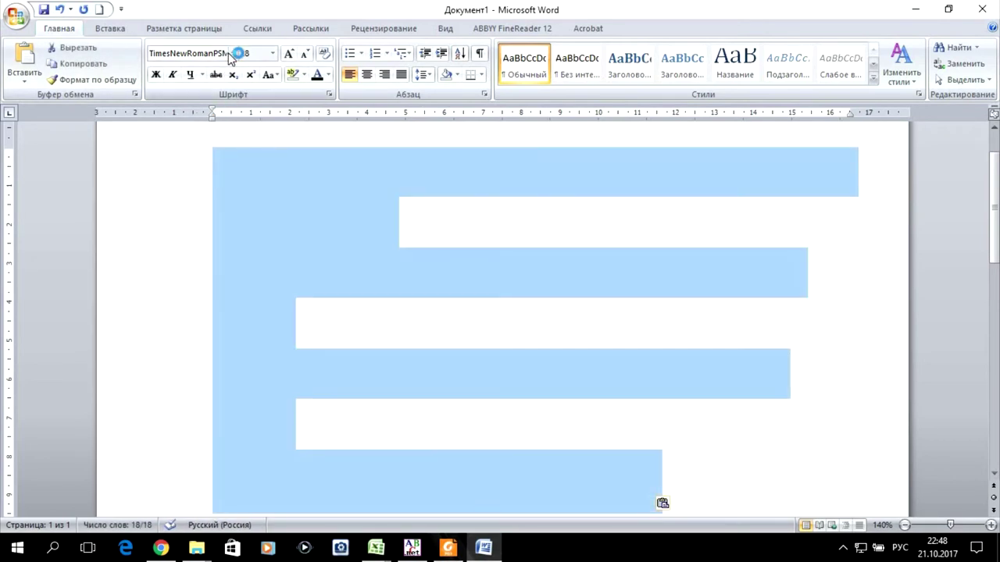
{"action": "left_click", "coordinate": [232, 53]}
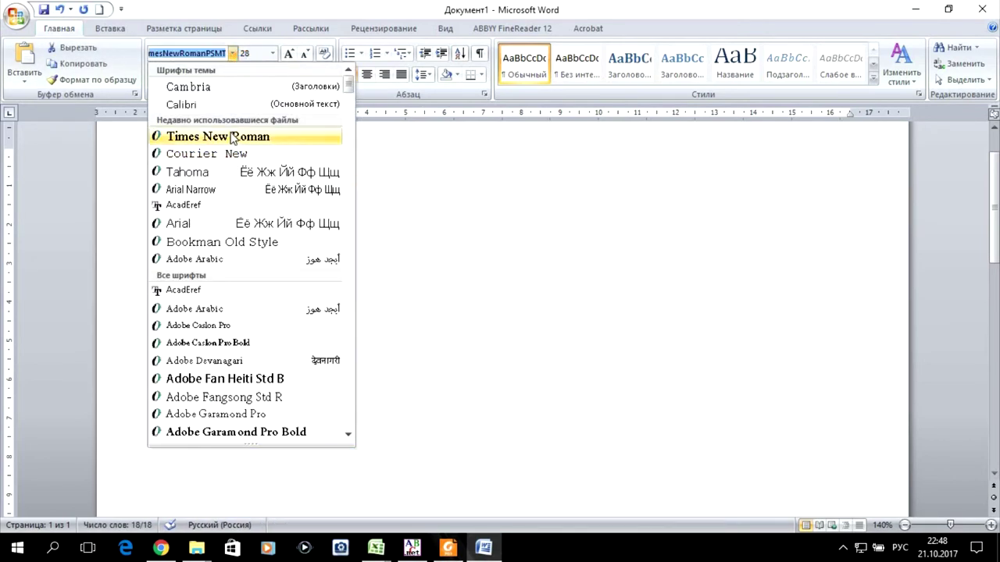
{"action": "left_click", "coordinate": [232, 135]}
{"action": "left_click", "coordinate": [273, 55]}
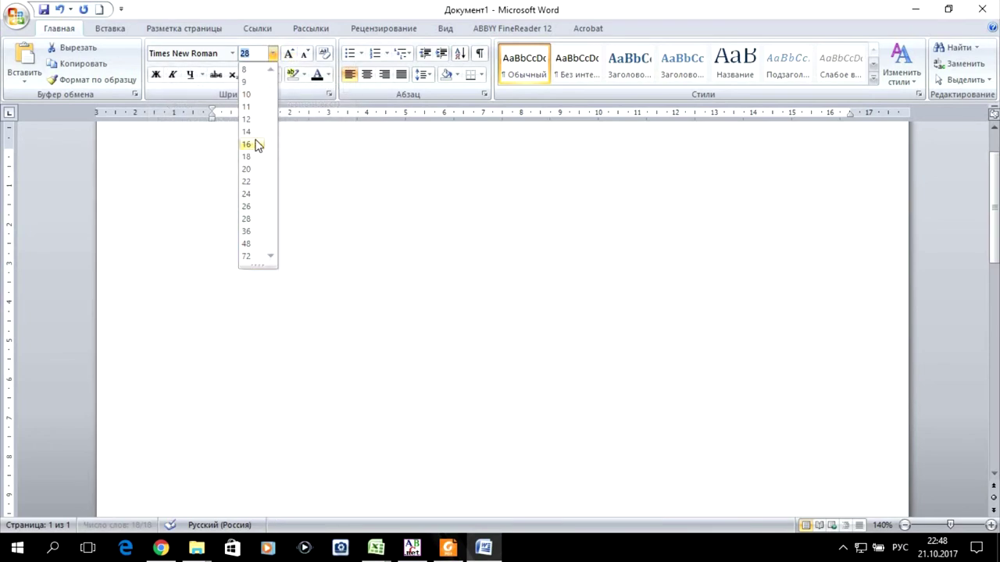
{"action": "left_click", "coordinate": [258, 133]}
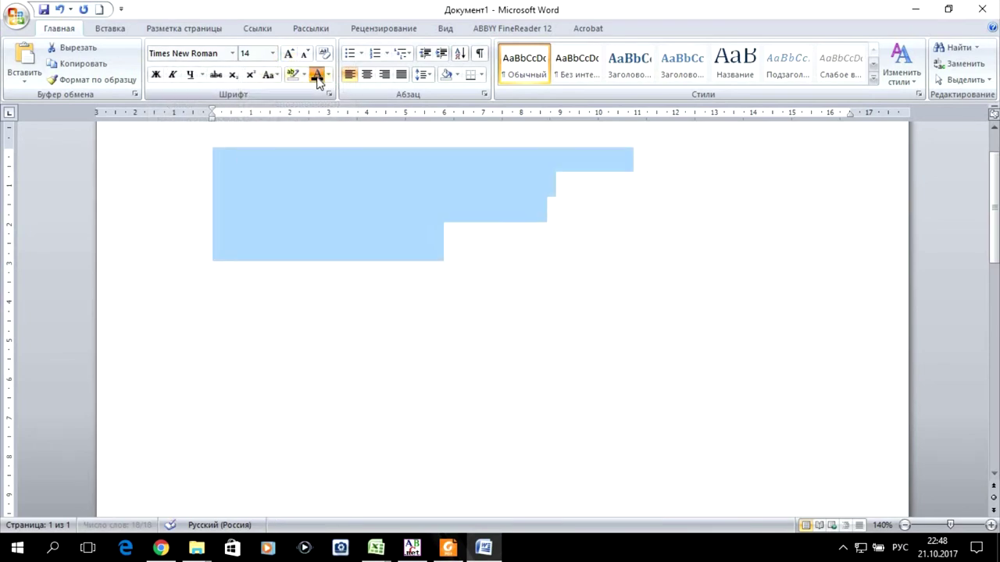
{"action": "left_click", "coordinate": [400, 75]}
{"action": "left_click", "coordinate": [520, 257]}
{"action": "key", "text": "Return"}
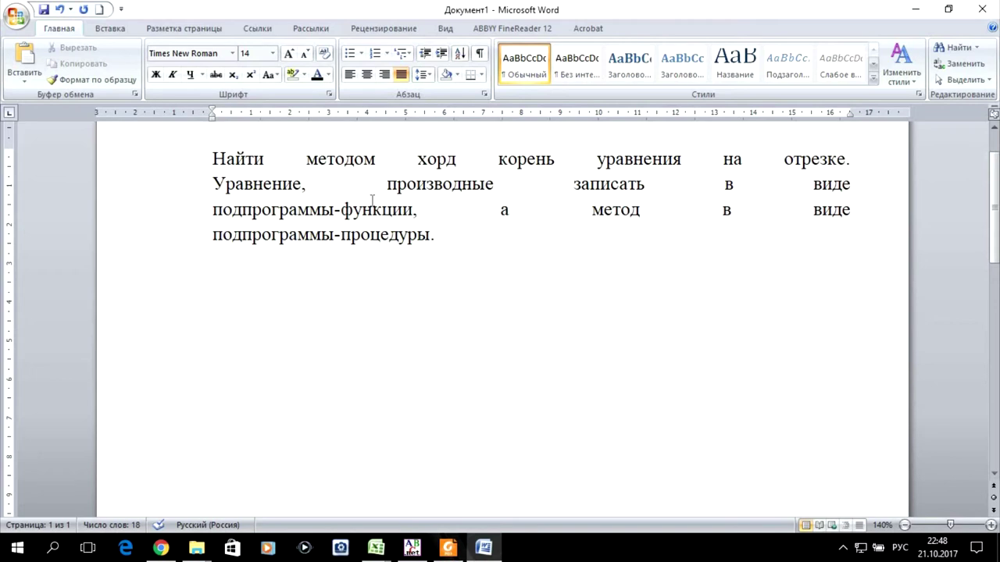
Step: Copy the whole chord-method program from PascalABC.NET
{"action": "left_click", "coordinate": [414, 549]}
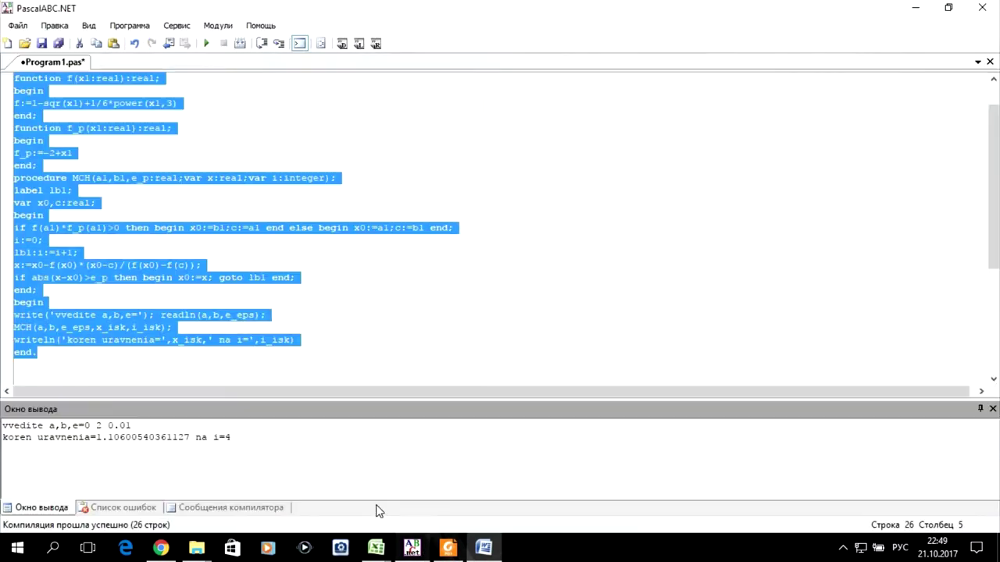
{"action": "right_click", "coordinate": [32, 137]}
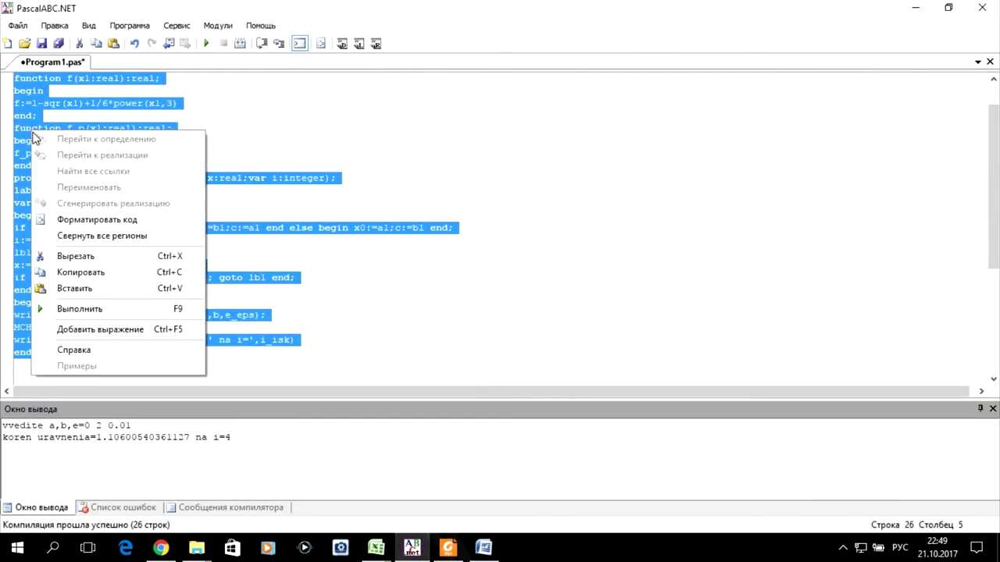
{"action": "left_click", "coordinate": [117, 275]}
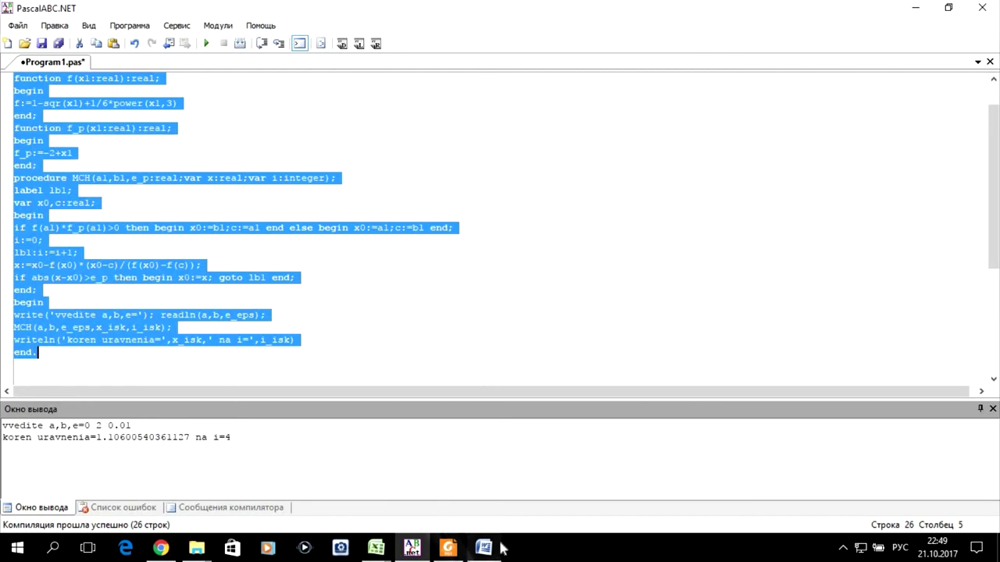
{"action": "left_click", "coordinate": [484, 548]}
Step: Paste the Pascal program below the task and split the window to show its start and end
{"action": "key", "text": "ctrl+v"}
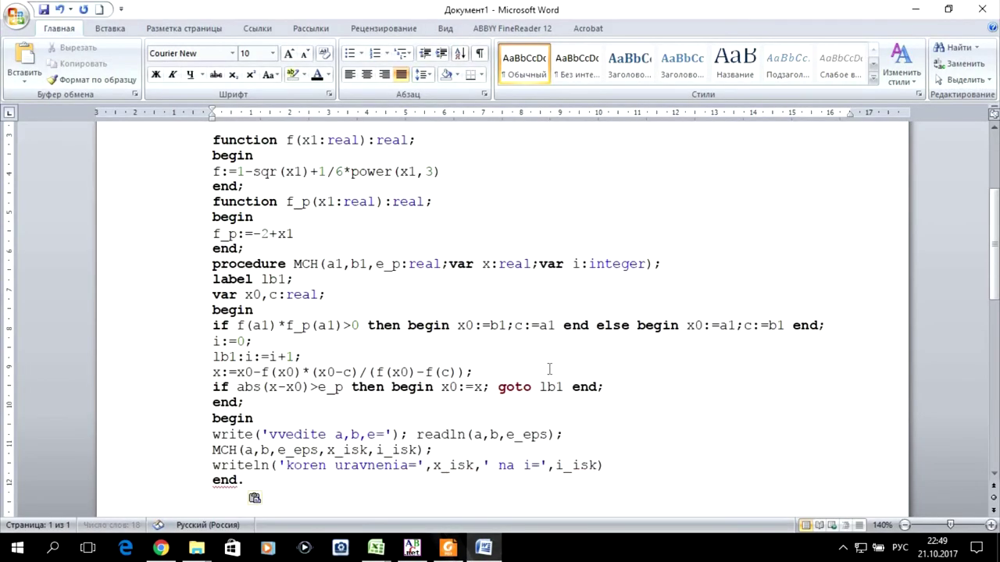
{"action": "scroll", "coordinate": [545, 336], "scroll_direction": "down", "scroll_amount": 4}
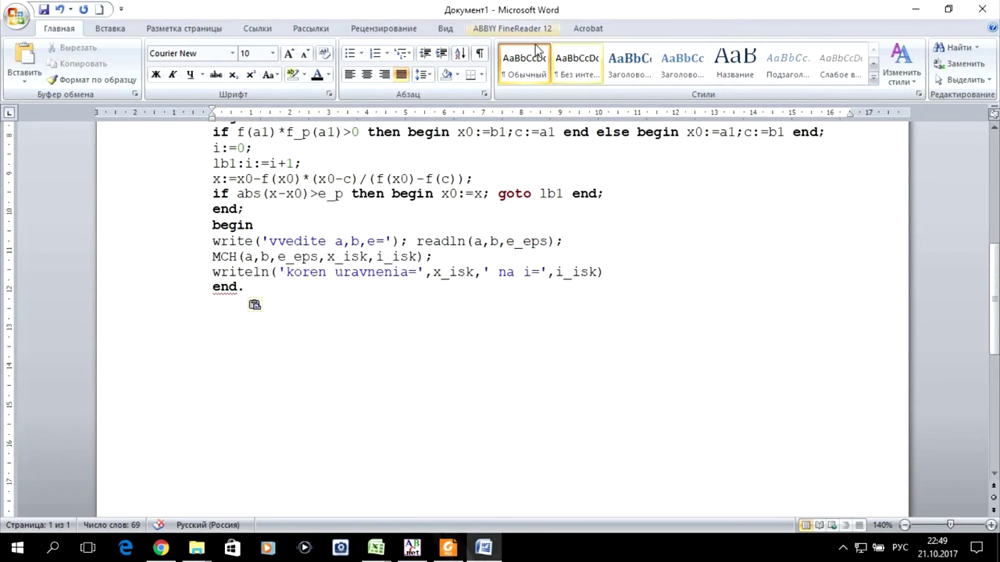
{"action": "left_click", "coordinate": [445, 28]}
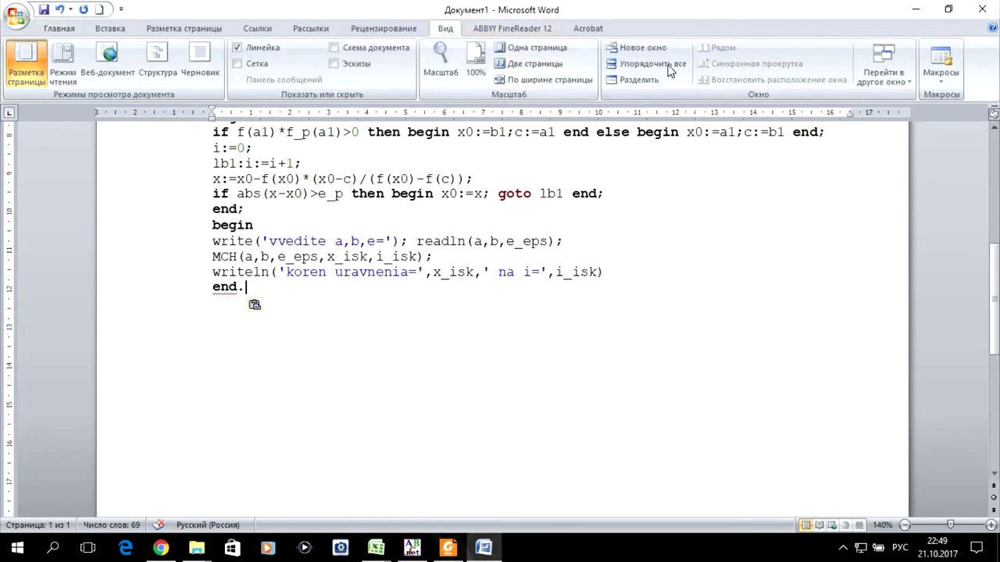
{"action": "left_click", "coordinate": [639, 79]}
{"action": "left_click", "coordinate": [398, 248]}
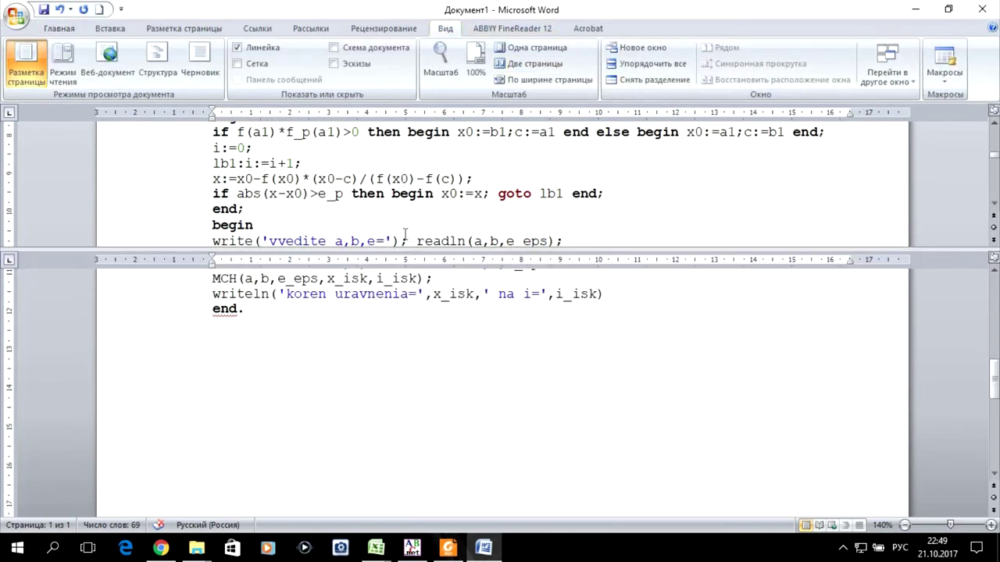
{"action": "scroll", "coordinate": [408, 226], "scroll_direction": "up", "scroll_amount": 4}
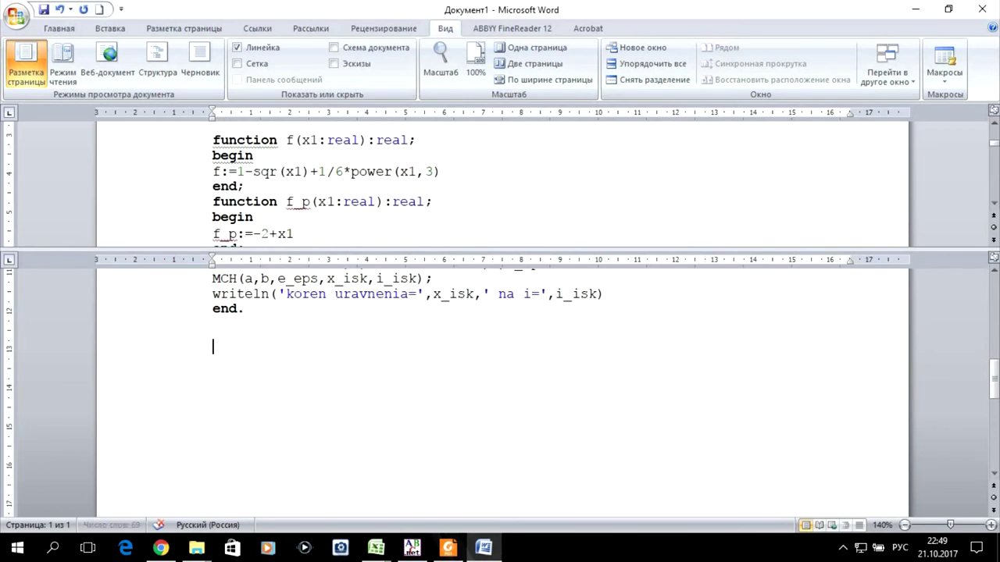
{"action": "left_click", "coordinate": [96, 35]}
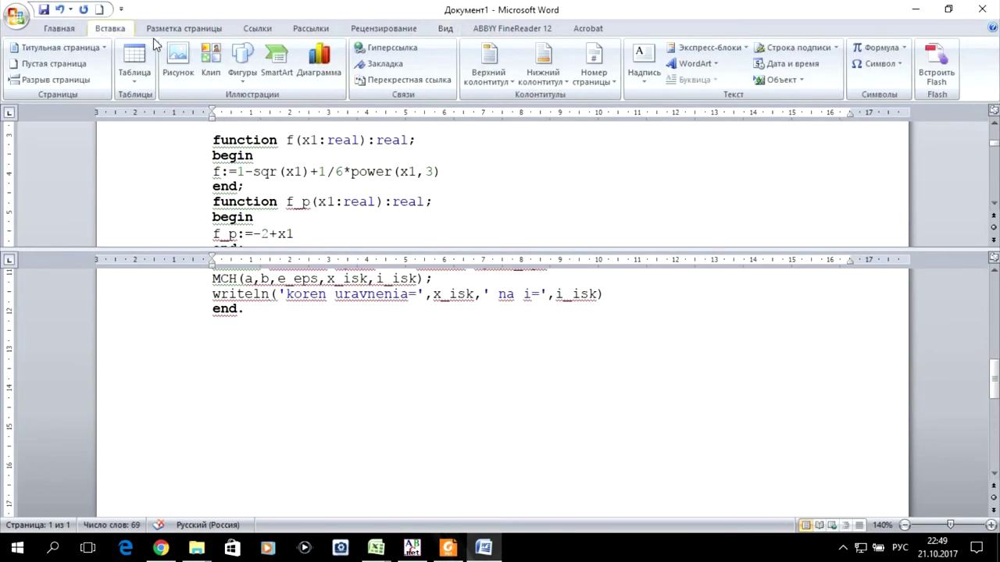
Step: Insert a drawing canvas with a rounded start box, a wide rectangle and a rounded end box
{"action": "left_click", "coordinate": [242, 61]}
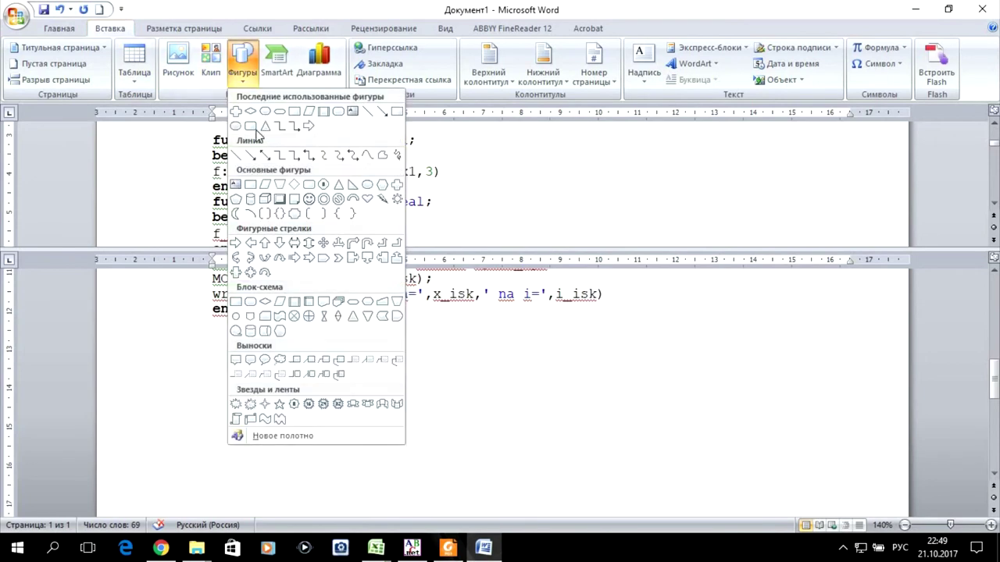
{"action": "left_click", "coordinate": [281, 436]}
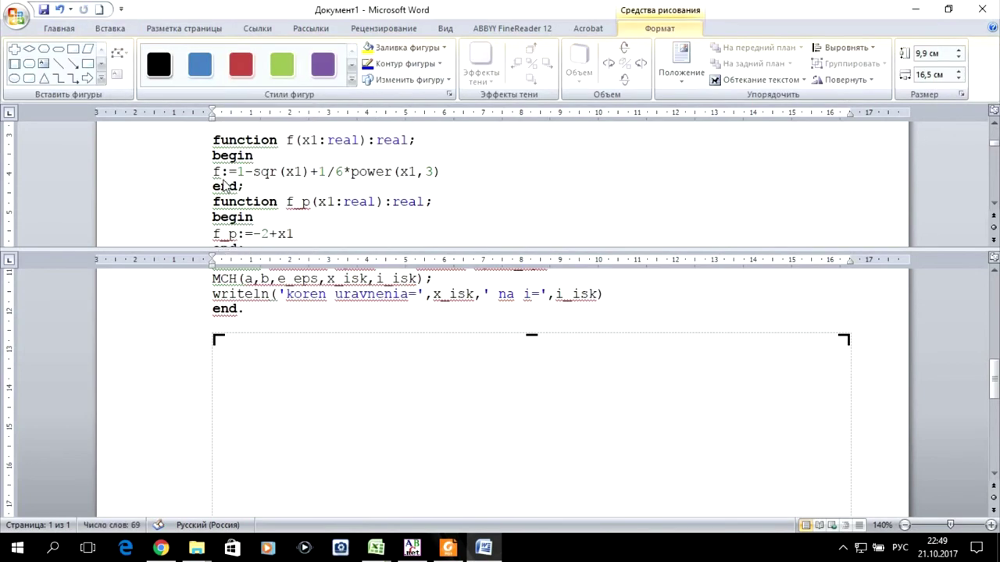
{"action": "left_click", "coordinate": [29, 64]}
{"action": "left_click_drag", "start_coordinate": [256, 354], "coordinate": [401, 391]}
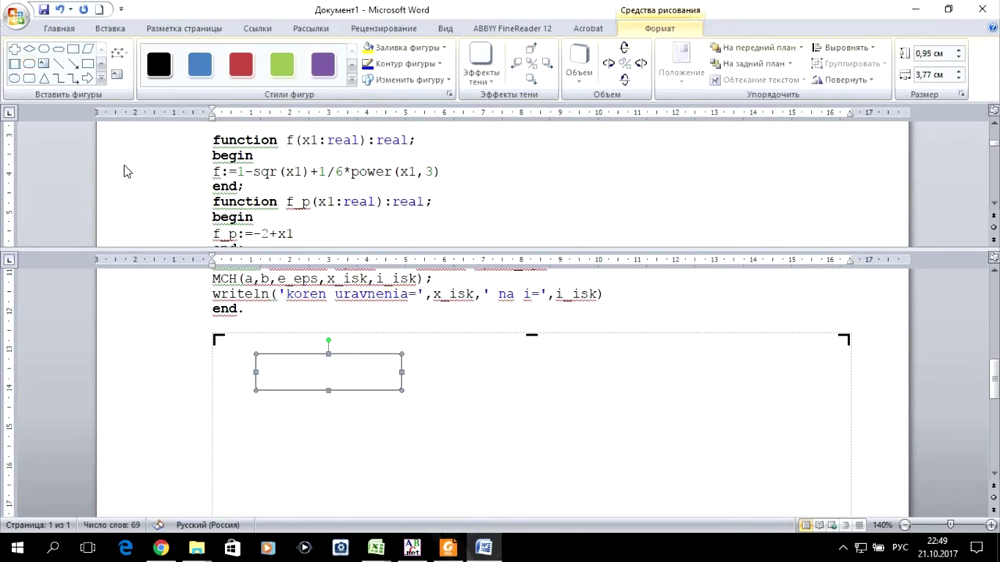
{"action": "left_click", "coordinate": [73, 49]}
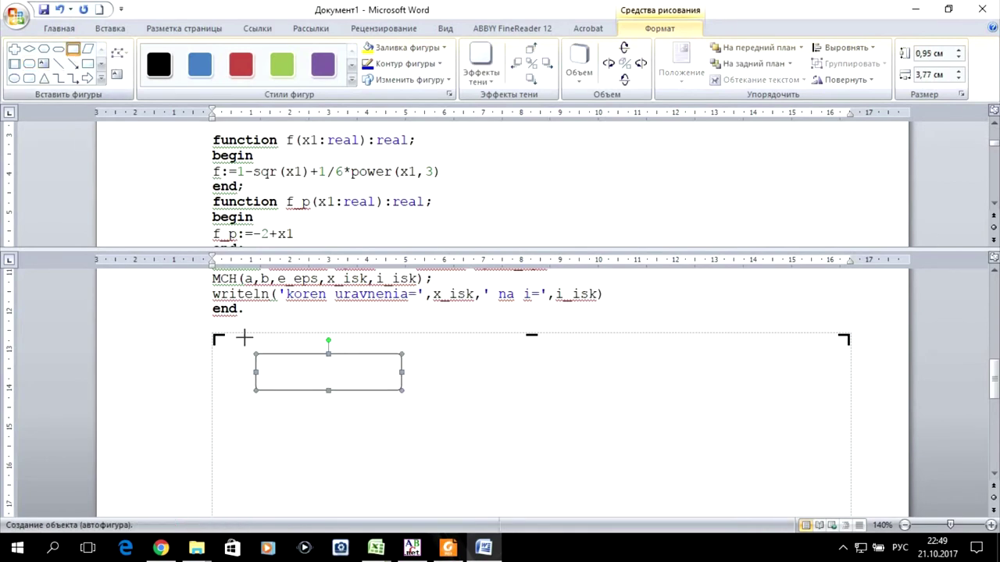
{"action": "left_click_drag", "start_coordinate": [226, 408], "coordinate": [511, 456]}
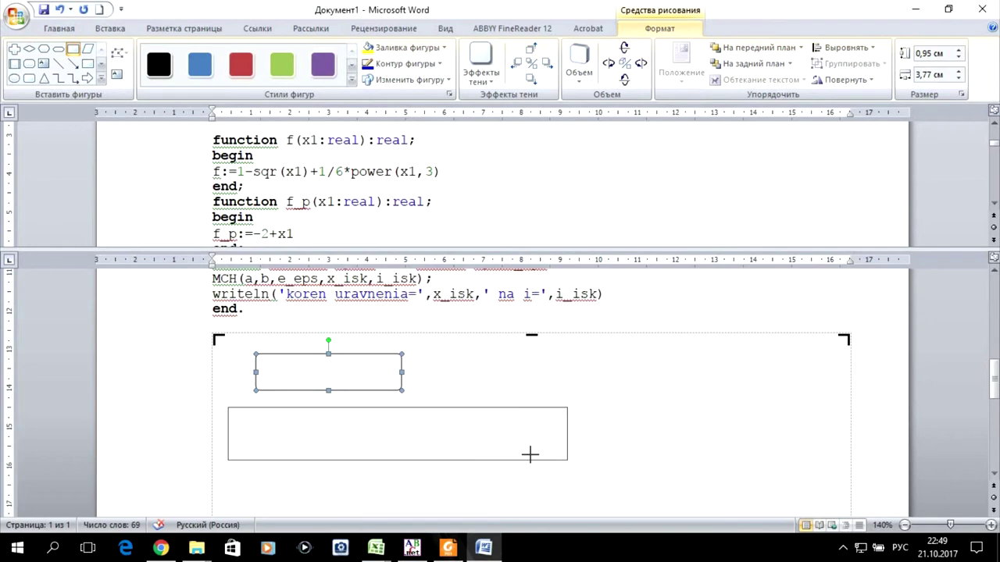
{"action": "left_click", "coordinate": [29, 77]}
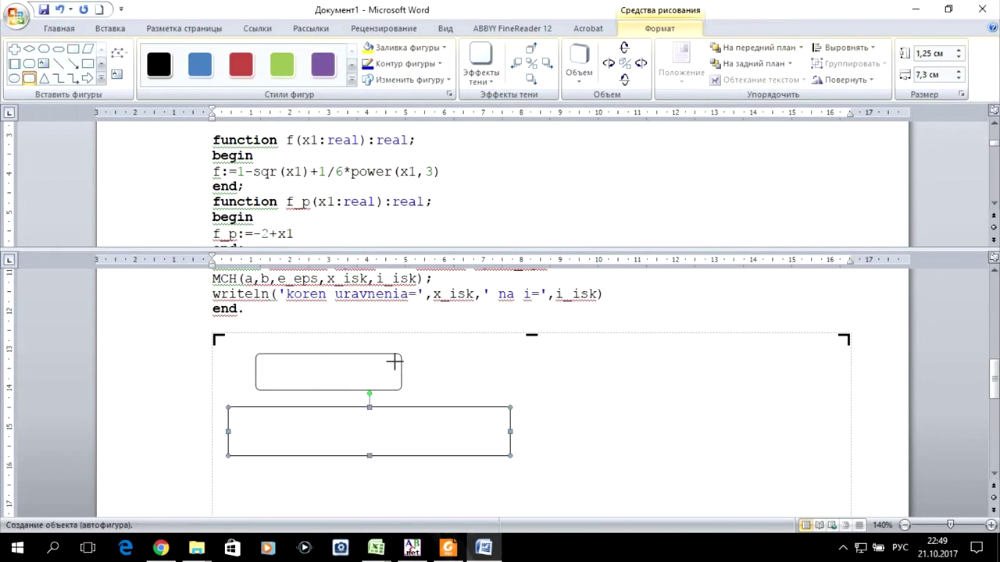
{"action": "scroll", "coordinate": [292, 408], "scroll_direction": "down", "scroll_amount": 1}
{"action": "left_click_drag", "start_coordinate": [238, 424], "coordinate": [426, 464]}
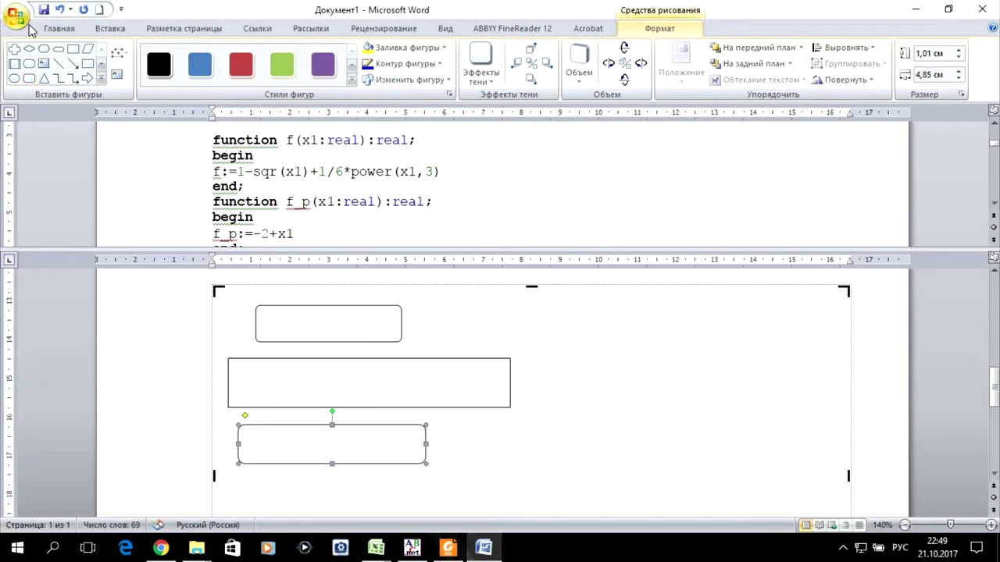
{"action": "left_click", "coordinate": [30, 64]}
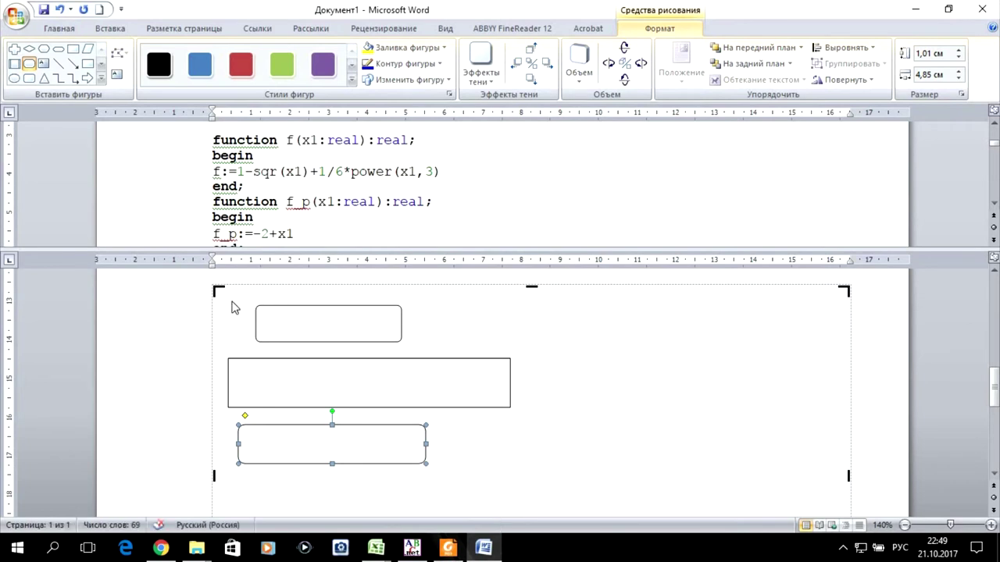
Step: Copy the three flowchart shapes and paste the copies onto the canvas
{"action": "left_click", "coordinate": [241, 307]}
{"action": "left_click", "coordinate": [270, 324]}
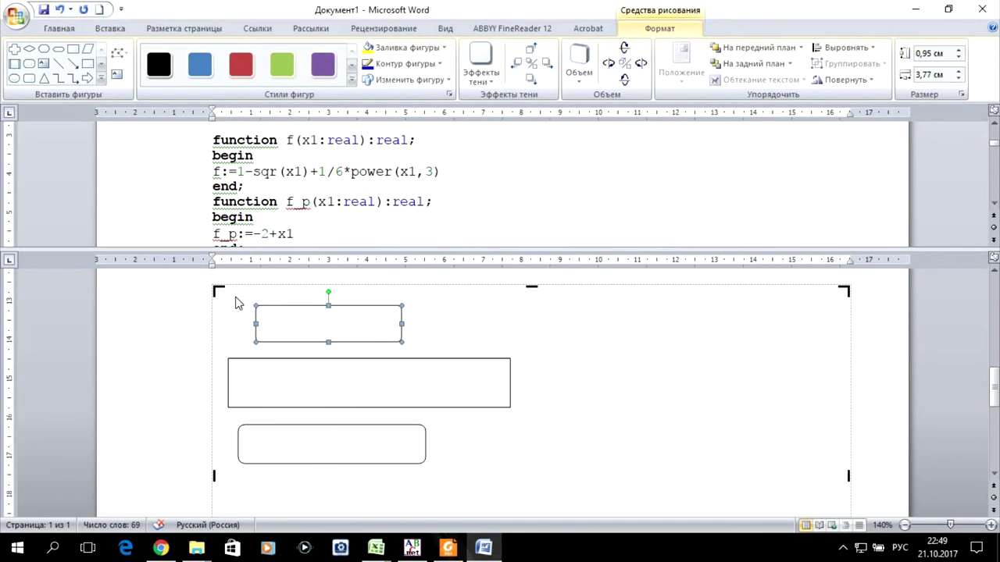
{"action": "left_click", "coordinate": [344, 364], "text": "shift"}
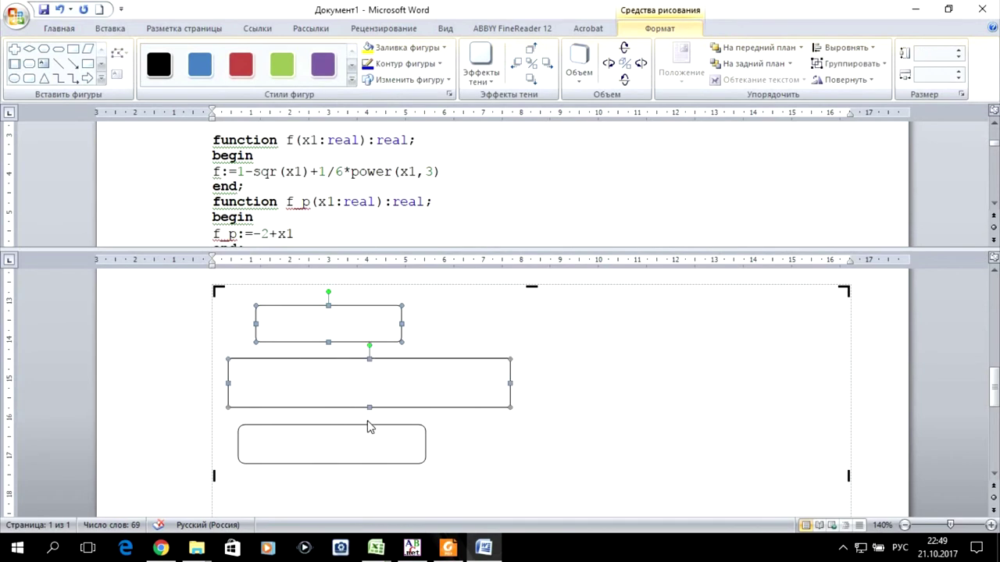
{"action": "left_click", "coordinate": [369, 426], "text": "shift"}
{"action": "right_click", "coordinate": [369, 429]}
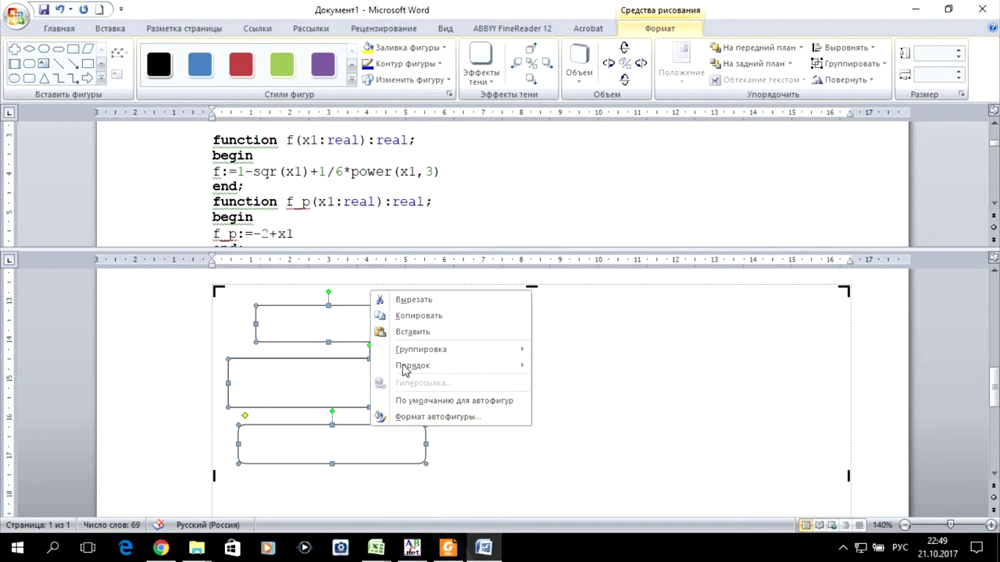
{"action": "left_click", "coordinate": [432, 314]}
{"action": "left_click", "coordinate": [546, 350]}
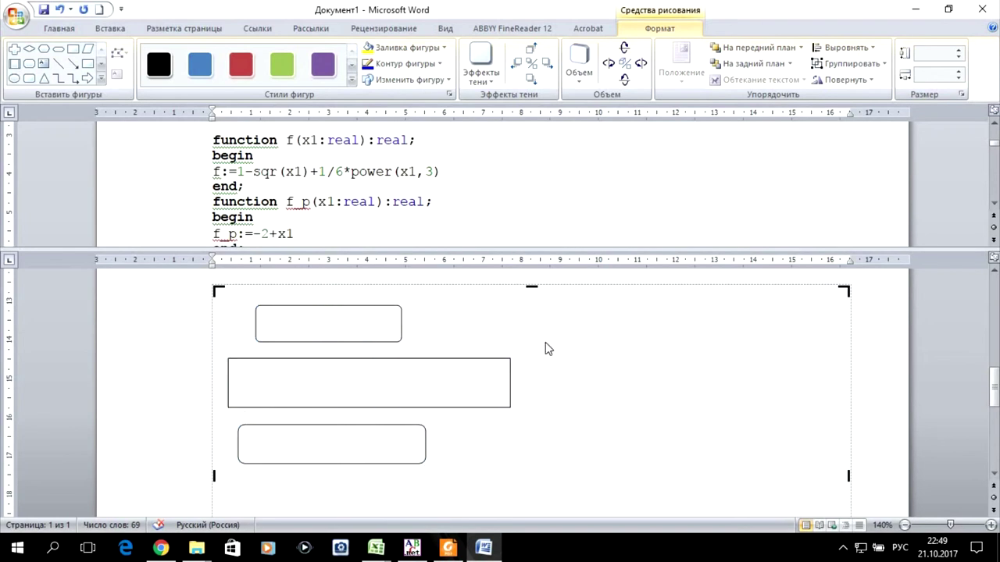
{"action": "right_click", "coordinate": [547, 349]}
{"action": "left_click", "coordinate": [595, 199]}
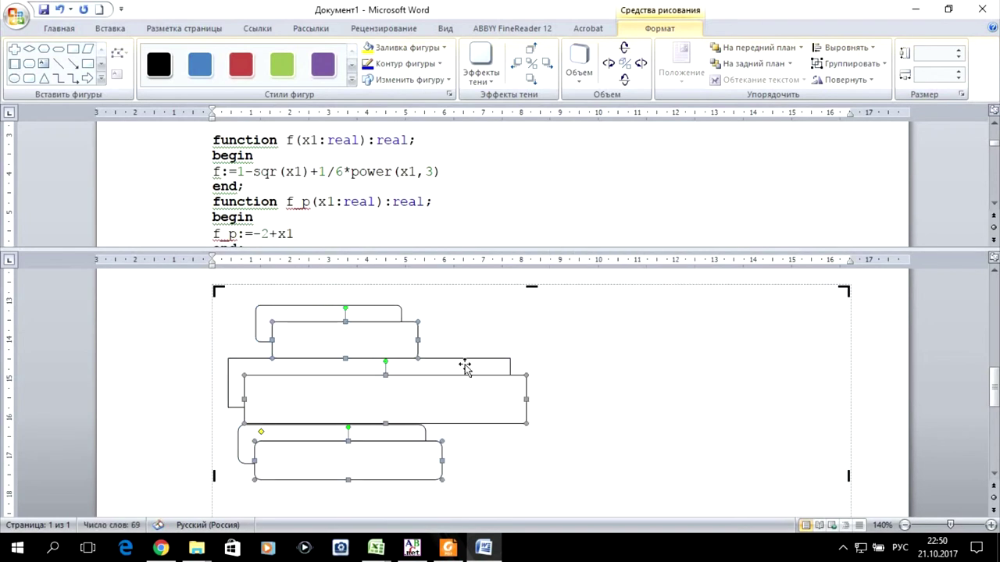
Step: Arrange the copies as a second column on the right and centre the left end box
{"action": "left_click", "coordinate": [462, 374]}
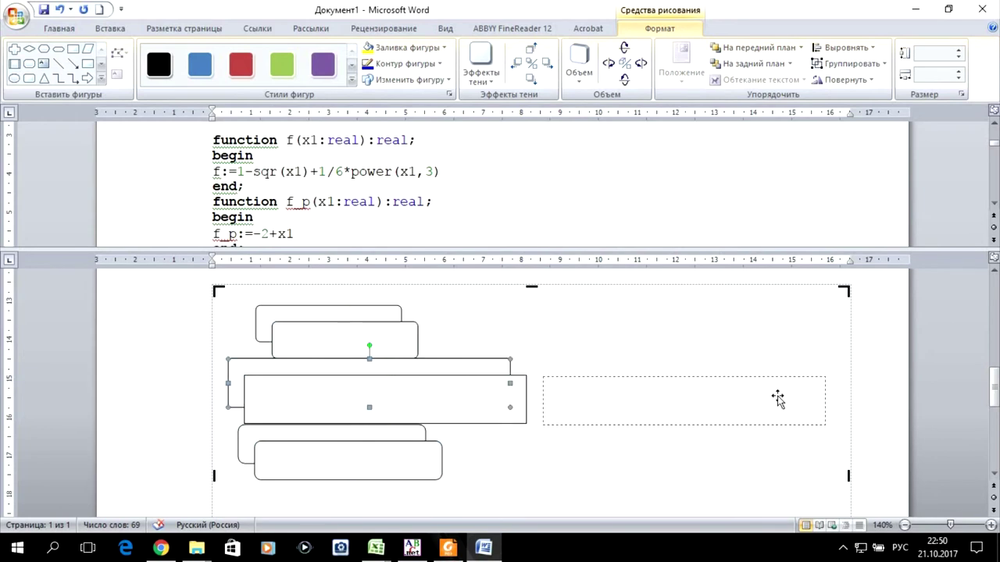
{"action": "left_click_drag", "start_coordinate": [834, 392], "coordinate": [759, 398]}
{"action": "left_click", "coordinate": [409, 352]}
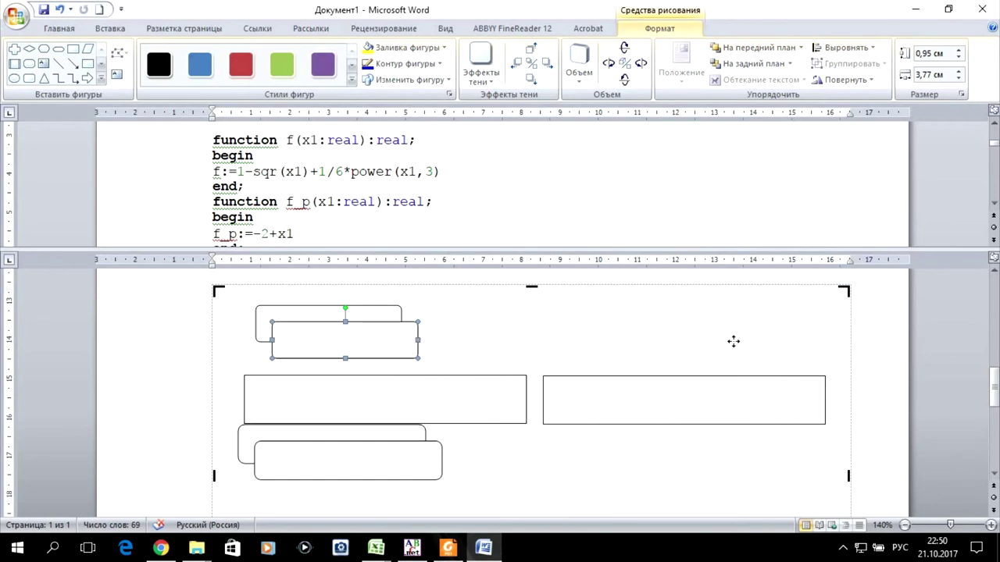
{"action": "left_click_drag", "start_coordinate": [732, 342], "coordinate": [734, 337]}
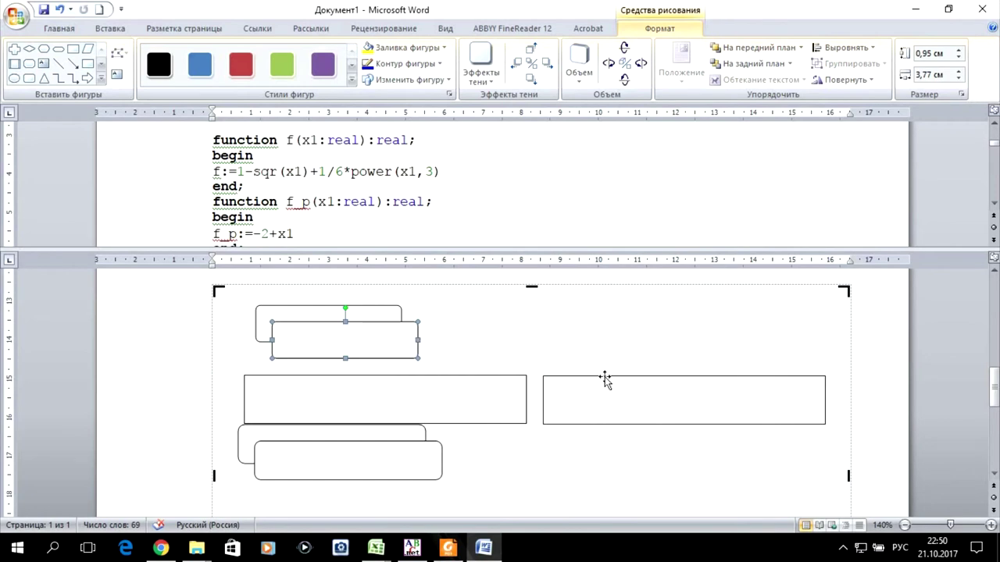
{"action": "left_click", "coordinate": [441, 457]}
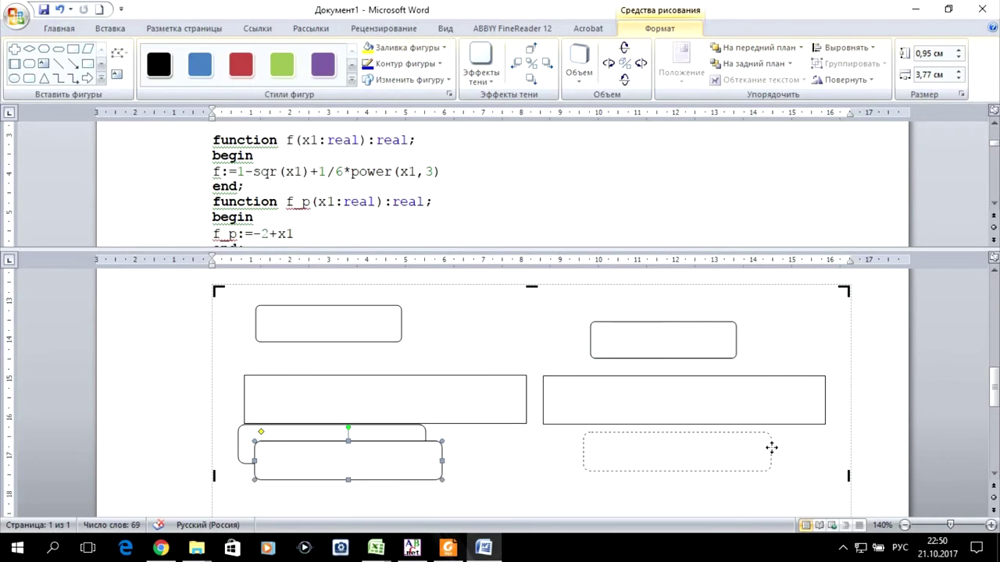
{"action": "left_click_drag", "start_coordinate": [771, 447], "coordinate": [771, 448]}
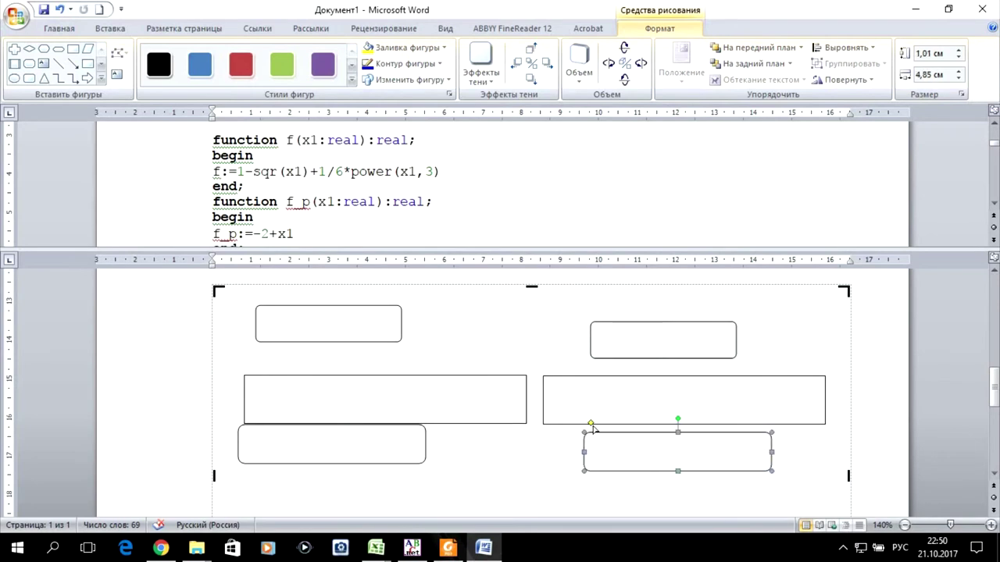
{"action": "left_click", "coordinate": [336, 464]}
{"action": "left_click_drag", "start_coordinate": [383, 470], "coordinate": [384, 469]}
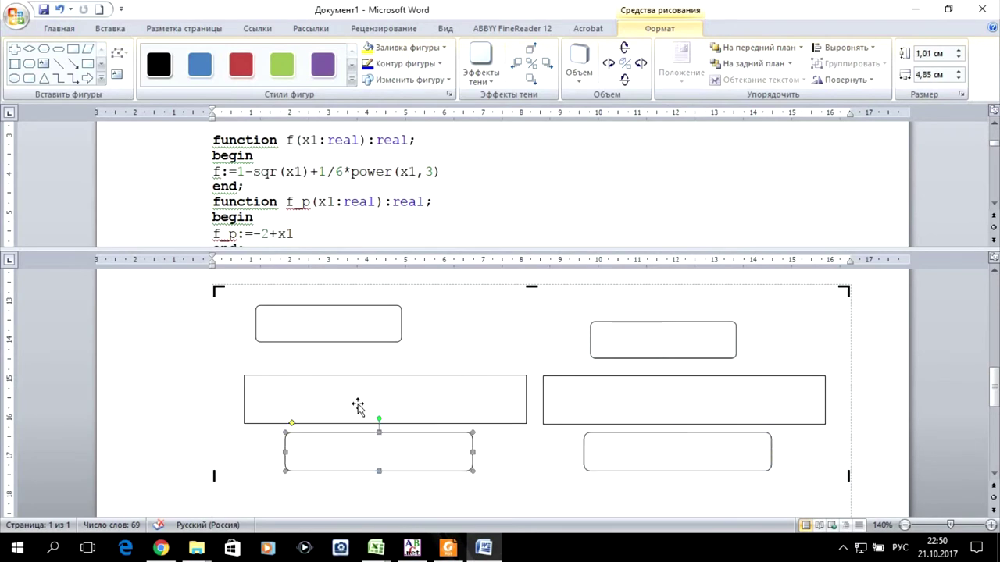
{"action": "left_click", "coordinate": [321, 317]}
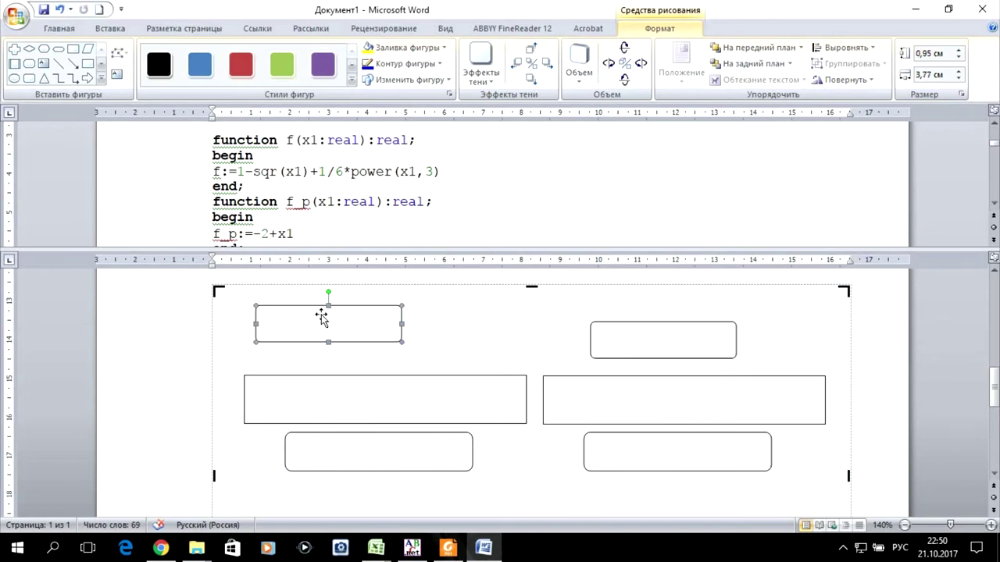
{"action": "right_click", "coordinate": [321, 317]}
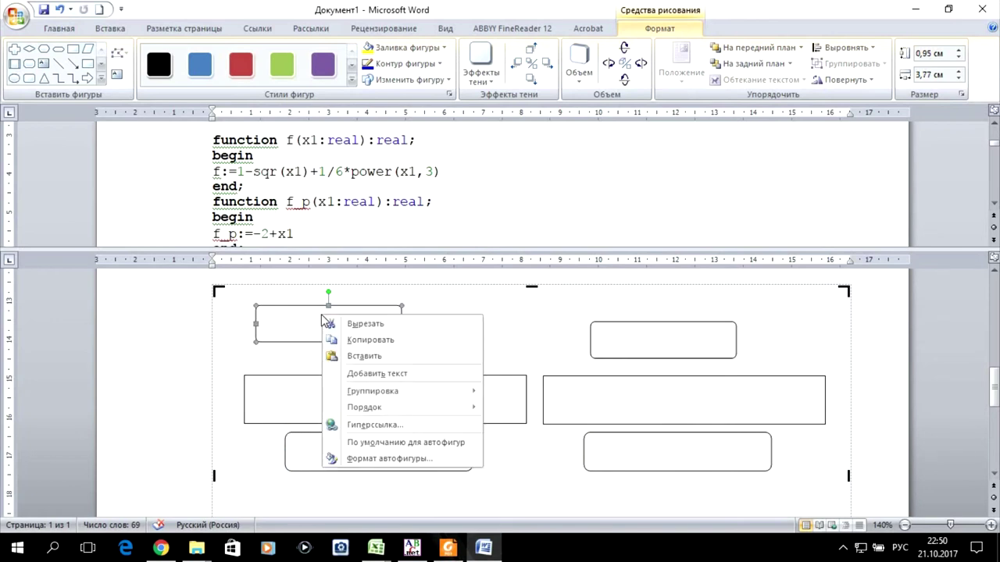
Step: Add the text начало to both top start boxes
{"action": "left_click", "coordinate": [398, 376]}
{"action": "type", "text": "а"}
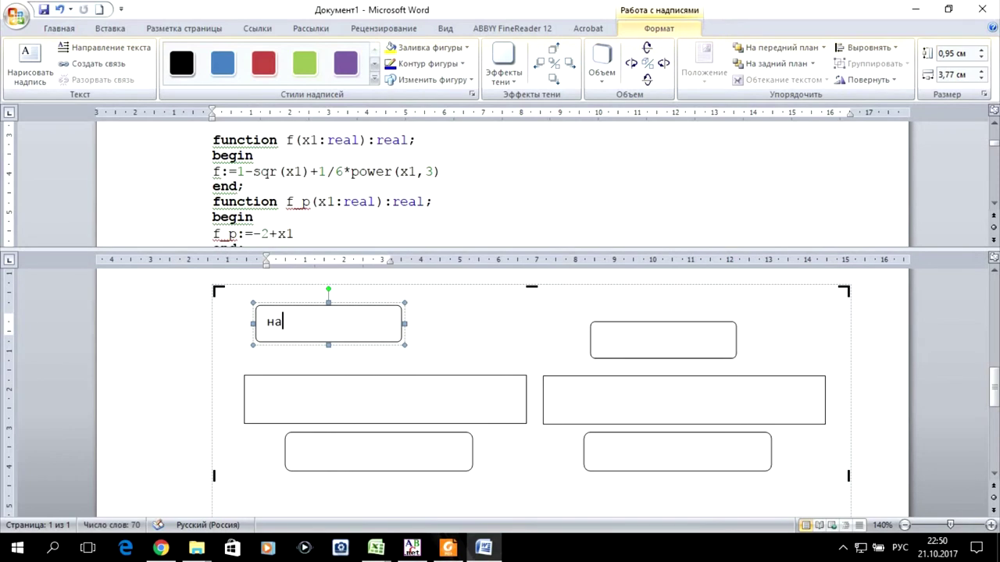
{"action": "type", "text": "чад"}
{"action": "type", "text": "ло"}
{"action": "left_click", "coordinate": [633, 348]}
{"action": "right_click", "coordinate": [633, 344]}
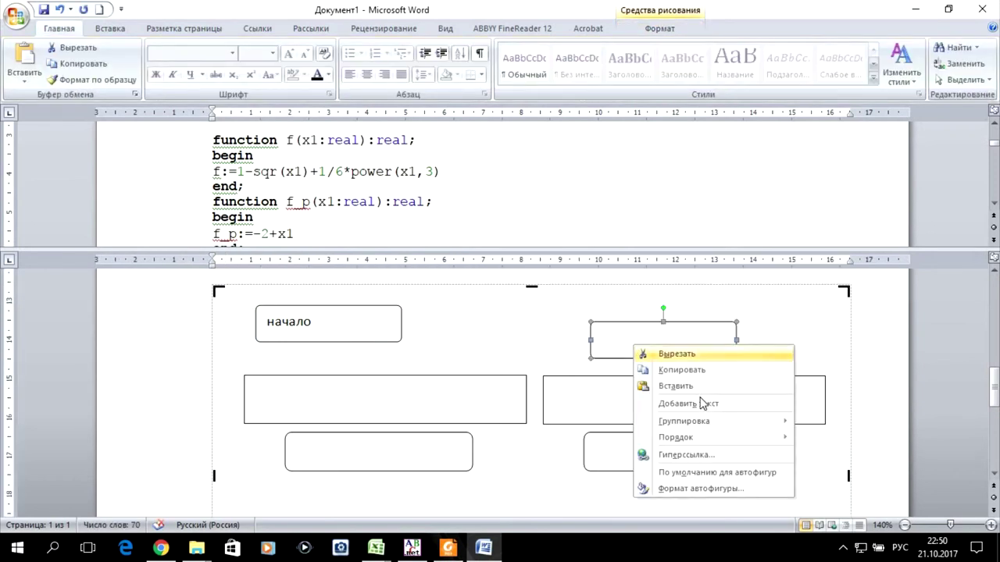
{"action": "left_click", "coordinate": [705, 404]}
{"action": "type", "text": "начало"}
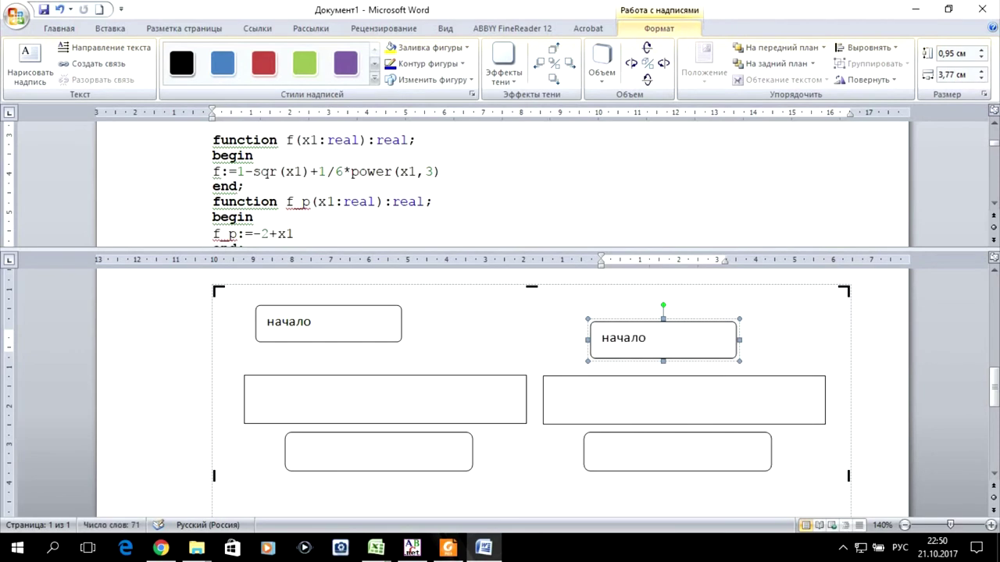
Step: Add the text конец to both bottom end boxes
{"action": "left_click", "coordinate": [369, 456]}
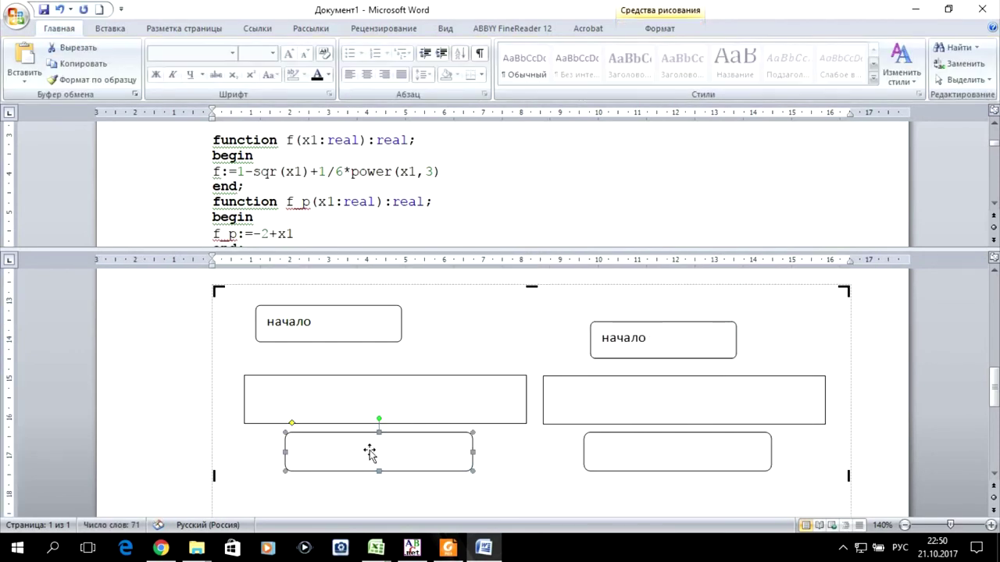
{"action": "right_click", "coordinate": [368, 450]}
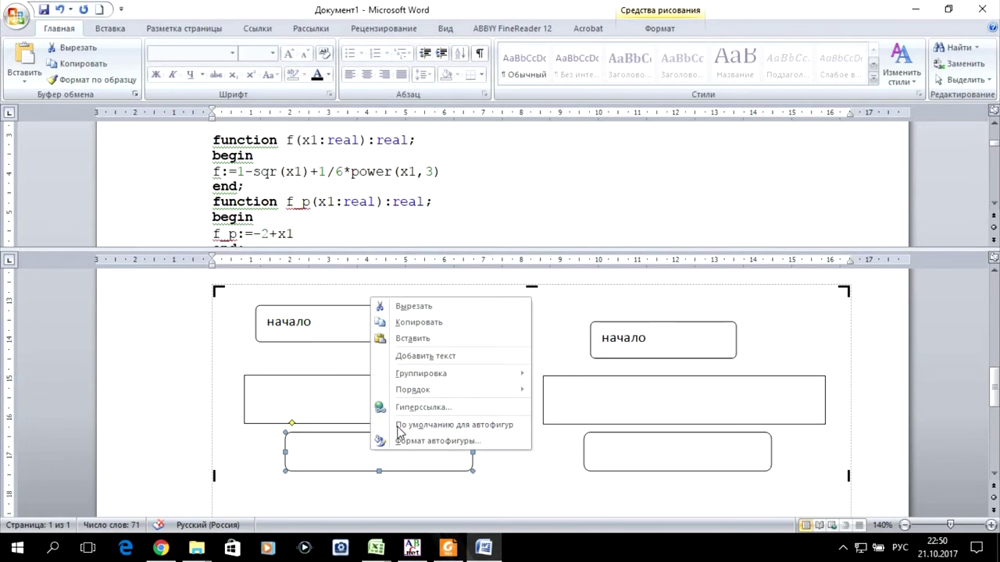
{"action": "left_click", "coordinate": [447, 359]}
{"action": "type", "text": "коне"}
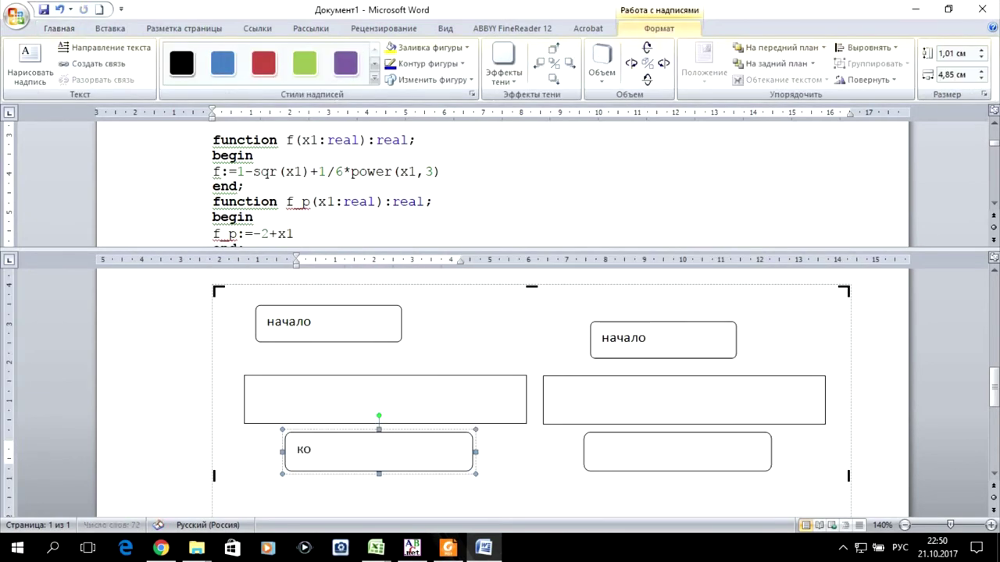
{"action": "type", "text": "ц"}
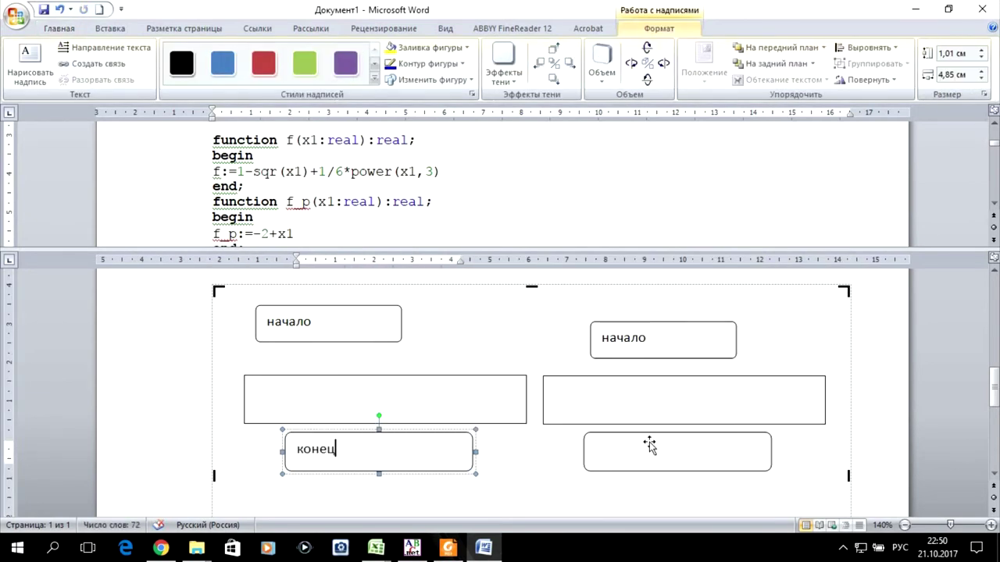
{"action": "left_click", "coordinate": [649, 445]}
{"action": "right_click", "coordinate": [649, 446]}
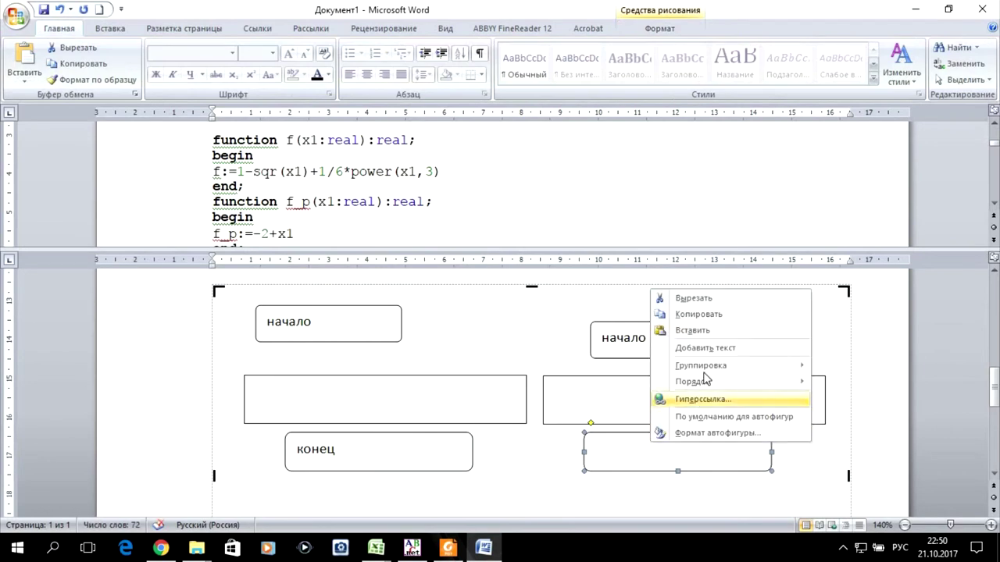
{"action": "left_click", "coordinate": [707, 347]}
{"action": "type", "text": "конец"}
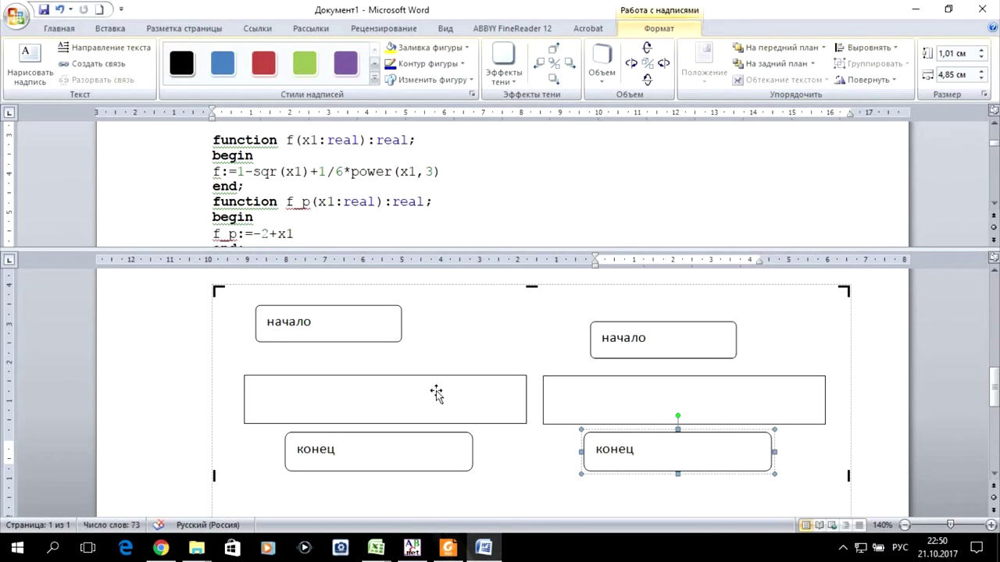
{"action": "left_click", "coordinate": [246, 172]}
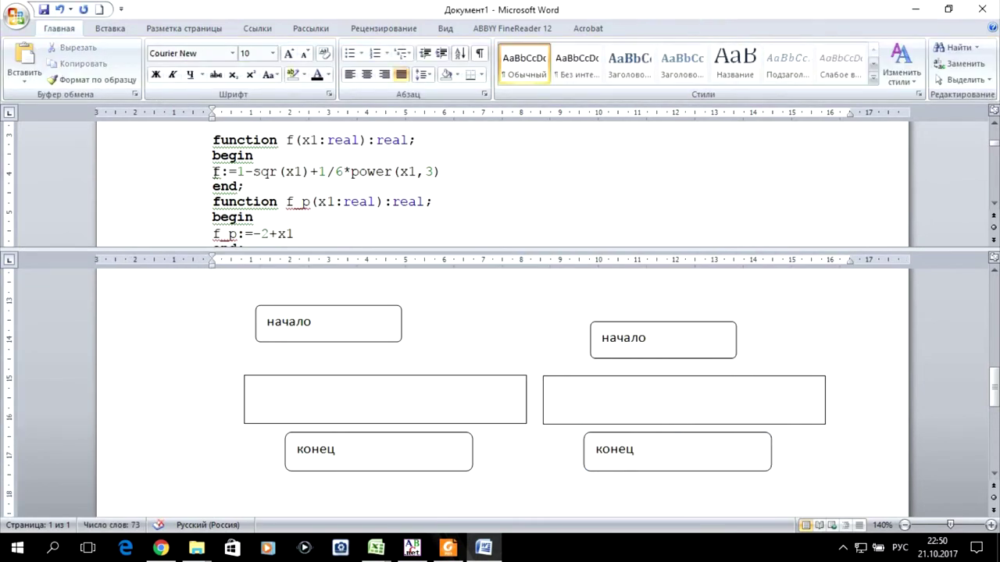
Step: Copy the line f:=1-sqr(x1)+1/6*power(x1,3) into the left flowchart's middle rectangle
{"action": "left_click_drag", "start_coordinate": [214, 171], "coordinate": [438, 179]}
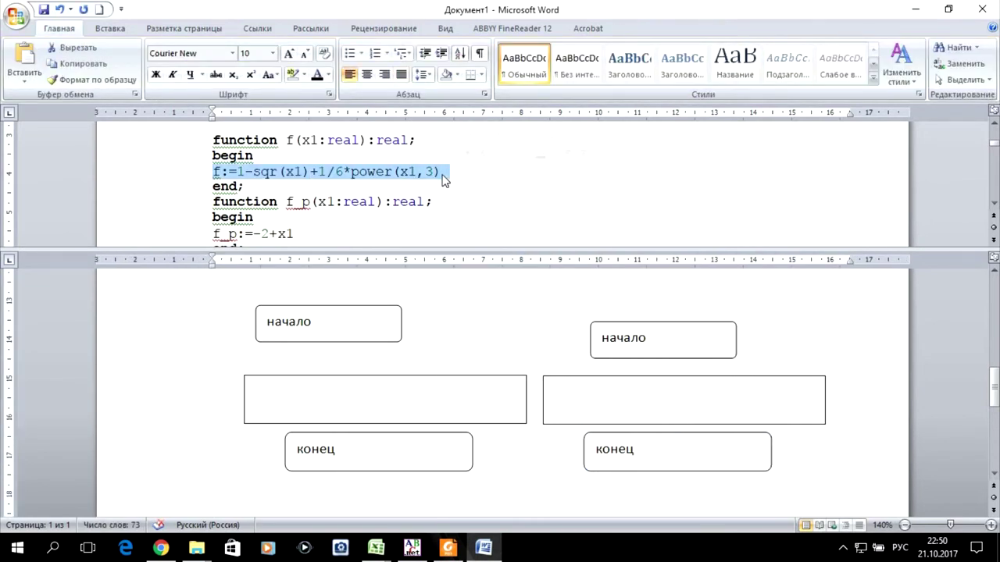
{"action": "right_click", "coordinate": [437, 178]}
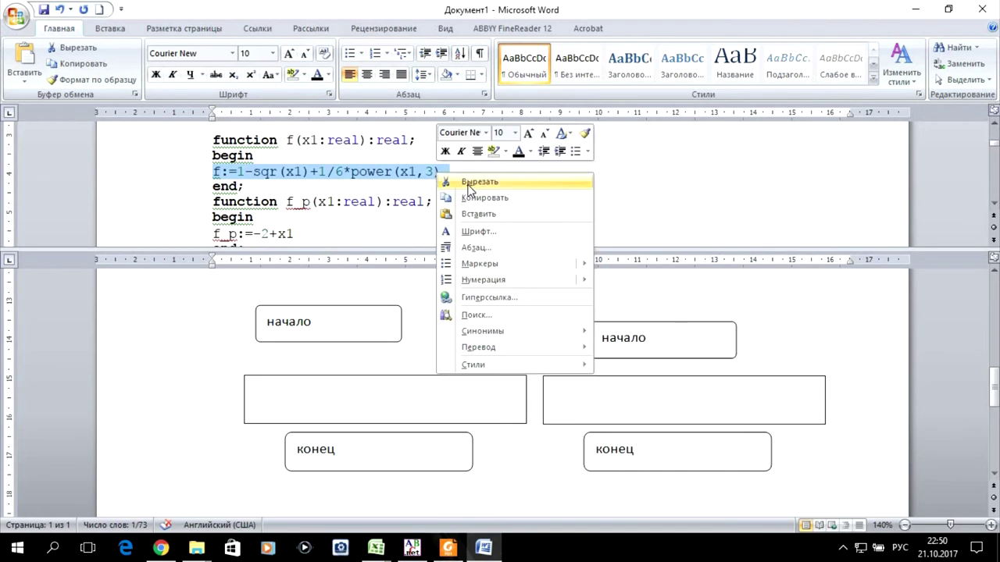
{"action": "left_click", "coordinate": [478, 199]}
{"action": "left_click", "coordinate": [413, 395]}
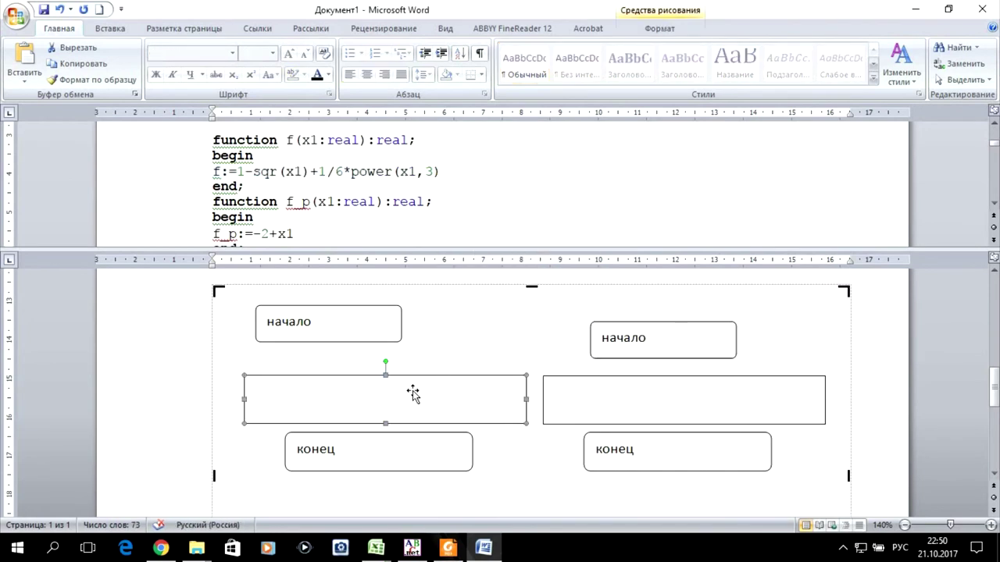
{"action": "right_click", "coordinate": [414, 397]}
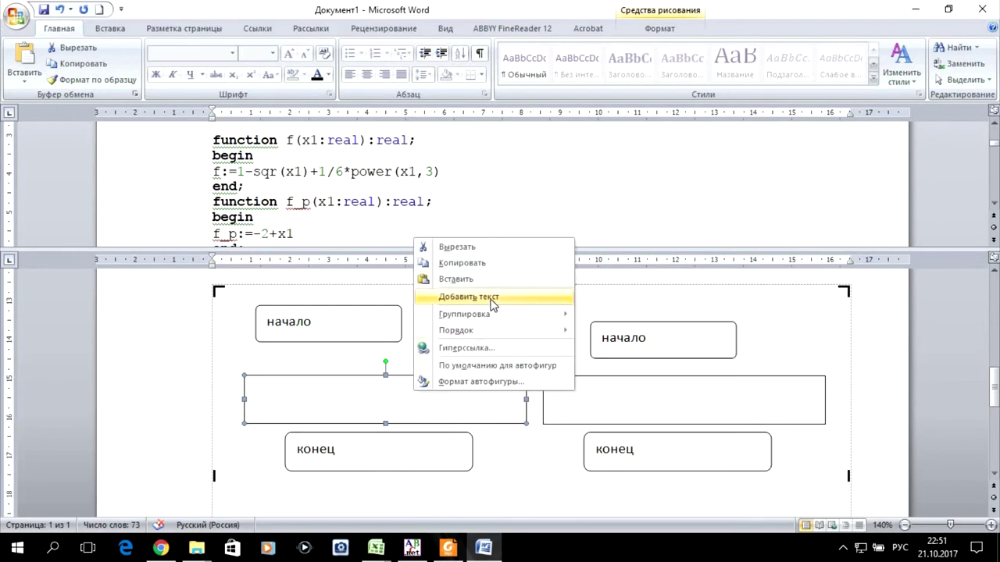
{"action": "left_click", "coordinate": [494, 304]}
{"action": "key", "text": "ctrl+v"}
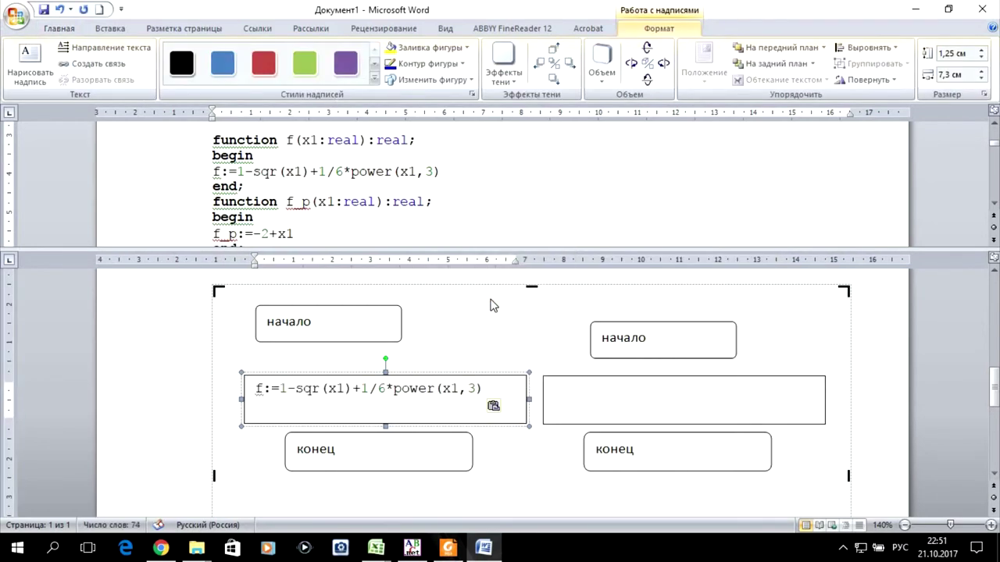
Step: Copy the f_p:=-2+x1 code line into the empty box of the right flowchart
{"action": "left_click", "coordinate": [219, 238]}
{"action": "left_click_drag", "start_coordinate": [214, 234], "coordinate": [290, 235]}
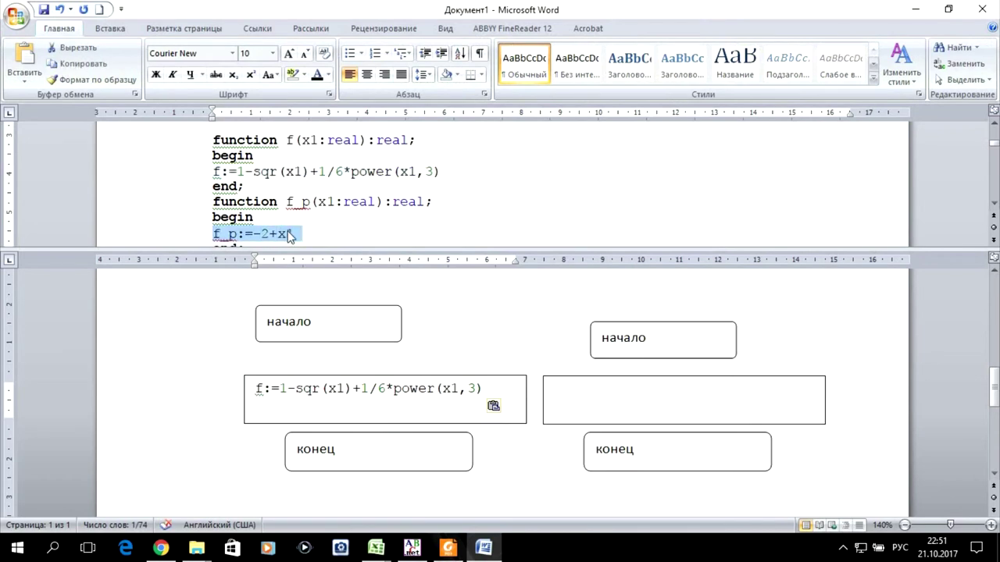
{"action": "right_click", "coordinate": [289, 235]}
{"action": "left_click", "coordinate": [334, 257]}
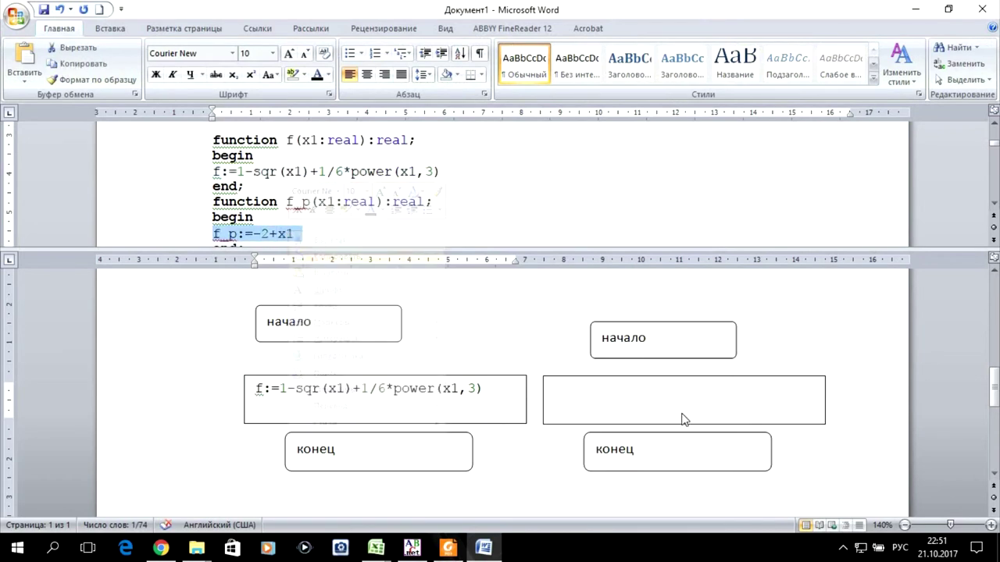
{"action": "left_click", "coordinate": [627, 402]}
{"action": "left_click", "coordinate": [621, 397]}
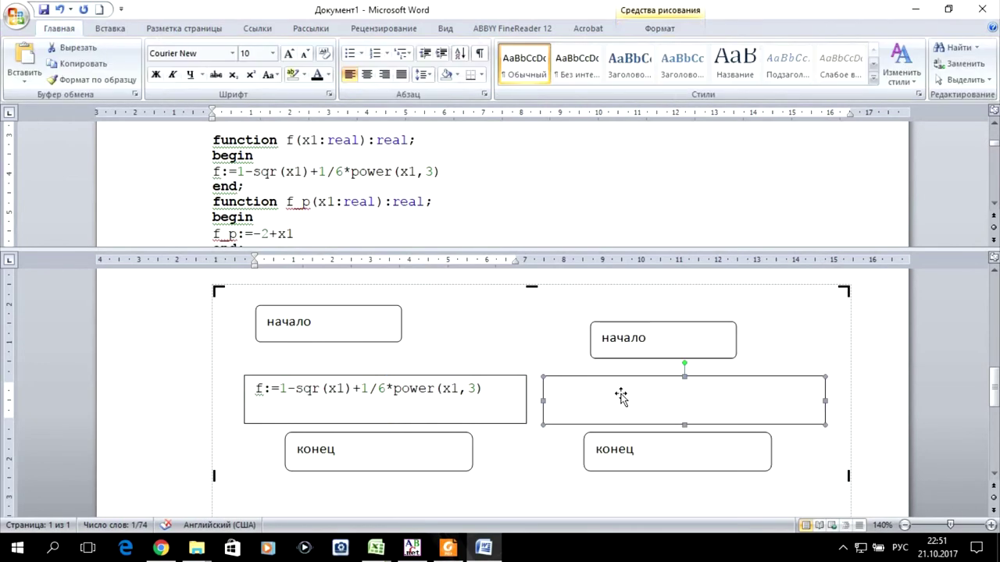
{"action": "right_click", "coordinate": [621, 397]}
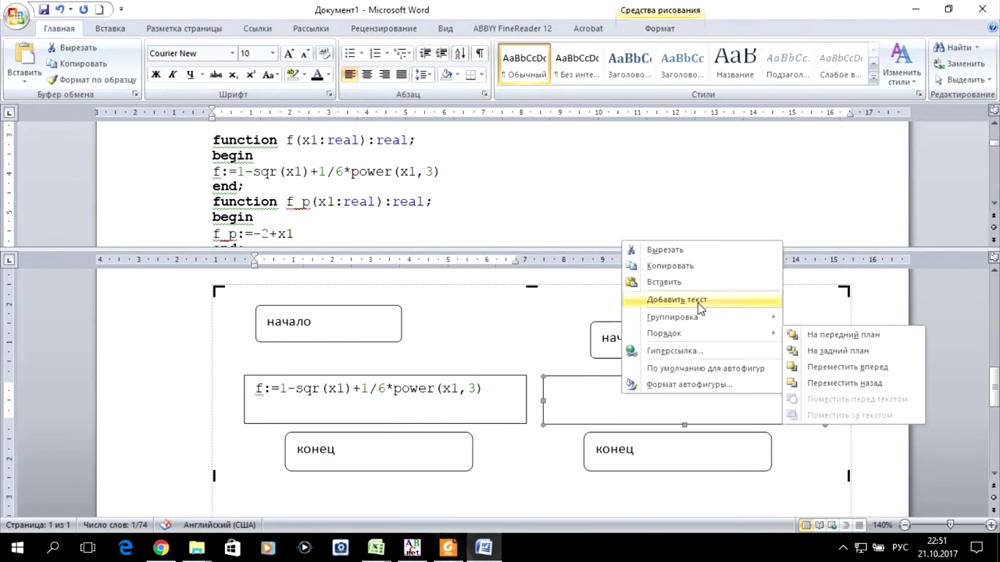
{"action": "left_click", "coordinate": [640, 298]}
{"action": "key", "text": "ctrl+v"}
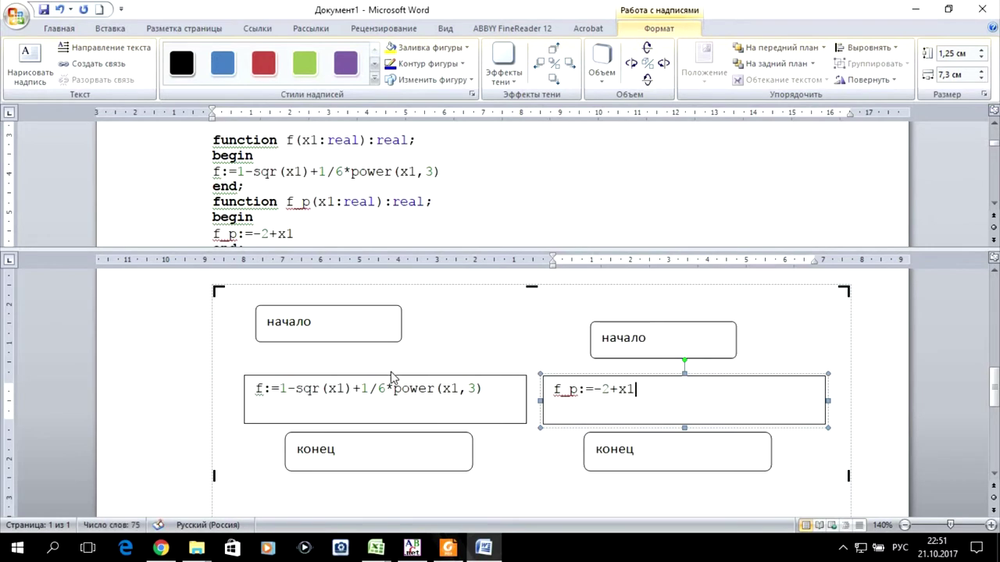
{"action": "left_click", "coordinate": [424, 364]}
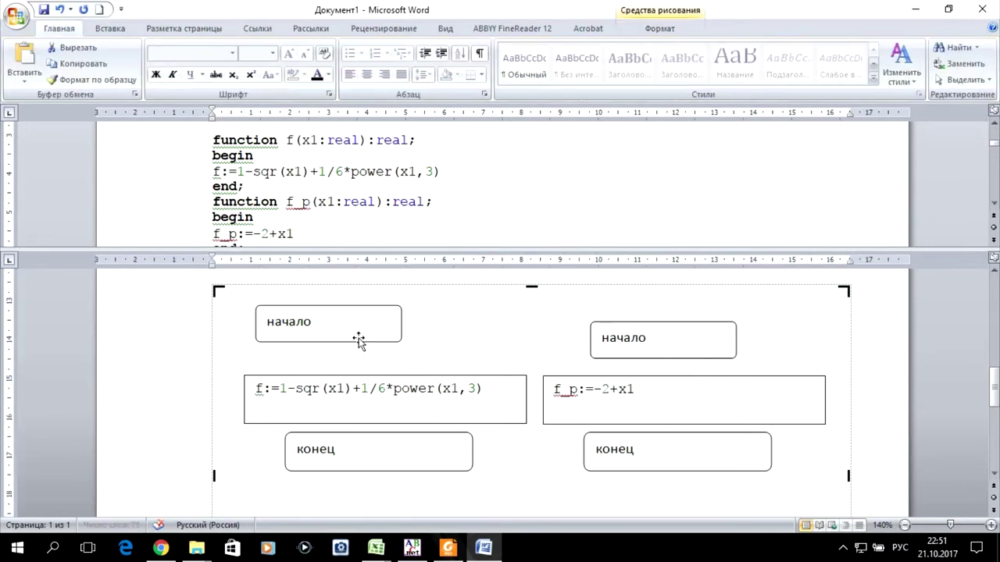
{"action": "left_click", "coordinate": [116, 30]}
Step: Draw arrows linking начало, code box and конец in both flowcharts
{"action": "left_click", "coordinate": [242, 67]}
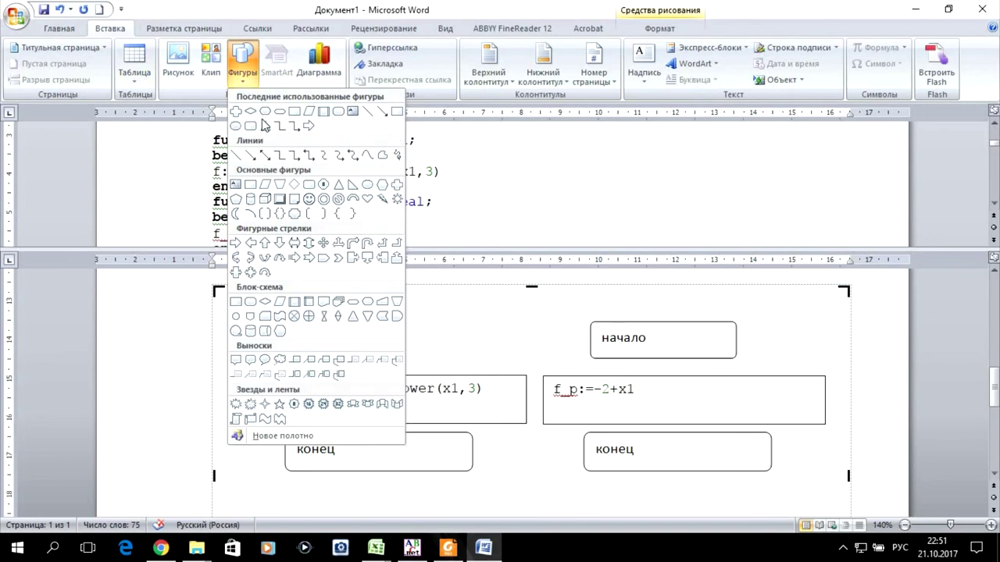
{"action": "left_click", "coordinate": [254, 159]}
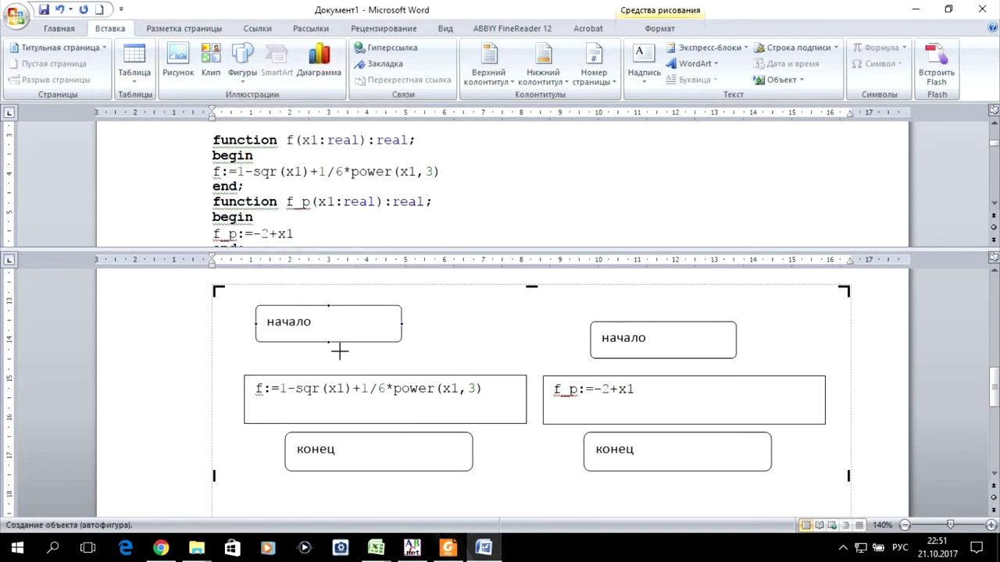
{"action": "mouse_move", "coordinate": [333, 344]}
{"action": "left_mouse_down"}
{"action": "mouse_move", "coordinate": [351, 369]}
{"action": "mouse_move", "coordinate": [385, 375]}
{"action": "left_mouse_up"}
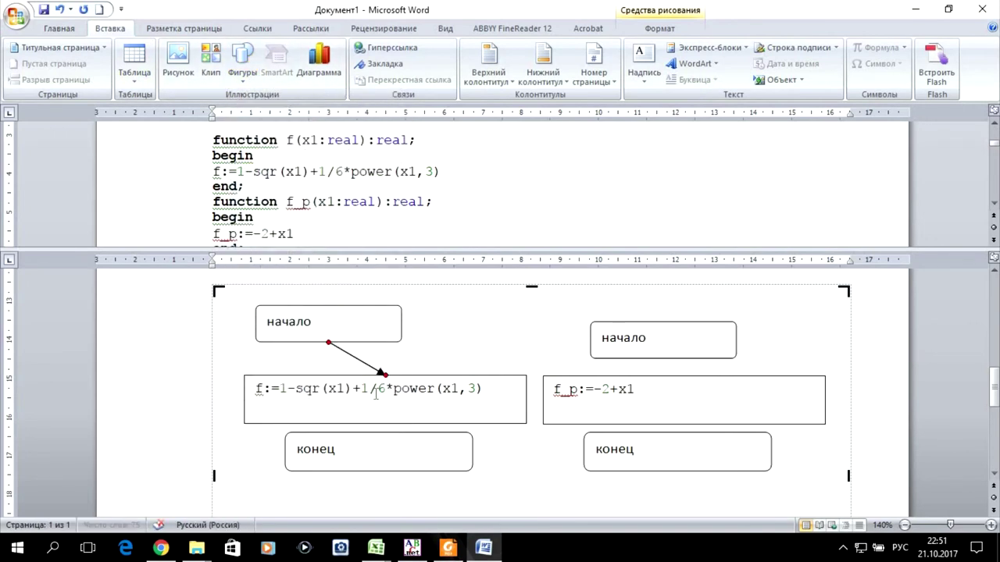
{"action": "left_click", "coordinate": [72, 64]}
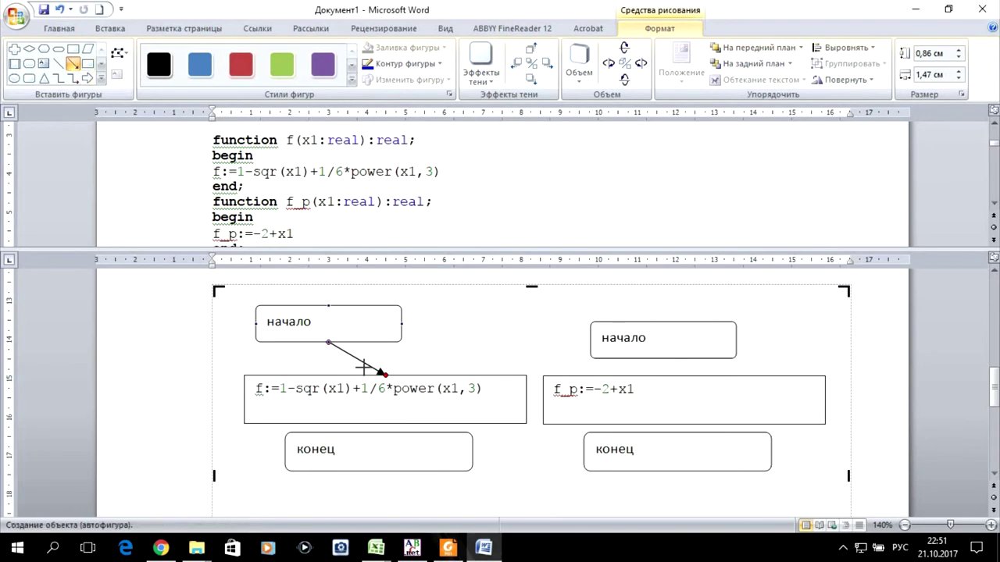
{"action": "mouse_move", "coordinate": [380, 425]}
{"action": "left_mouse_down"}
{"action": "mouse_move", "coordinate": [383, 438]}
{"action": "mouse_move", "coordinate": [385, 425]}
{"action": "left_mouse_up"}
{"action": "left_click", "coordinate": [73, 63]}
{"action": "left_click_drag", "start_coordinate": [661, 357], "coordinate": [684, 376]}
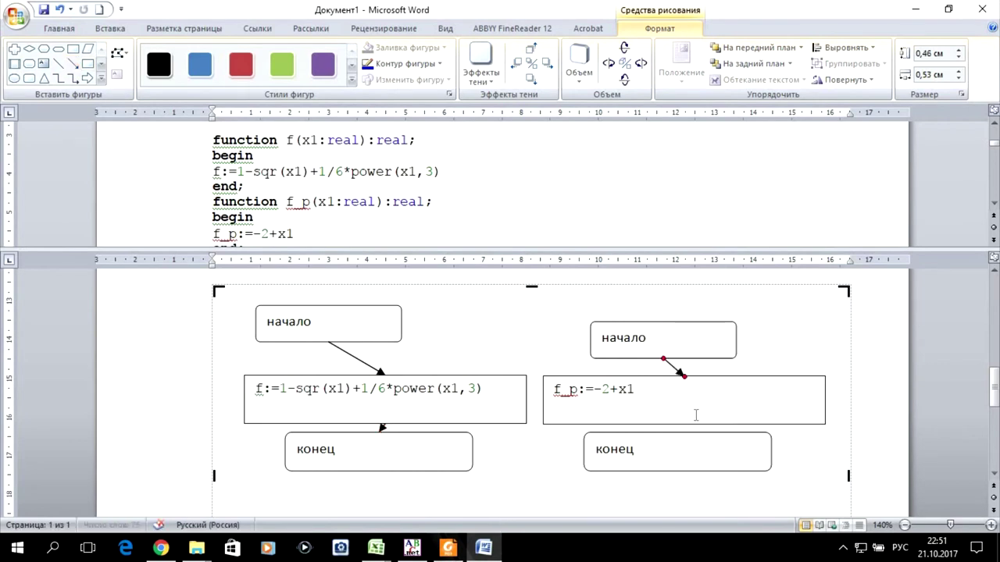
{"action": "left_click", "coordinate": [73, 63]}
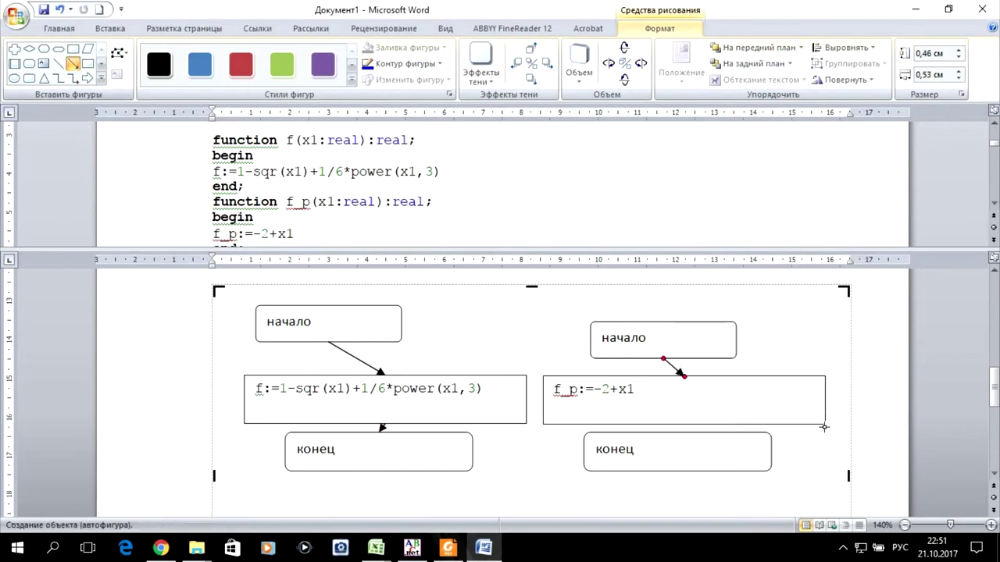
{"action": "left_click_drag", "start_coordinate": [683, 423], "coordinate": [681, 431]}
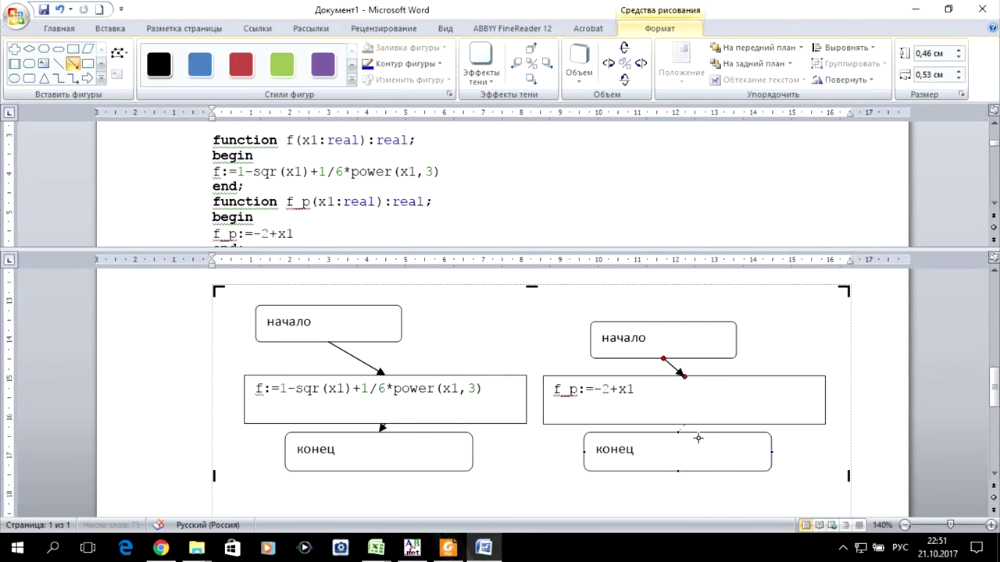
{"action": "left_click", "coordinate": [826, 402]}
Step: Narrow the f_p:=-2+x1 box and centre it under its начало box
{"action": "left_click", "coordinate": [825, 400]}
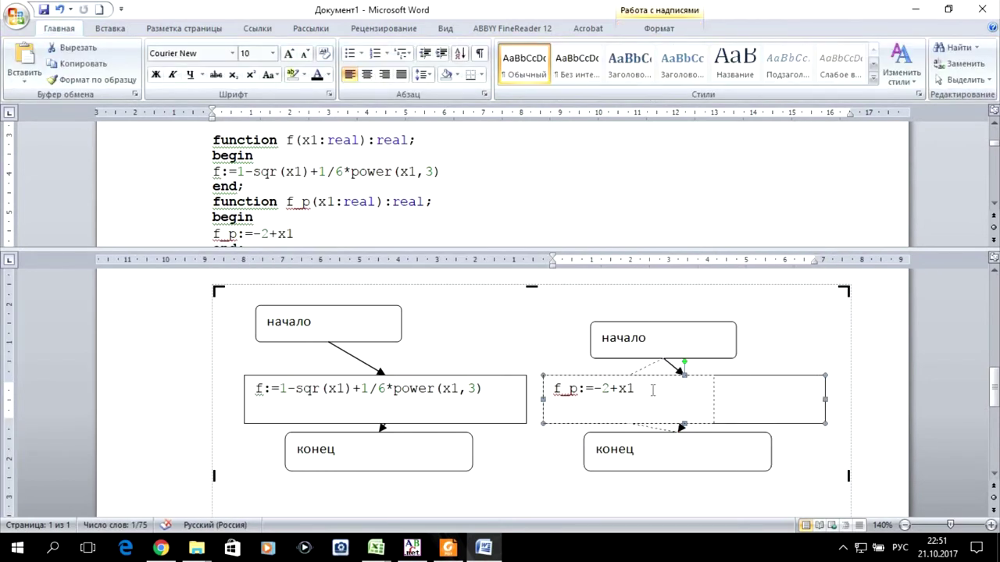
{"action": "left_click_drag", "start_coordinate": [773, 396], "coordinate": [712, 398]}
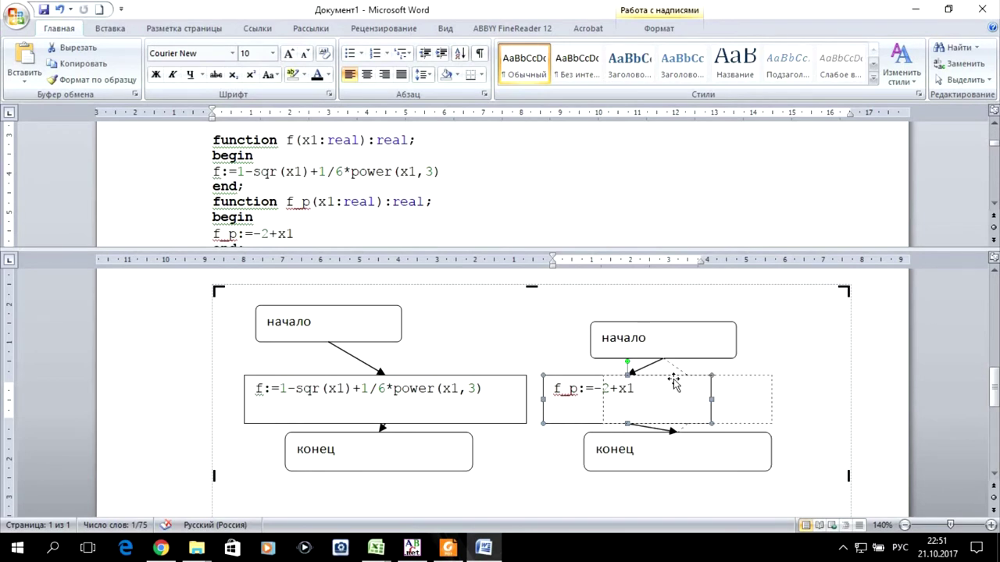
{"action": "left_click_drag", "start_coordinate": [673, 379], "coordinate": [673, 381]}
{"action": "left_click", "coordinate": [545, 359]}
{"action": "scroll", "coordinate": [544, 359], "scroll_direction": "down", "scroll_amount": 1}
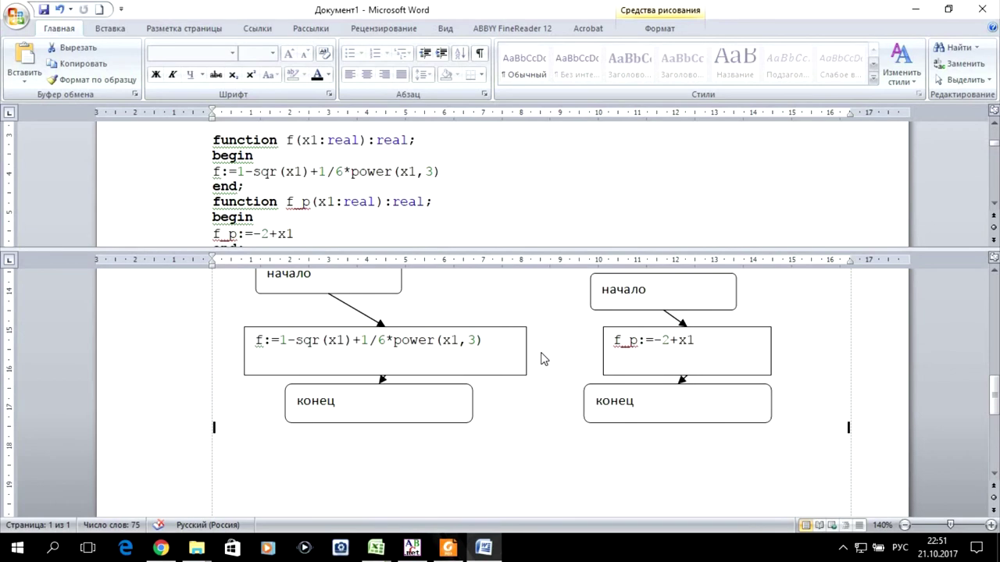
Step: Apply Подобрать размер so the canvas hugs both flowcharts, then select the f_p:=-2+x1 code line
{"action": "scroll", "coordinate": [544, 359], "scroll_direction": "down", "scroll_amount": 1}
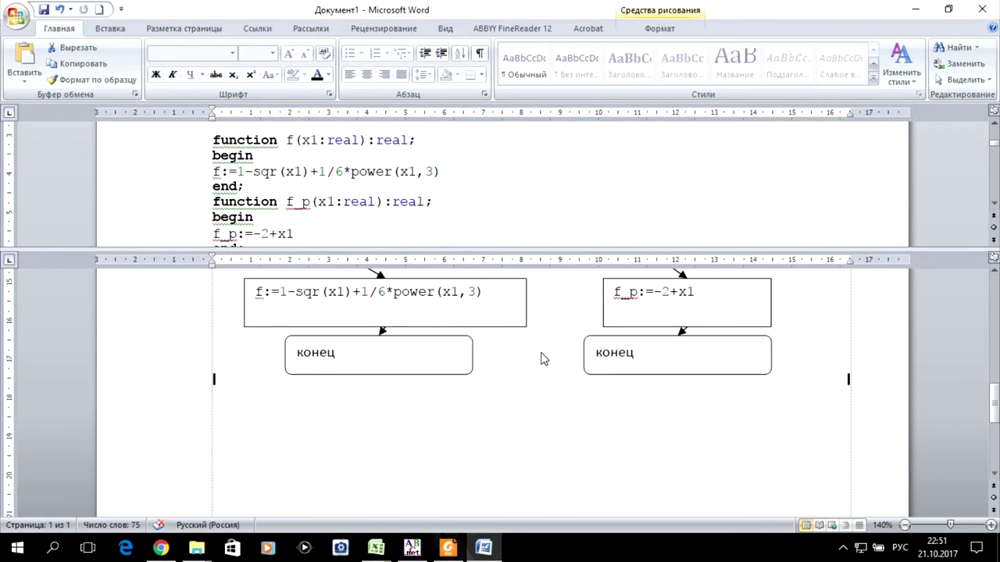
{"action": "right_click", "coordinate": [854, 336]}
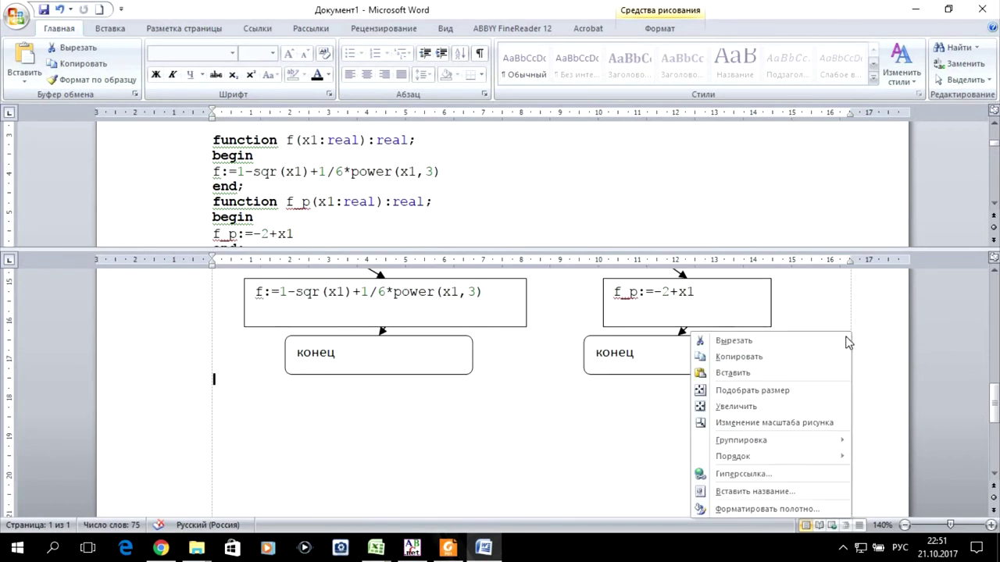
{"action": "left_click", "coordinate": [752, 390]}
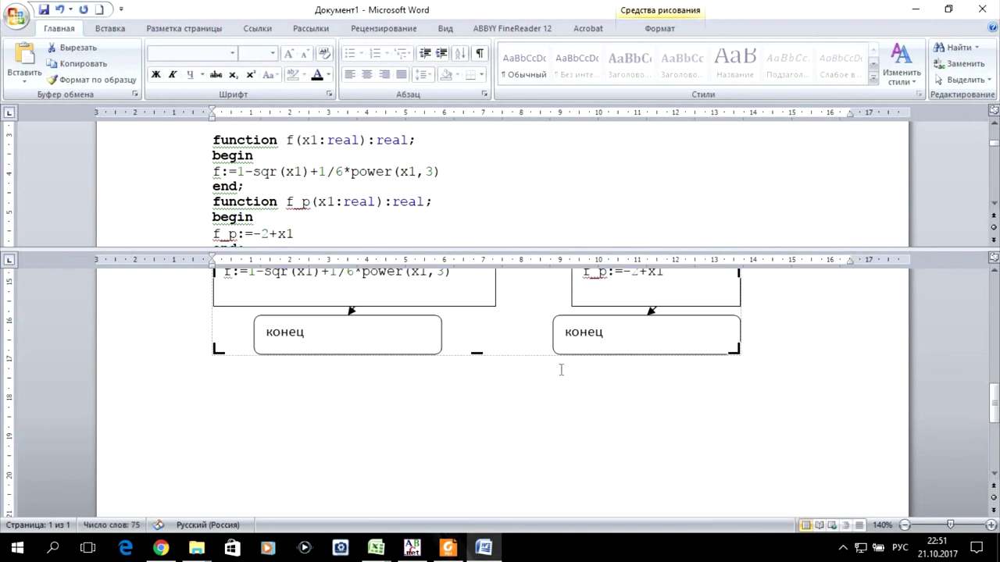
{"action": "scroll", "coordinate": [521, 375], "scroll_direction": "up", "scroll_amount": 1}
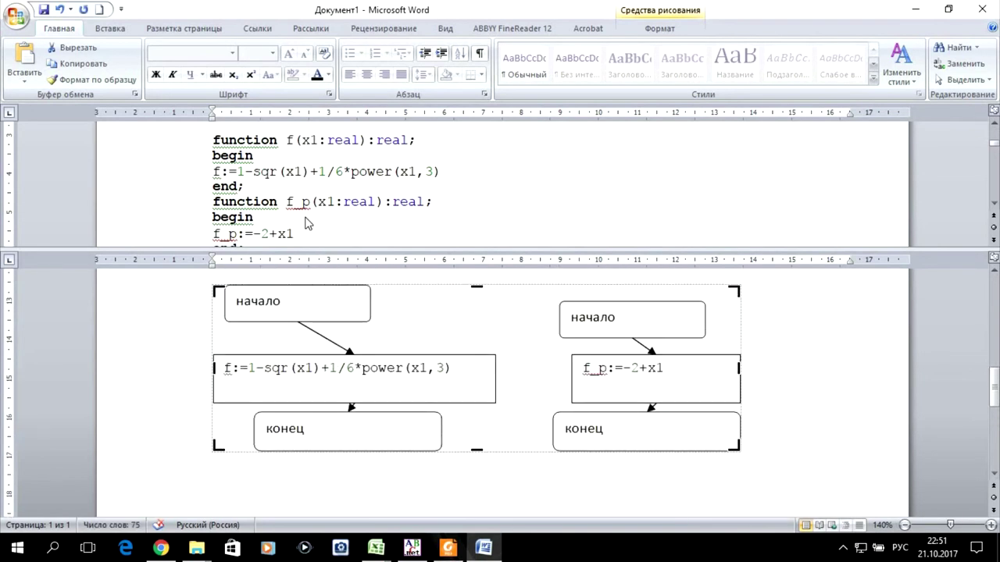
{"action": "triple_click", "coordinate": [306, 233]}
{"action": "scroll", "coordinate": [306, 219], "scroll_direction": "down", "scroll_amount": 2}
{"action": "scroll", "coordinate": [307, 216], "scroll_direction": "down", "scroll_amount": 1}
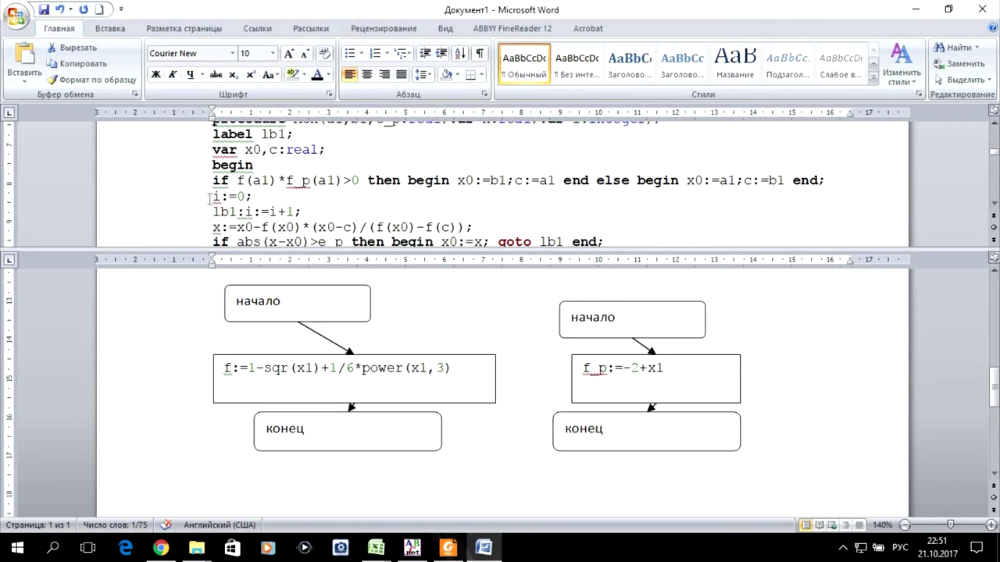
Step: Insert a new blank drawing canvas below the existing flowcharts
{"action": "left_click", "coordinate": [110, 28]}
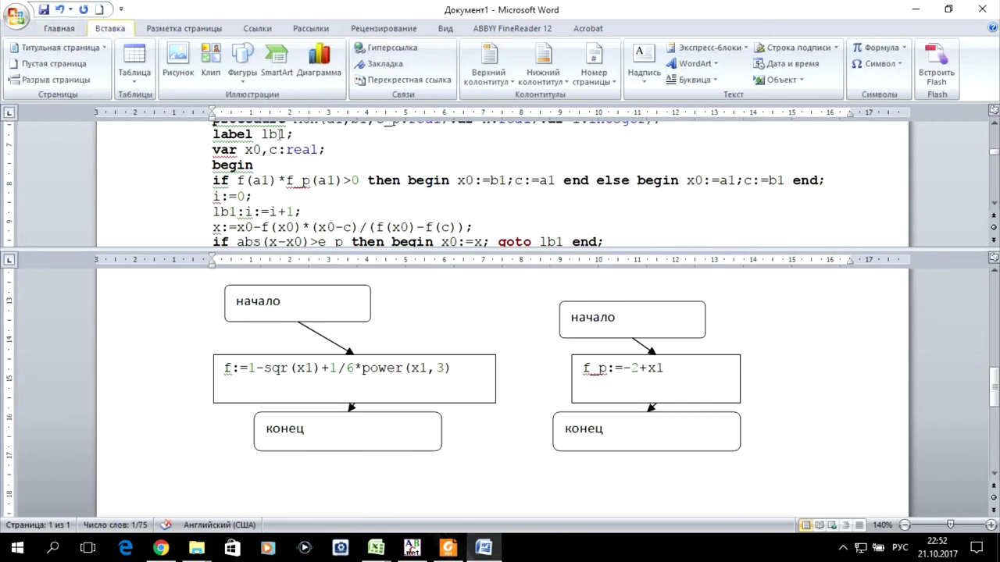
{"action": "left_click", "coordinate": [811, 422]}
{"action": "left_click", "coordinate": [811, 422]}
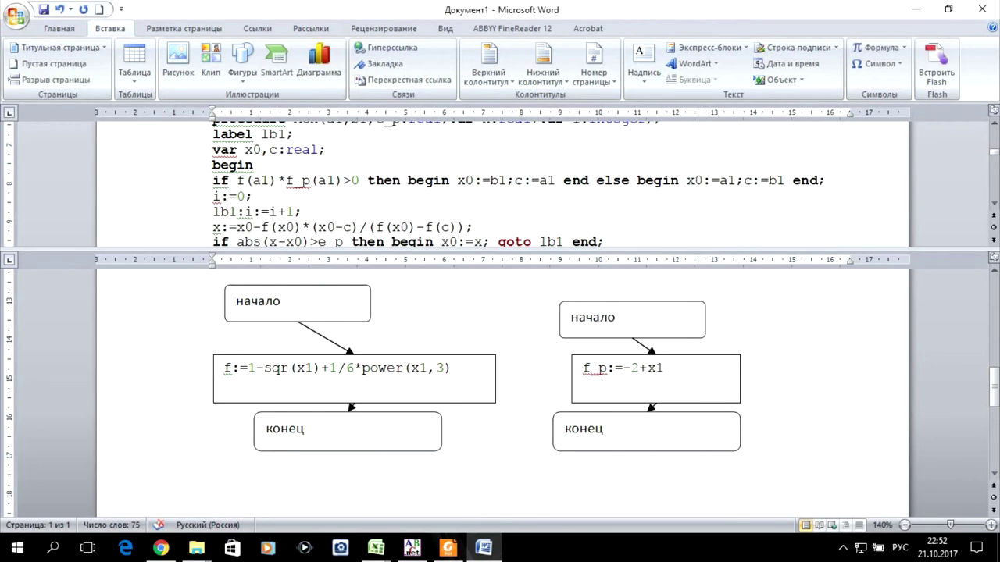
{"action": "left_click", "coordinate": [242, 86]}
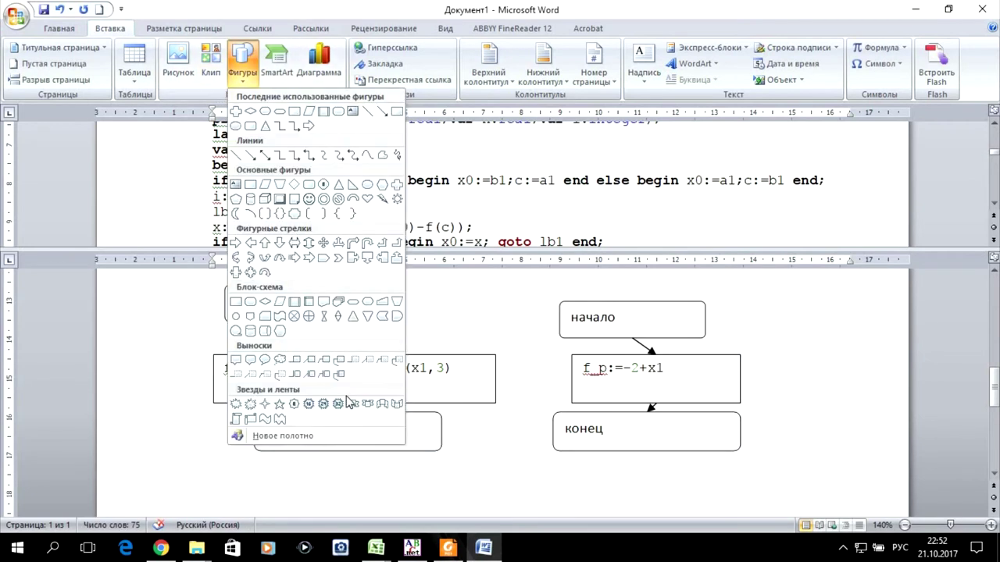
{"action": "left_click", "coordinate": [282, 436]}
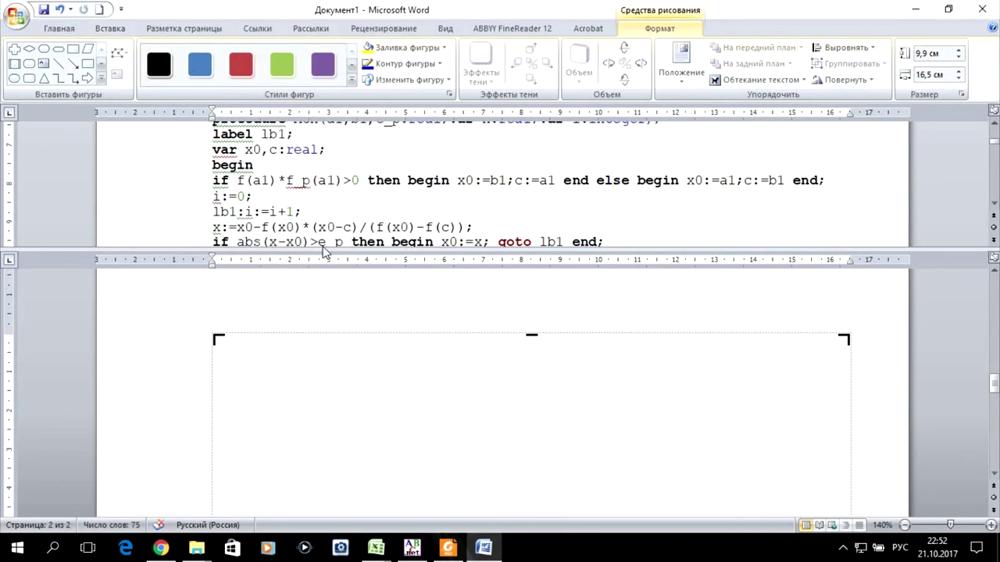
Step: Draw a rounded start box with a predefined-process box beneath it on the new canvas
{"action": "left_click", "coordinate": [29, 79]}
{"action": "left_click_drag", "start_coordinate": [326, 346], "coordinate": [517, 382]}
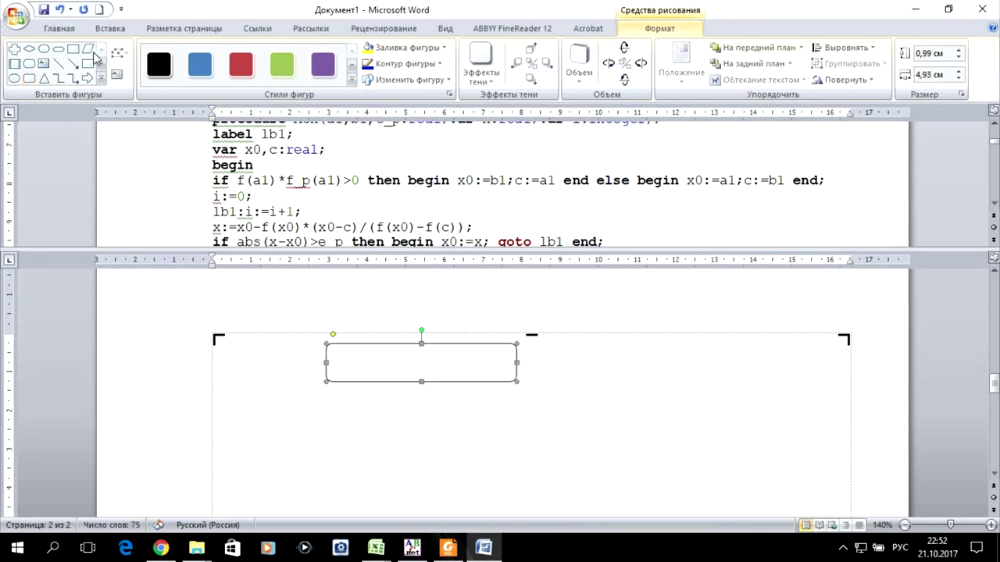
{"action": "left_click", "coordinate": [14, 64]}
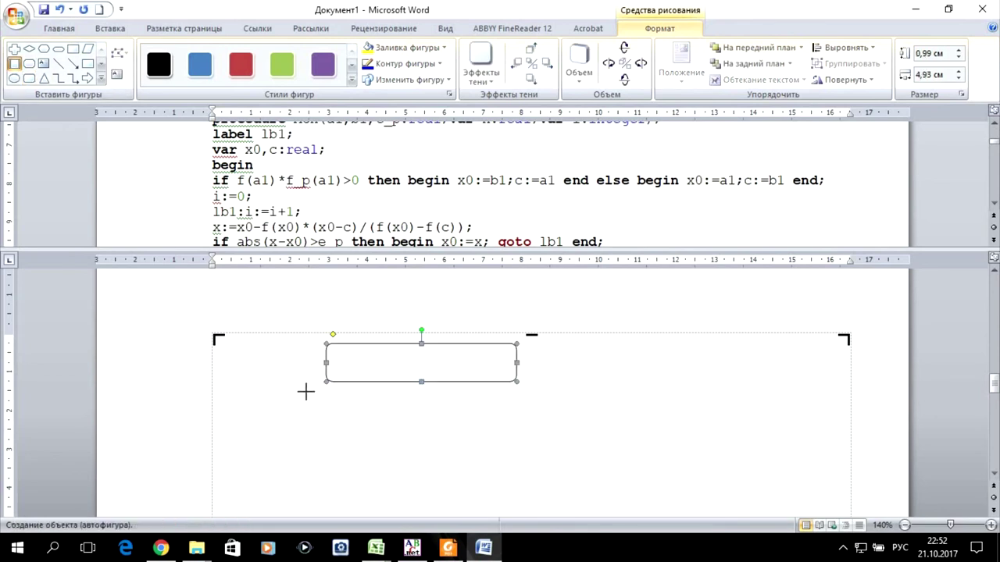
{"action": "left_click_drag", "start_coordinate": [332, 394], "coordinate": [511, 422]}
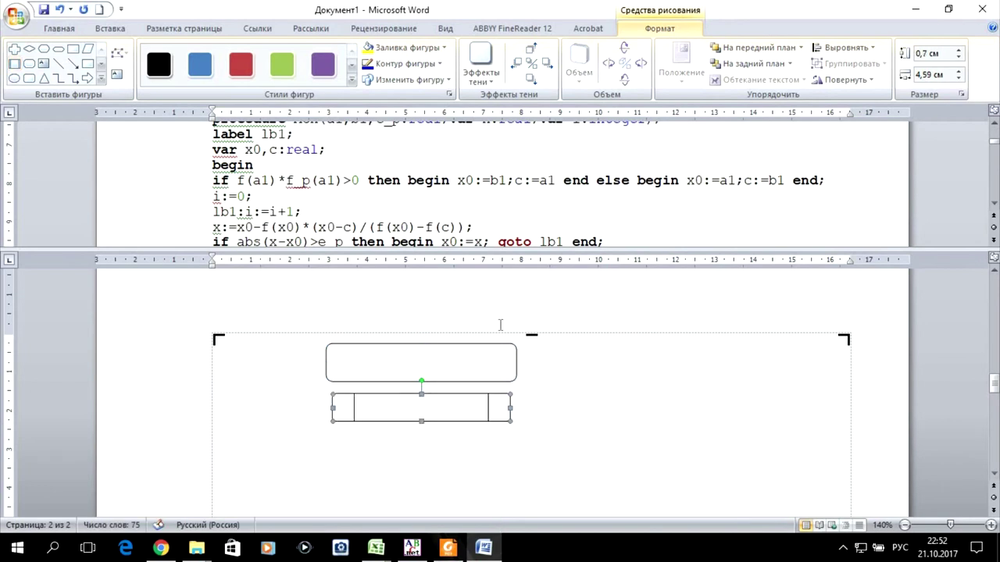
{"action": "scroll", "coordinate": [446, 190], "scroll_direction": "down", "scroll_amount": 1}
{"action": "scroll", "coordinate": [447, 191], "scroll_direction": "up", "scroll_amount": 1}
{"action": "left_click", "coordinate": [892, 361]}
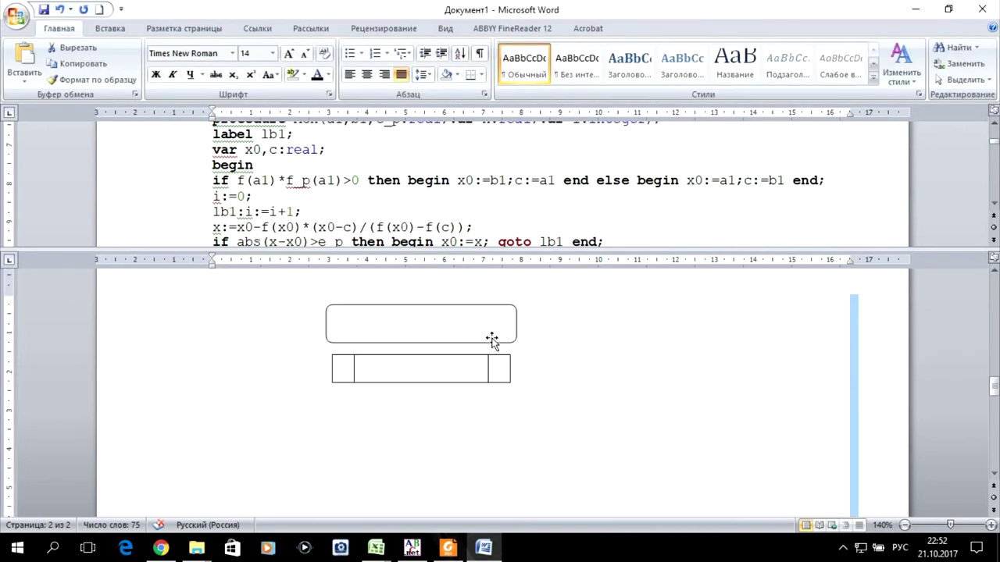
{"action": "left_click", "coordinate": [493, 342]}
{"action": "left_click", "coordinate": [109, 28]}
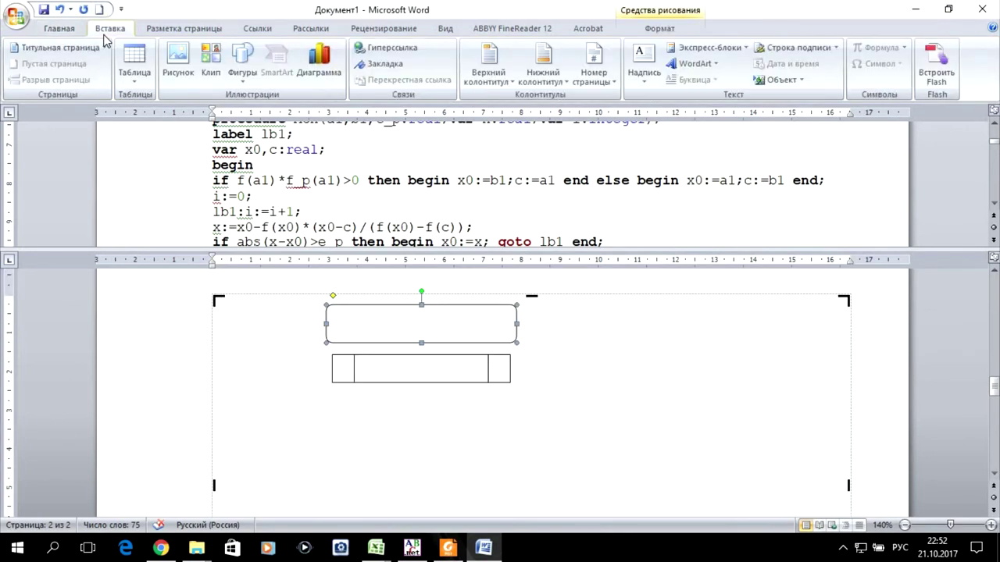
{"action": "left_click", "coordinate": [243, 79]}
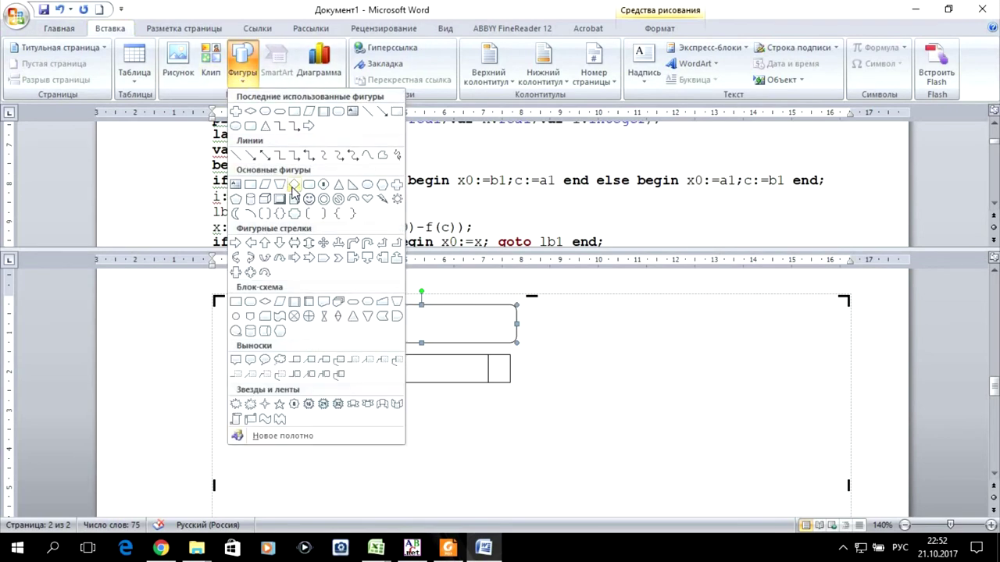
Step: Draw a decision diamond below the existing flowchart
{"action": "left_click", "coordinate": [265, 302]}
{"action": "left_click_drag", "start_coordinate": [340, 400], "coordinate": [531, 453]}
{"action": "scroll", "coordinate": [610, 381], "scroll_direction": "down", "scroll_amount": 1}
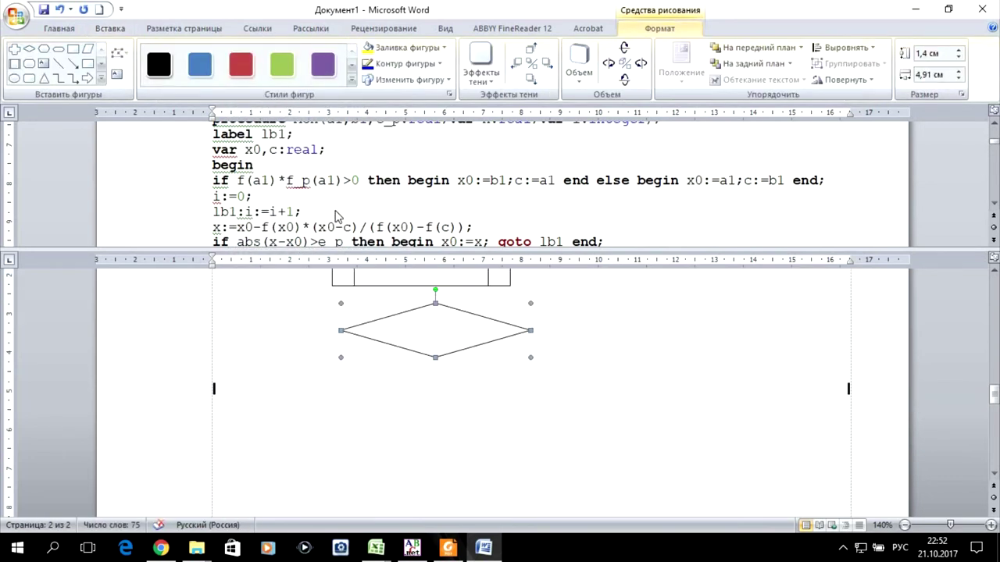
Step: Draw two rectangles side by side beneath the diamond, left and right
{"action": "left_click", "coordinate": [86, 64]}
{"action": "left_click_drag", "start_coordinate": [238, 376], "coordinate": [394, 428]}
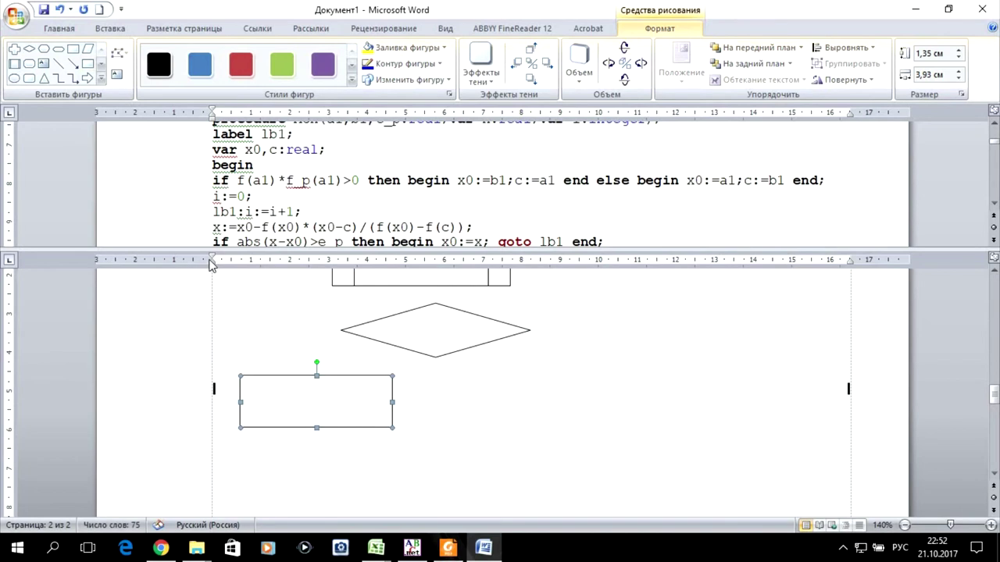
{"action": "left_click", "coordinate": [74, 50]}
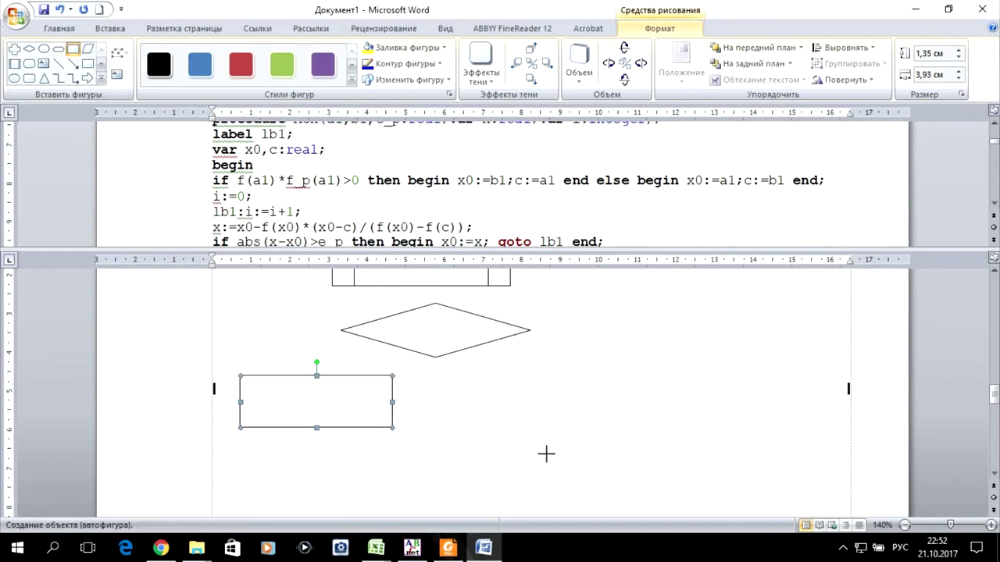
{"action": "left_click_drag", "start_coordinate": [505, 375], "coordinate": [652, 427]}
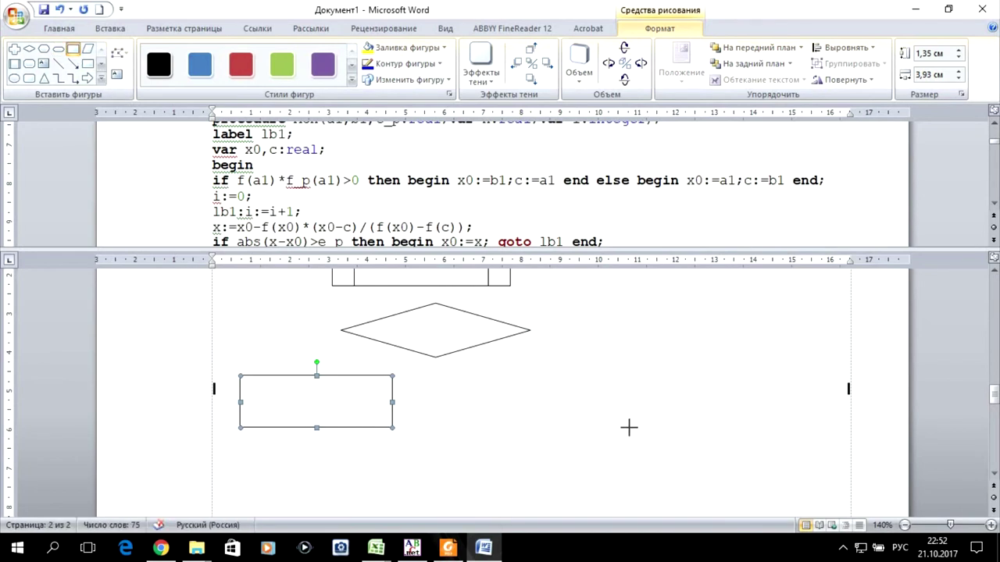
{"action": "scroll", "coordinate": [441, 333], "scroll_direction": "down", "scroll_amount": 2}
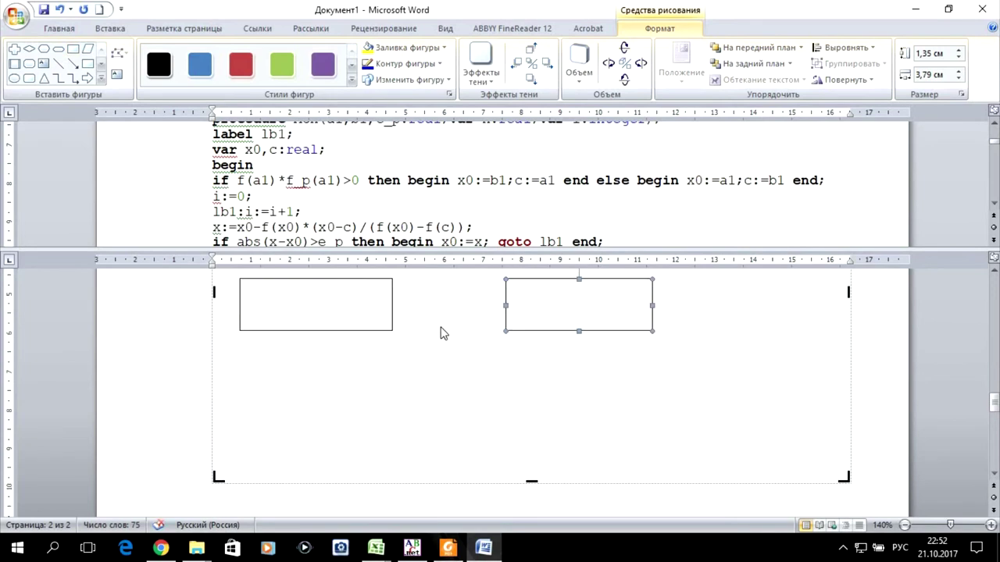
{"action": "scroll", "coordinate": [547, 414], "scroll_direction": "down", "scroll_amount": 2}
{"action": "scroll", "coordinate": [520, 387], "scroll_direction": "down", "scroll_amount": 1}
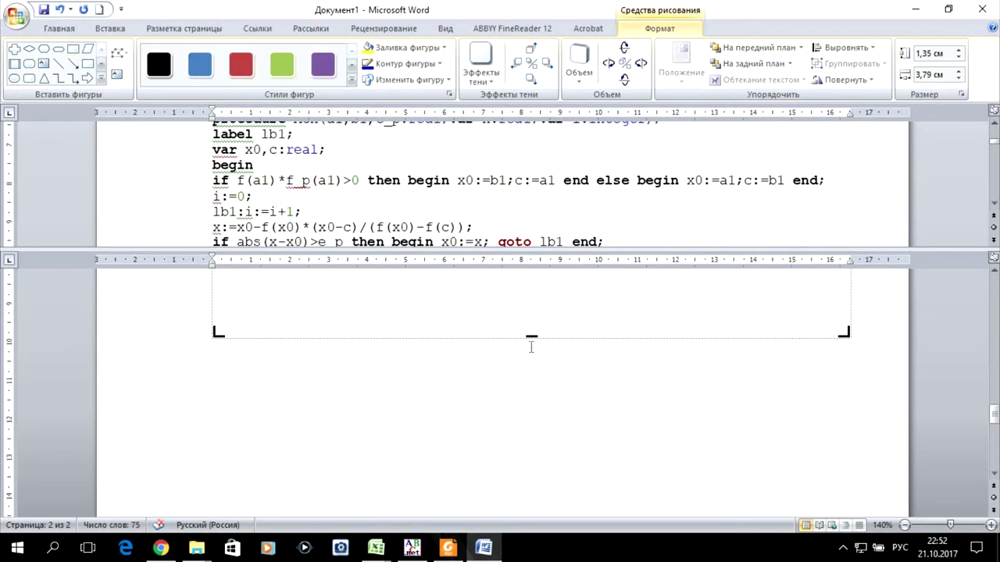
Step: Draw a smaller rectangle centered below the two boxes
{"action": "left_click", "coordinate": [555, 512]}
{"action": "scroll", "coordinate": [551, 493], "scroll_direction": "up", "scroll_amount": 3}
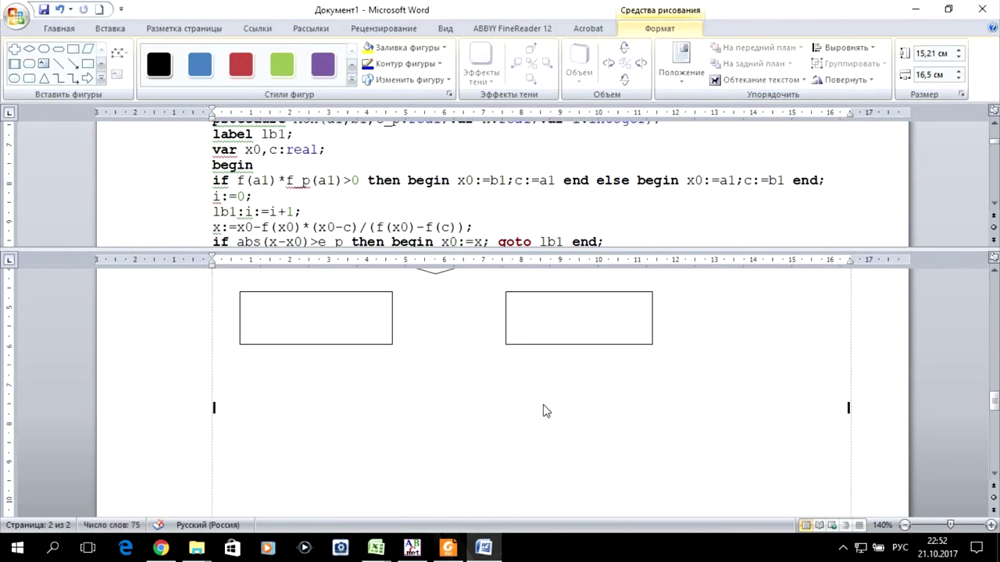
{"action": "scroll", "coordinate": [435, 373], "scroll_direction": "up", "scroll_amount": 1}
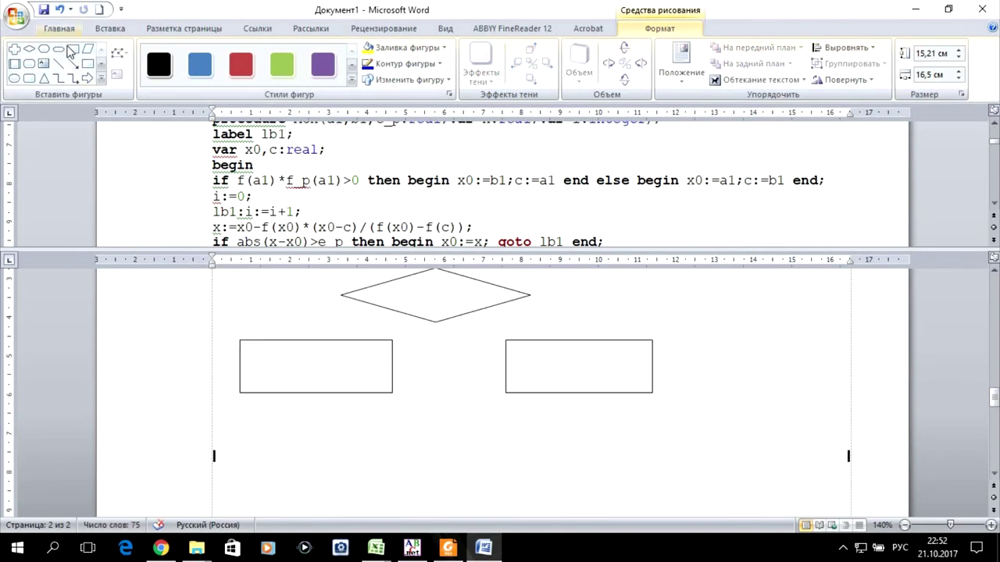
{"action": "left_click", "coordinate": [73, 52]}
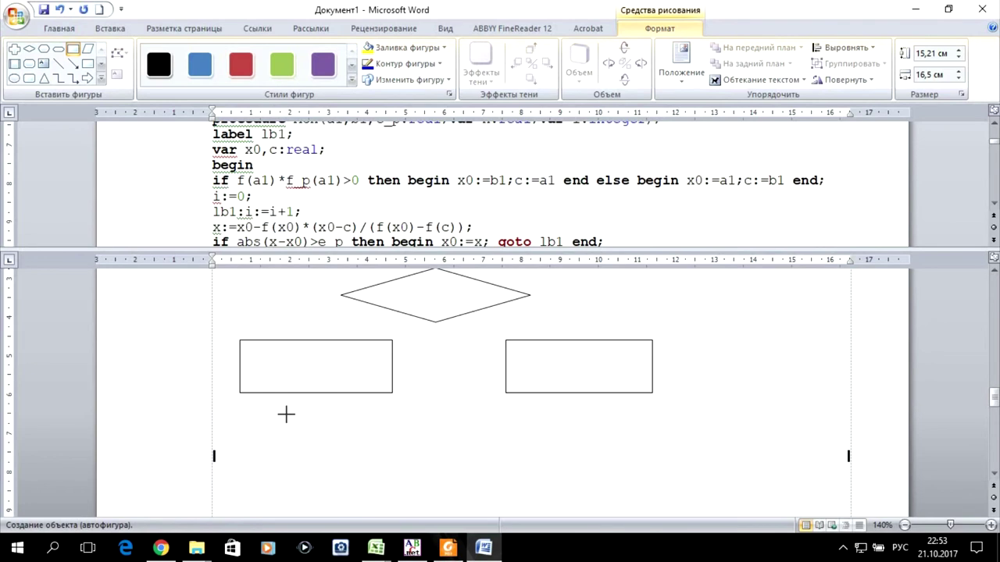
{"action": "left_click_drag", "start_coordinate": [366, 417], "coordinate": [503, 451]}
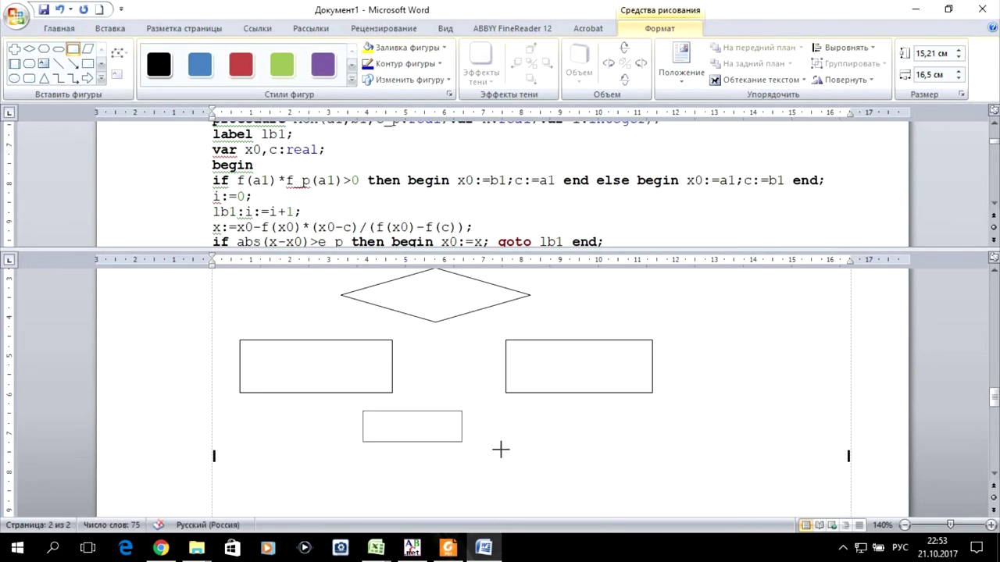
Step: Draw a large process rectangle with a decision diamond beneath it
{"action": "left_click", "coordinate": [74, 49]}
{"action": "left_click_drag", "start_coordinate": [332, 382], "coordinate": [553, 461]}
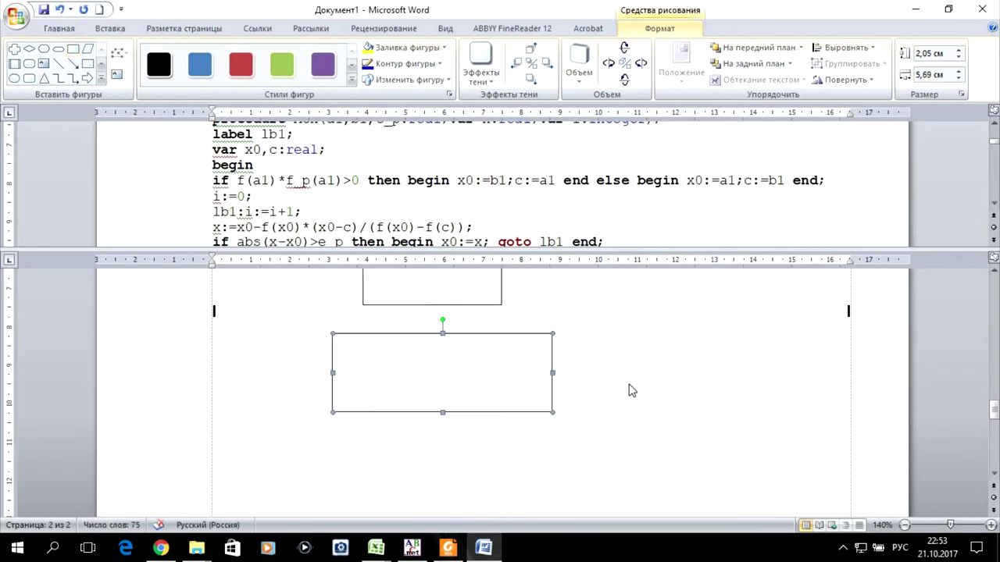
{"action": "scroll", "coordinate": [632, 390], "scroll_direction": "down", "scroll_amount": 1}
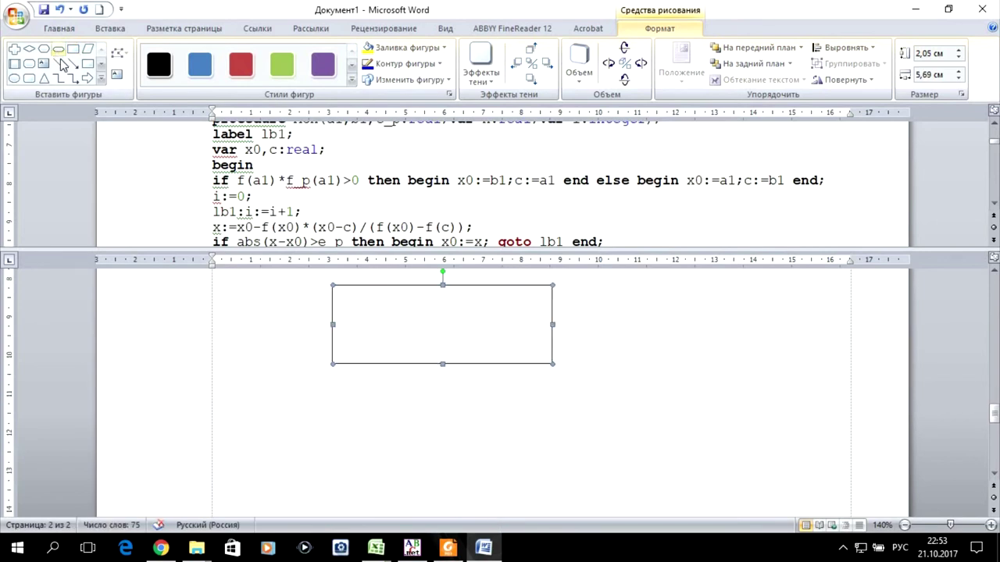
{"action": "left_click", "coordinate": [29, 48]}
{"action": "left_click_drag", "start_coordinate": [347, 384], "coordinate": [561, 475]}
{"action": "scroll", "coordinate": [594, 381], "scroll_direction": "down", "scroll_amount": 1}
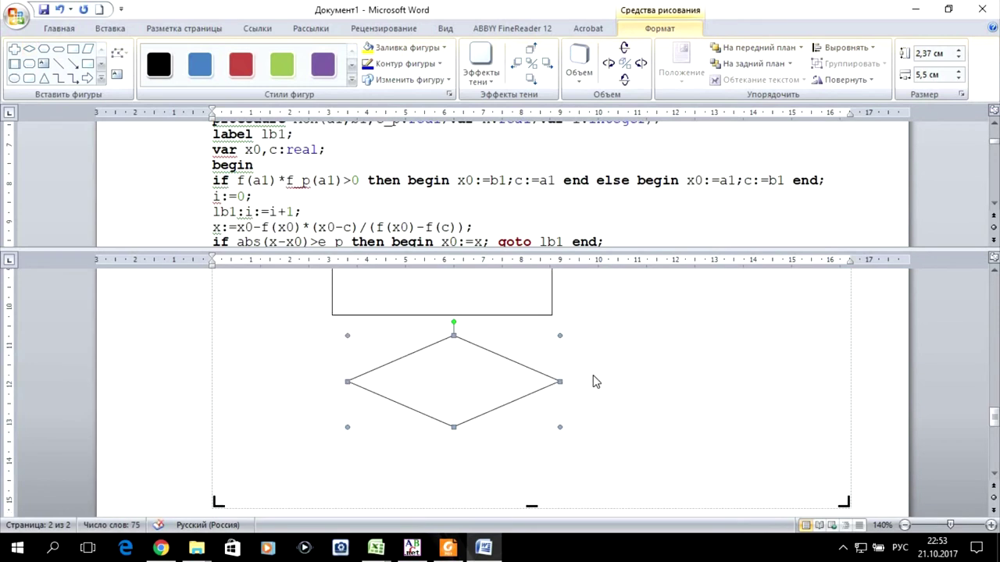
Step: Draw small rectangles to the left and right of the new diamond
{"action": "left_click", "coordinate": [73, 48]}
{"action": "left_click_drag", "start_coordinate": [234, 362], "coordinate": [323, 424]}
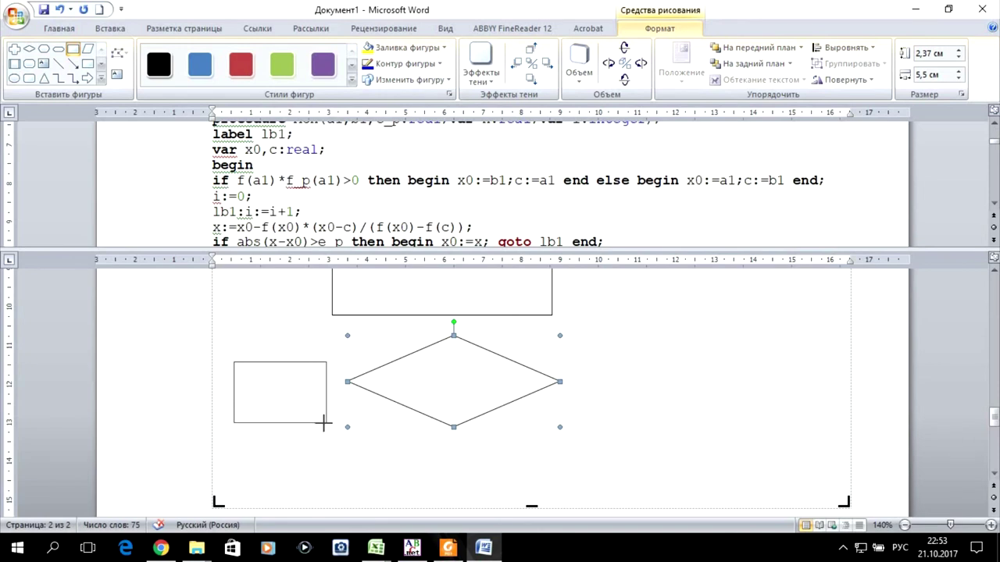
{"action": "left_click_drag", "start_coordinate": [323, 423], "coordinate": [334, 414]}
{"action": "scroll", "coordinate": [547, 422], "scroll_direction": "up", "scroll_amount": 2}
{"action": "scroll", "coordinate": [544, 420], "scroll_direction": "up", "scroll_amount": 3}
{"action": "scroll", "coordinate": [304, 318], "scroll_direction": "down", "scroll_amount": 4}
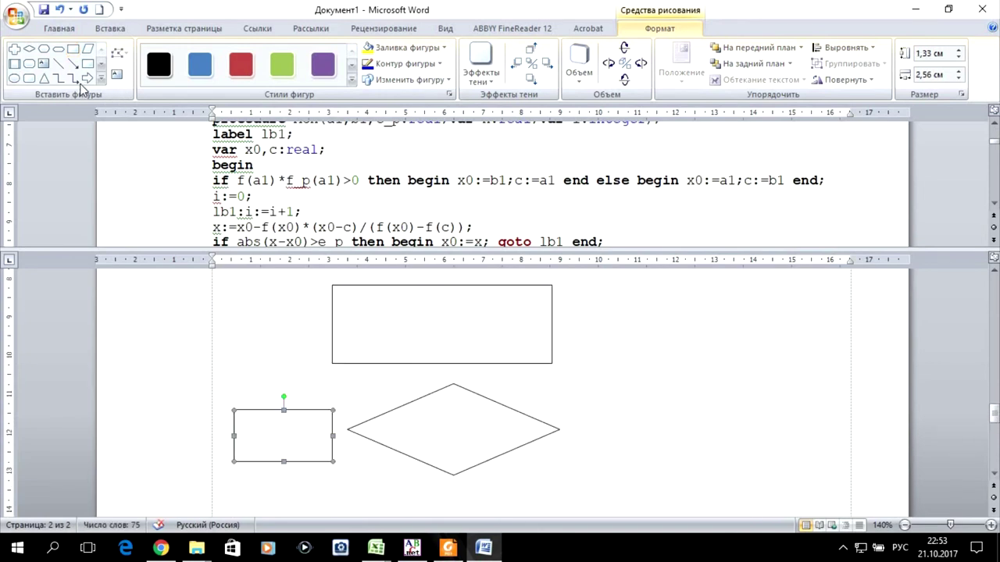
{"action": "left_click", "coordinate": [29, 78]}
{"action": "left_click_drag", "start_coordinate": [614, 406], "coordinate": [786, 460]}
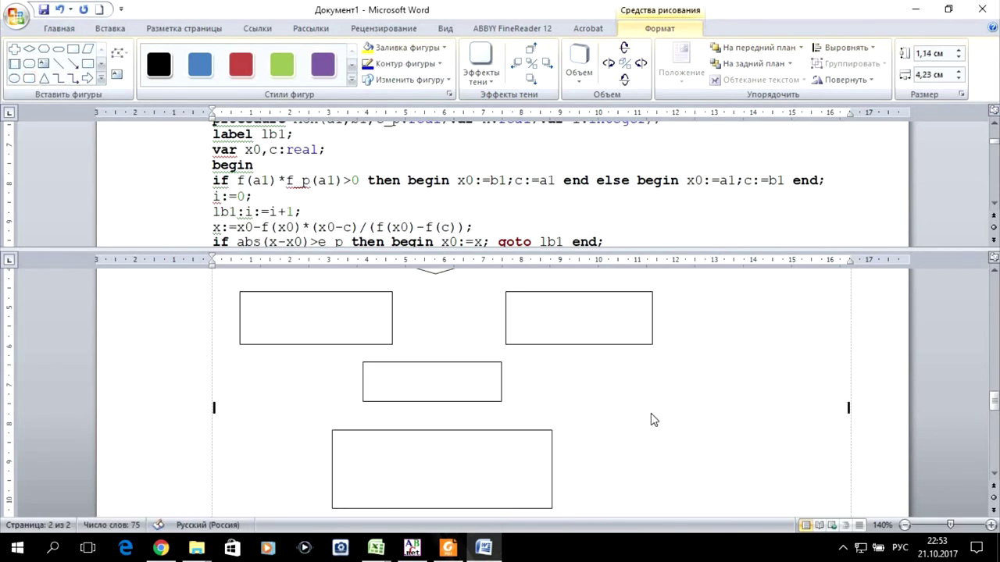
{"action": "scroll", "coordinate": [650, 414], "scroll_direction": "up", "scroll_amount": 2}
{"action": "scroll", "coordinate": [651, 413], "scroll_direction": "up", "scroll_amount": 3}
{"action": "scroll", "coordinate": [651, 414], "scroll_direction": "down", "scroll_amount": 2}
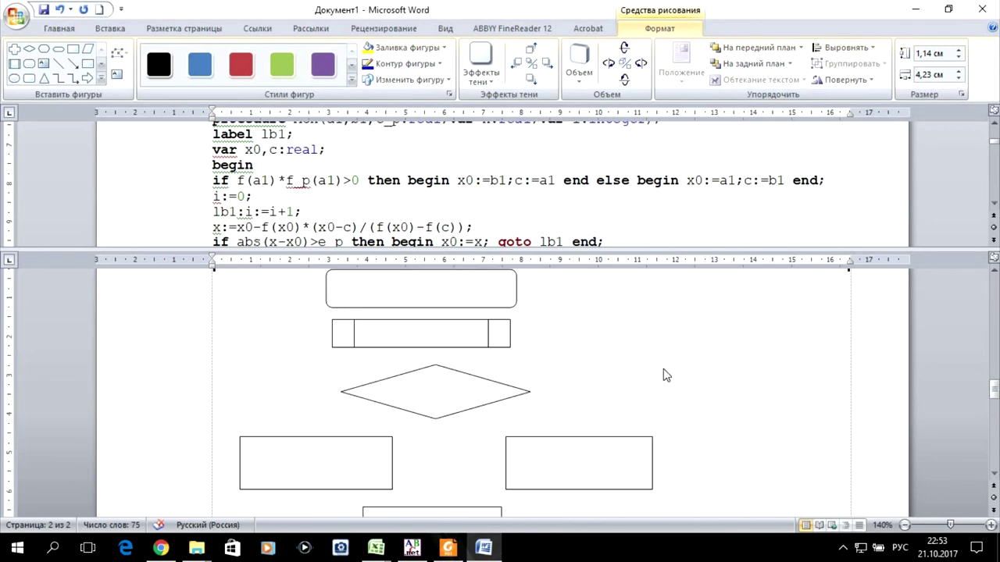
{"action": "scroll", "coordinate": [457, 302], "scroll_direction": "up", "scroll_amount": 1}
{"action": "scroll", "coordinate": [462, 417], "scroll_direction": "up", "scroll_amount": 1}
{"action": "left_click", "coordinate": [435, 388]}
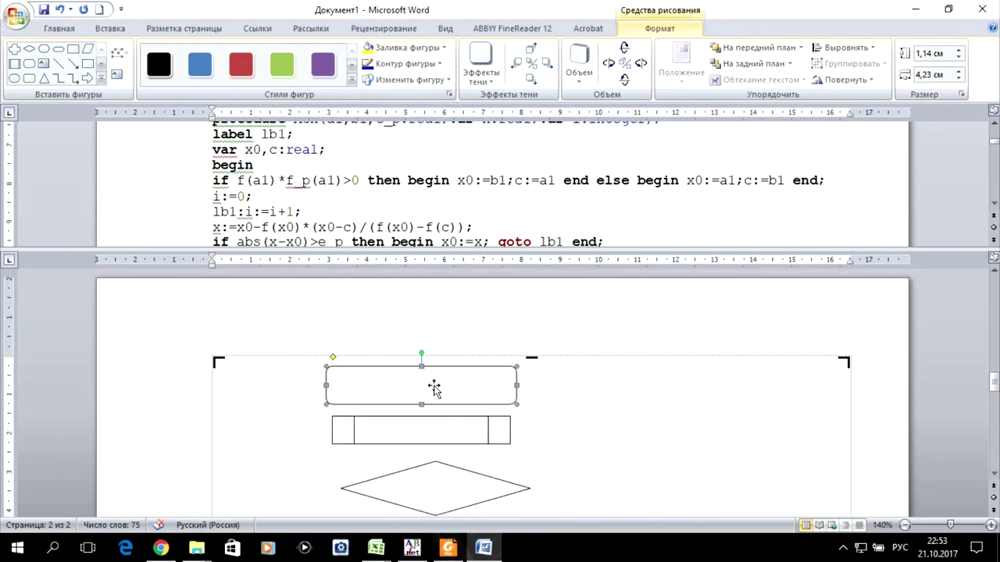
Step: Label the rounded start shape 'начало'
{"action": "right_click", "coordinate": [435, 391]}
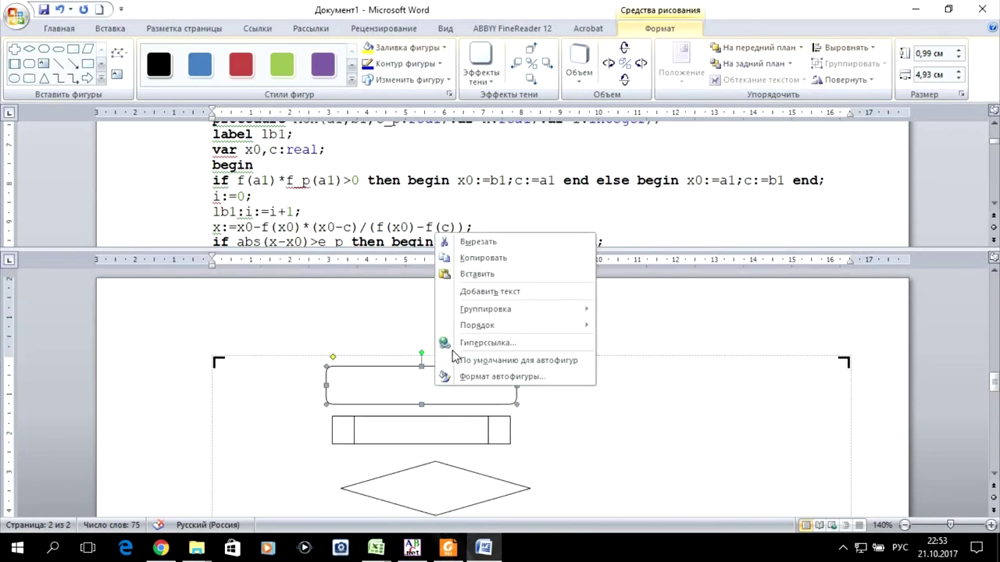
{"action": "left_click", "coordinate": [502, 291]}
{"action": "type", "text": "нача"}
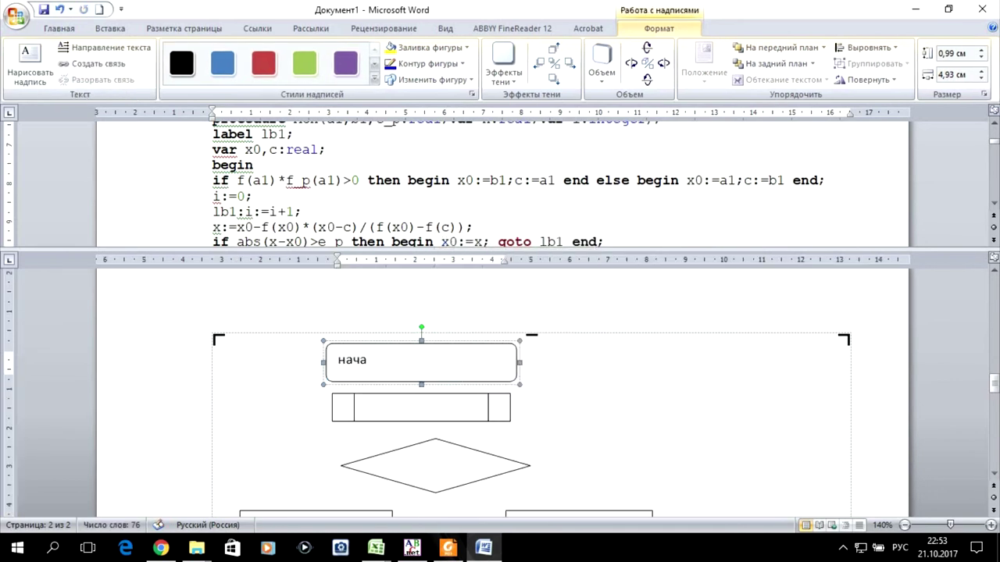
{"action": "type", "text": "ло"}
{"action": "left_click", "coordinate": [326, 188]}
Step: Copy 'f(a1)*f_p' from the Pascal code line
{"action": "mouse_move", "coordinate": [237, 181]}
{"action": "left_mouse_down"}
{"action": "mouse_move", "coordinate": [312, 180]}
{"action": "mouse_move", "coordinate": [238, 181]}
{"action": "left_mouse_up"}
{"action": "left_click", "coordinate": [312, 180]}
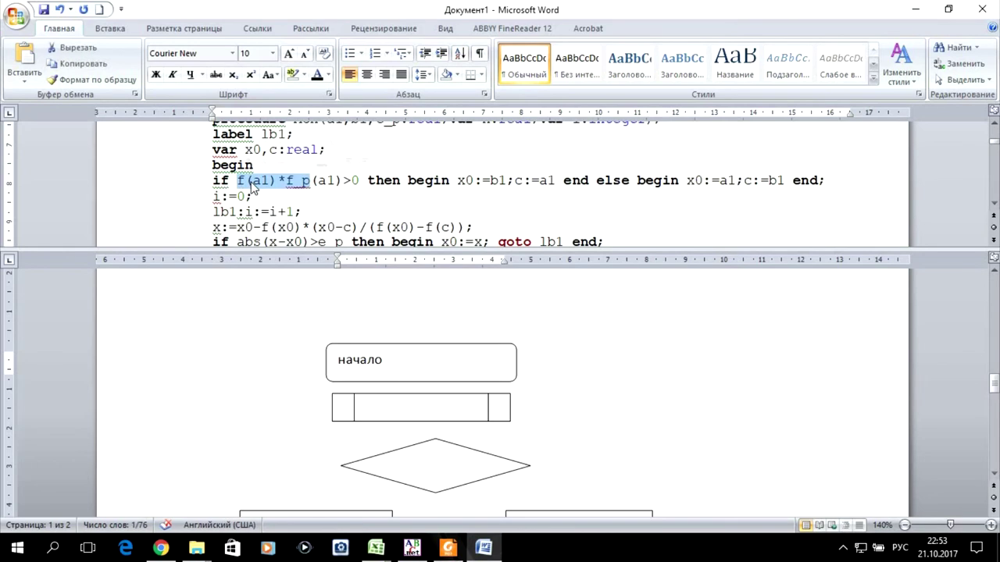
{"action": "right_click", "coordinate": [252, 188]}
{"action": "left_click", "coordinate": [289, 204]}
Step: Paste the copied text into the subroutine box and edit it to read 'F,f_p'
{"action": "left_click", "coordinate": [419, 412]}
{"action": "left_click", "coordinate": [416, 407]}
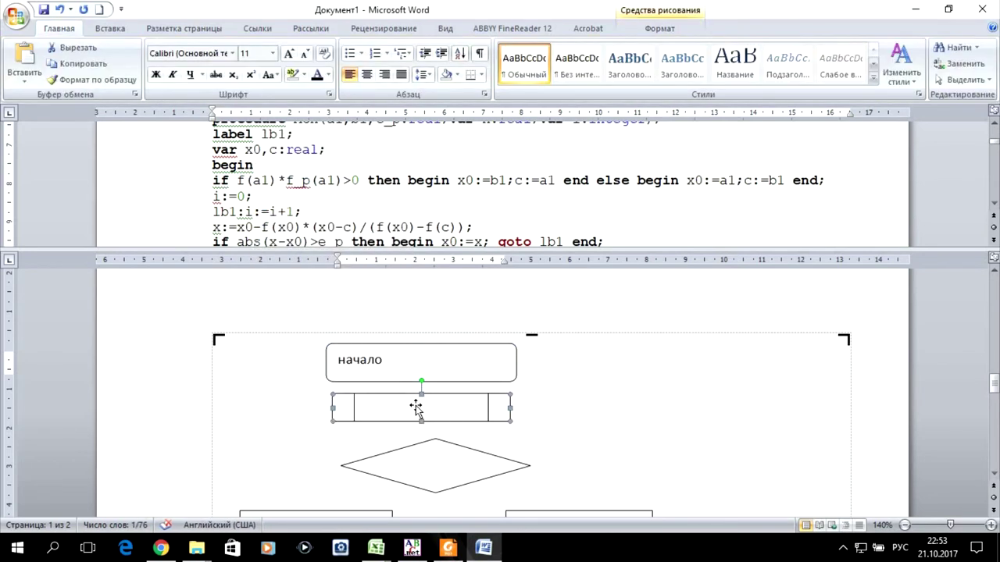
{"action": "right_click", "coordinate": [417, 407]}
{"action": "left_click", "coordinate": [510, 313]}
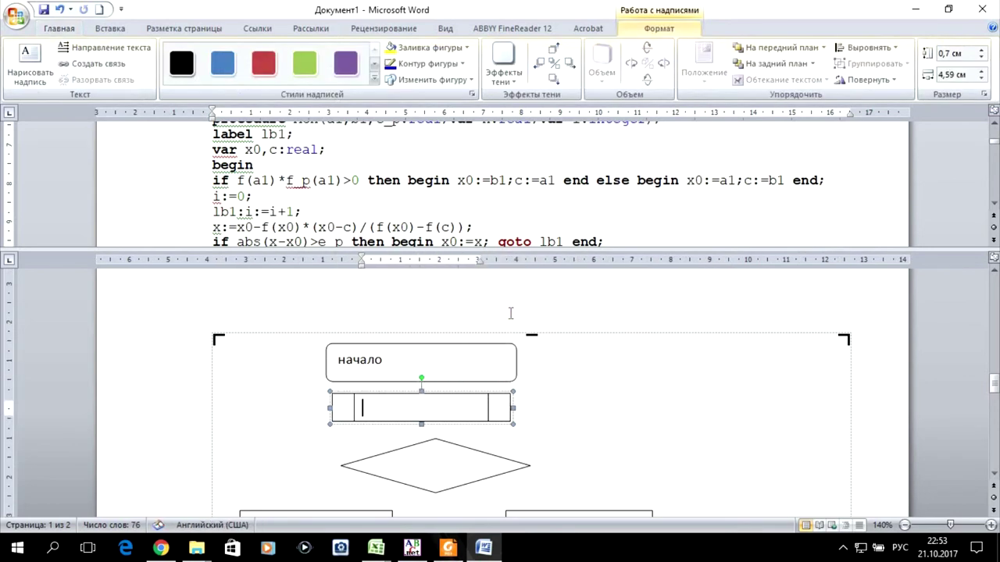
{"action": "type", "text": "f(a1)*f_p"}
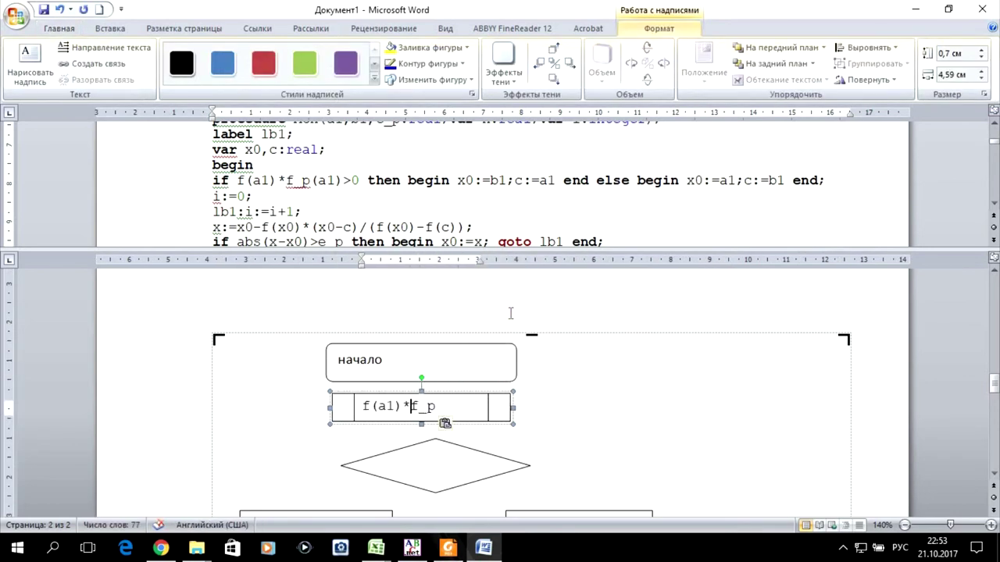
{"action": "key", "text": "BackSpace"}
{"action": "key", "text": "BackSpace"}
{"action": "key", "text": "BackSpace"}
{"action": "key", "text": "BackSpace"}
{"action": "key", "text": "BackSpace"}
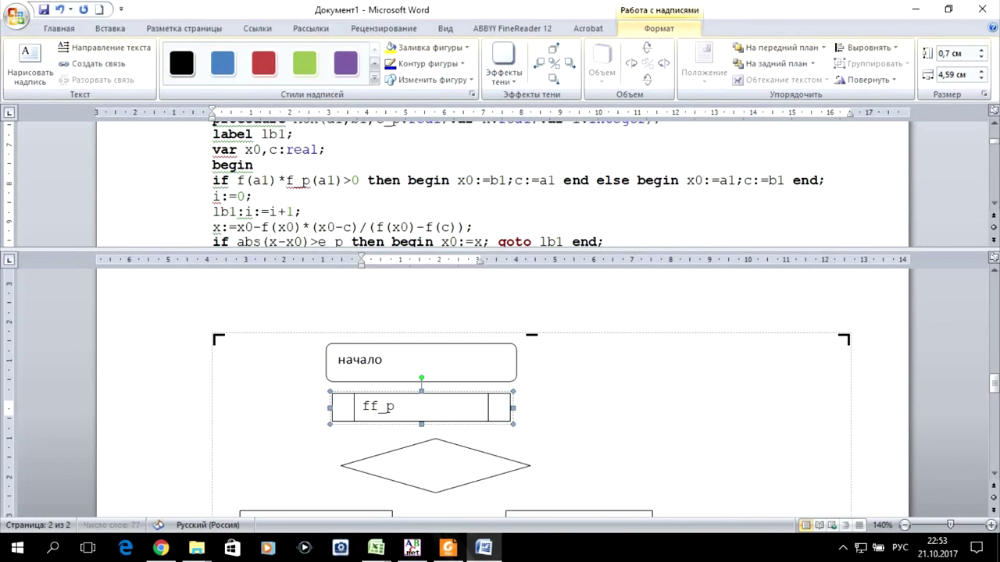
{"action": "type", "text": "б"}
{"action": "key", "text": "BackSpace"}
{"action": "type", "text": ","}
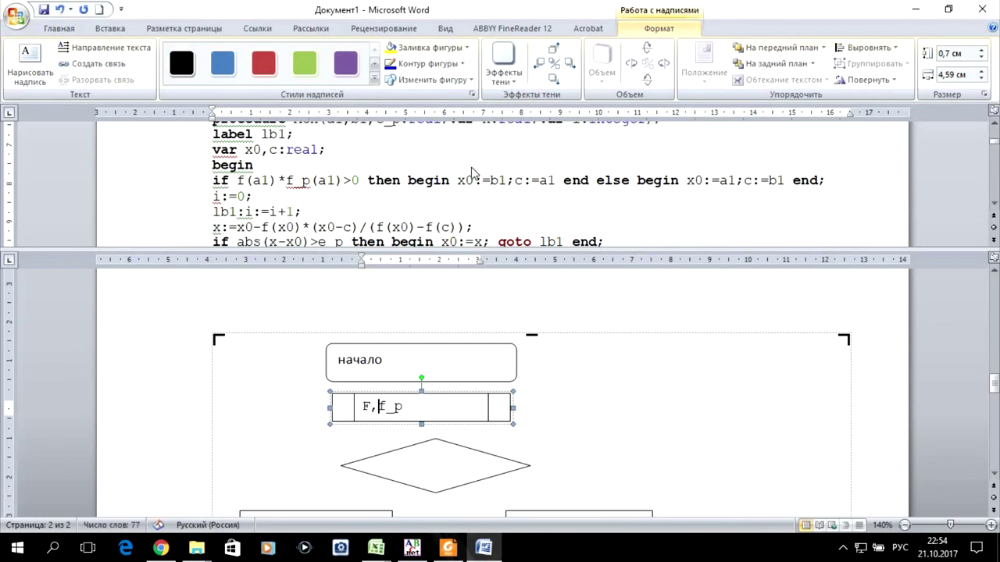
Step: Copy the condition 'f(a1)*f_p(a1)>0' from the code
{"action": "scroll", "coordinate": [470, 179], "scroll_direction": "down", "scroll_amount": 1}
{"action": "left_click_drag", "start_coordinate": [237, 132], "coordinate": [359, 137]}
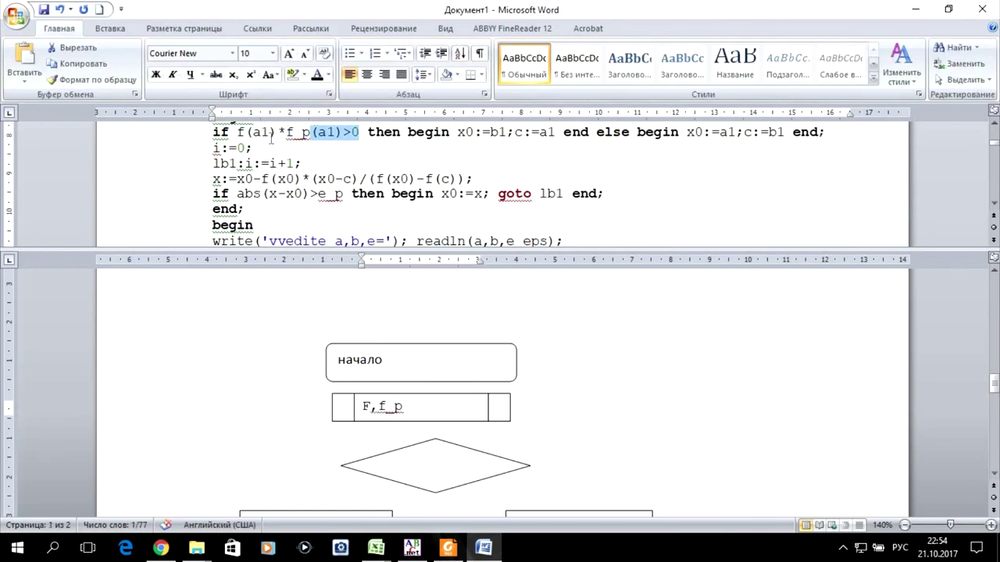
{"action": "left_click", "coordinate": [238, 132]}
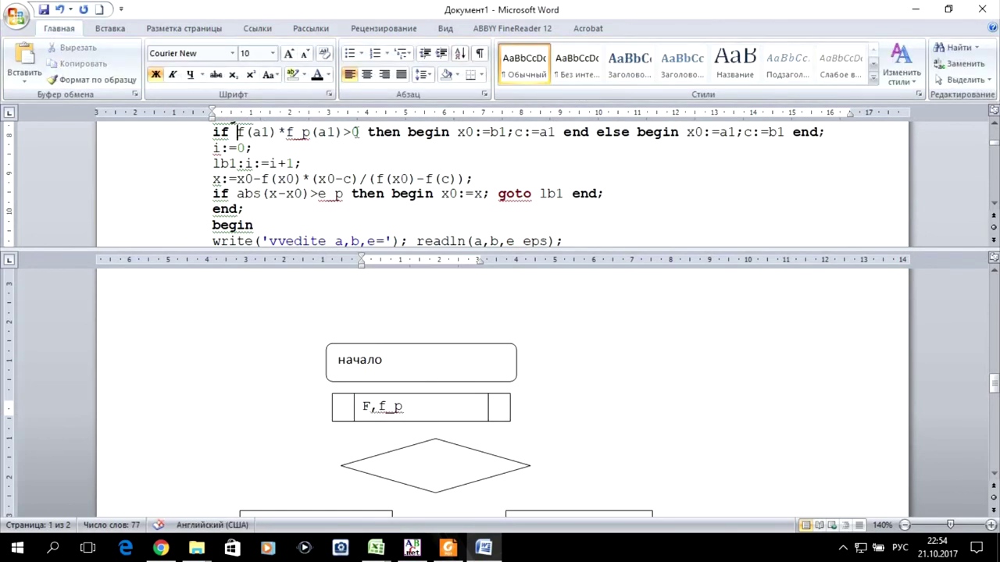
{"action": "left_click", "coordinate": [354, 132], "text": "shift"}
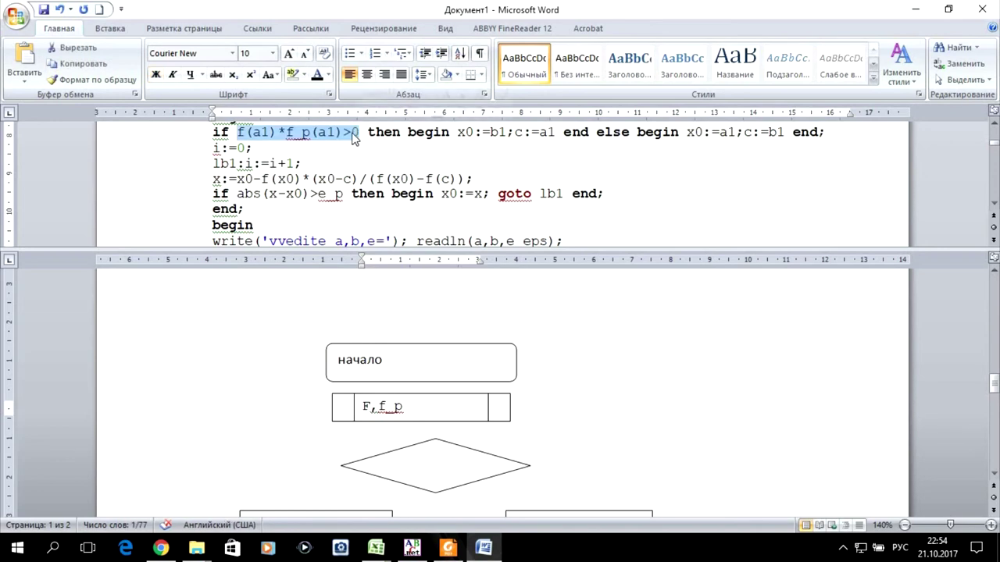
{"action": "right_click", "coordinate": [353, 135]}
{"action": "left_click", "coordinate": [387, 157]}
{"action": "scroll", "coordinate": [537, 392], "scroll_direction": "down", "scroll_amount": 1}
{"action": "left_click", "coordinate": [446, 401]}
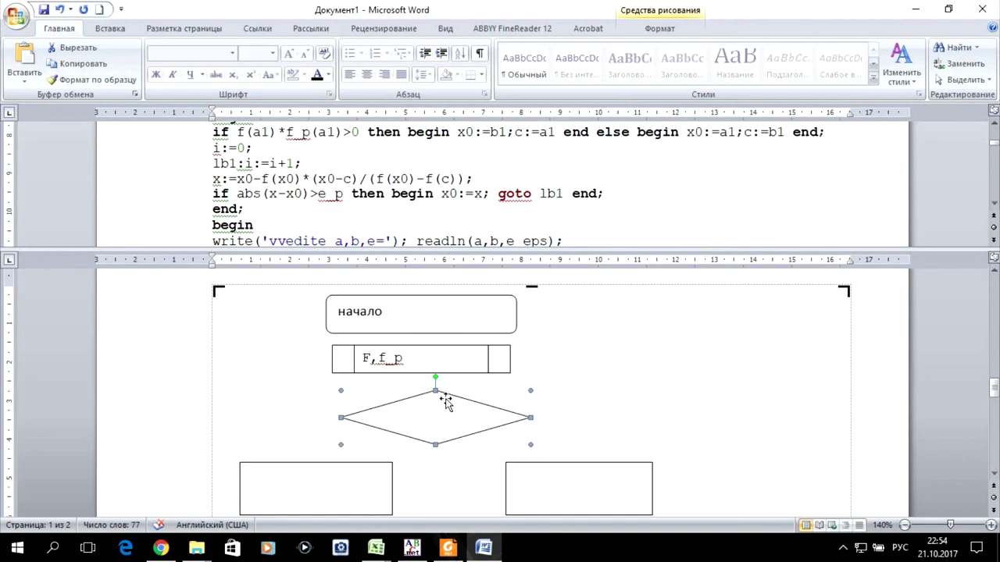
Step: Put 'f(a1)*f_p(a1)>0' in the diamond and widen it to about 7.17 cm
{"action": "right_click", "coordinate": [446, 402]}
{"action": "left_click", "coordinate": [501, 305]}
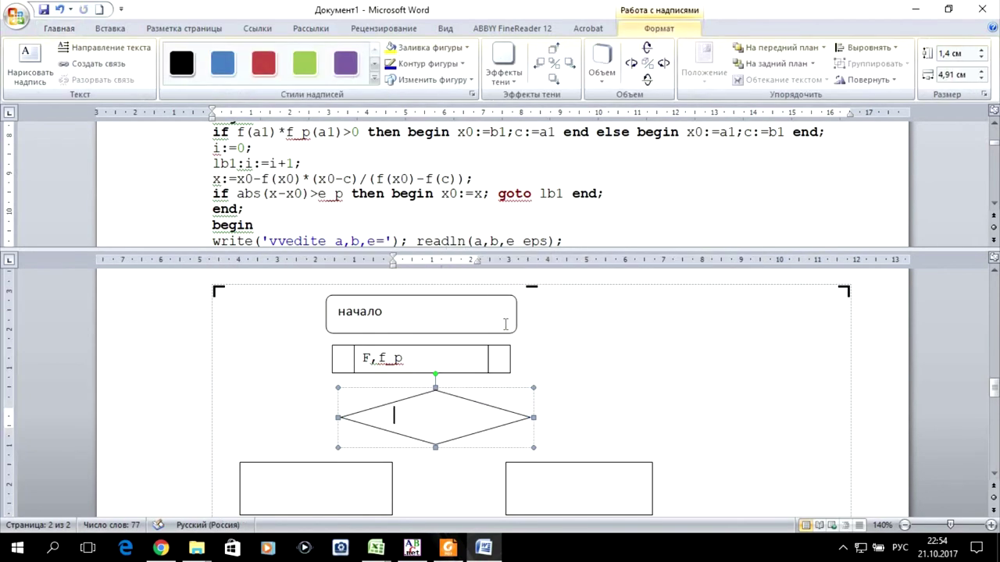
{"action": "key", "text": "ctrl+v"}
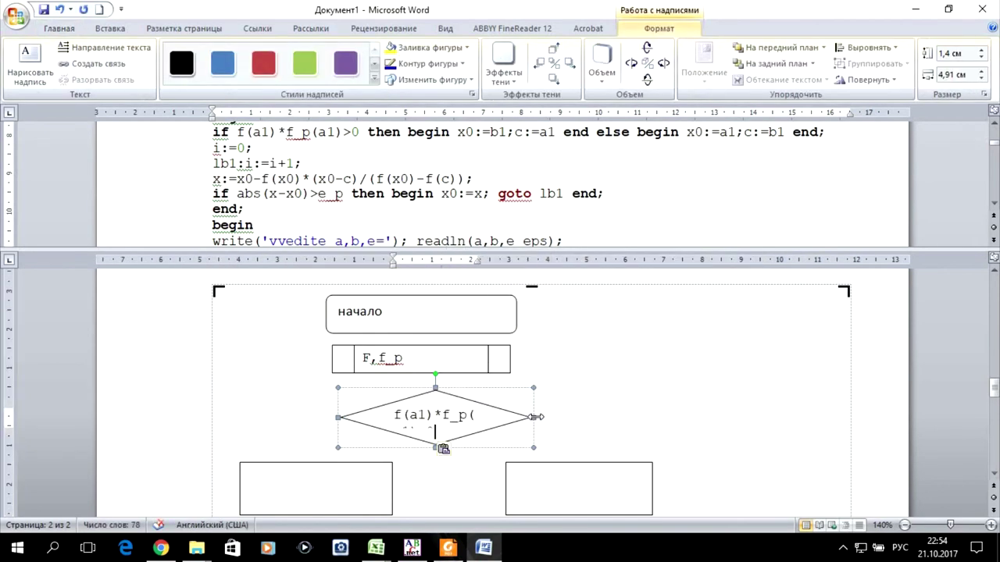
{"action": "left_click_drag", "start_coordinate": [533, 418], "coordinate": [567, 417]}
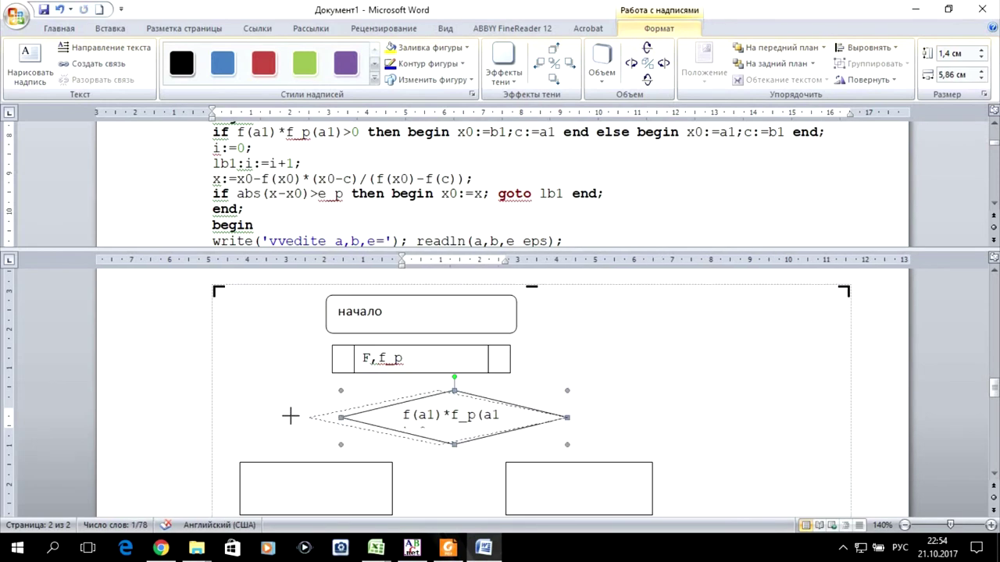
{"action": "left_click_drag", "start_coordinate": [341, 417], "coordinate": [290, 417]}
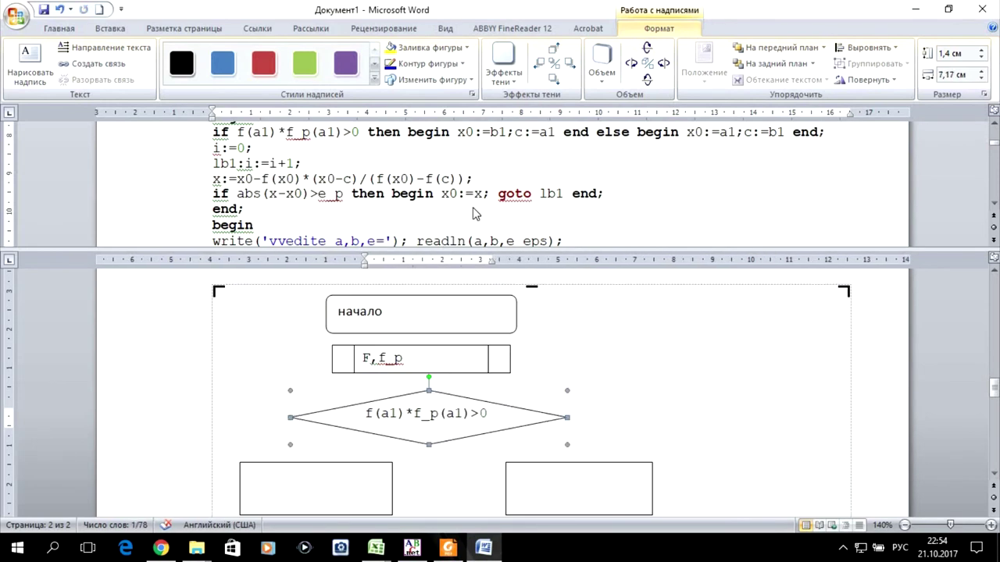
{"action": "left_click", "coordinate": [472, 145]}
{"action": "left_click_drag", "start_coordinate": [458, 132], "coordinate": [556, 132]}
{"action": "key", "text": "ctrl+c"}
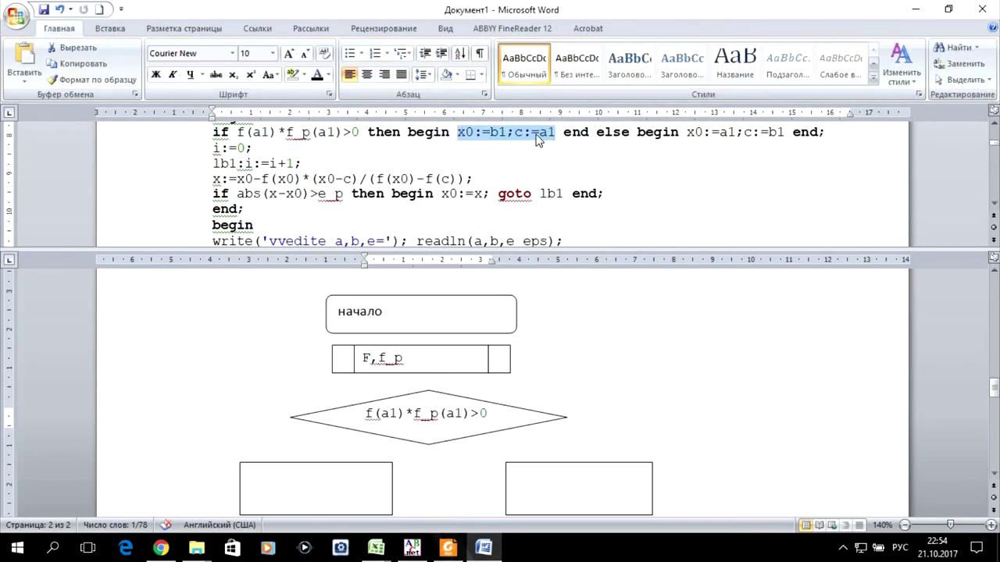
Step: Label the left branch box with 'x0:=b1;c:=a1' copied from the code
{"action": "right_click", "coordinate": [536, 134]}
{"action": "left_click", "coordinate": [566, 156]}
{"action": "left_click", "coordinate": [346, 473]}
{"action": "scroll", "coordinate": [338, 460], "scroll_direction": "down", "scroll_amount": 1}
{"action": "left_click", "coordinate": [338, 460]}
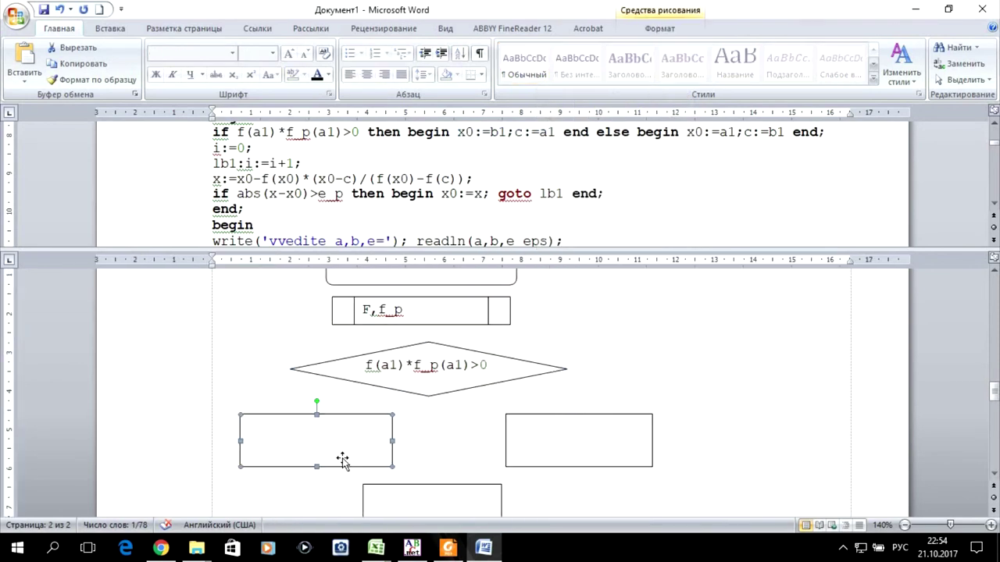
{"action": "right_click", "coordinate": [342, 446]}
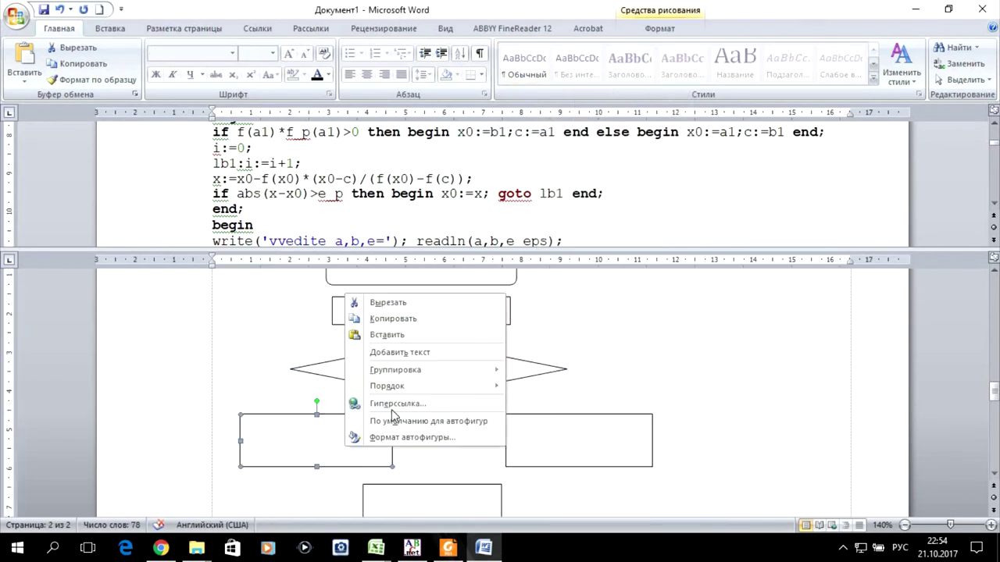
{"action": "left_click", "coordinate": [410, 353]}
{"action": "key", "text": "ctrl+v"}
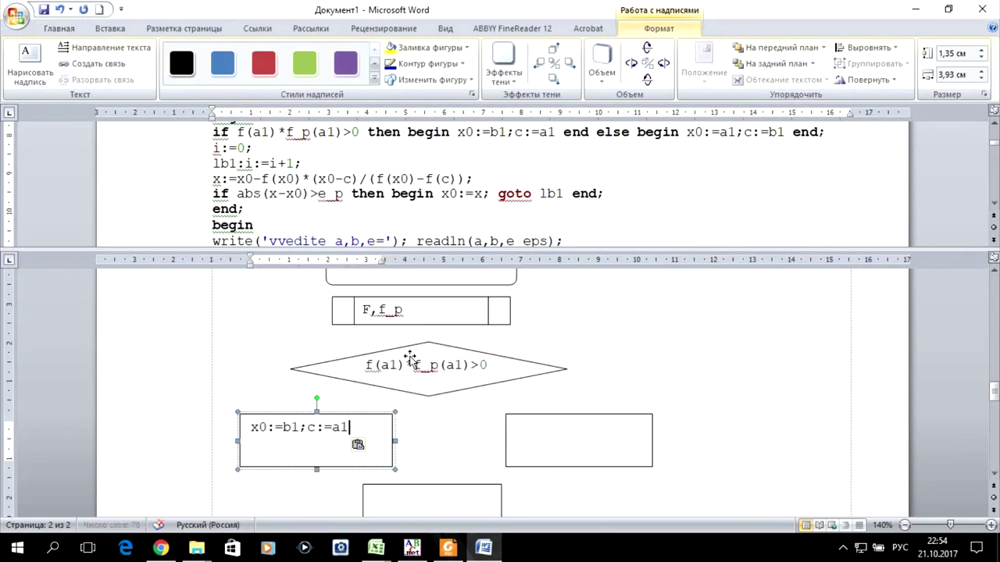
Step: Label the right branch box with 'x0:=a1;c:=b1' copied from the code
{"action": "left_click", "coordinate": [694, 133]}
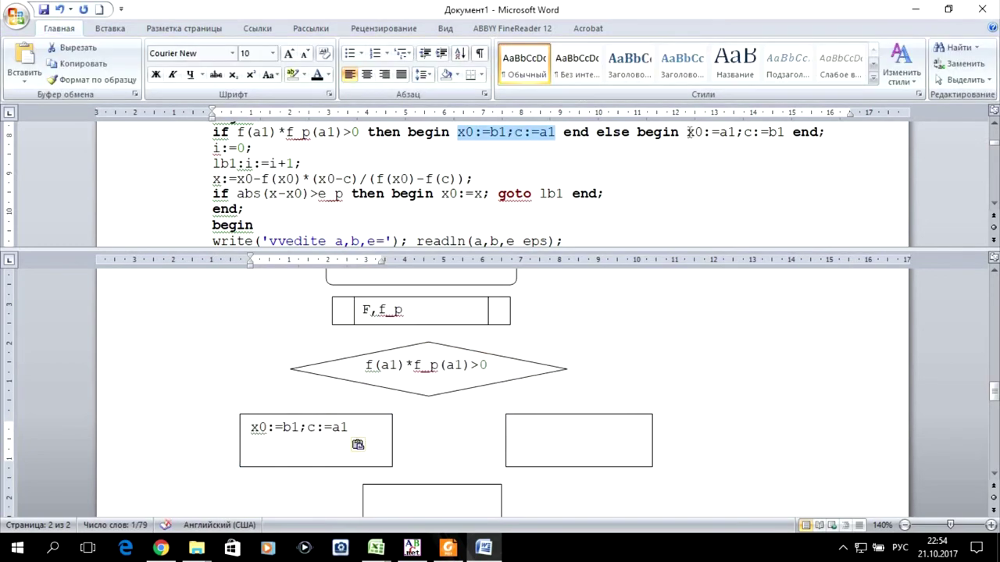
{"action": "left_click_drag", "start_coordinate": [688, 132], "coordinate": [790, 132]}
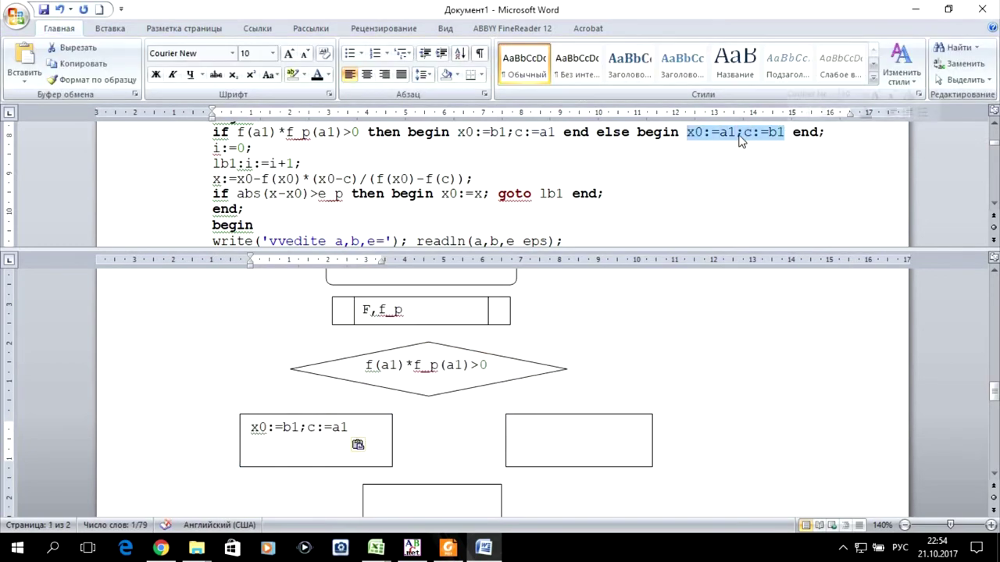
{"action": "right_click", "coordinate": [740, 139]}
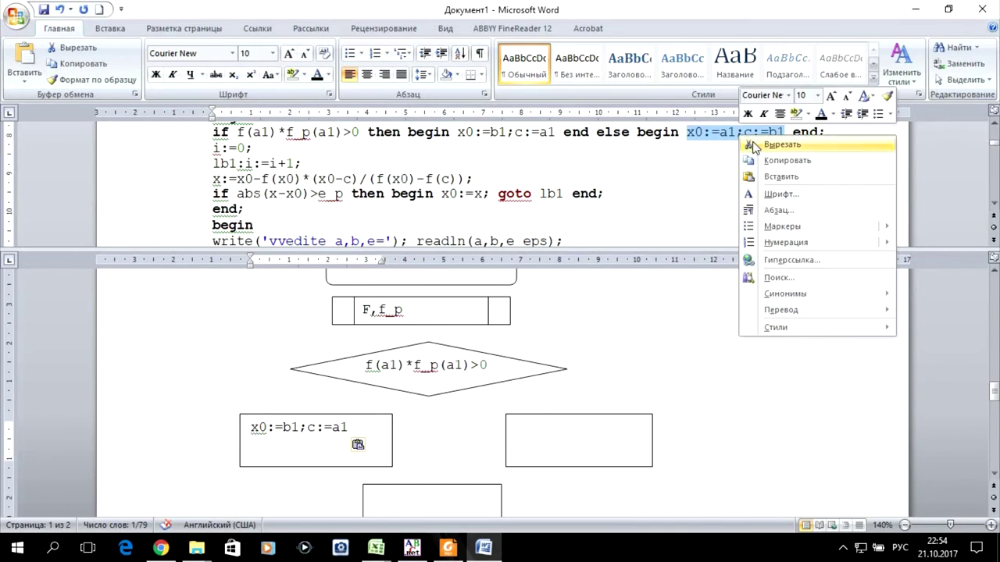
{"action": "left_click", "coordinate": [774, 161]}
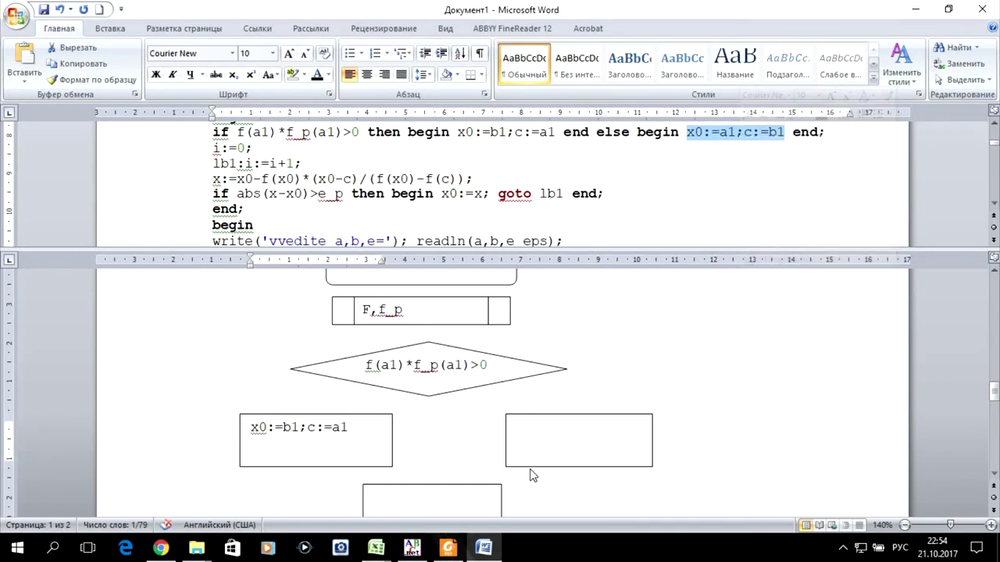
{"action": "left_click", "coordinate": [539, 422]}
{"action": "left_click", "coordinate": [547, 428]}
{"action": "right_click", "coordinate": [562, 441]}
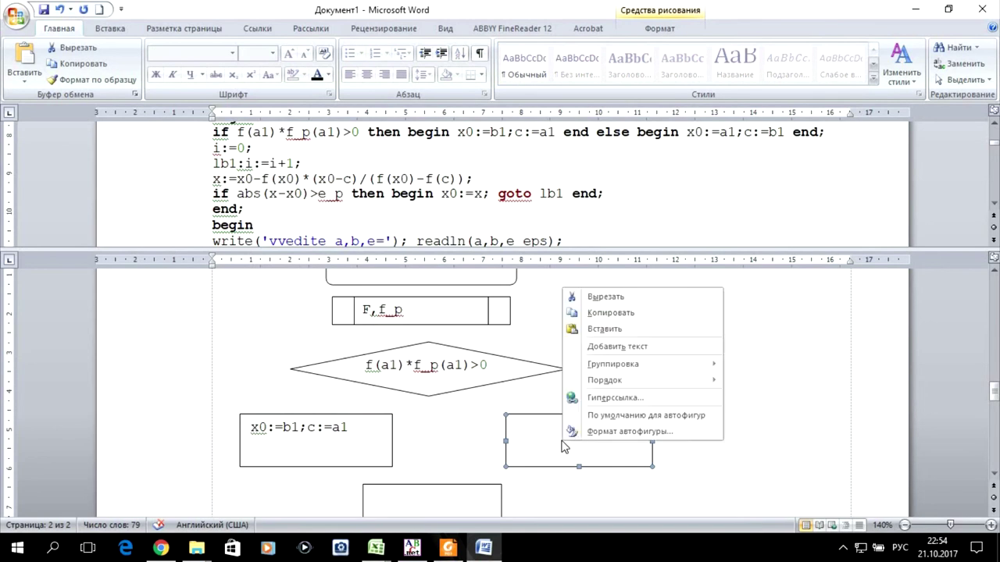
{"action": "left_click", "coordinate": [634, 348]}
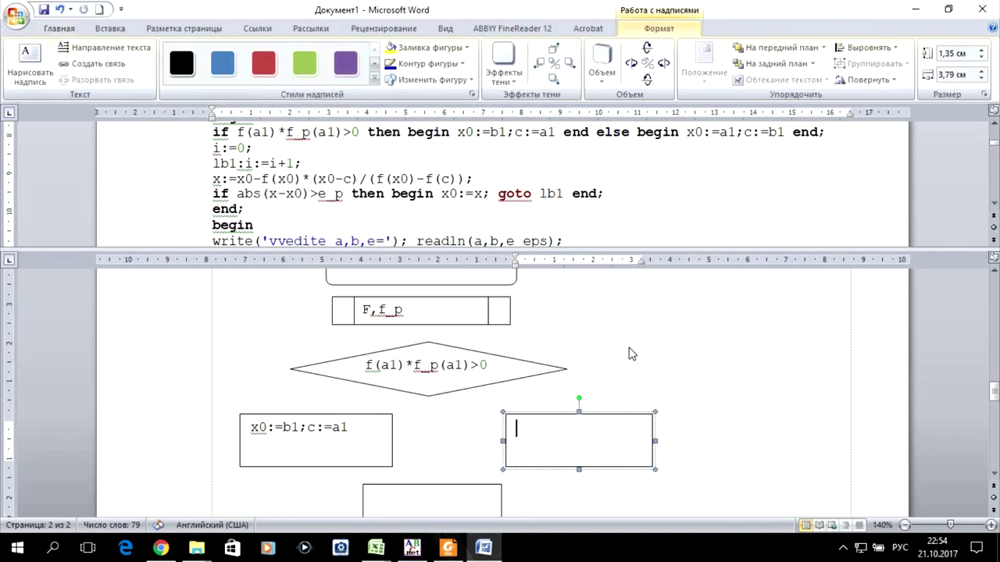
{"action": "key", "text": "ctrl+v"}
{"action": "scroll", "coordinate": [670, 403], "scroll_direction": "down", "scroll_amount": 1}
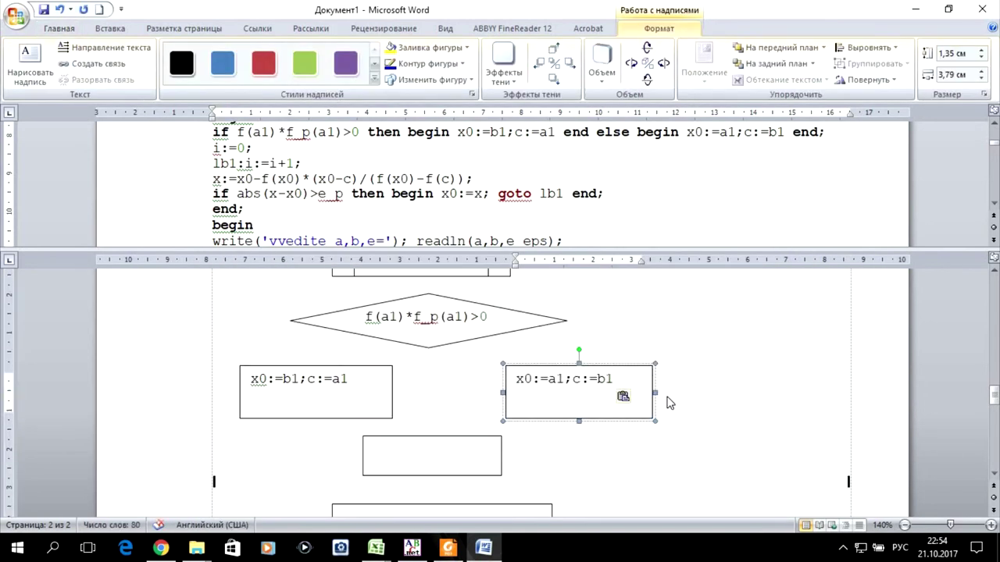
Step: Label the middle box below the branches with 'i:=0'
{"action": "key", "text": "F6"}
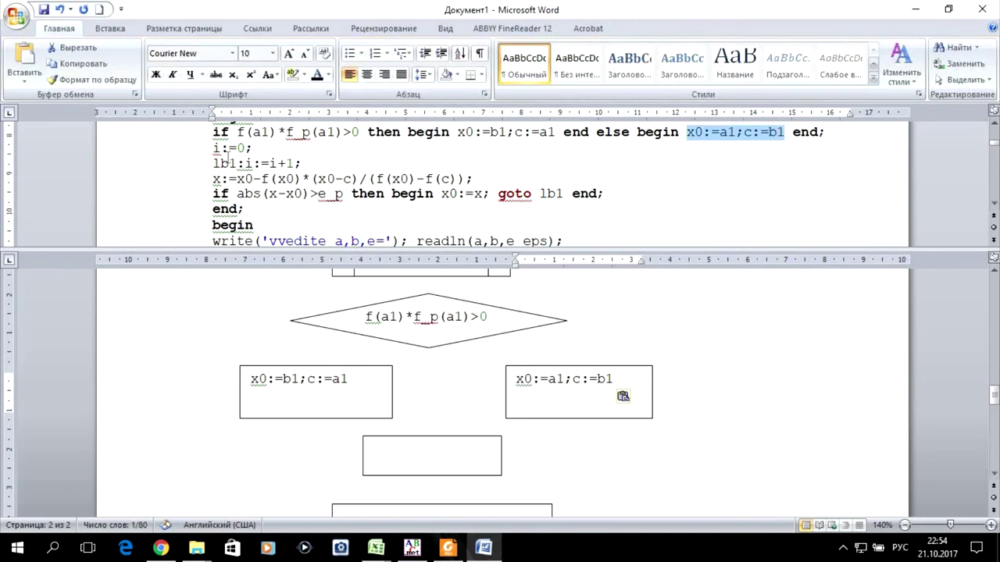
{"action": "left_click_drag", "start_coordinate": [216, 148], "coordinate": [248, 150]}
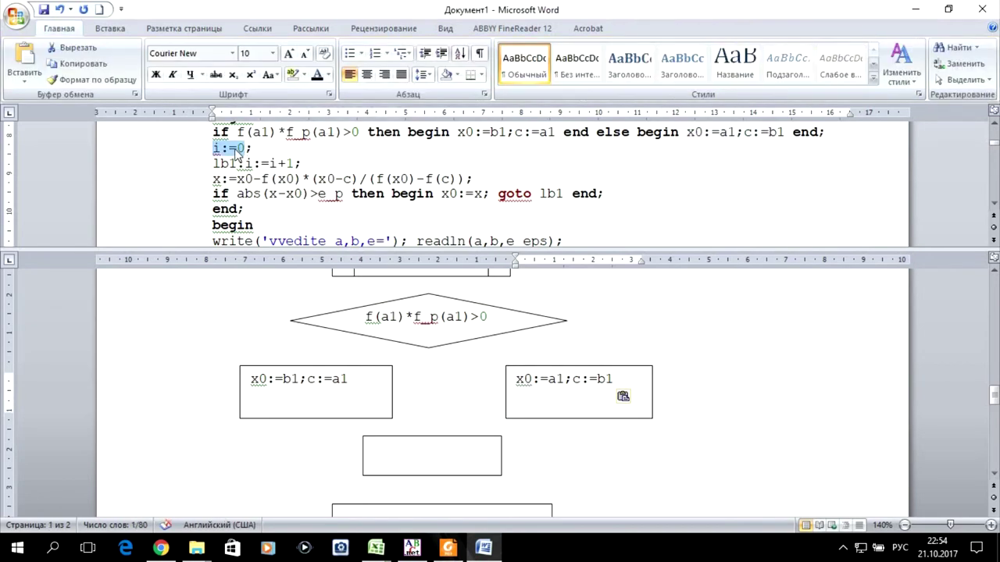
{"action": "right_click", "coordinate": [234, 154]}
{"action": "left_click", "coordinate": [277, 174]}
{"action": "key", "text": "F6"}
{"action": "left_click", "coordinate": [409, 440]}
{"action": "right_click", "coordinate": [409, 440]}
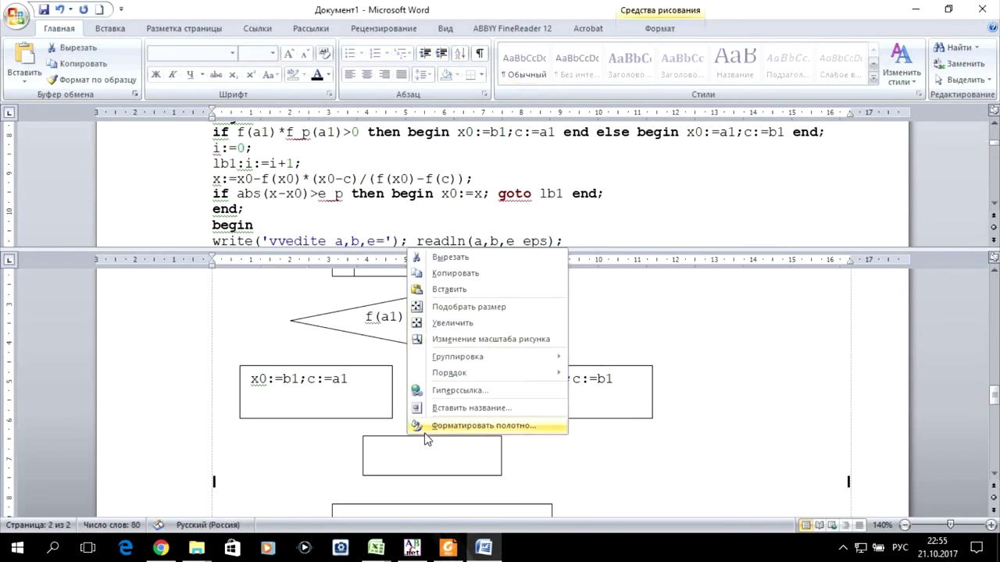
{"action": "left_click", "coordinate": [419, 440]}
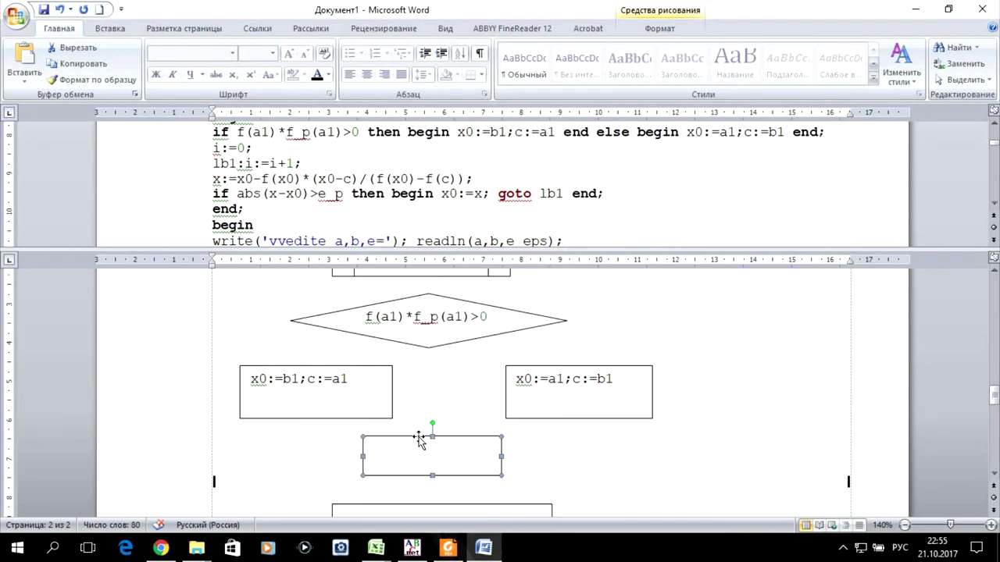
{"action": "right_click", "coordinate": [419, 443]}
{"action": "left_click", "coordinate": [471, 347]}
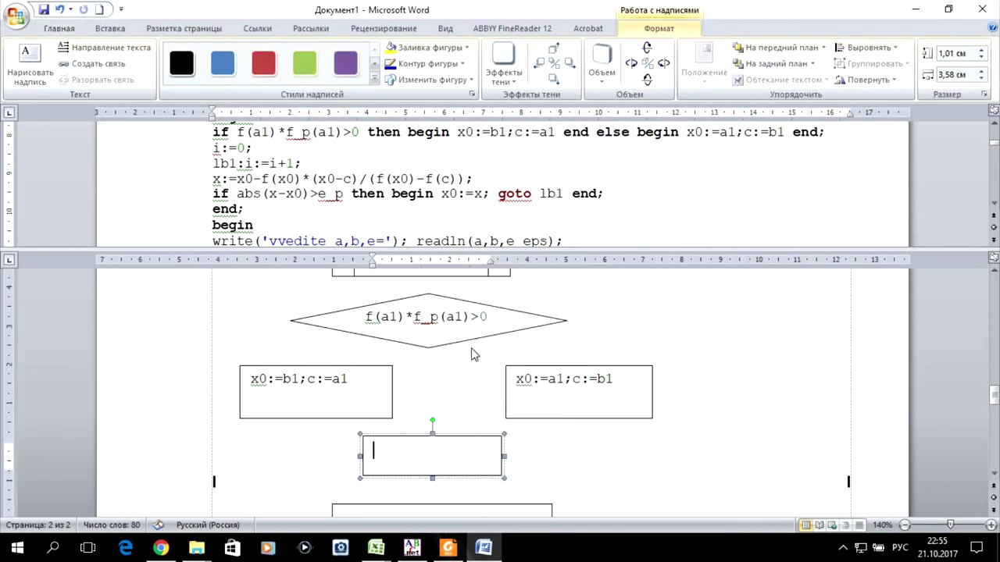
{"action": "key", "text": "ctrl+v"}
{"action": "scroll", "coordinate": [668, 339], "scroll_direction": "down", "scroll_amount": 1}
{"action": "scroll", "coordinate": [668, 338], "scroll_direction": "down", "scroll_amount": 1}
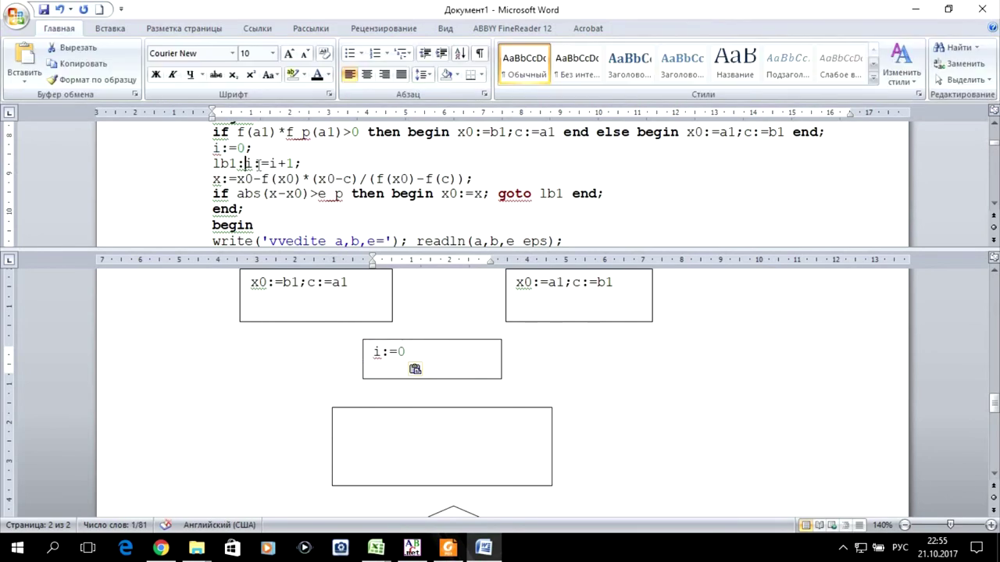
Step: Fill the large box with 'i:=i+1; x:=x0-f(x0)*(x0-c)/(f(x0)-f(c))' and widen it
{"action": "left_click_drag", "start_coordinate": [244, 163], "coordinate": [308, 193]}
{"action": "left_click_drag", "start_coordinate": [378, 191], "coordinate": [466, 179]}
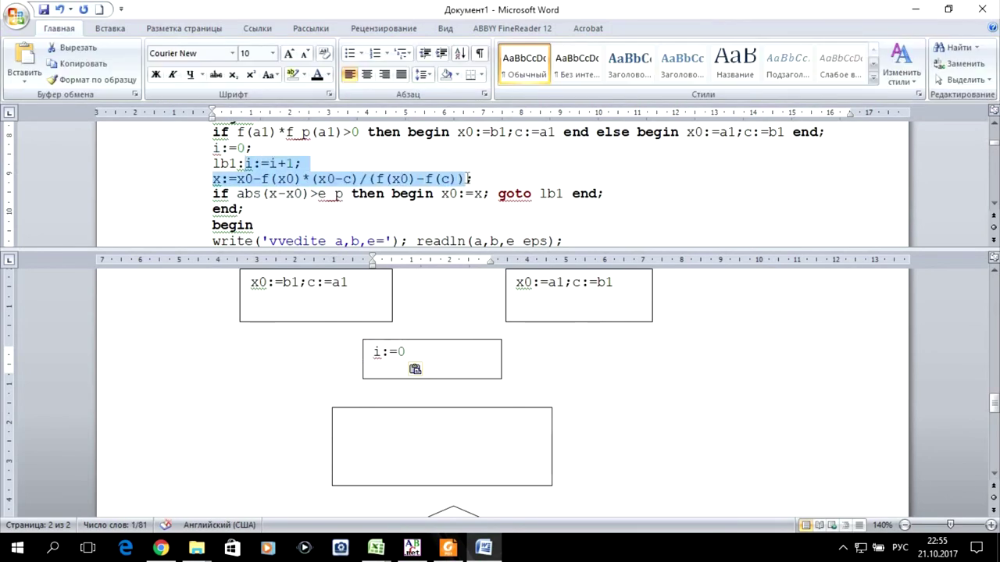
{"action": "right_click", "coordinate": [459, 181]}
{"action": "left_click", "coordinate": [500, 206]}
{"action": "left_click", "coordinate": [422, 411]}
{"action": "left_click", "coordinate": [424, 421]}
{"action": "right_click", "coordinate": [424, 430]}
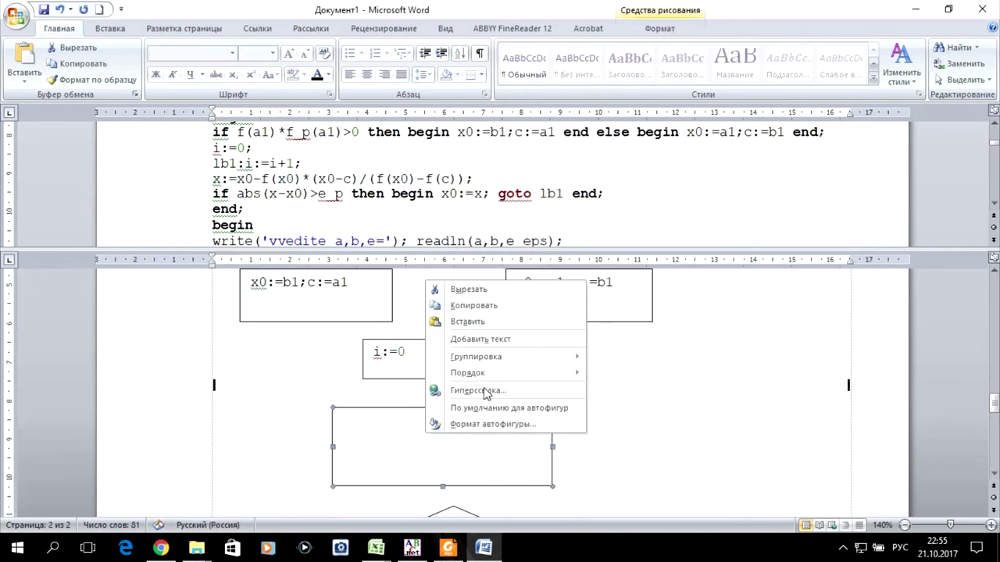
{"action": "left_click", "coordinate": [485, 341]}
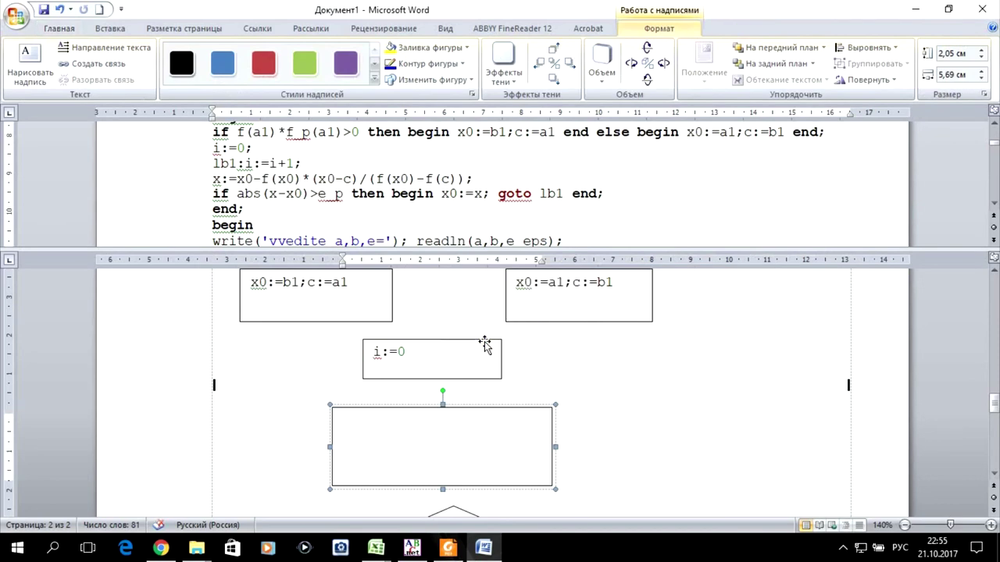
{"action": "key", "text": "ctrl+v"}
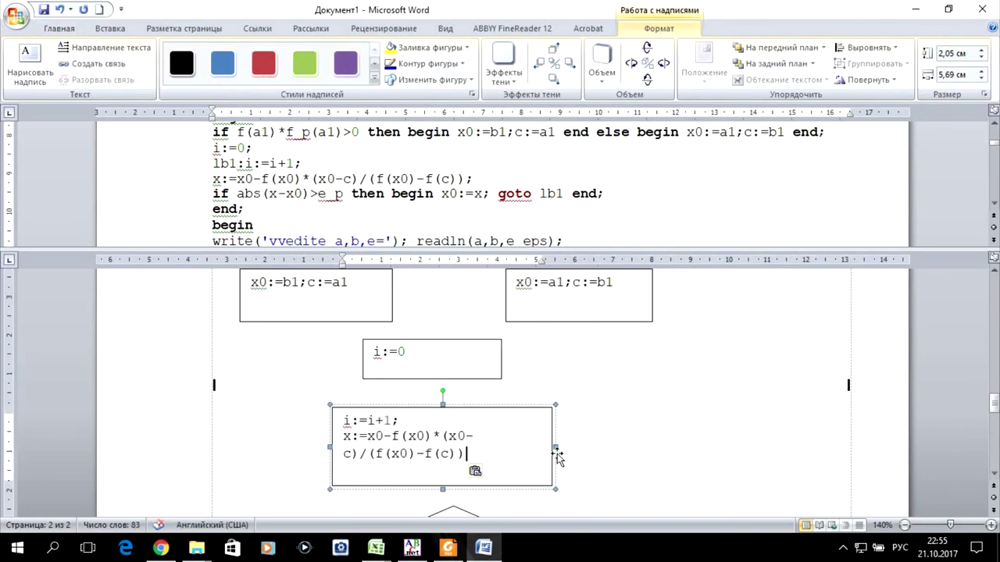
{"action": "left_click_drag", "start_coordinate": [555, 447], "coordinate": [635, 447]}
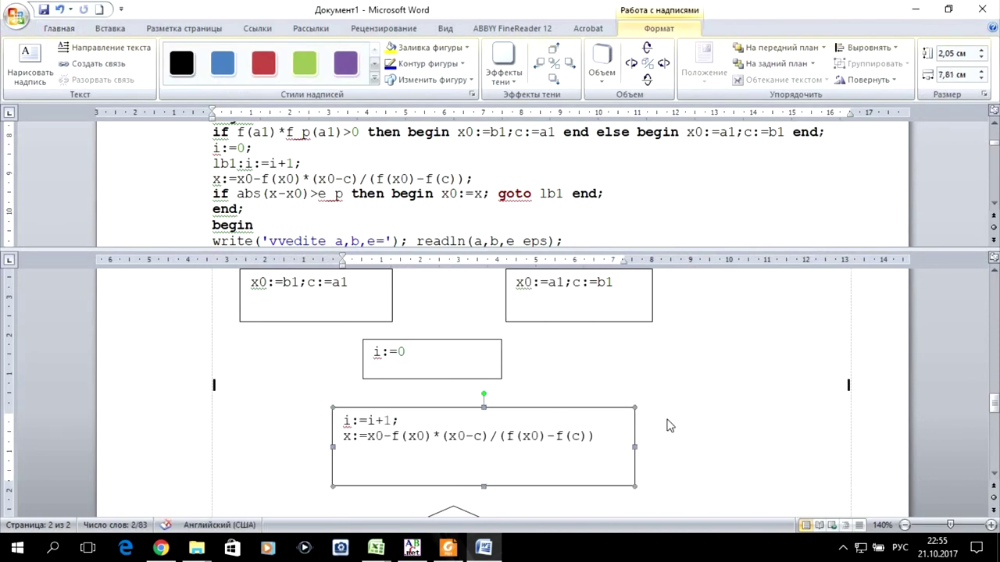
{"action": "scroll", "coordinate": [655, 419], "scroll_direction": "down", "scroll_amount": 2}
{"action": "scroll", "coordinate": [654, 419], "scroll_direction": "down", "scroll_amount": 1}
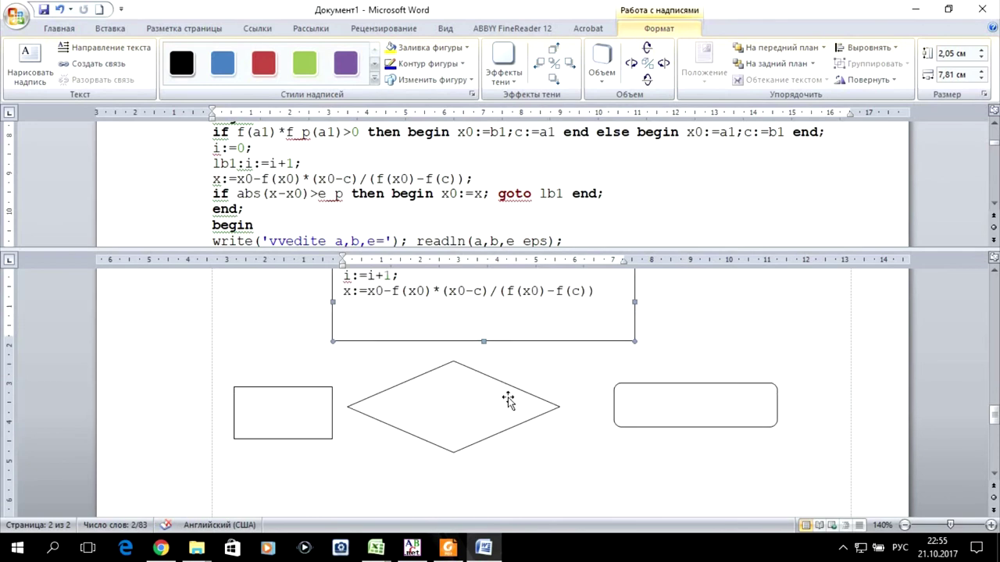
Step: Label the lower diamond 'abs(x-x0)>e_p' and widen it to one line
{"action": "left_click", "coordinate": [278, 209]}
{"action": "mouse_move", "coordinate": [237, 194]}
{"action": "left_mouse_down"}
{"action": "mouse_move", "coordinate": [337, 195]}
{"action": "mouse_move", "coordinate": [320, 198]}
{"action": "left_mouse_up"}
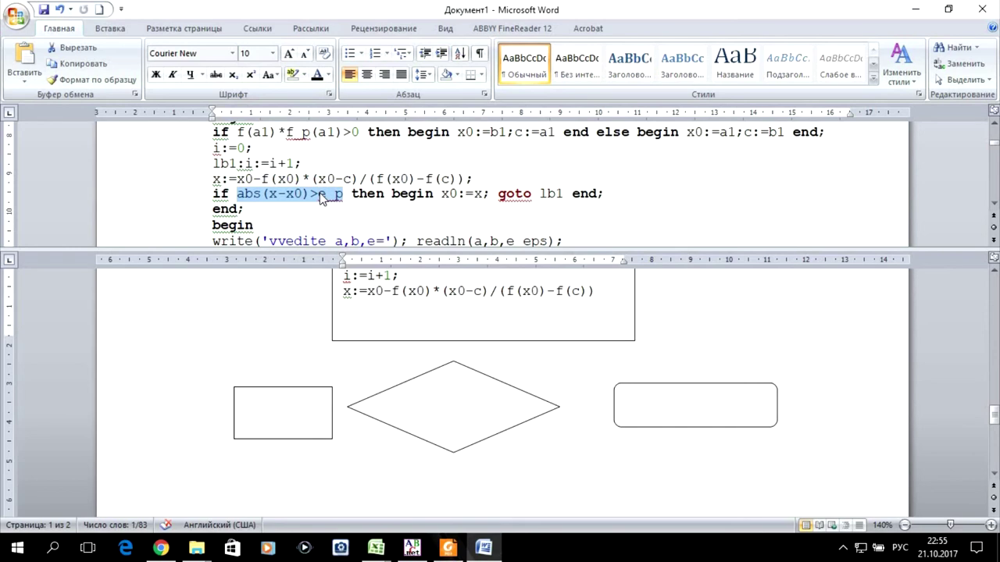
{"action": "right_click", "coordinate": [321, 198]}
{"action": "left_click", "coordinate": [363, 217]}
{"action": "left_click", "coordinate": [492, 378]}
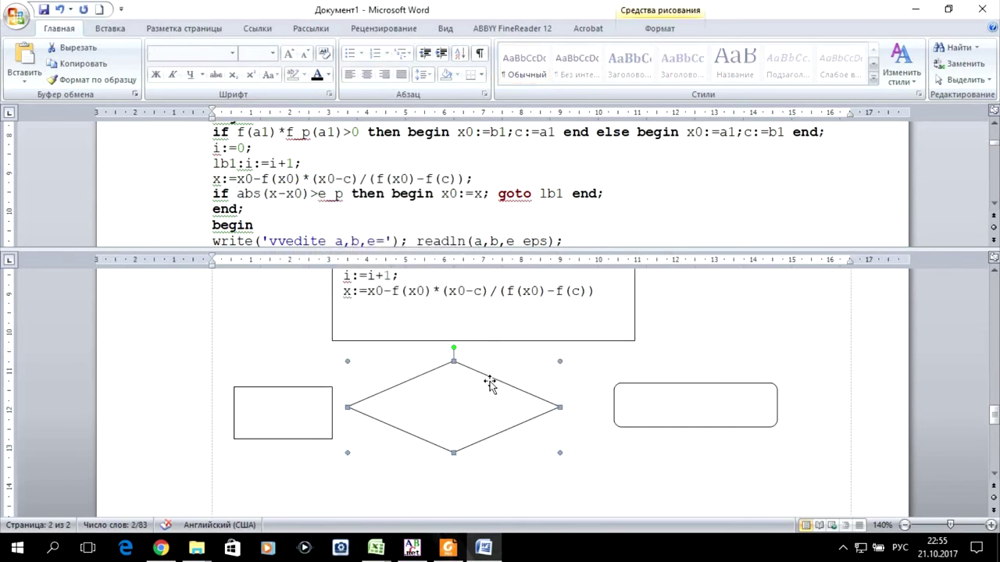
{"action": "right_click", "coordinate": [456, 397]}
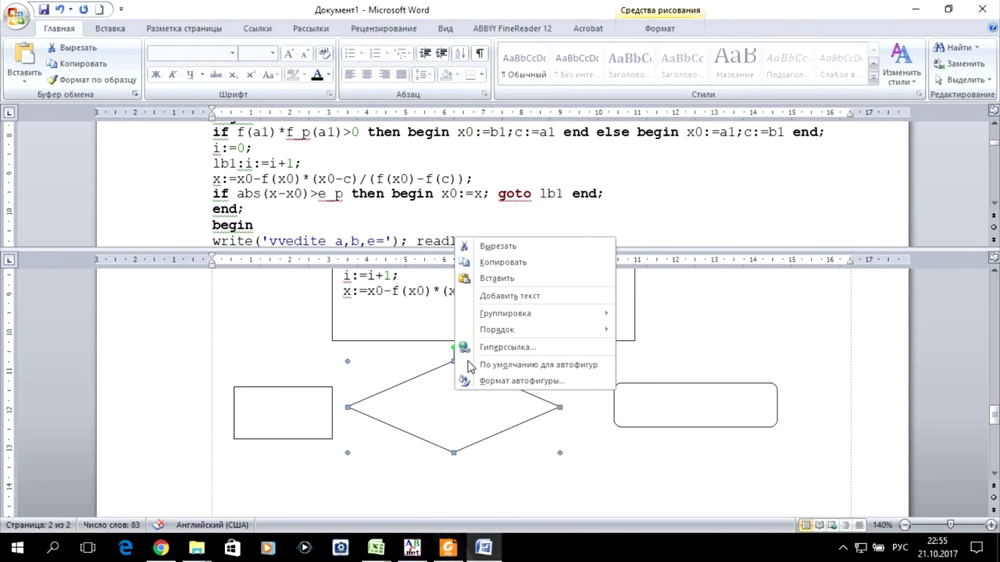
{"action": "left_click", "coordinate": [500, 295]}
{"action": "key", "text": "ctrl+v"}
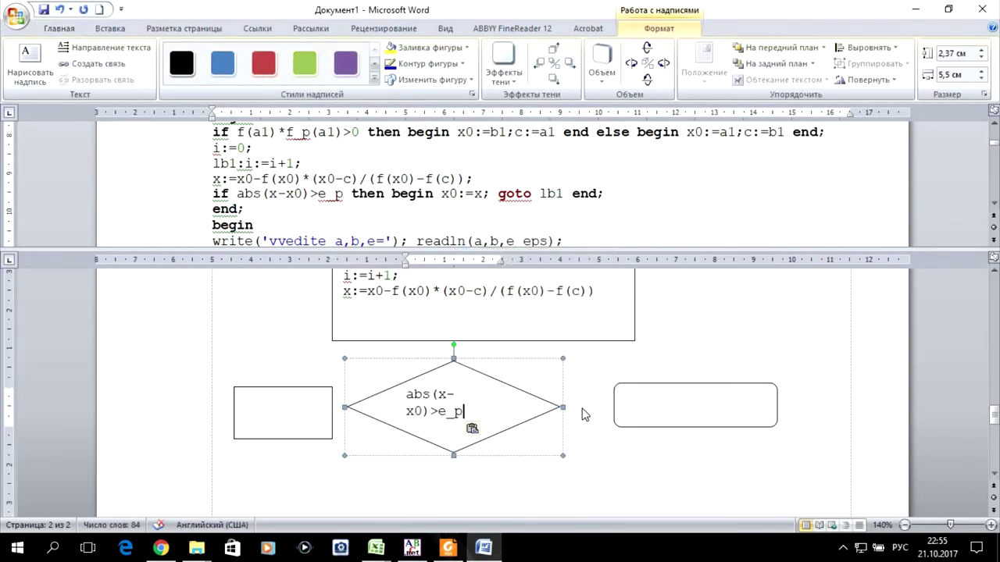
{"action": "left_click_drag", "start_coordinate": [563, 407], "coordinate": [588, 408]}
Step: Copy 'x0:=x;' from the code into the small rectangle beside the diamond
{"action": "left_click", "coordinate": [428, 192]}
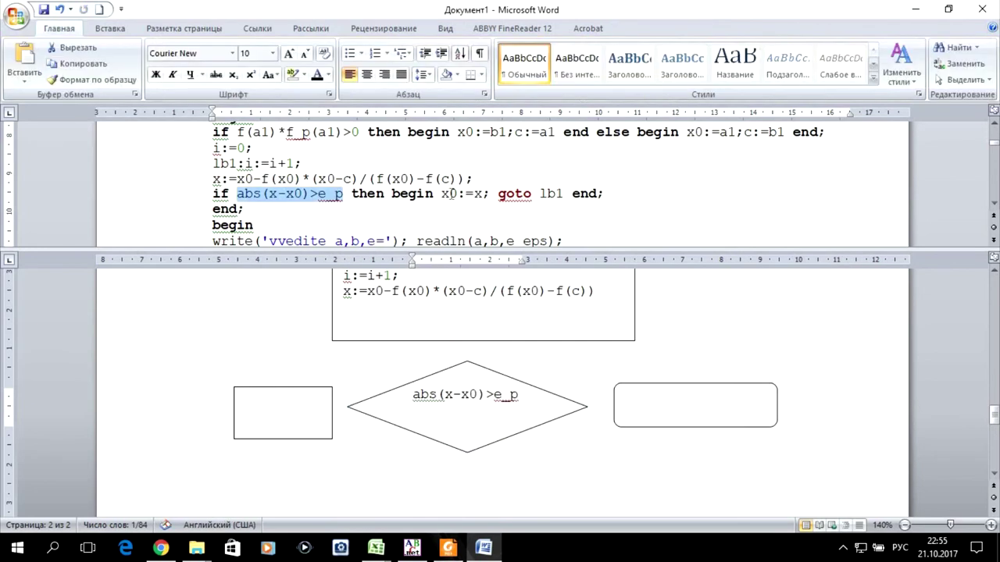
{"action": "left_click_drag", "start_coordinate": [441, 193], "coordinate": [492, 193]}
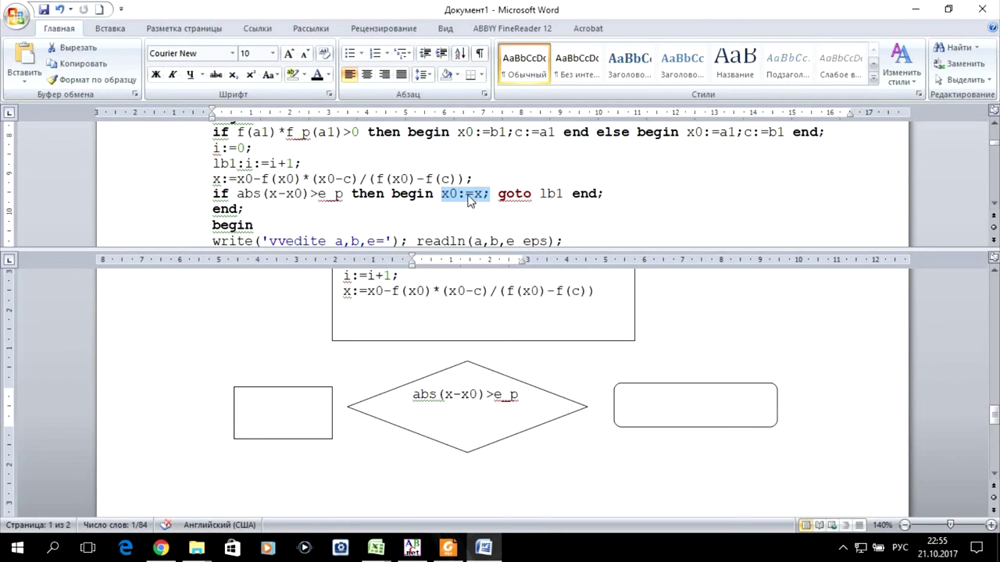
{"action": "right_click", "coordinate": [469, 200]}
{"action": "left_click", "coordinate": [513, 221]}
{"action": "left_click", "coordinate": [277, 393]}
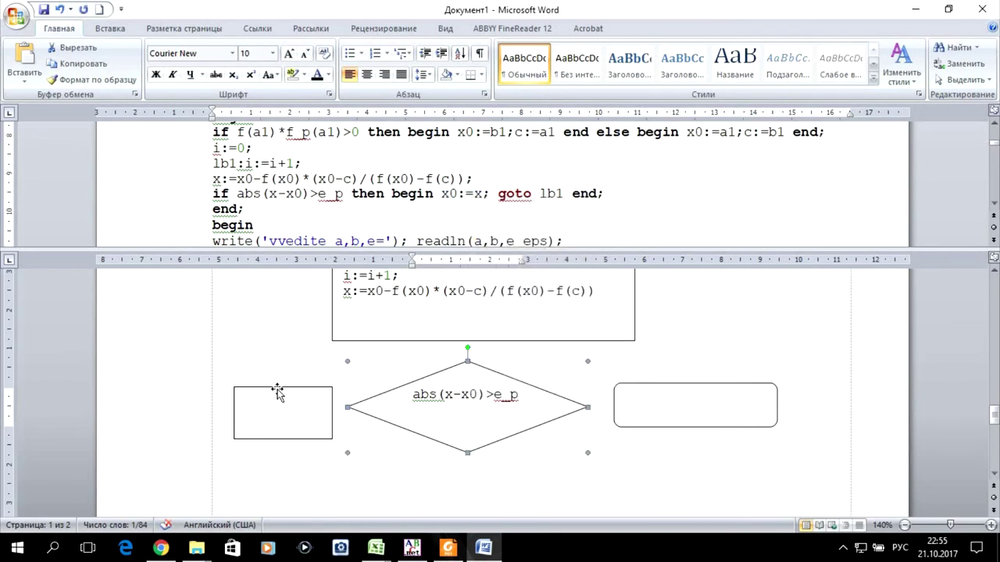
{"action": "right_click", "coordinate": [283, 395]}
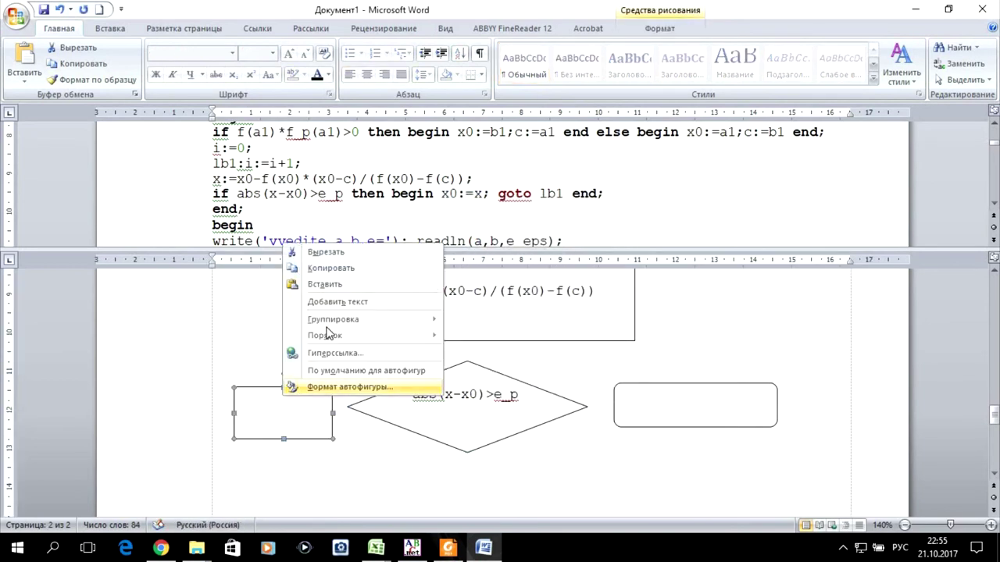
{"action": "left_click", "coordinate": [329, 302]}
{"action": "key", "text": "ctrl+v"}
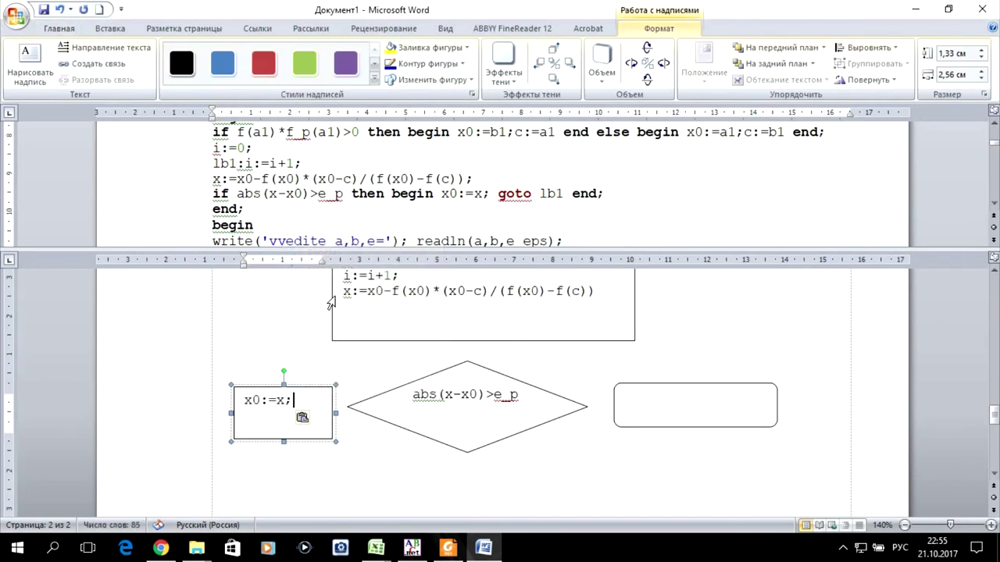
{"action": "scroll", "coordinate": [521, 454], "scroll_direction": "up", "scroll_amount": 3}
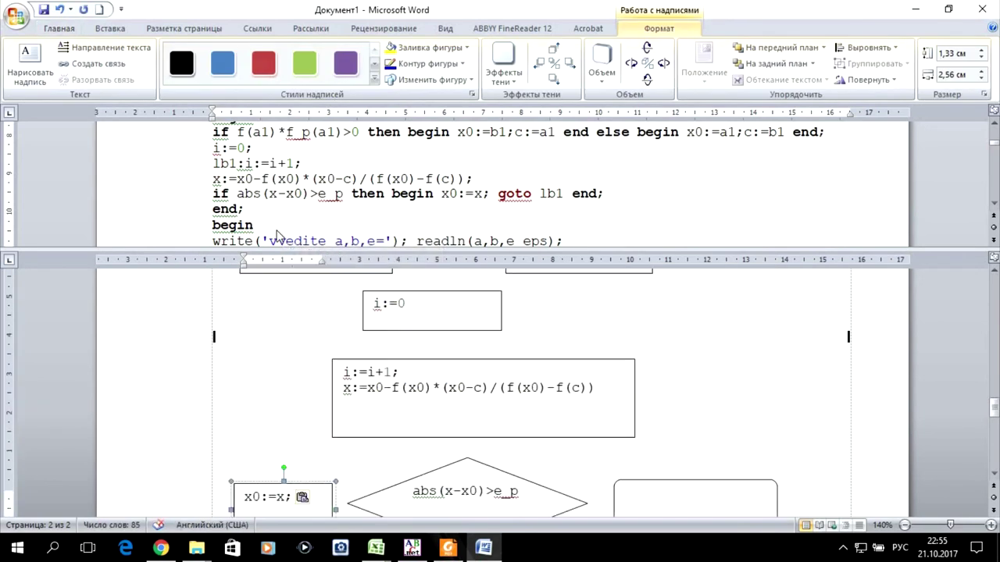
{"action": "left_click", "coordinate": [104, 29]}
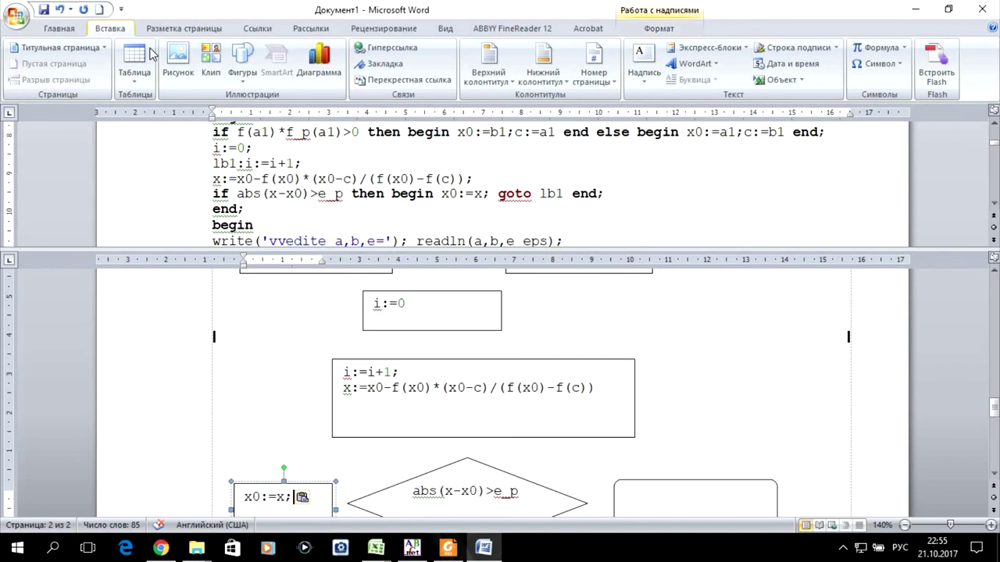
Step: Draw arrows from начало to F,f_p and from F,f_p to the condition diamond
{"action": "left_click", "coordinate": [243, 66]}
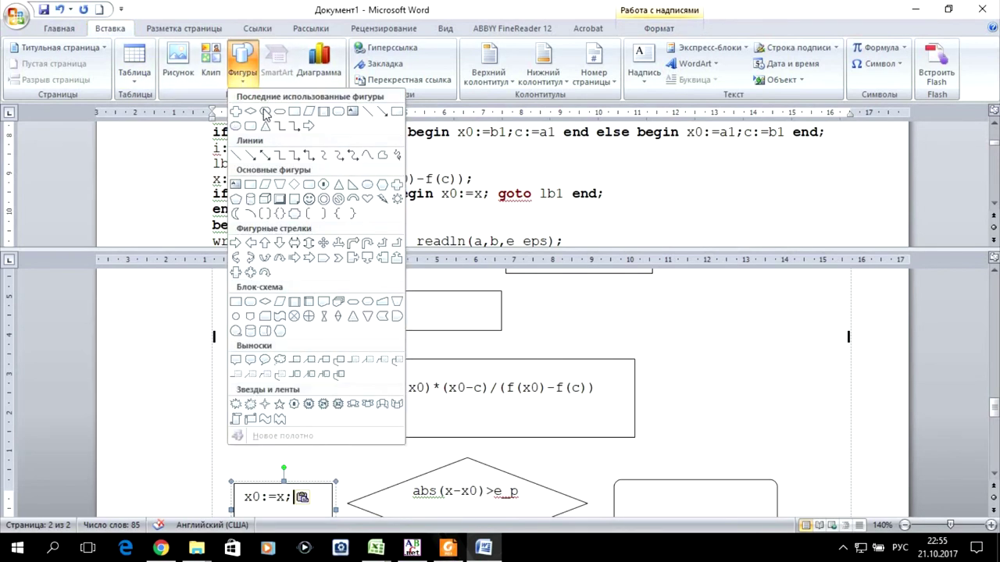
{"action": "left_click", "coordinate": [251, 156]}
{"action": "scroll", "coordinate": [586, 382], "scroll_direction": "up", "scroll_amount": 4}
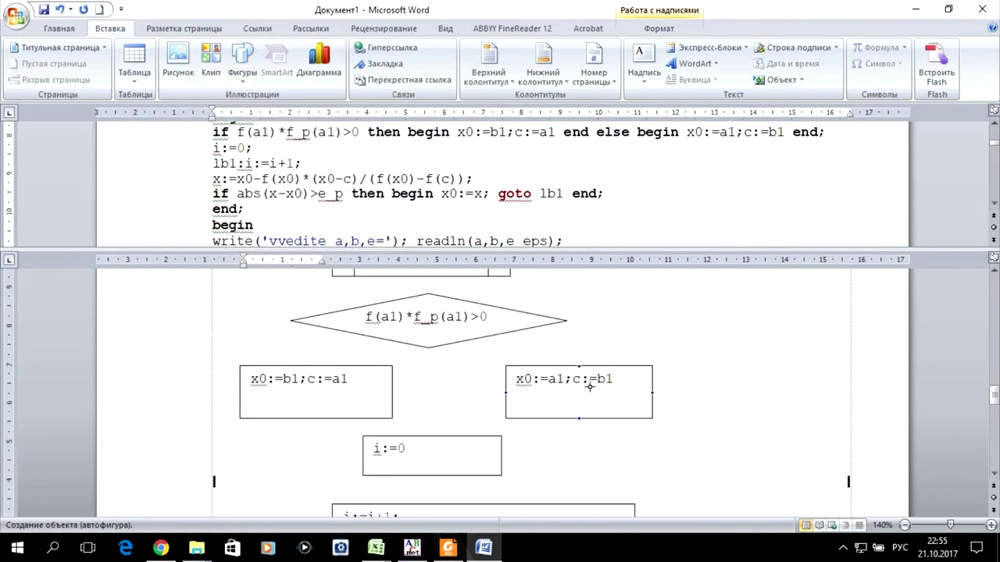
{"action": "scroll", "coordinate": [586, 382], "scroll_direction": "up", "scroll_amount": 4}
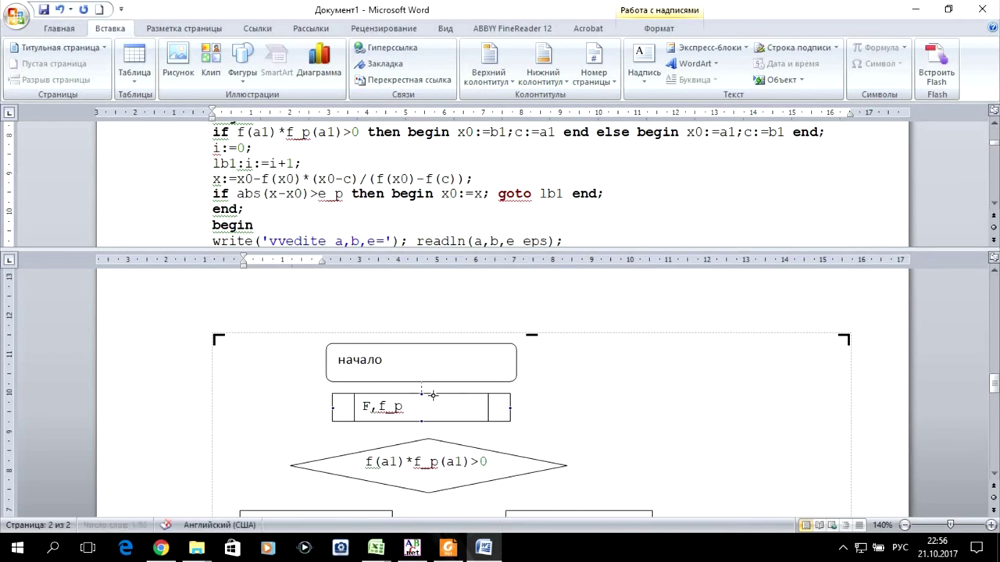
{"action": "left_click_drag", "start_coordinate": [420, 383], "coordinate": [421, 394]}
{"action": "left_click", "coordinate": [73, 64]}
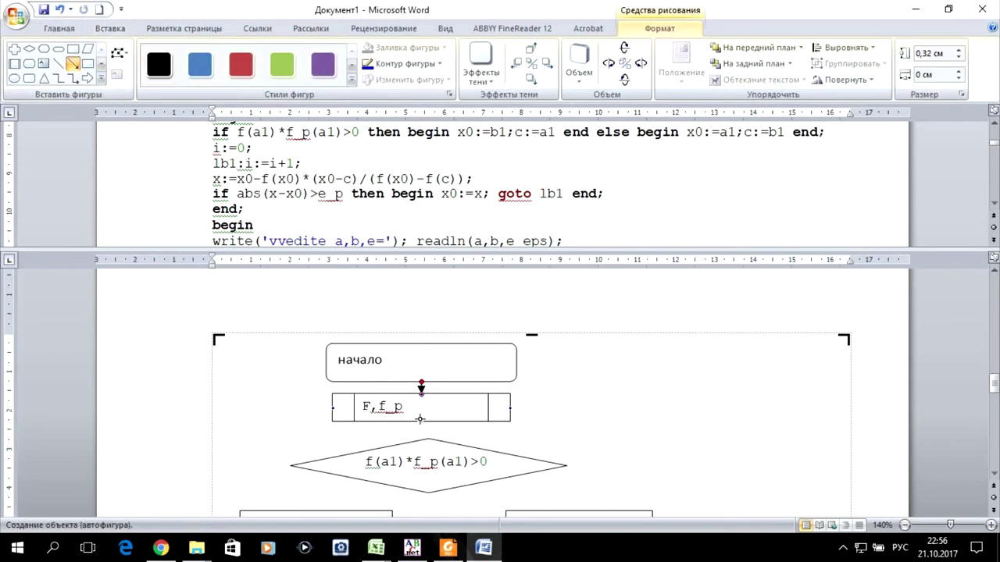
{"action": "left_click_drag", "start_coordinate": [419, 420], "coordinate": [428, 435]}
Step: Draw arrows from the diamond's side vertices down into the two branch boxes
{"action": "scroll", "coordinate": [514, 449], "scroll_direction": "down", "scroll_amount": 2}
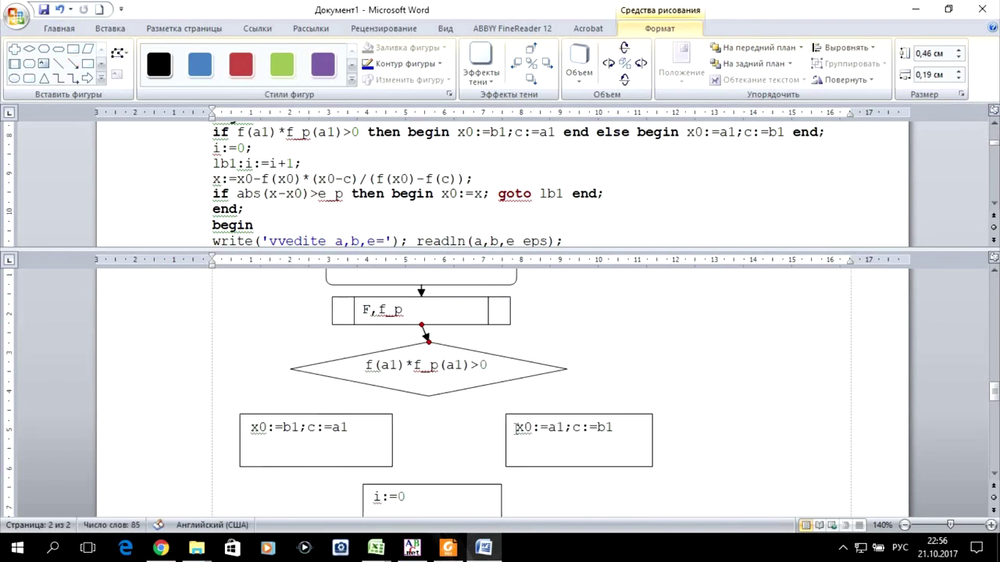
{"action": "left_click", "coordinate": [77, 62]}
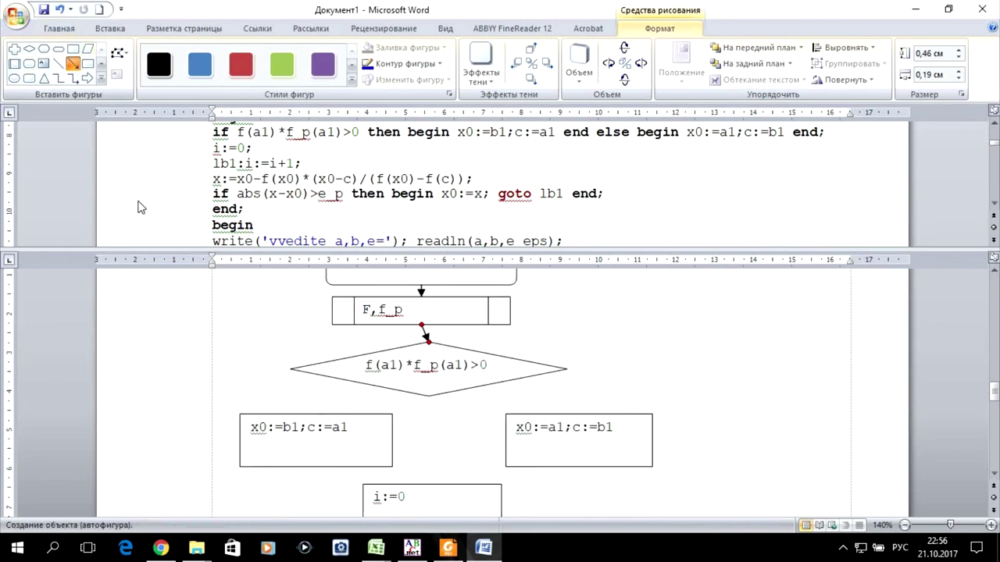
{"action": "left_click_drag", "start_coordinate": [289, 372], "coordinate": [281, 391]}
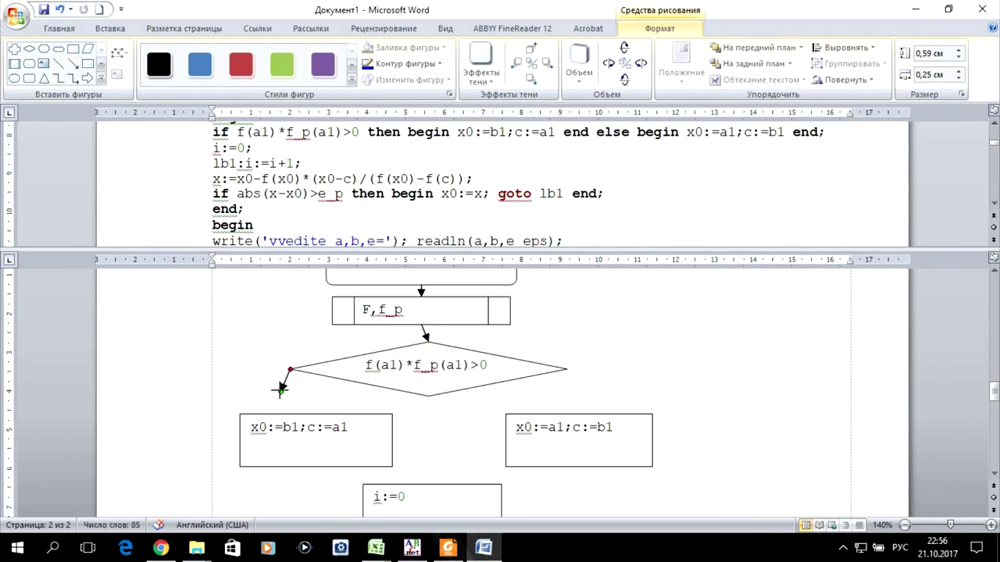
{"action": "left_click_drag", "start_coordinate": [279, 416], "coordinate": [281, 417]}
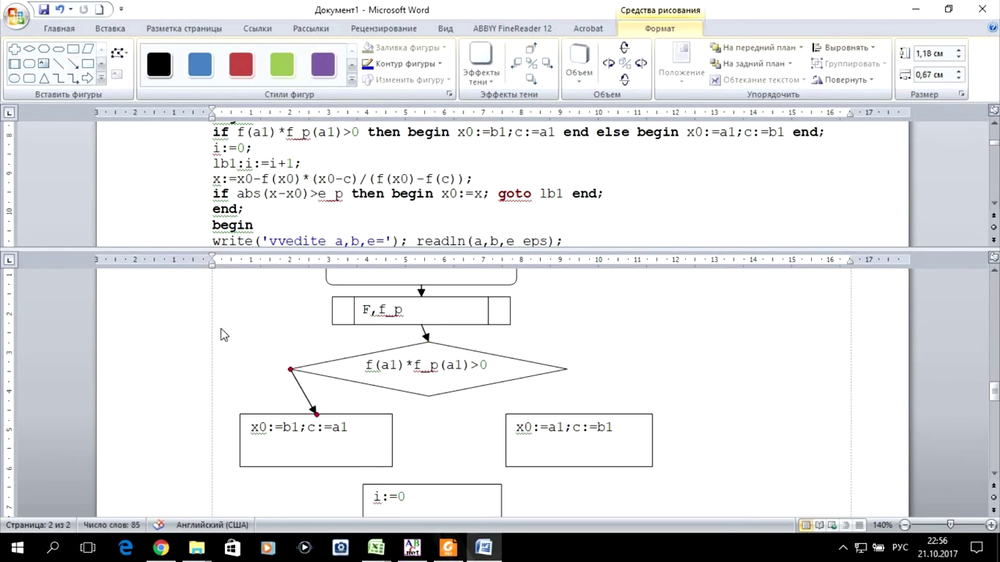
{"action": "left_click", "coordinate": [72, 63]}
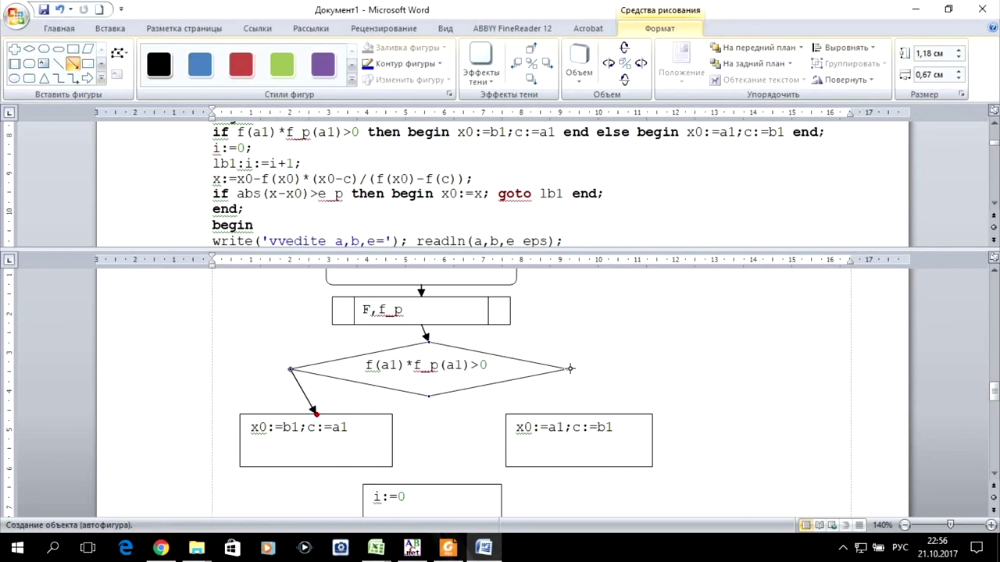
{"action": "left_click_drag", "start_coordinate": [567, 368], "coordinate": [578, 414]}
{"action": "scroll", "coordinate": [540, 397], "scroll_direction": "down", "scroll_amount": 3}
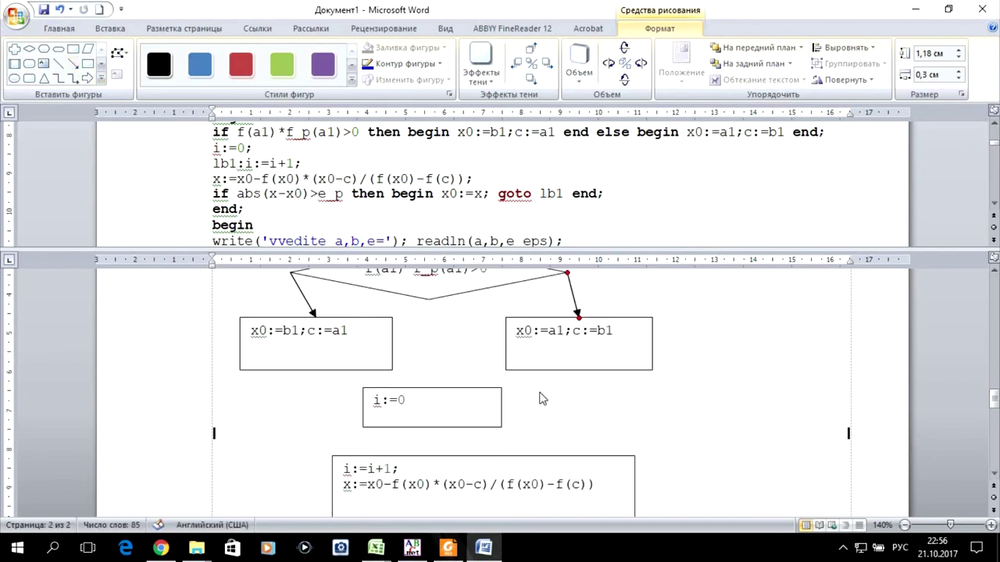
Step: Draw arrows from x0:=b1;c:=a1 and x0:=a1;c:=b1 converging on the i:=0 box
{"action": "left_click", "coordinate": [72, 64]}
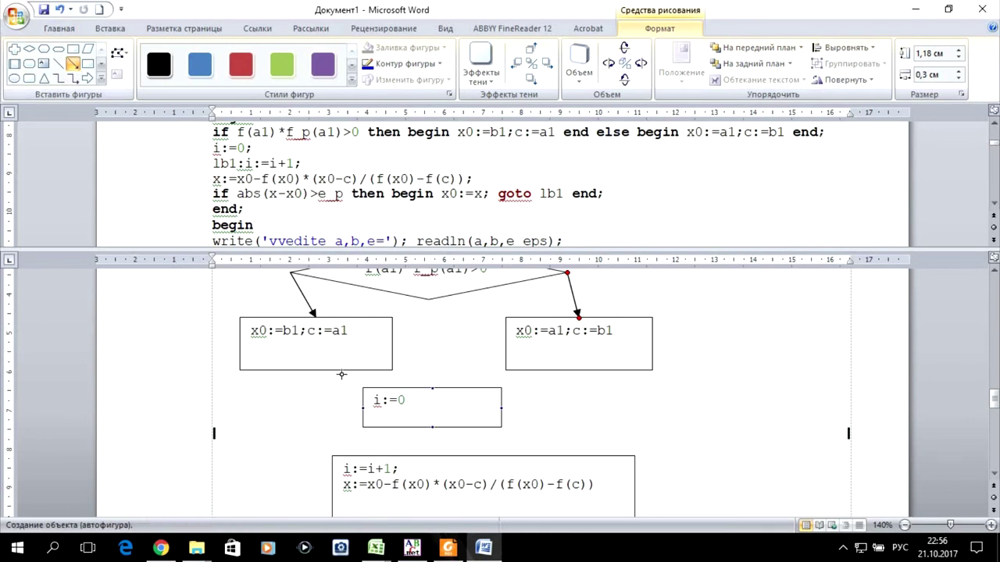
{"action": "left_click_drag", "start_coordinate": [315, 370], "coordinate": [431, 388]}
{"action": "left_click", "coordinate": [71, 63]}
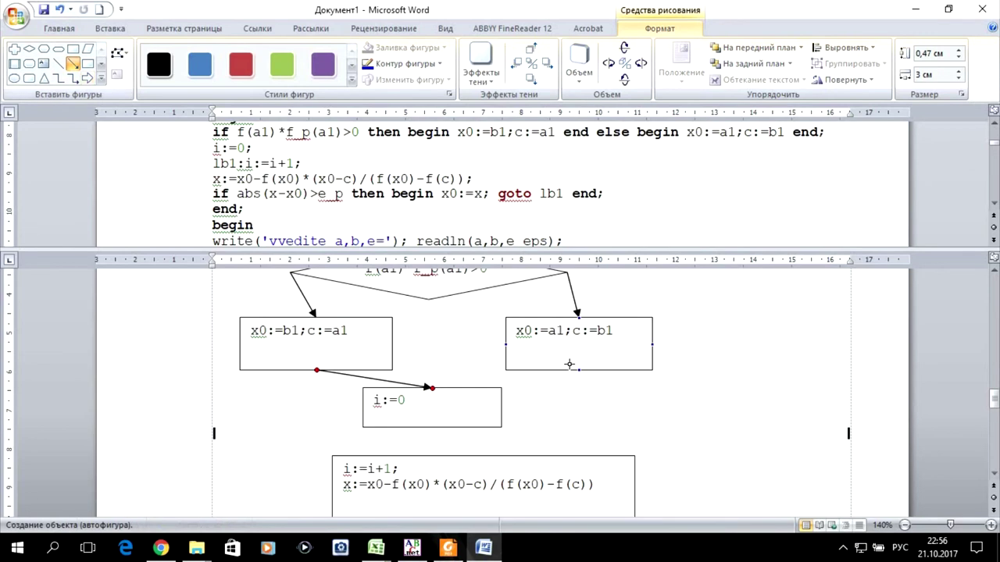
{"action": "mouse_move", "coordinate": [571, 369]}
{"action": "left_mouse_down"}
{"action": "mouse_move", "coordinate": [441, 383]}
{"action": "mouse_move", "coordinate": [490, 370]}
{"action": "left_mouse_up"}
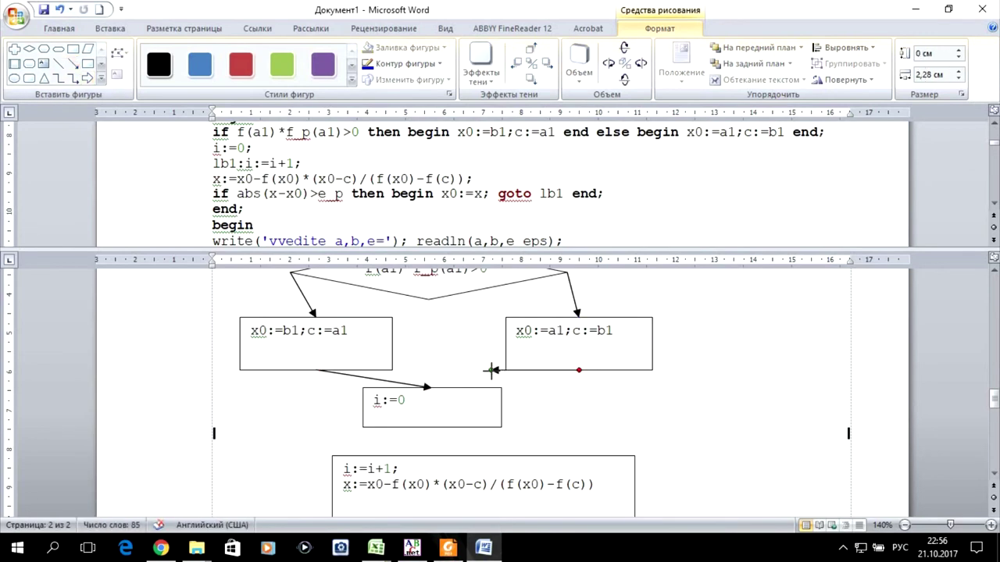
{"action": "left_click_drag", "start_coordinate": [434, 386], "coordinate": [434, 386]}
{"action": "scroll", "coordinate": [405, 322], "scroll_direction": "down", "scroll_amount": 3}
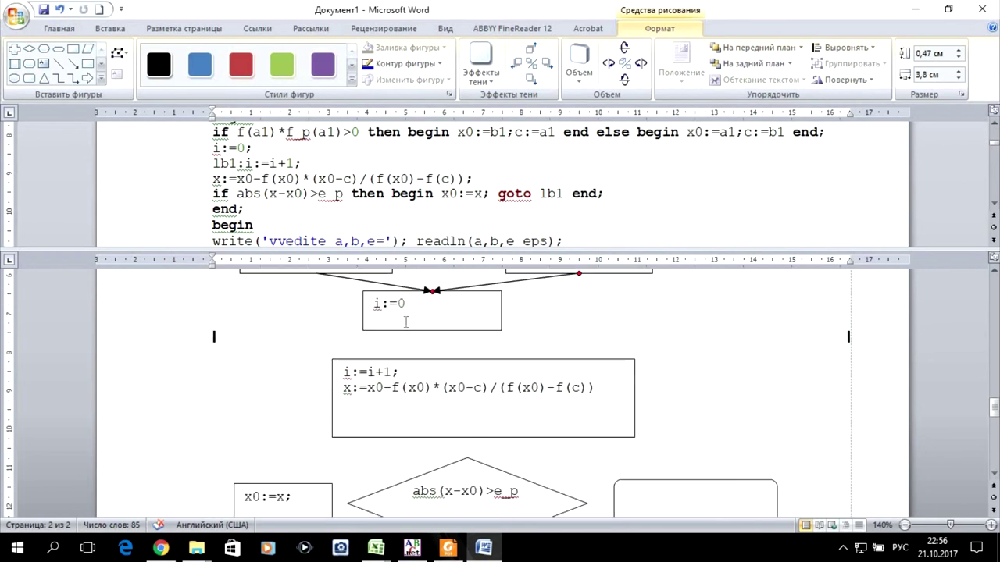
{"action": "left_click", "coordinate": [73, 64]}
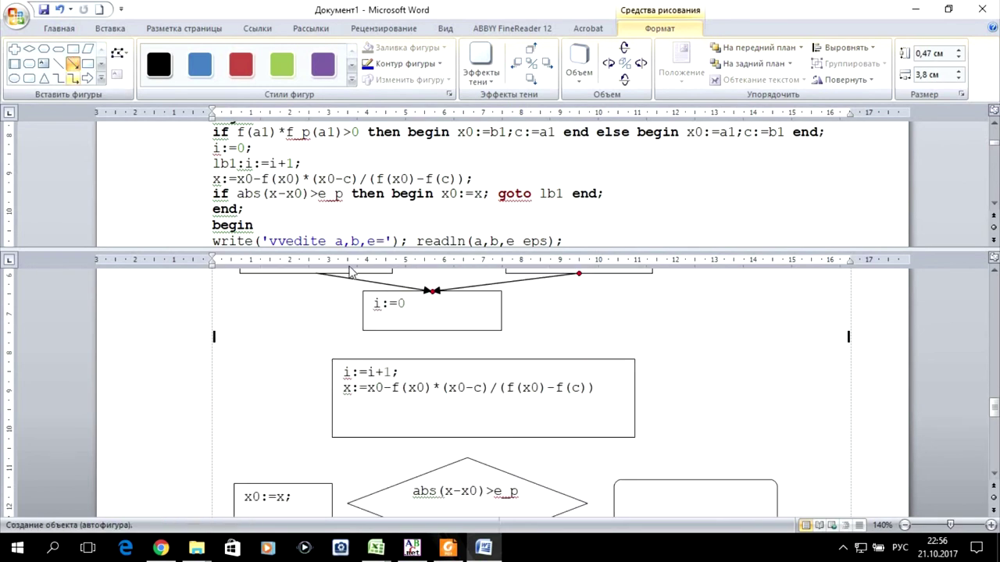
Step: Draw arrows from i:=0 through the loop box down to the abs(x-x0)>e_p diamond
{"action": "left_click_drag", "start_coordinate": [429, 333], "coordinate": [481, 360]}
{"action": "scroll", "coordinate": [413, 352], "scroll_direction": "down", "scroll_amount": 3}
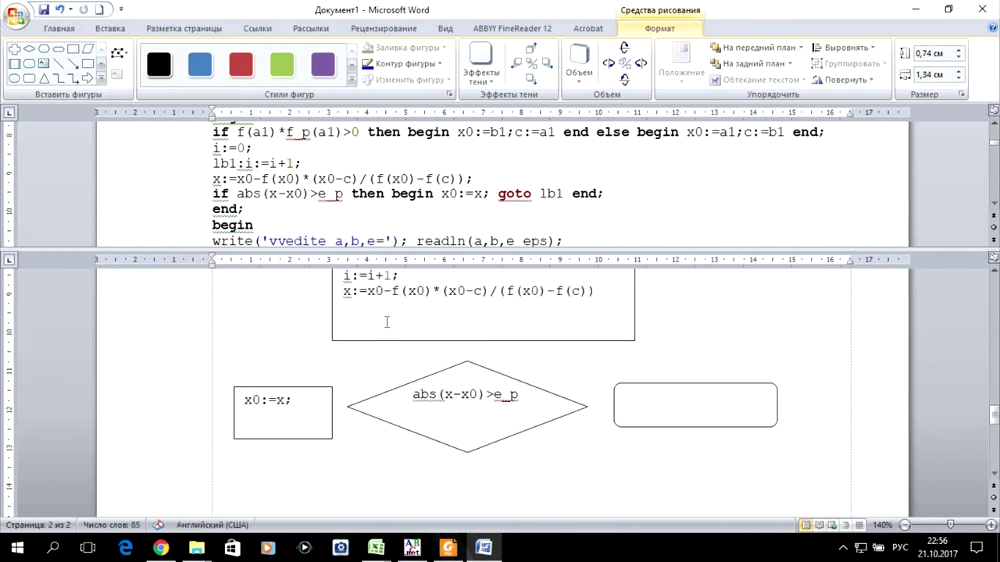
{"action": "left_click", "coordinate": [72, 65]}
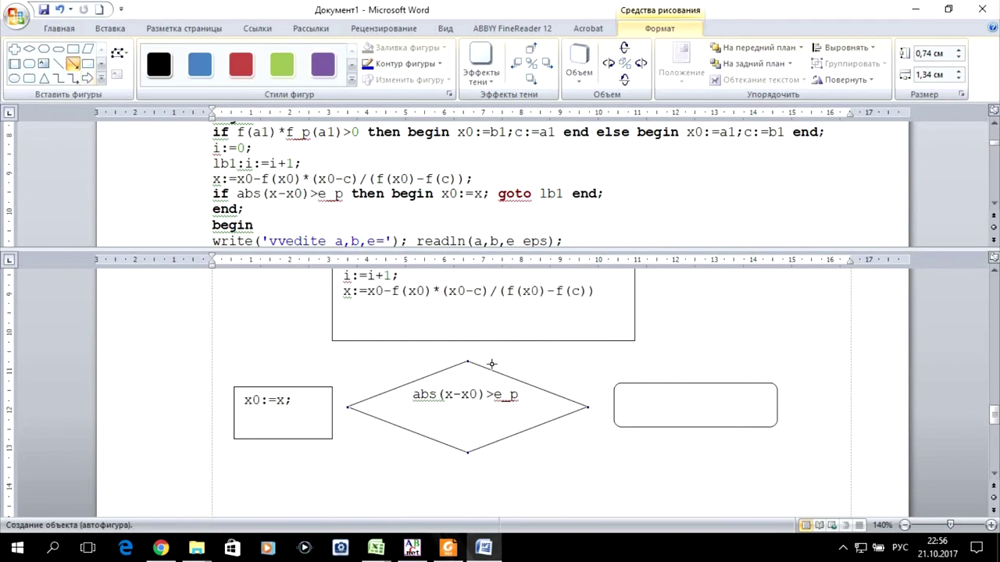
{"action": "left_click_drag", "start_coordinate": [478, 342], "coordinate": [468, 360]}
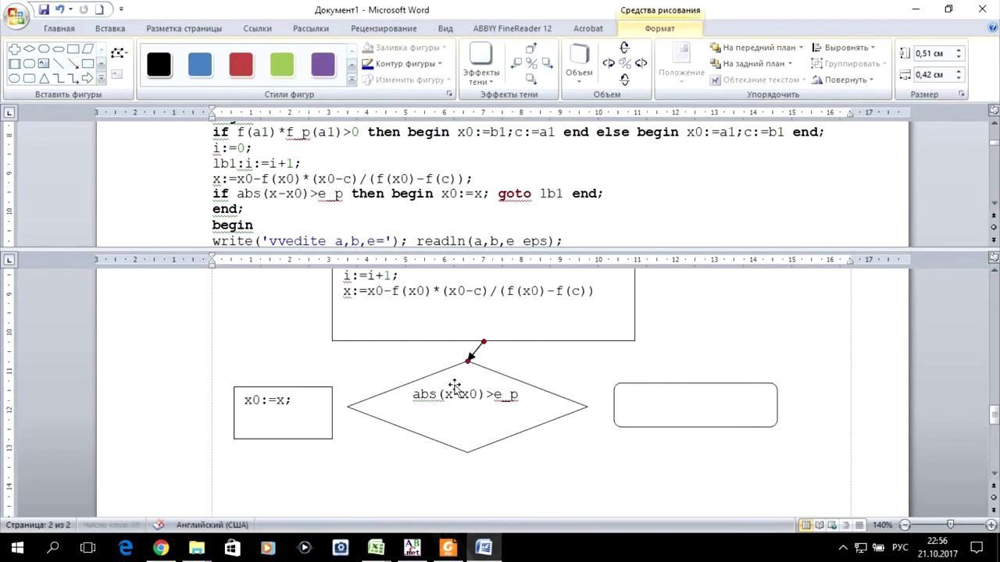
{"action": "scroll", "coordinate": [468, 368], "scroll_direction": "up", "scroll_amount": 2}
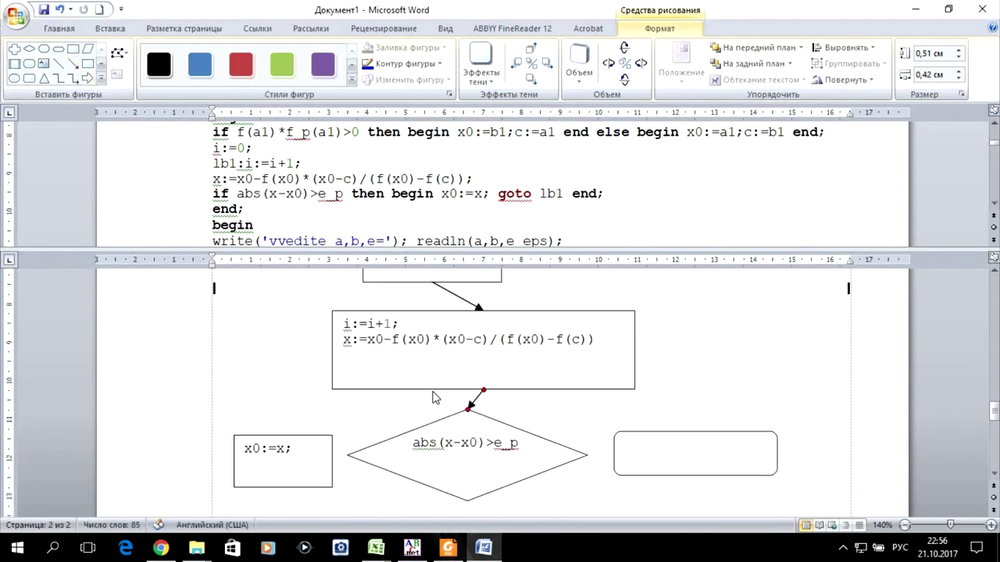
{"action": "left_click", "coordinate": [72, 63]}
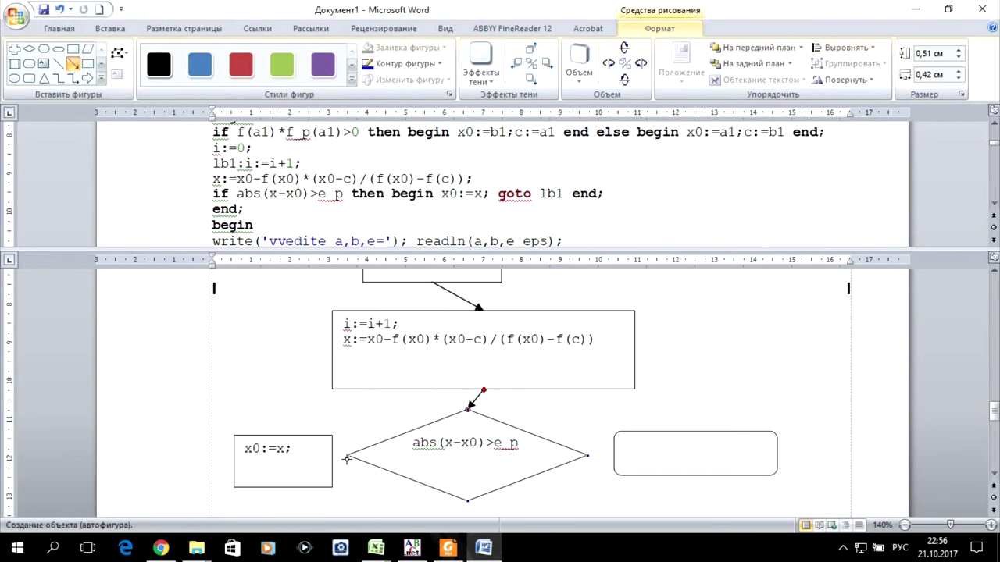
Step: Connect the diamond to x0:=x; and loop an arrow from x0:=x; back up to i:=i+1
{"action": "left_click_drag", "start_coordinate": [346, 457], "coordinate": [333, 460]}
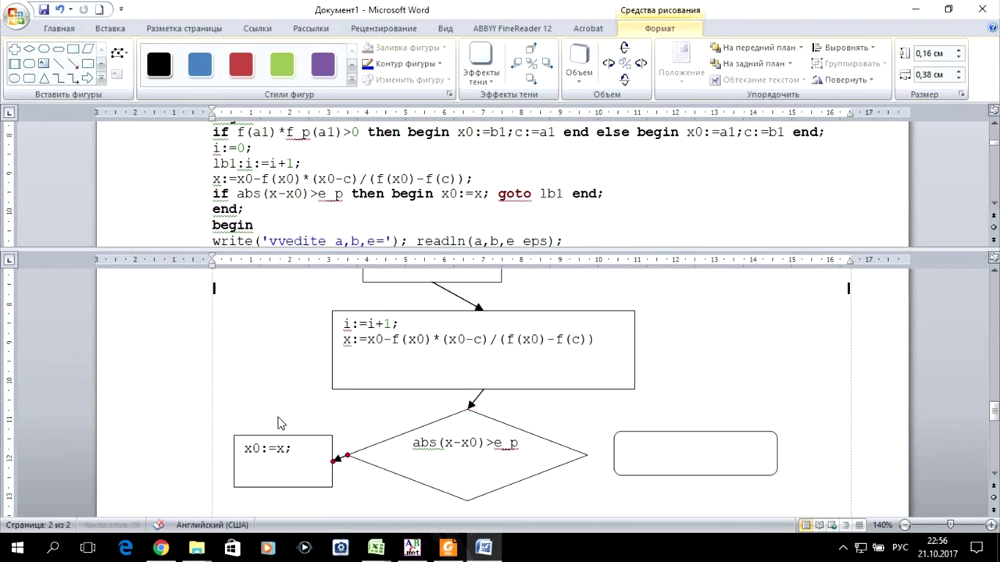
{"action": "scroll", "coordinate": [258, 351], "scroll_direction": "up", "scroll_amount": 4}
{"action": "left_click", "coordinate": [72, 63]}
{"action": "scroll", "coordinate": [443, 313], "scroll_direction": "down", "scroll_amount": 4}
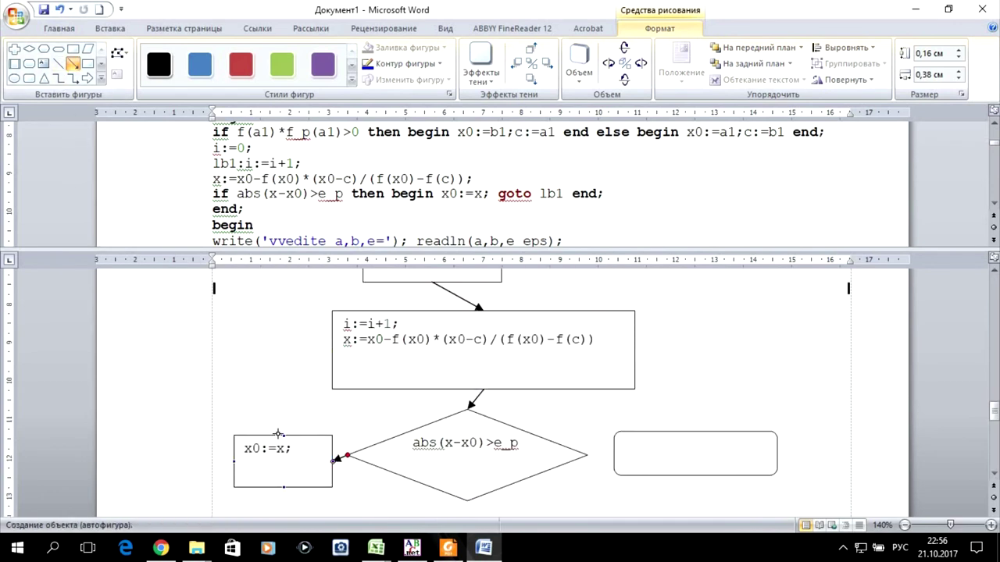
{"action": "left_click_drag", "start_coordinate": [284, 435], "coordinate": [290, 426]}
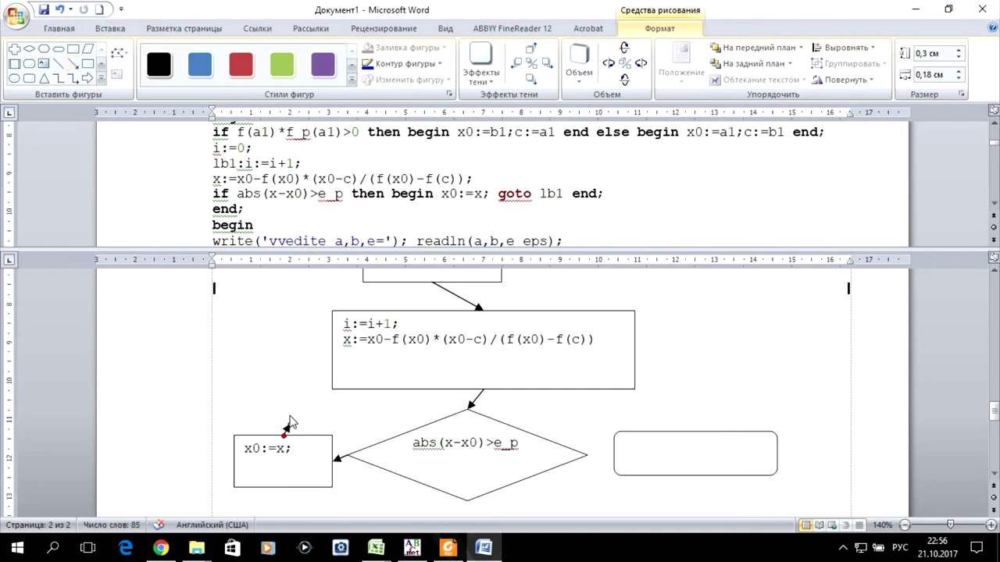
{"action": "left_click_drag", "start_coordinate": [336, 341], "coordinate": [333, 347]}
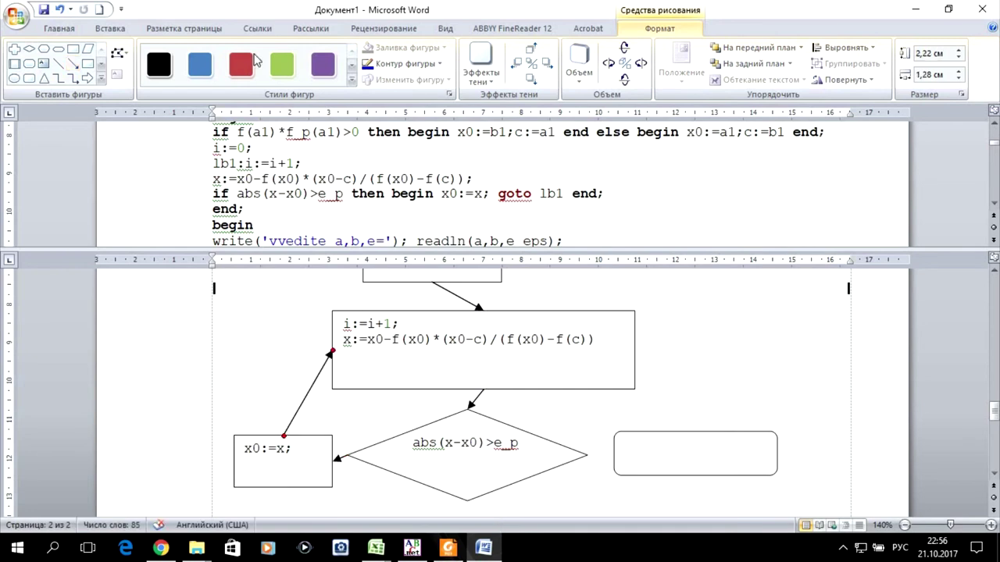
Step: Draw an arrow from the diamond to the rounded end shape and make it accept text
{"action": "left_click", "coordinate": [74, 64]}
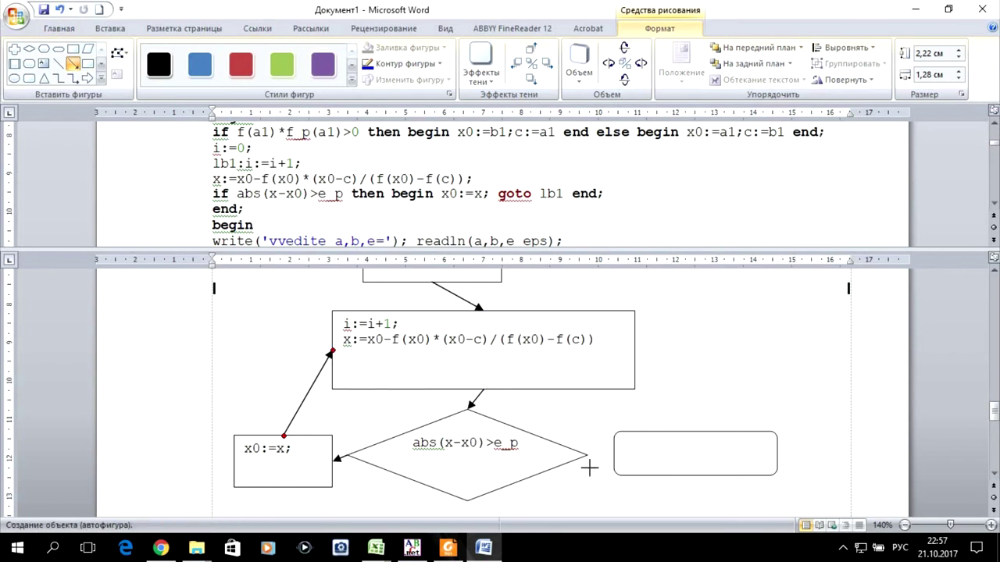
{"action": "left_click_drag", "start_coordinate": [587, 456], "coordinate": [617, 457]}
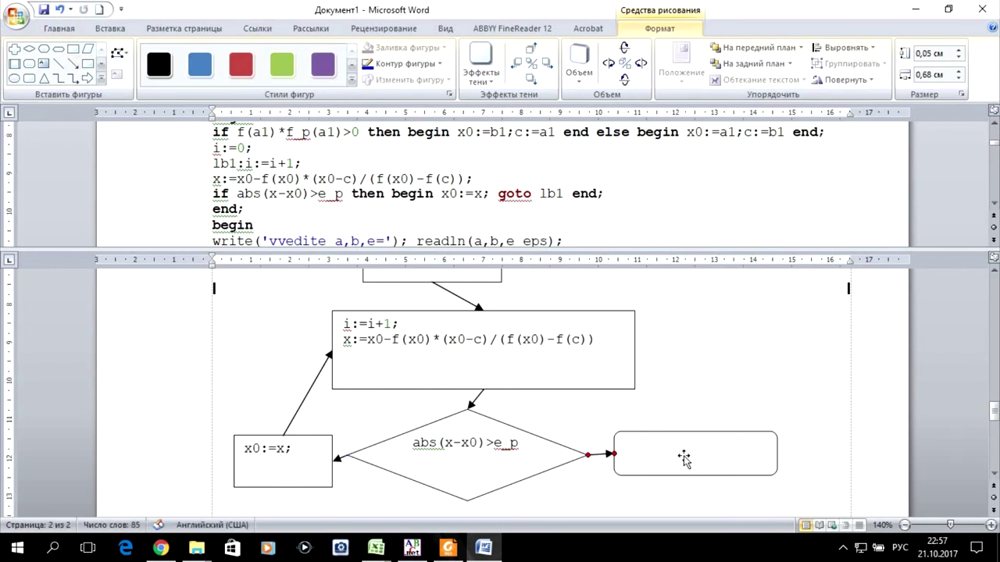
{"action": "right_click", "coordinate": [684, 459]}
{"action": "left_click", "coordinate": [740, 362]}
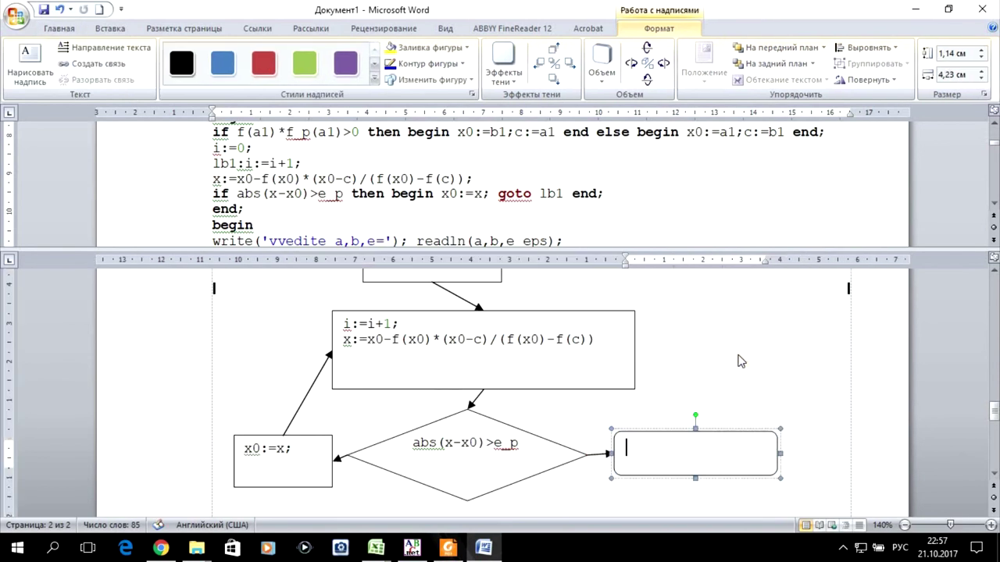
Step: Label the rounded end shape 'конец' and narrow it from its right side
{"action": "type", "text": "коне"}
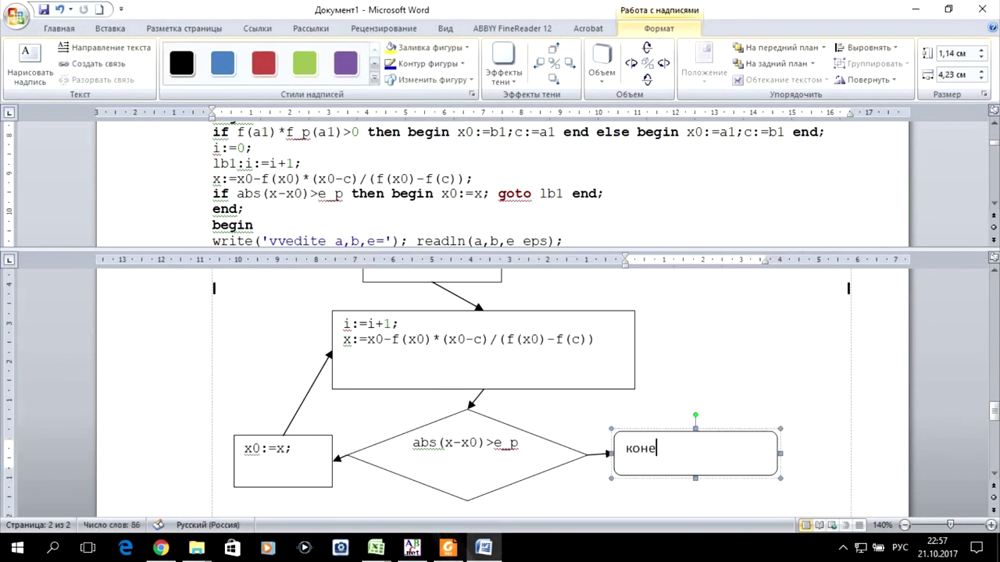
{"action": "type", "text": "ц"}
{"action": "left_click", "coordinate": [784, 382]}
{"action": "scroll", "coordinate": [817, 399], "scroll_direction": "up", "scroll_amount": 1}
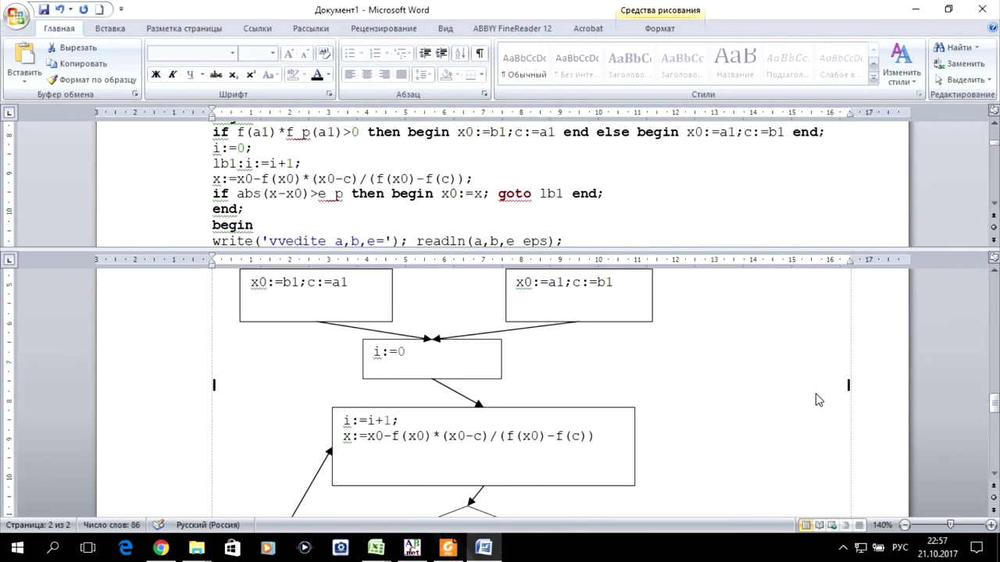
{"action": "scroll", "coordinate": [817, 399], "scroll_direction": "down", "scroll_amount": 3}
{"action": "left_click", "coordinate": [777, 356]}
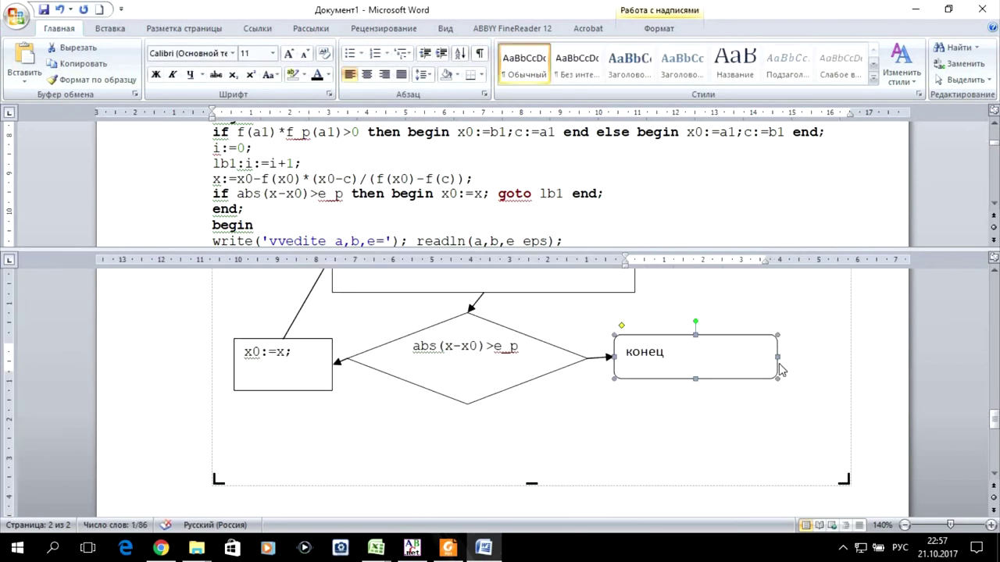
{"action": "left_click_drag", "start_coordinate": [764, 354], "coordinate": [684, 357]}
Step: Shrink the drawing canvas to fit tightly around the flowchart, then deselect it
{"action": "scroll", "coordinate": [723, 371], "scroll_direction": "up", "scroll_amount": 3}
{"action": "scroll", "coordinate": [723, 371], "scroll_direction": "up", "scroll_amount": 4}
{"action": "scroll", "coordinate": [723, 371], "scroll_direction": "up", "scroll_amount": 3}
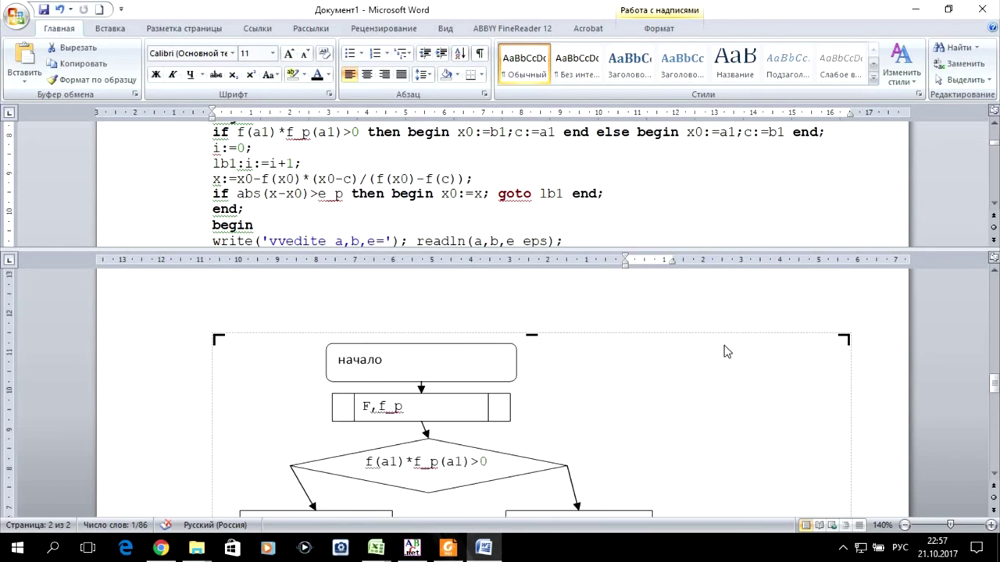
{"action": "right_click", "coordinate": [675, 337]}
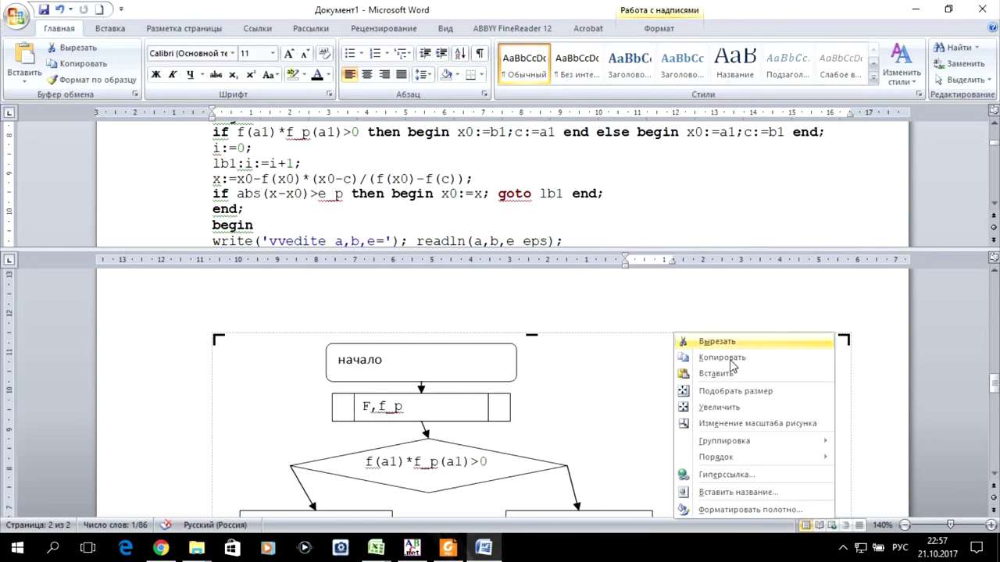
{"action": "left_click", "coordinate": [748, 391]}
{"action": "scroll", "coordinate": [719, 364], "scroll_direction": "down", "scroll_amount": 4}
{"action": "scroll", "coordinate": [723, 365], "scroll_direction": "down", "scroll_amount": 3}
{"action": "scroll", "coordinate": [726, 365], "scroll_direction": "down", "scroll_amount": 1}
{"action": "left_click", "coordinate": [726, 366]}
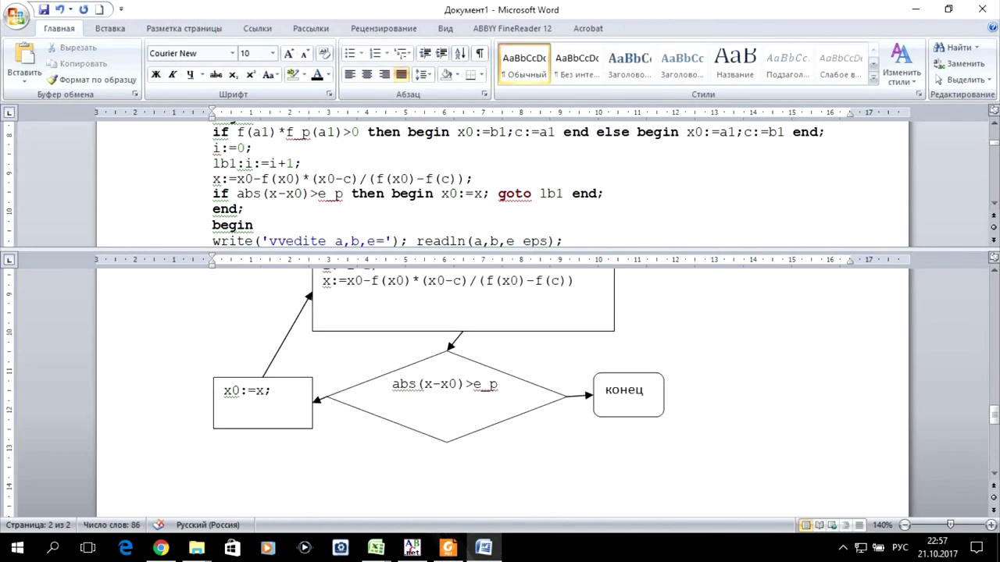
Step: Select the x0:=x; statement in the Pascal code
{"action": "scroll", "coordinate": [692, 396], "scroll_direction": "up", "scroll_amount": 3}
{"action": "scroll", "coordinate": [694, 395], "scroll_direction": "up", "scroll_amount": 3}
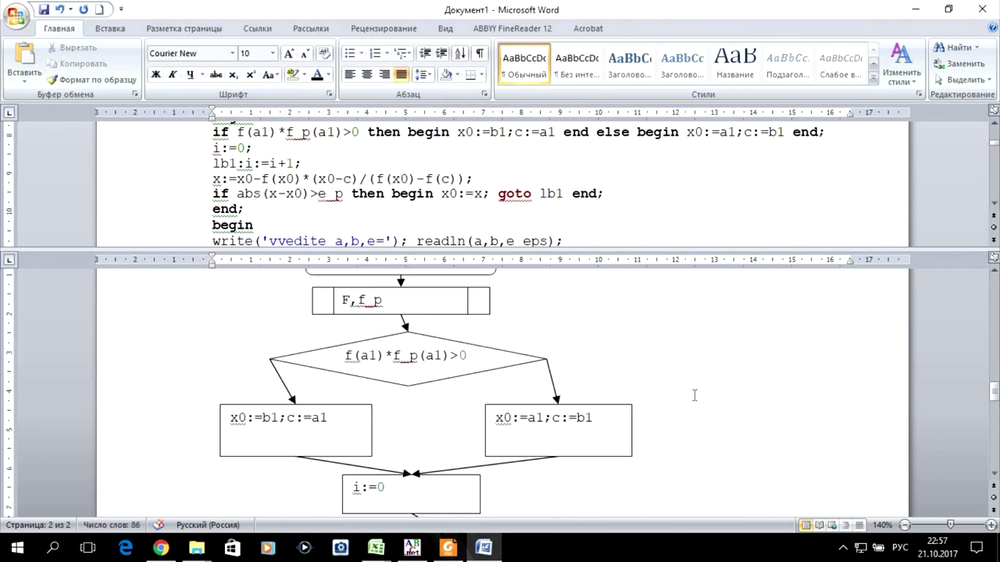
{"action": "scroll", "coordinate": [696, 396], "scroll_direction": "up", "scroll_amount": 3}
{"action": "scroll", "coordinate": [695, 396], "scroll_direction": "down", "scroll_amount": 3}
{"action": "scroll", "coordinate": [696, 396], "scroll_direction": "down", "scroll_amount": 1}
{"action": "scroll", "coordinate": [695, 396], "scroll_direction": "down", "scroll_amount": 4}
{"action": "scroll", "coordinate": [695, 396], "scroll_direction": "down", "scroll_amount": 3}
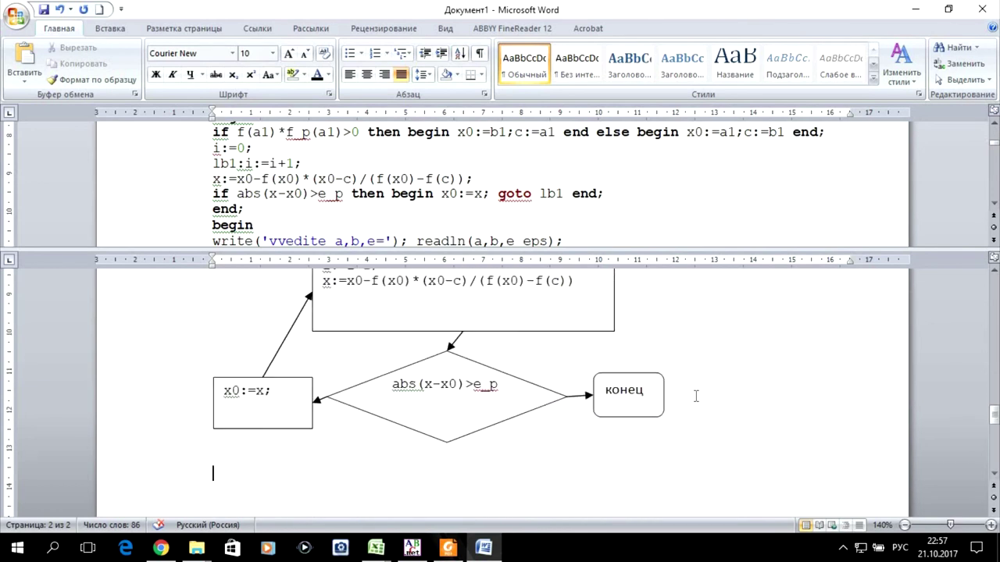
{"action": "scroll", "coordinate": [695, 396], "scroll_direction": "down", "scroll_amount": 3}
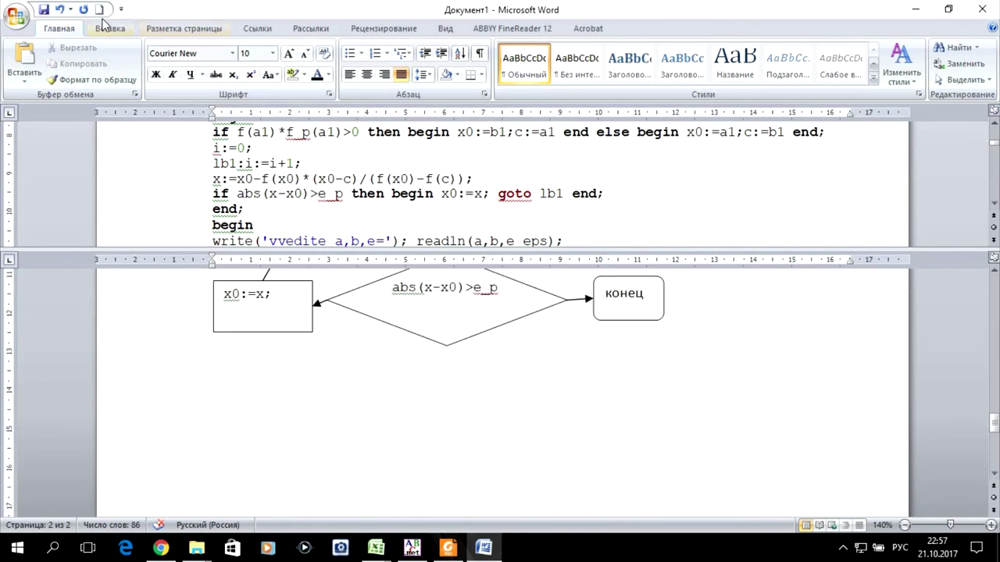
{"action": "left_click_drag", "start_coordinate": [490, 195], "coordinate": [448, 197]}
Step: Insert a new drawing canvas below the flowchart, undoing a first misplaced one
{"action": "scroll", "coordinate": [447, 199], "scroll_direction": "down", "scroll_amount": 1}
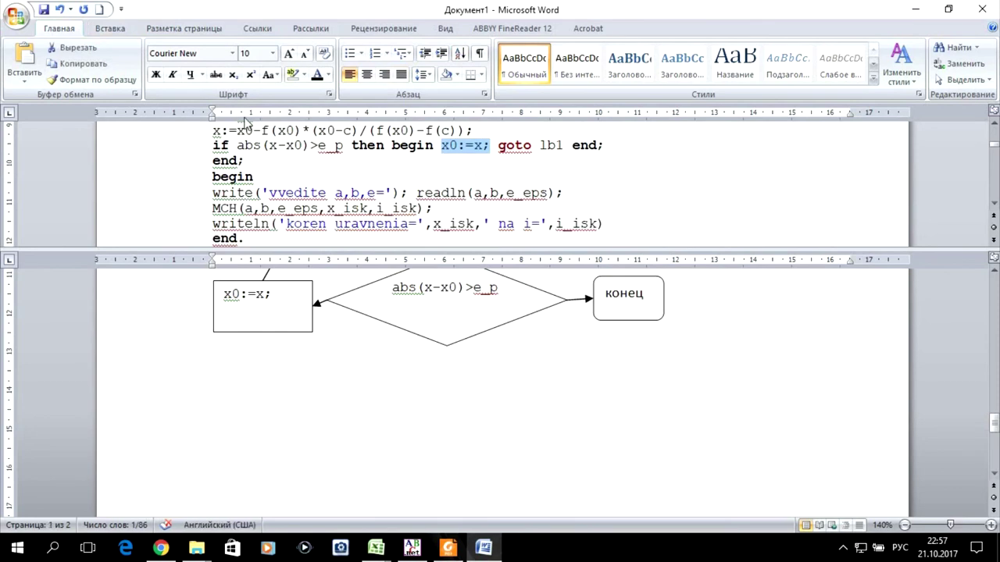
{"action": "left_click", "coordinate": [109, 29]}
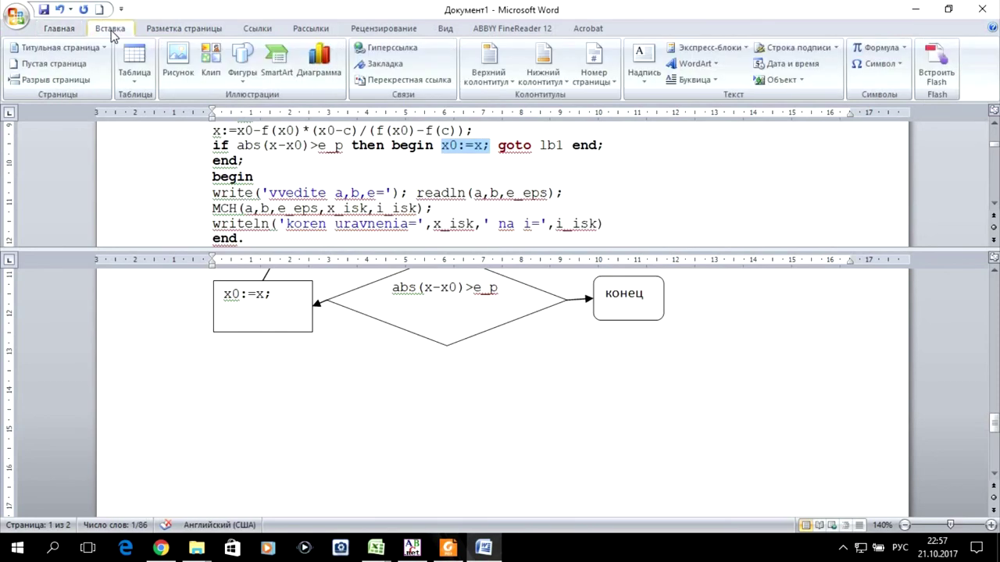
{"action": "left_click", "coordinate": [242, 59]}
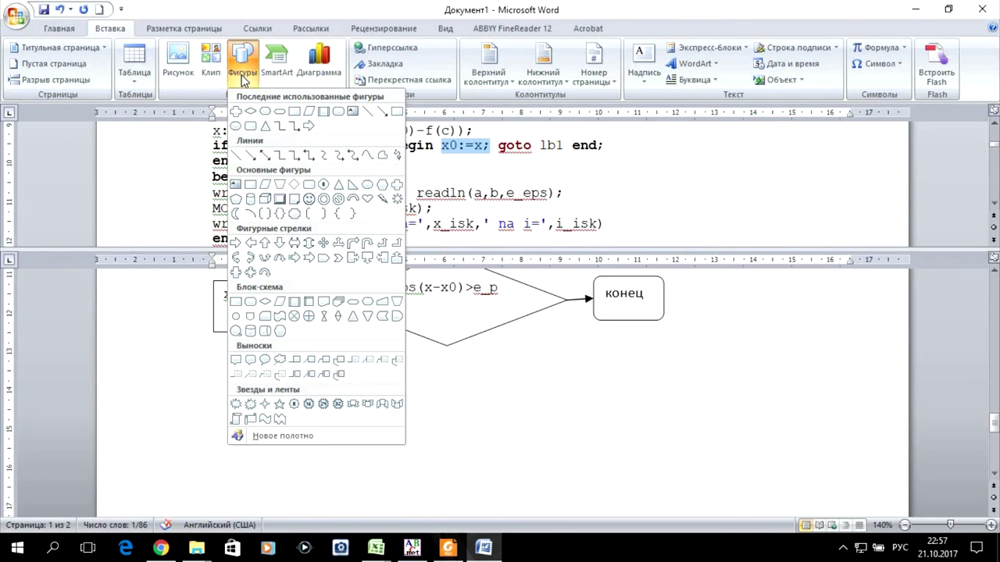
{"action": "left_click", "coordinate": [350, 437]}
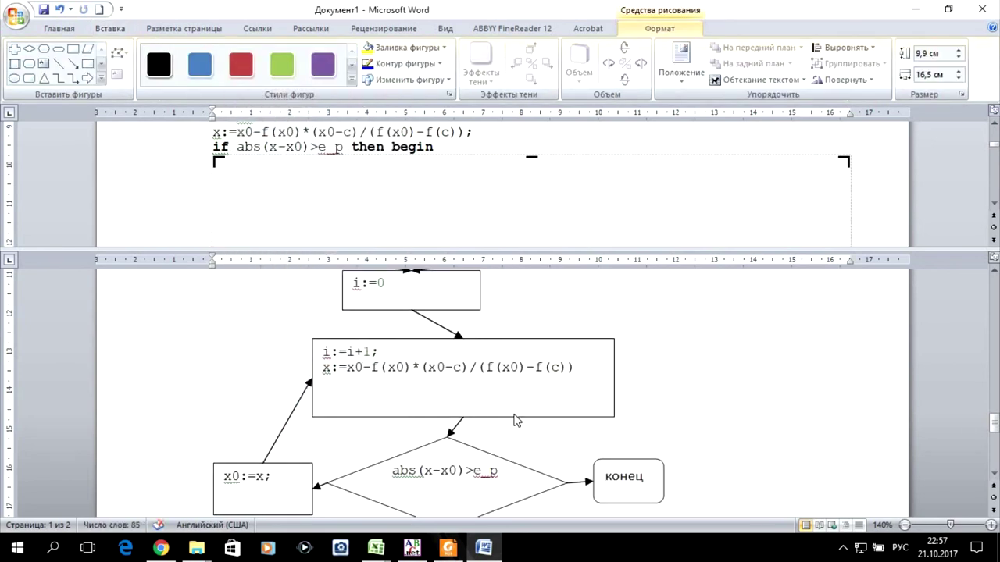
{"action": "left_click", "coordinate": [60, 9]}
{"action": "left_click", "coordinate": [503, 414]}
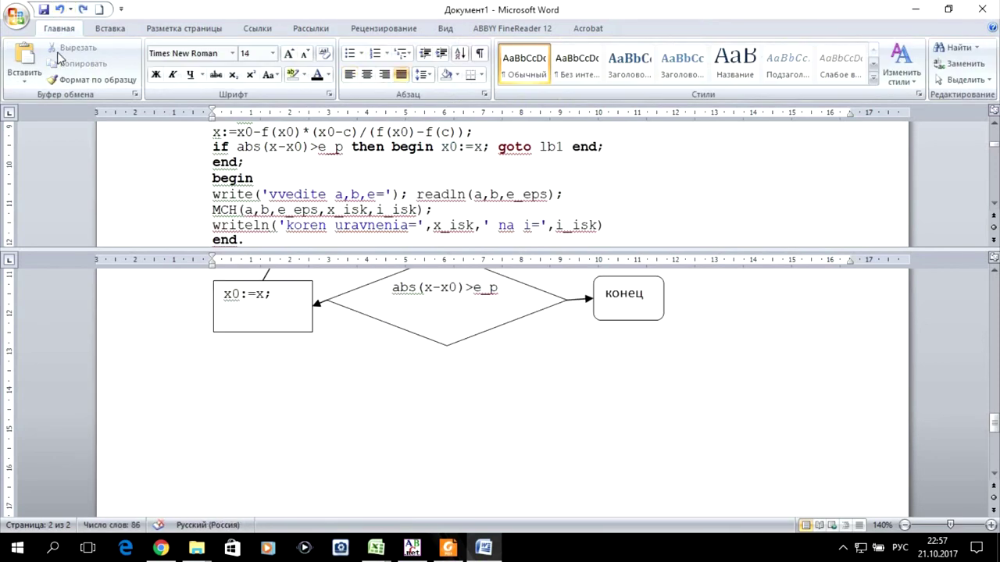
{"action": "left_click", "coordinate": [110, 28]}
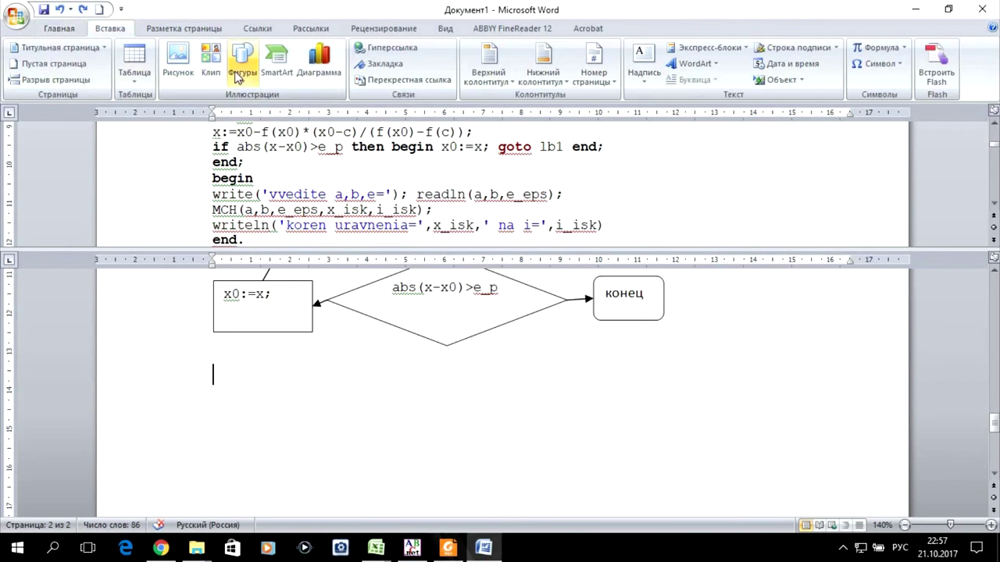
{"action": "left_click", "coordinate": [242, 62]}
{"action": "left_click", "coordinate": [283, 435]}
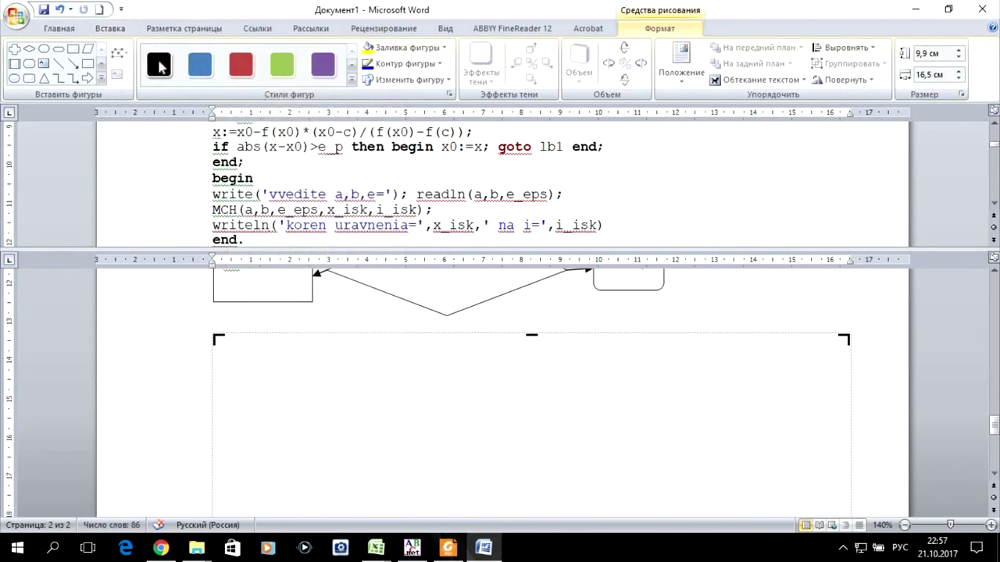
Step: Draw the rounded start box, a predefined-process block and a widened rectangle below them
{"action": "left_click", "coordinate": [29, 78]}
{"action": "left_click_drag", "start_coordinate": [348, 352], "coordinate": [542, 386]}
{"action": "left_click", "coordinate": [14, 63]}
{"action": "left_click_drag", "start_coordinate": [324, 396], "coordinate": [558, 424]}
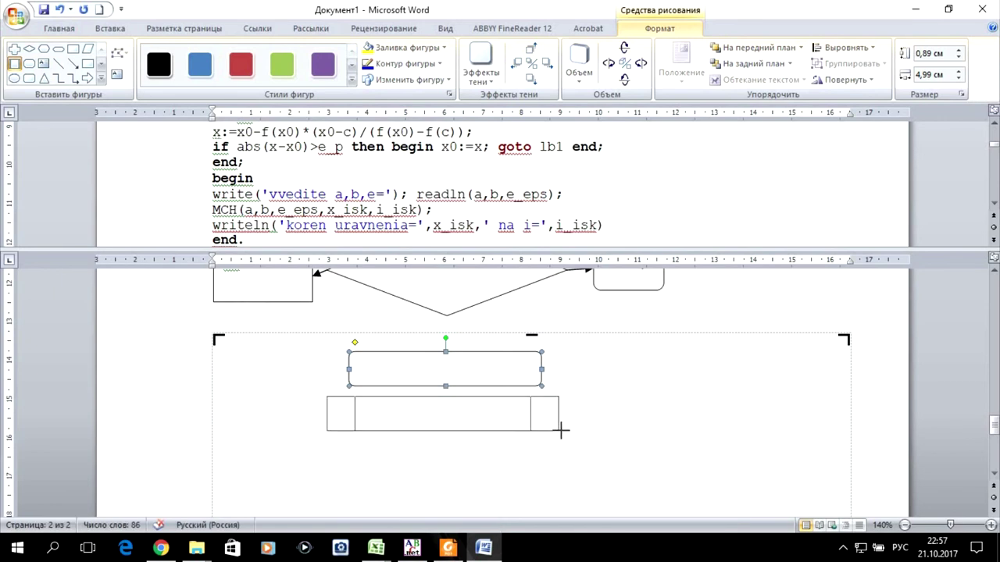
{"action": "left_click_drag", "start_coordinate": [559, 424], "coordinate": [558, 430]}
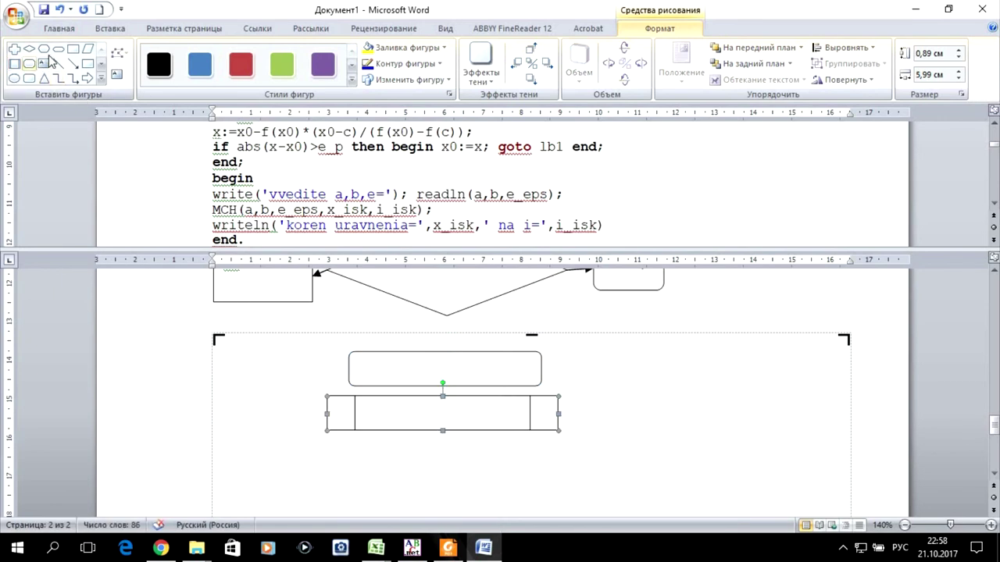
{"action": "left_click", "coordinate": [73, 48]}
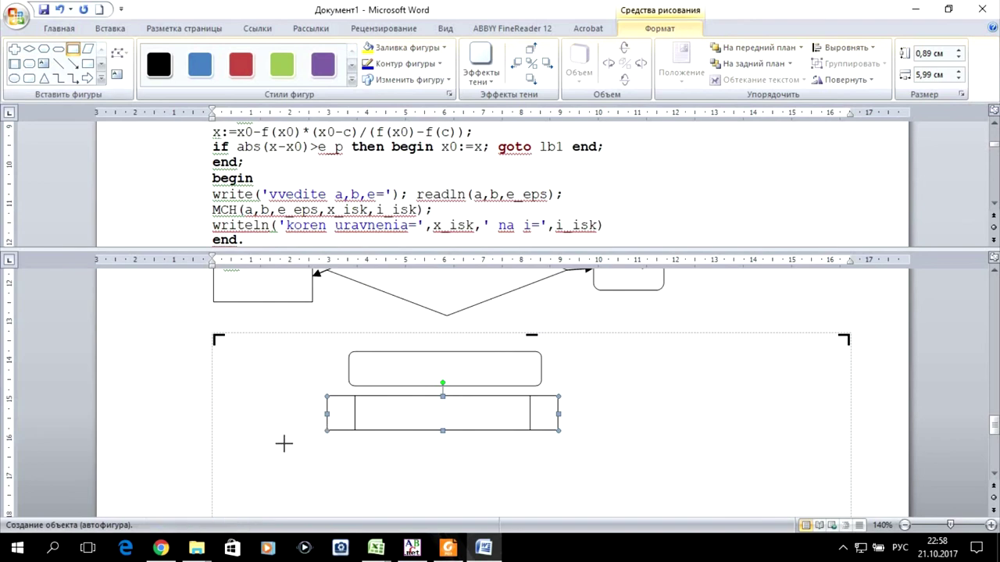
{"action": "left_click_drag", "start_coordinate": [278, 438], "coordinate": [375, 505]}
{"action": "left_click_drag", "start_coordinate": [383, 469], "coordinate": [520, 473]}
{"action": "left_click_drag", "start_coordinate": [453, 469], "coordinate": [404, 476]}
{"action": "scroll", "coordinate": [485, 406], "scroll_direction": "down", "scroll_amount": 3}
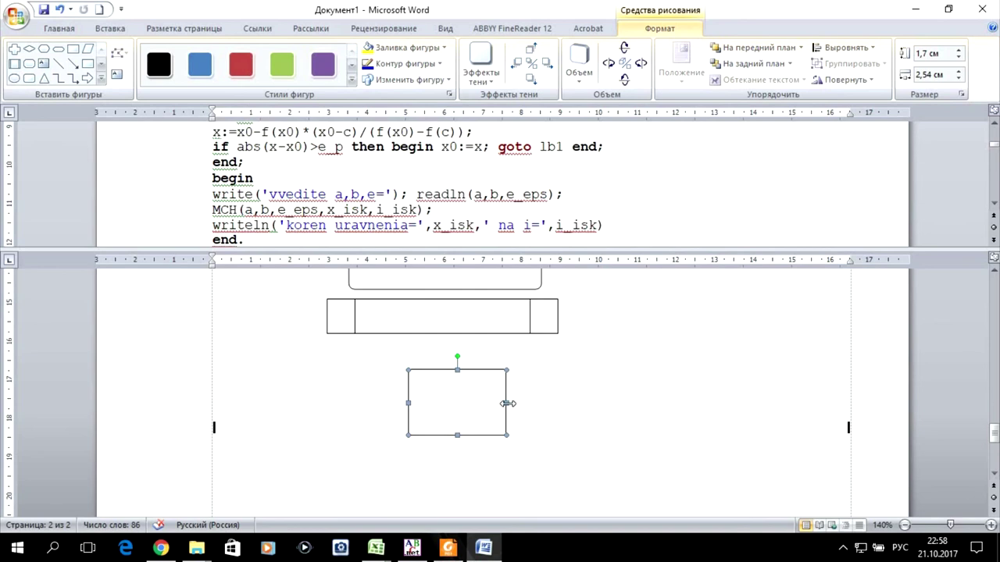
{"action": "left_click_drag", "start_coordinate": [506, 402], "coordinate": [665, 403]}
{"action": "mouse_move", "coordinate": [585, 373]}
{"action": "left_mouse_down"}
{"action": "mouse_move", "coordinate": [442, 383]}
{"action": "mouse_move", "coordinate": [512, 397]}
{"action": "left_mouse_up"}
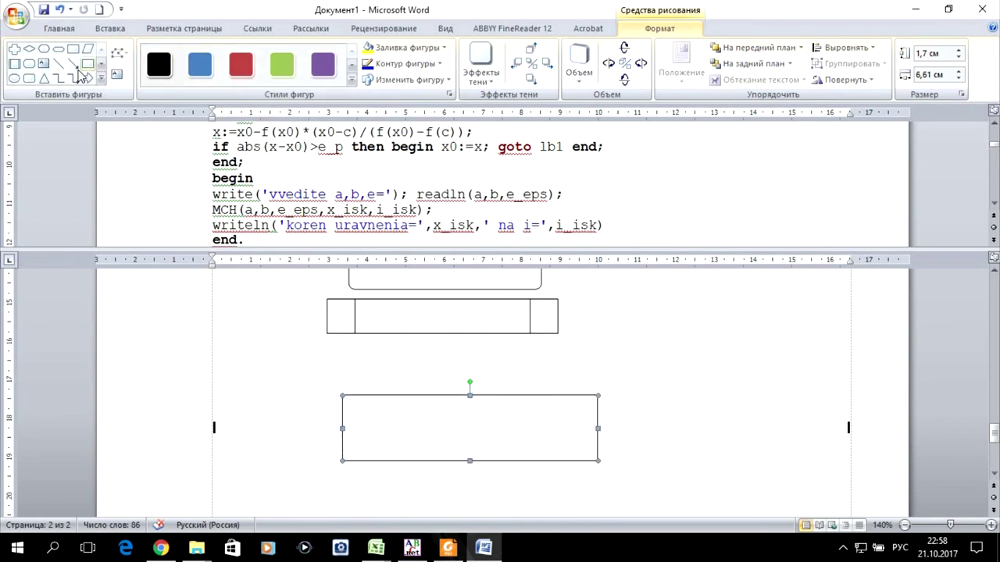
Step: Add parallelograms above and below the rectangle and a rounded end box at the bottom
{"action": "left_click", "coordinate": [88, 49]}
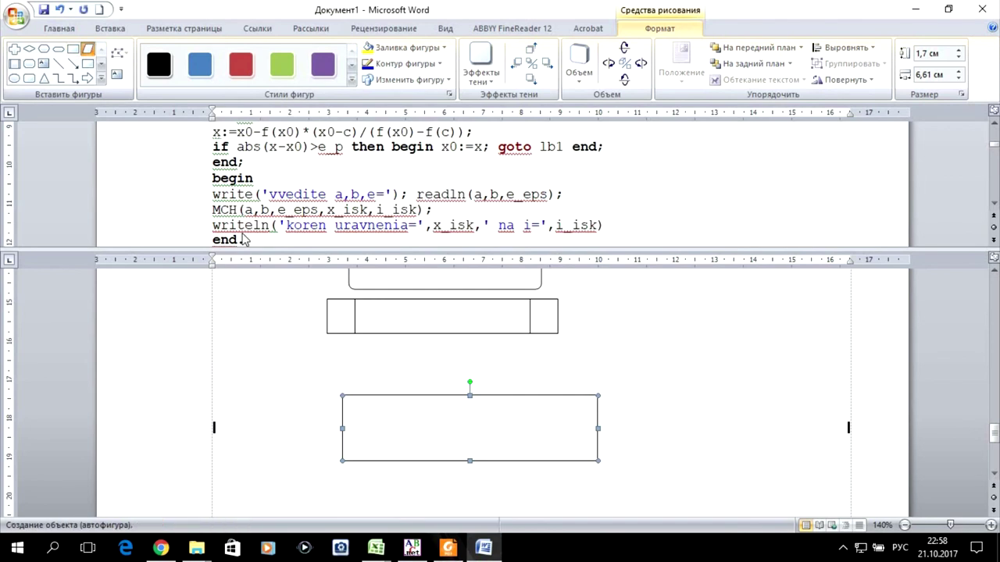
{"action": "mouse_move", "coordinate": [306, 335]}
{"action": "left_mouse_down"}
{"action": "mouse_move", "coordinate": [567, 378]}
{"action": "mouse_move", "coordinate": [560, 369]}
{"action": "left_mouse_up"}
{"action": "scroll", "coordinate": [340, 270], "scroll_direction": "down", "scroll_amount": 1}
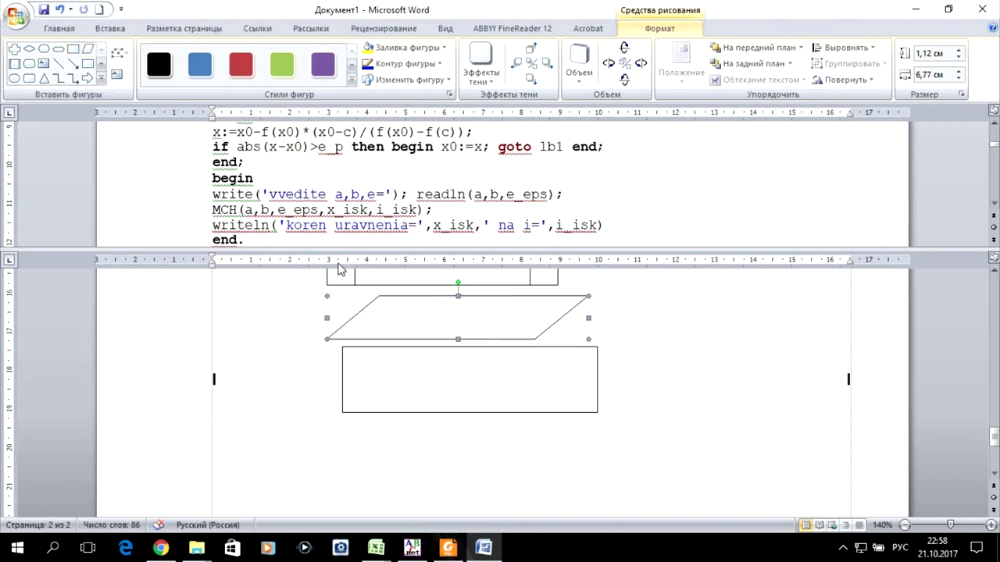
{"action": "left_click", "coordinate": [89, 49]}
{"action": "left_click_drag", "start_coordinate": [337, 426], "coordinate": [607, 466]}
{"action": "left_click", "coordinate": [29, 78]}
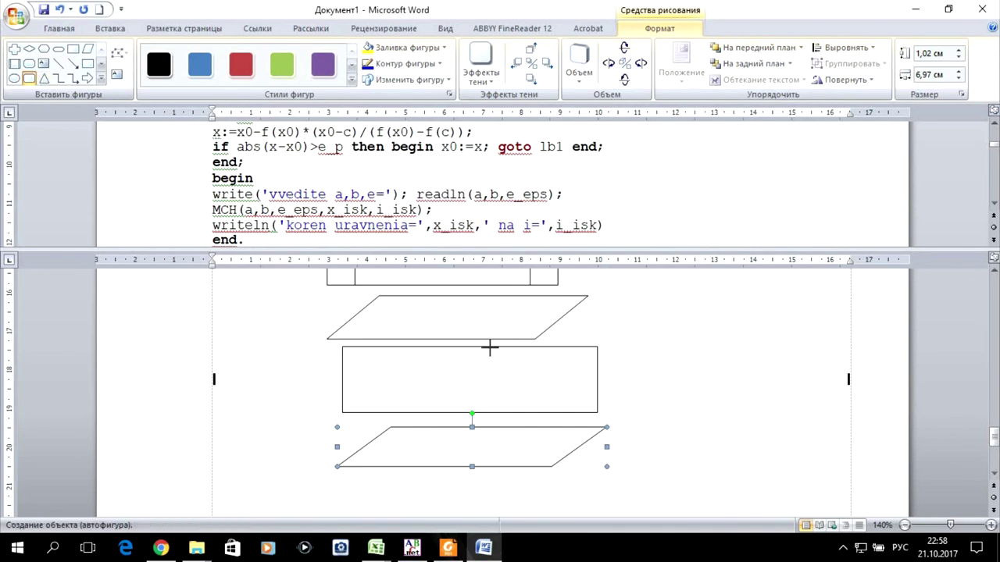
{"action": "scroll", "coordinate": [382, 410], "scroll_direction": "down", "scroll_amount": 2}
{"action": "left_click_drag", "start_coordinate": [320, 385], "coordinate": [641, 429]}
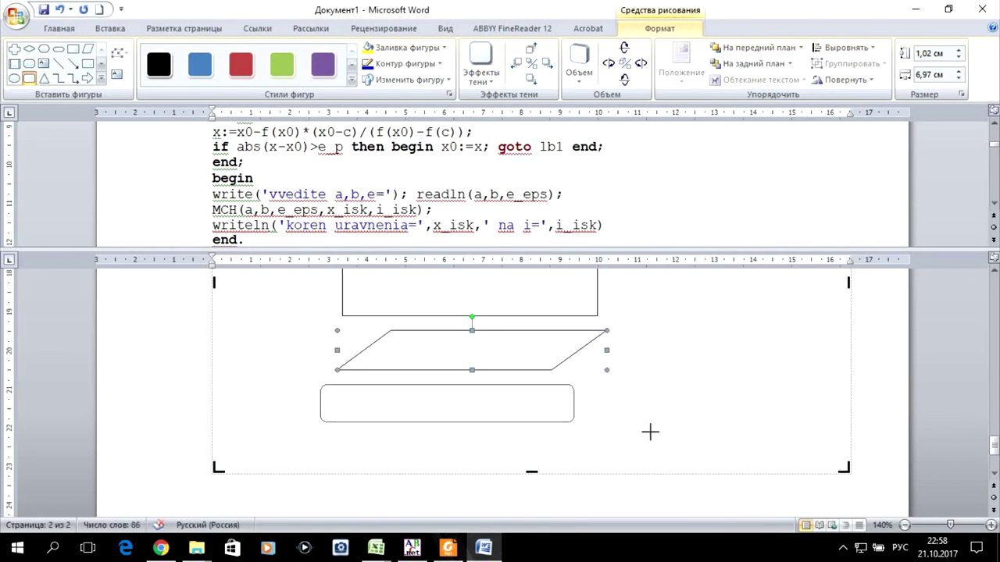
{"action": "scroll", "coordinate": [639, 428], "scroll_direction": "up", "scroll_amount": 3}
{"action": "scroll", "coordinate": [639, 422], "scroll_direction": "up", "scroll_amount": 2}
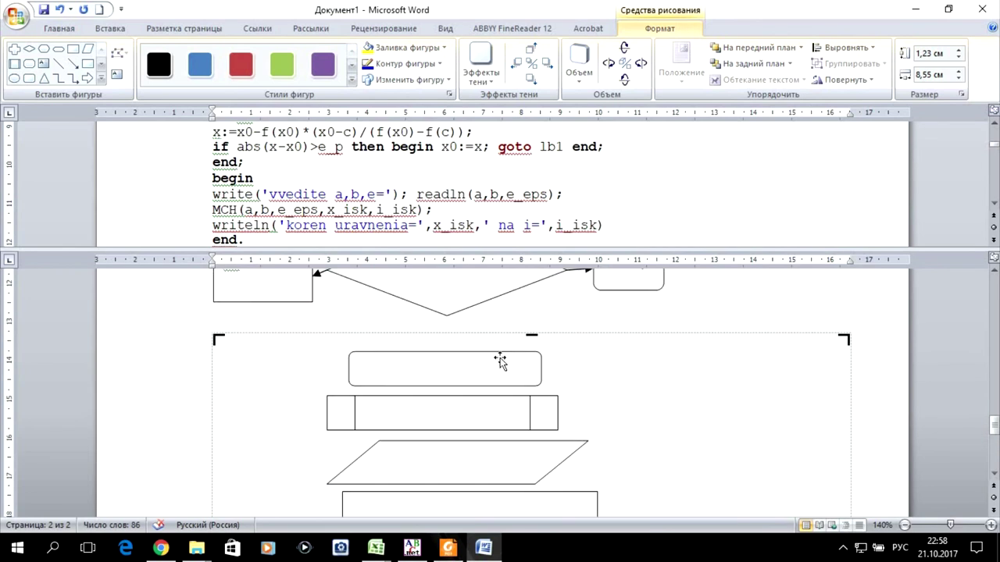
{"action": "left_click", "coordinate": [478, 363]}
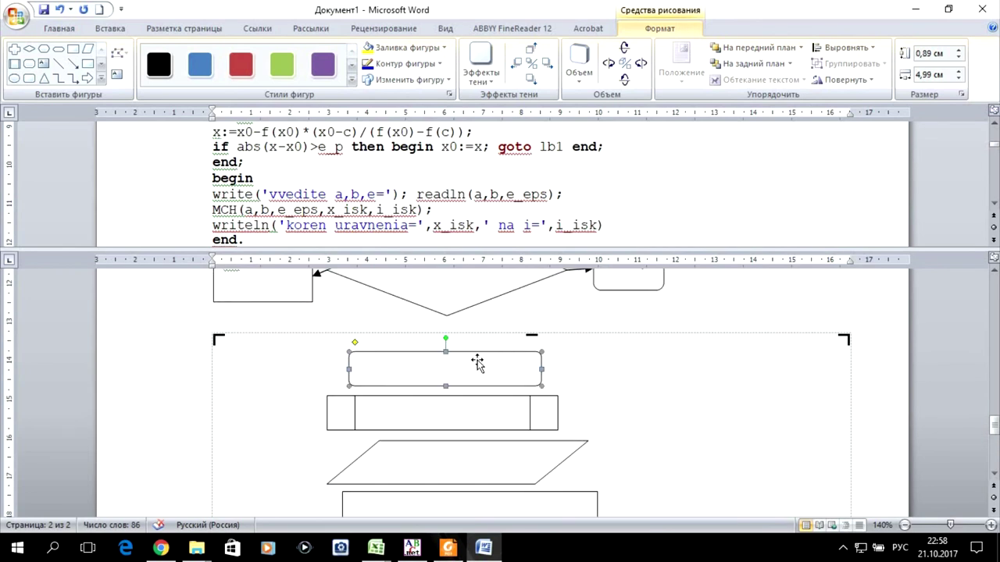
Step: Label the second flowchart's start box 'начало'
{"action": "right_click", "coordinate": [478, 363]}
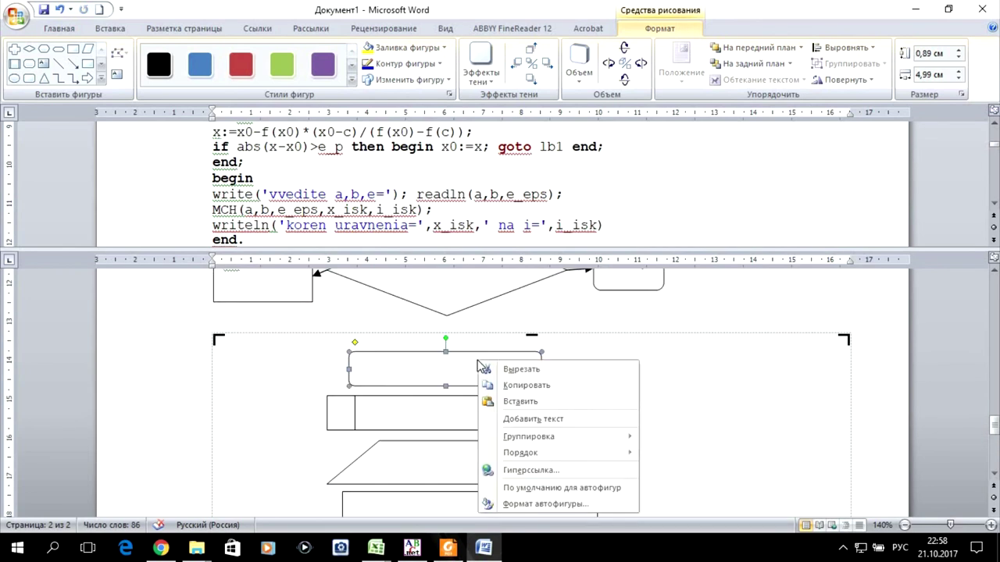
{"action": "left_click", "coordinate": [551, 422]}
{"action": "type", "text": "нача"}
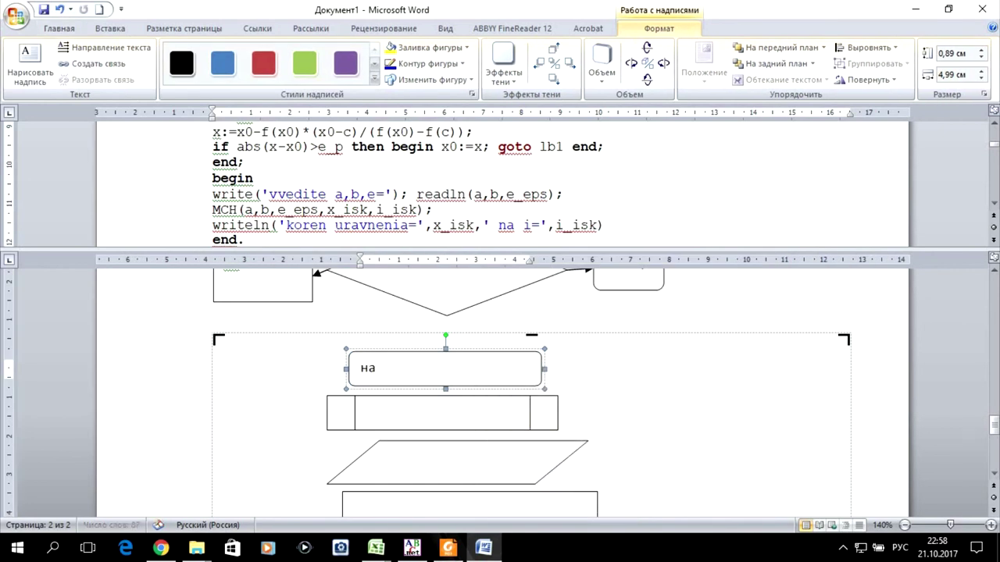
{"action": "type", "text": "ло"}
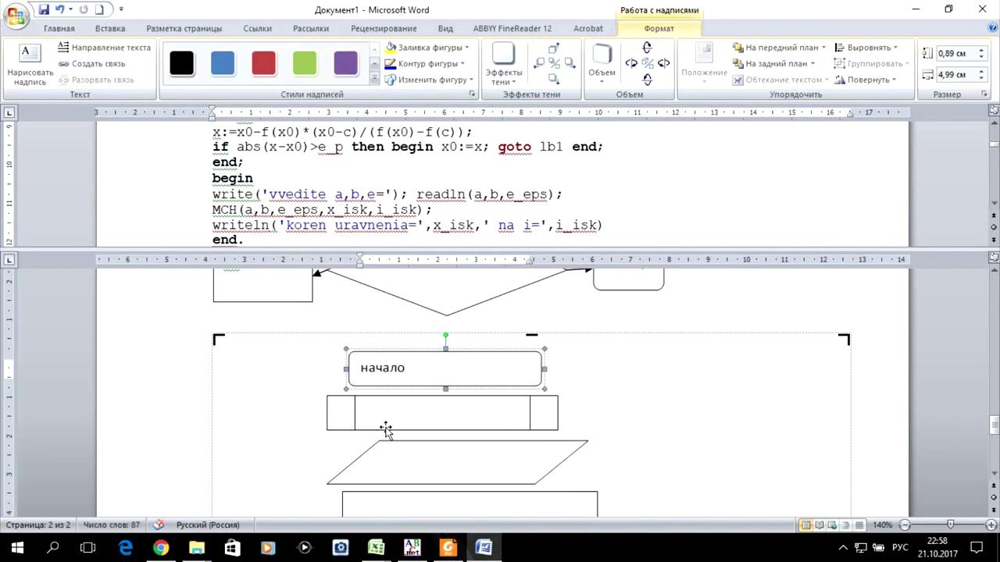
{"action": "left_click", "coordinate": [231, 195]}
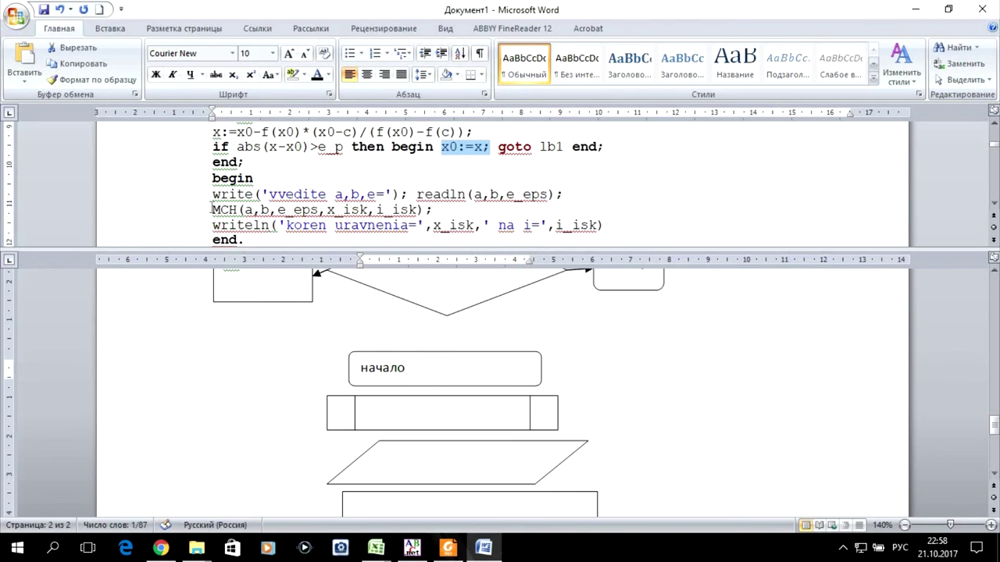
Step: Copy MCH from the code and paste it into the predefined-process box
{"action": "left_click", "coordinate": [213, 210]}
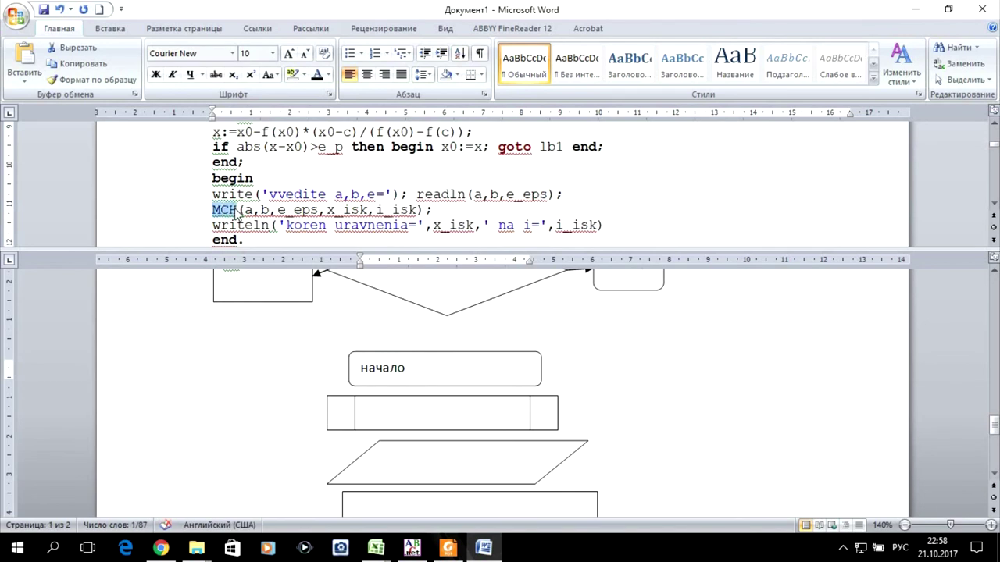
{"action": "right_click", "coordinate": [233, 212]}
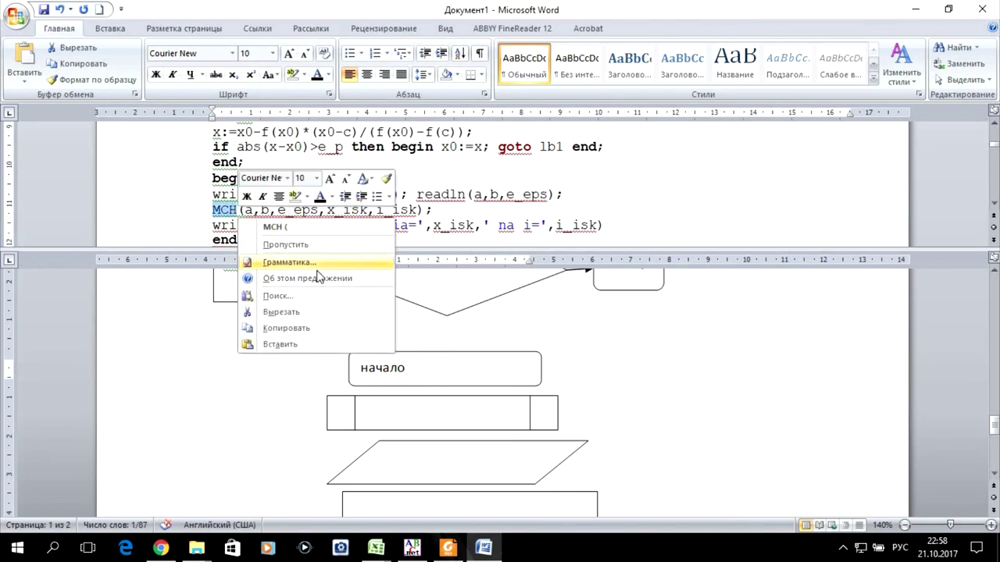
{"action": "left_click", "coordinate": [308, 328]}
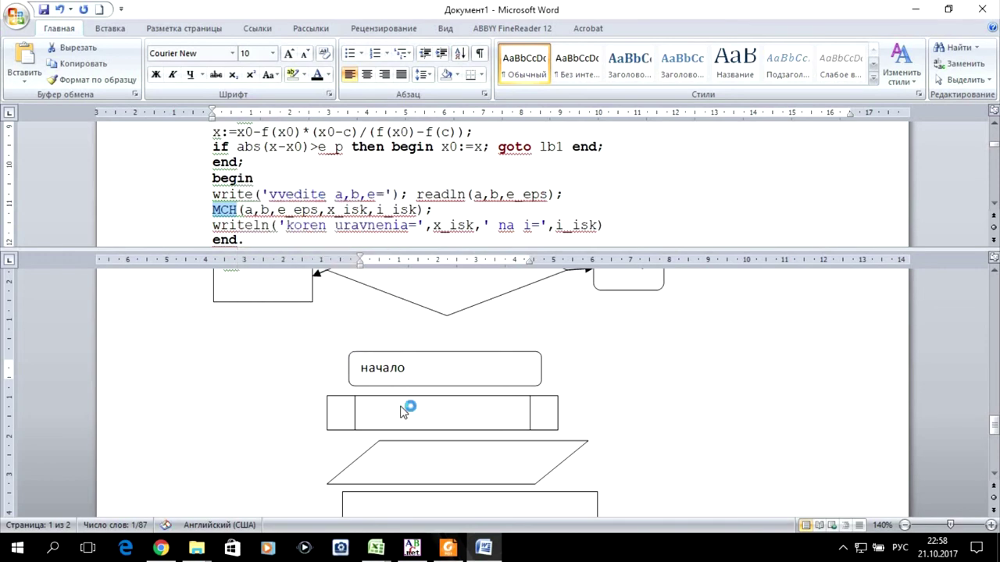
{"action": "left_click", "coordinate": [423, 419]}
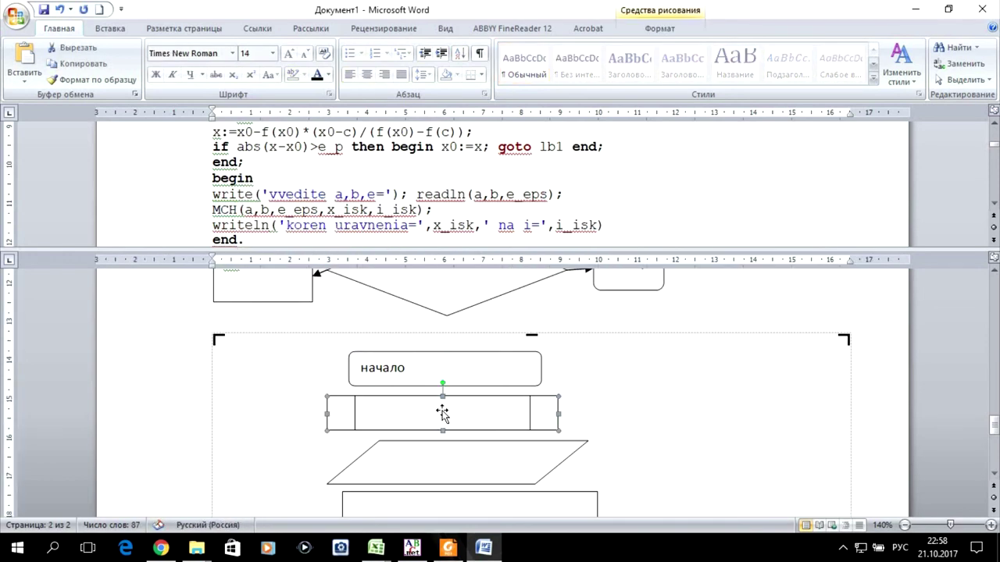
{"action": "right_click", "coordinate": [442, 412]}
{"action": "left_click", "coordinate": [515, 317]}
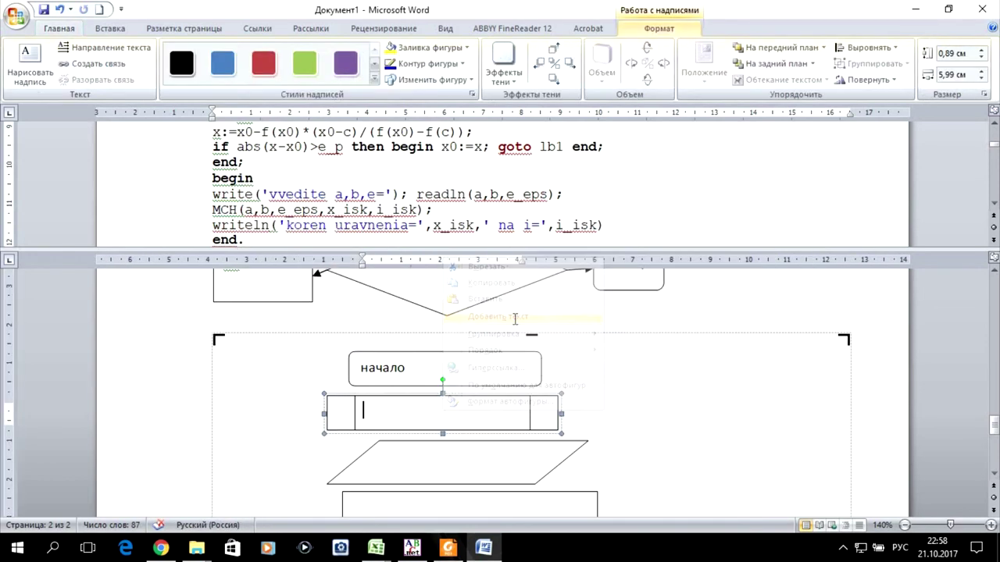
{"action": "type", "text": "MCH"}
{"action": "scroll", "coordinate": [652, 414], "scroll_direction": "down", "scroll_amount": 1}
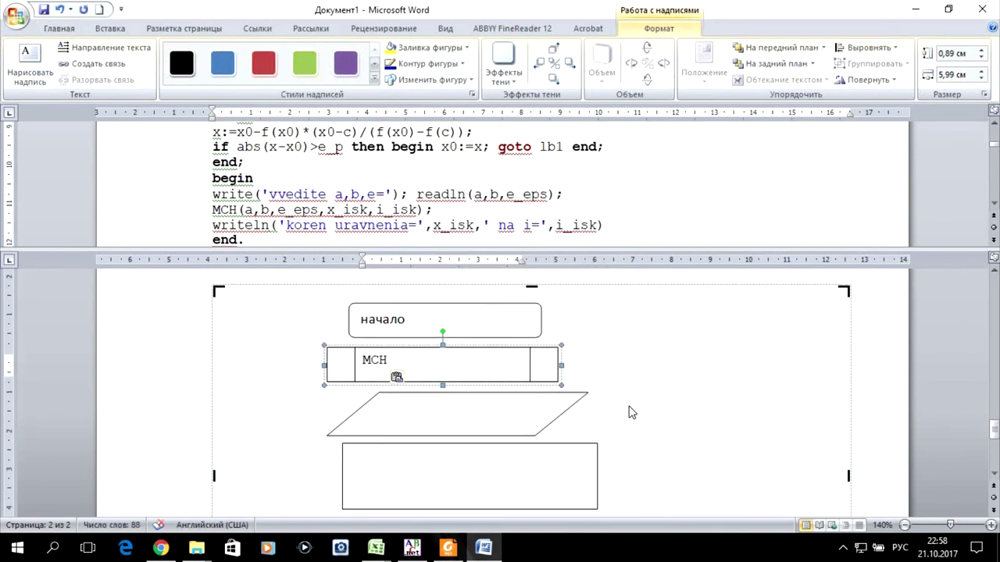
{"action": "left_click", "coordinate": [464, 195]}
Step: Copy a,b,e_eps from the readln line and paste it into the input parallelogram
{"action": "left_click_drag", "start_coordinate": [475, 195], "coordinate": [595, 202]}
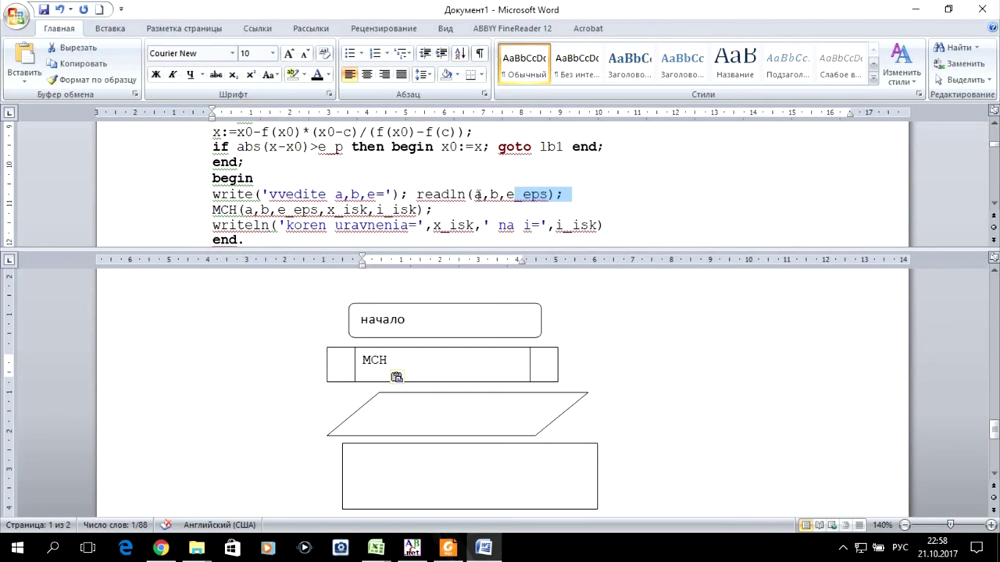
{"action": "left_click_drag", "start_coordinate": [477, 195], "coordinate": [521, 195]}
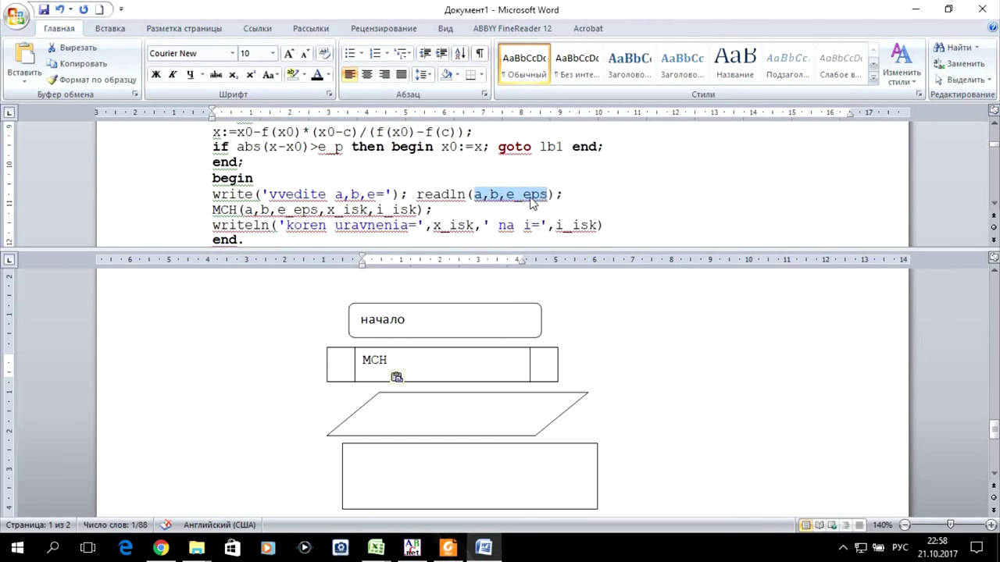
{"action": "right_click", "coordinate": [531, 202]}
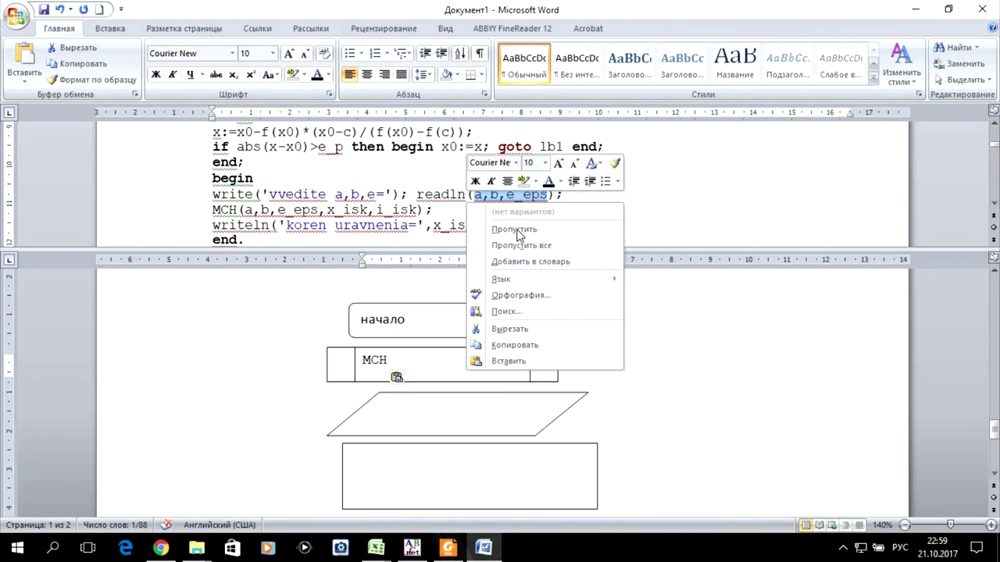
{"action": "left_click", "coordinate": [521, 341]}
{"action": "scroll", "coordinate": [468, 391], "scroll_direction": "down", "scroll_amount": 1}
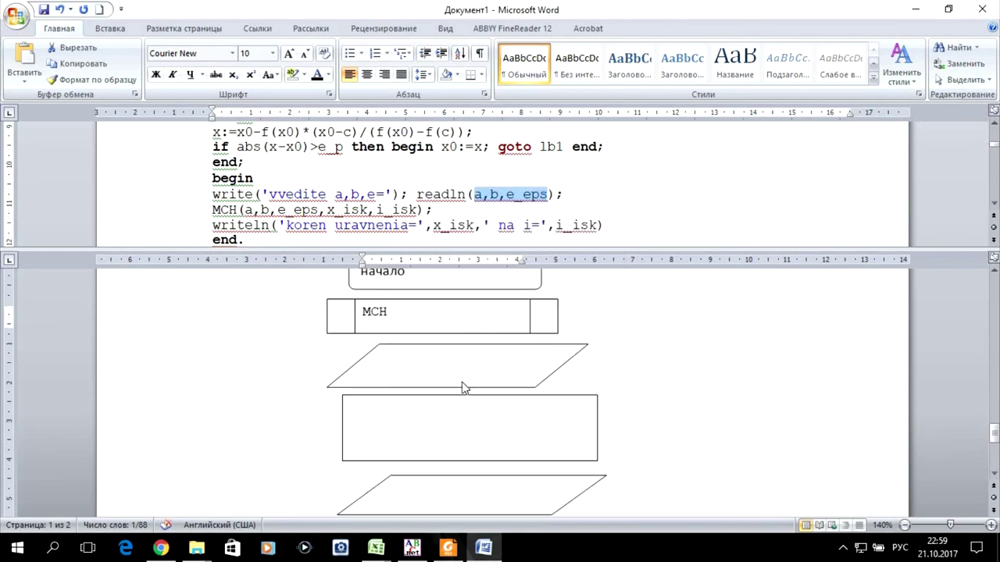
{"action": "left_click", "coordinate": [435, 365]}
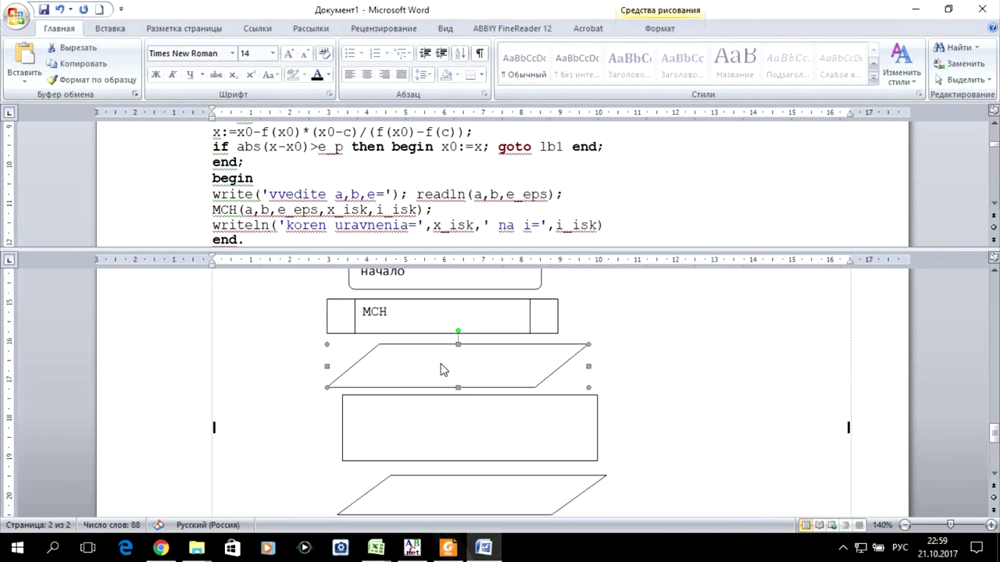
{"action": "right_click", "coordinate": [443, 367]}
{"action": "left_click", "coordinate": [528, 422]}
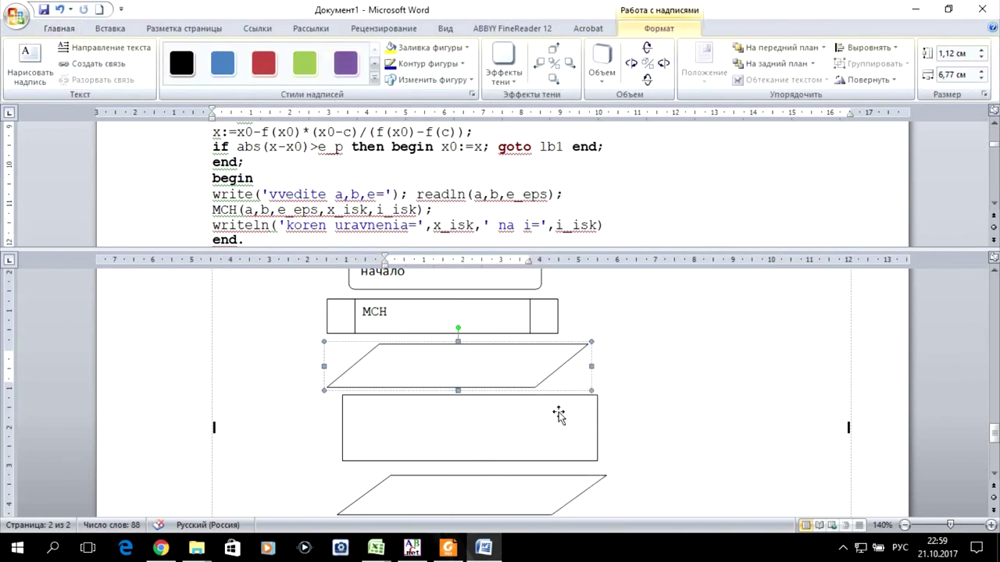
{"action": "type", "text": "a,b,e_eps"}
Step: Select the whole MCH procedure call line in the code
{"action": "scroll", "coordinate": [539, 390], "scroll_direction": "down", "scroll_amount": 1}
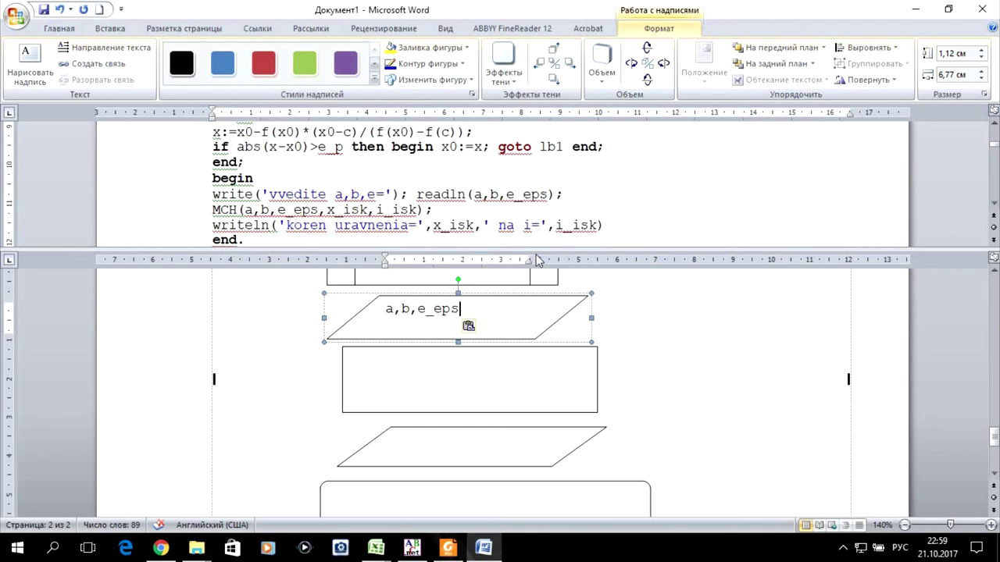
{"action": "left_click_drag", "start_coordinate": [474, 194], "coordinate": [546, 194]}
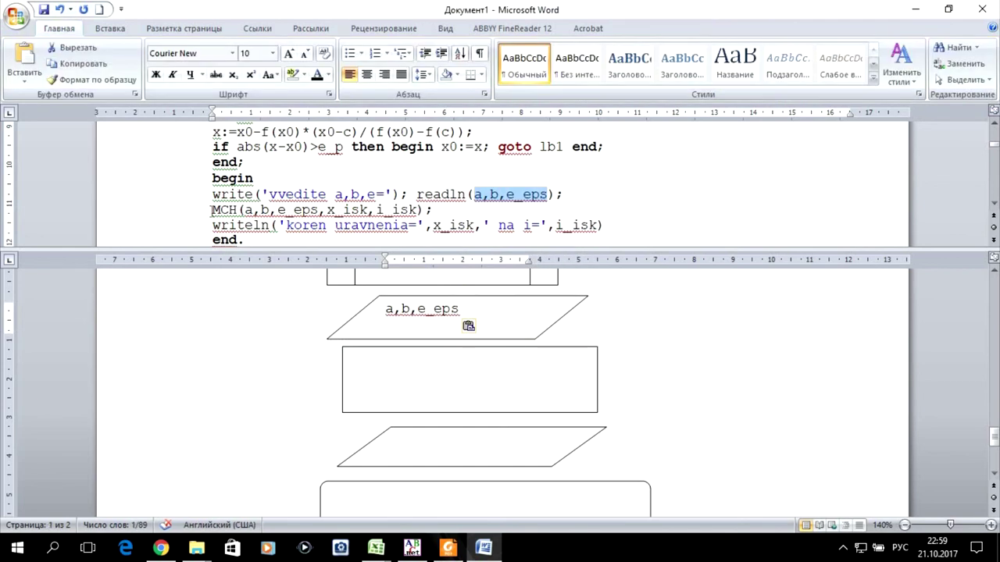
{"action": "left_click_drag", "start_coordinate": [211, 209], "coordinate": [467, 211]}
{"action": "key", "text": "ctrl+c"}
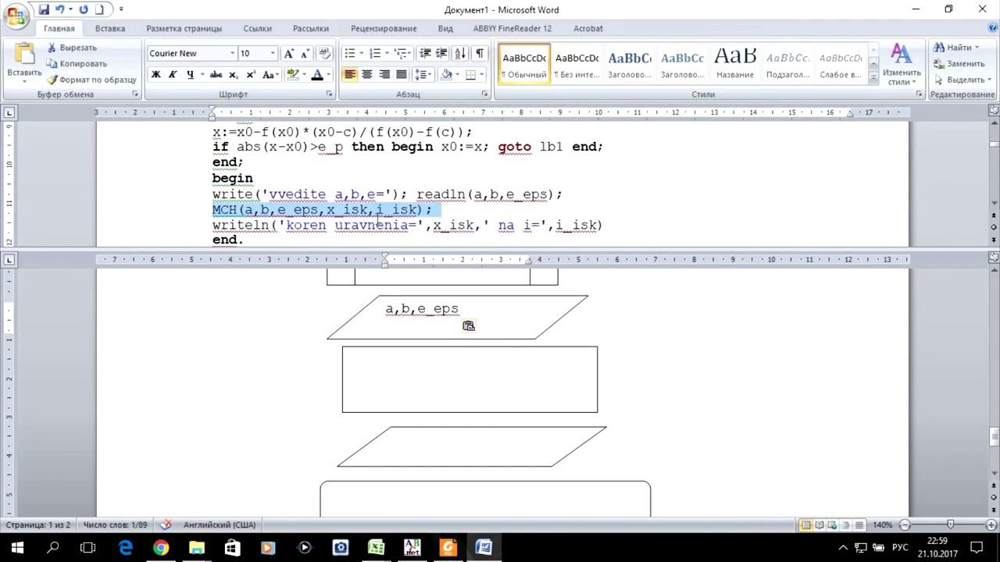
Step: Copy the call MCH(a,b,e_eps,x_isk,i_isk); from the code and paste it into the rectangle
{"action": "right_click", "coordinate": [372, 217]}
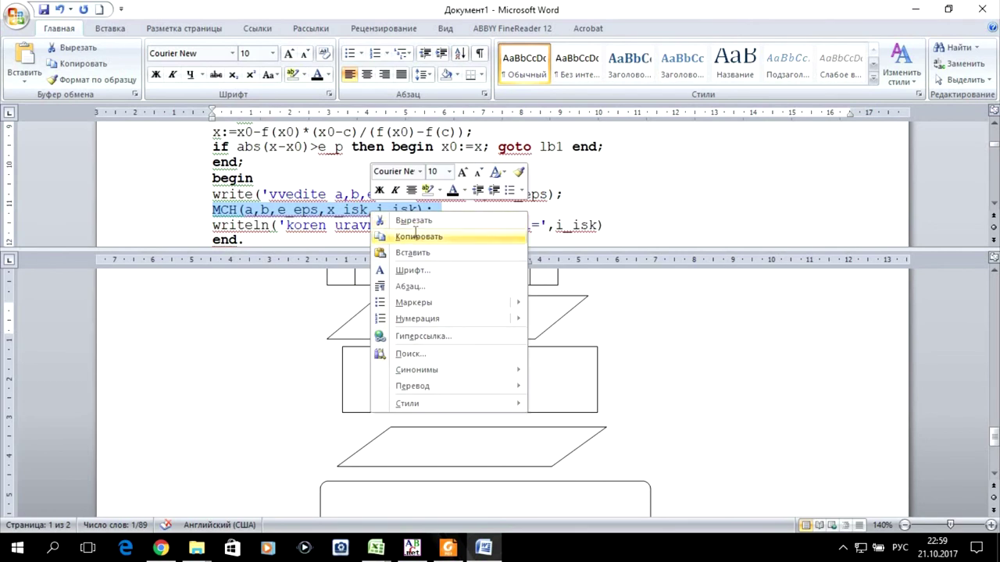
{"action": "left_click", "coordinate": [418, 236]}
{"action": "left_click", "coordinate": [475, 346]}
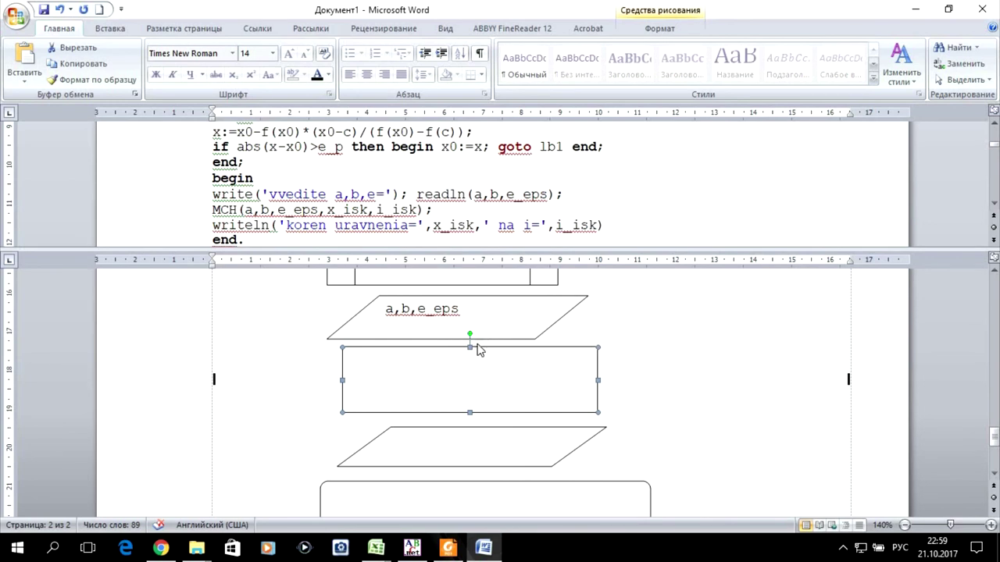
{"action": "right_click", "coordinate": [479, 354]}
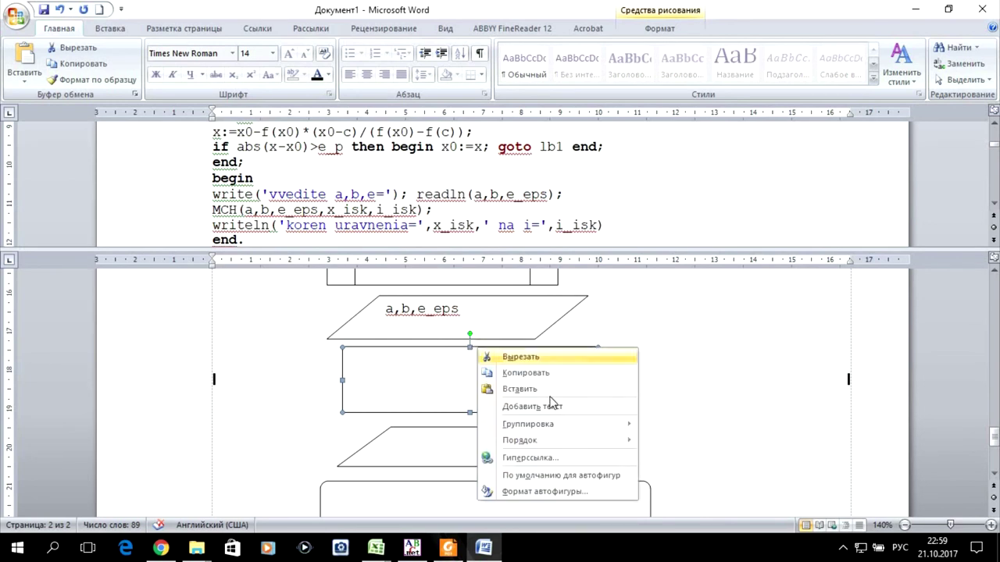
{"action": "left_click", "coordinate": [553, 402]}
{"action": "key", "text": "ctrl+v"}
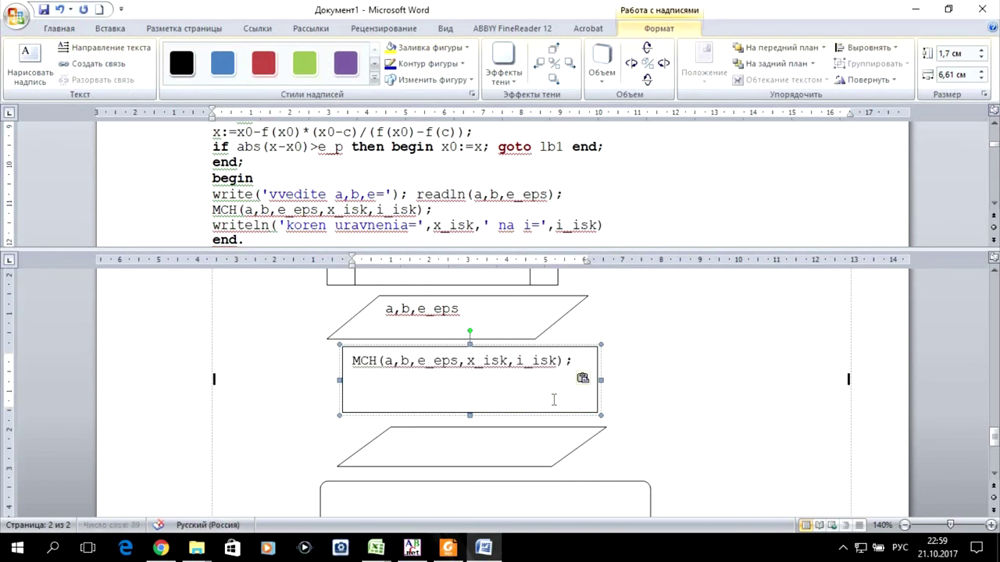
Step: Copy the writeln output arguments into the output parallelogram and remove the quoted text, leaving x_isk, i_isk
{"action": "left_click", "coordinate": [376, 244]}
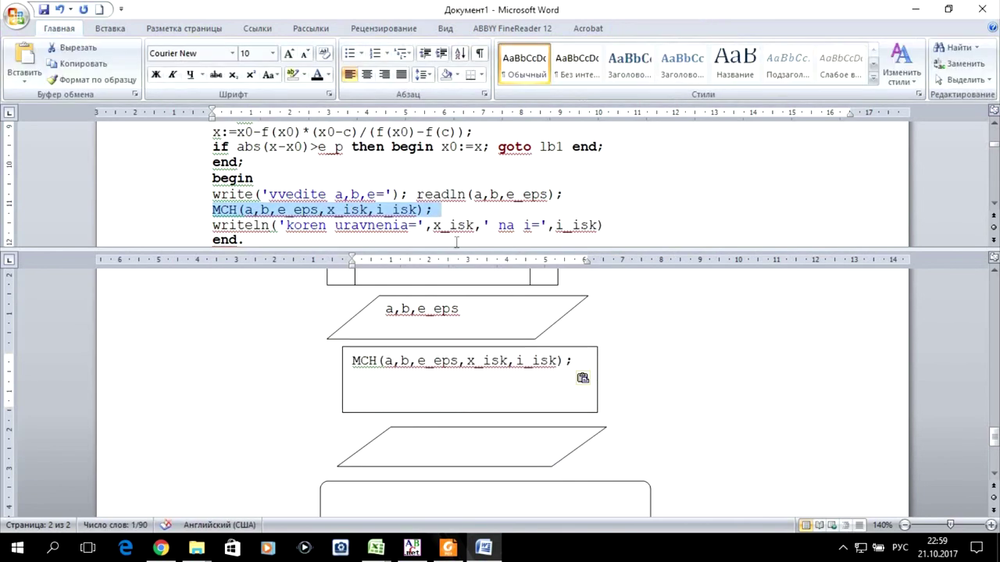
{"action": "left_click_drag", "start_coordinate": [434, 225], "coordinate": [603, 225]}
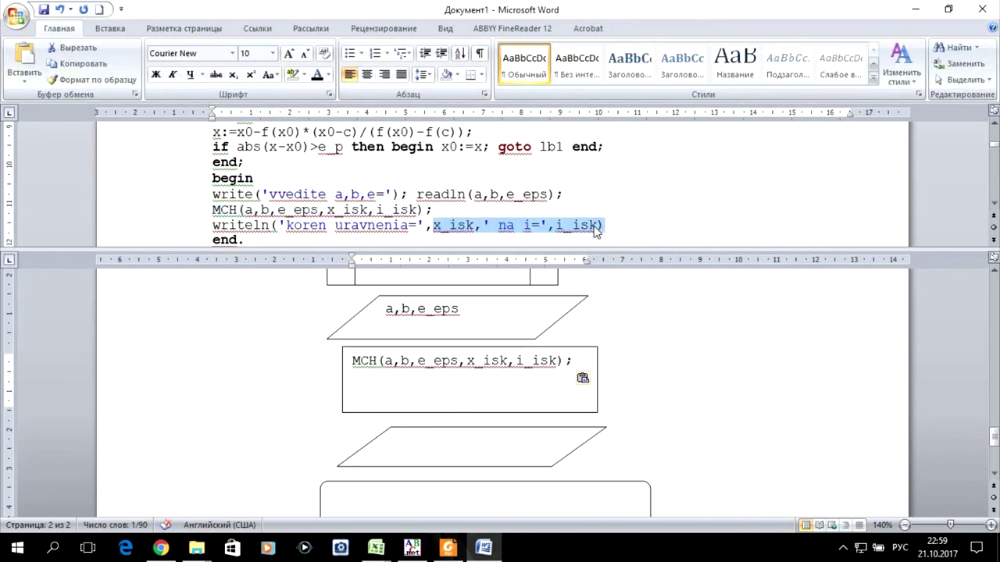
{"action": "left_click", "coordinate": [589, 226]}
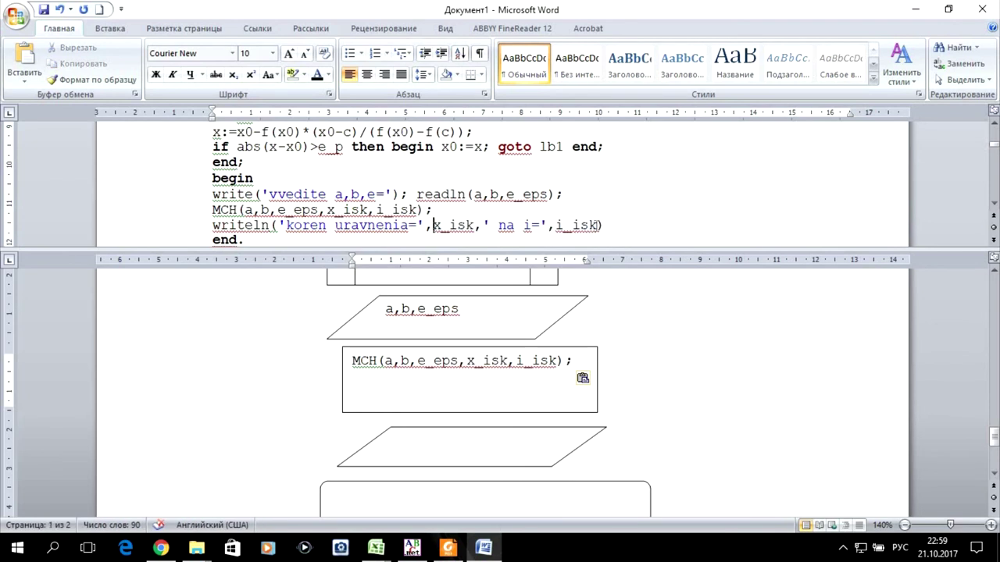
{"action": "left_click", "coordinate": [599, 225], "text": "shift"}
{"action": "right_click", "coordinate": [598, 225]}
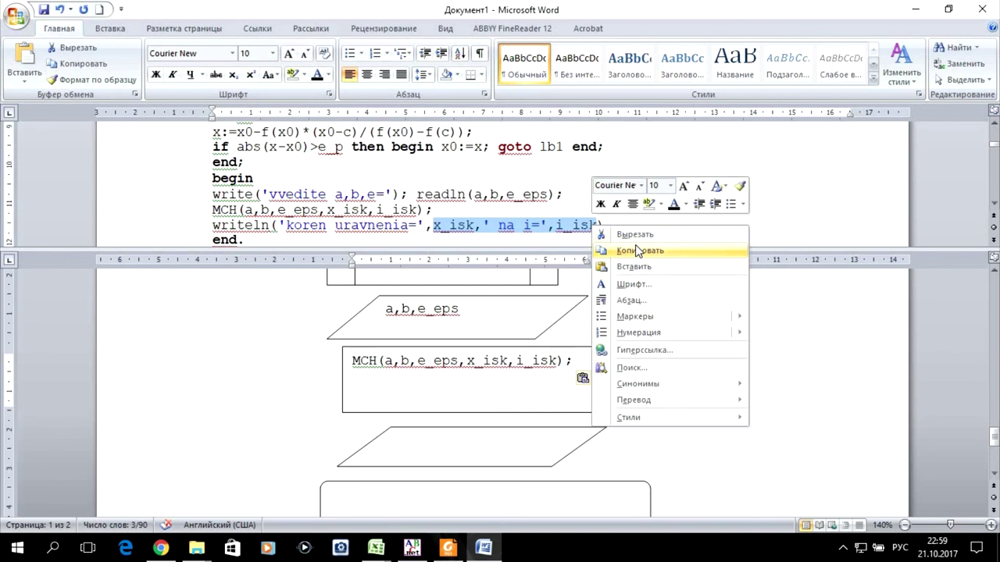
{"action": "left_click", "coordinate": [637, 250]}
{"action": "scroll", "coordinate": [518, 402], "scroll_direction": "down", "scroll_amount": 1}
{"action": "left_click", "coordinate": [504, 399]}
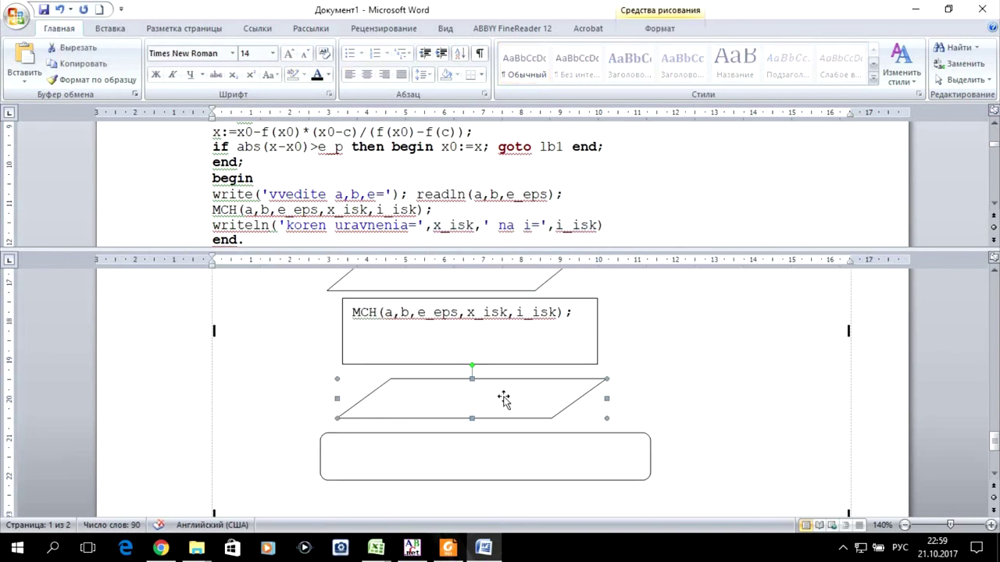
{"action": "right_click", "coordinate": [505, 400]}
{"action": "left_click", "coordinate": [572, 304]}
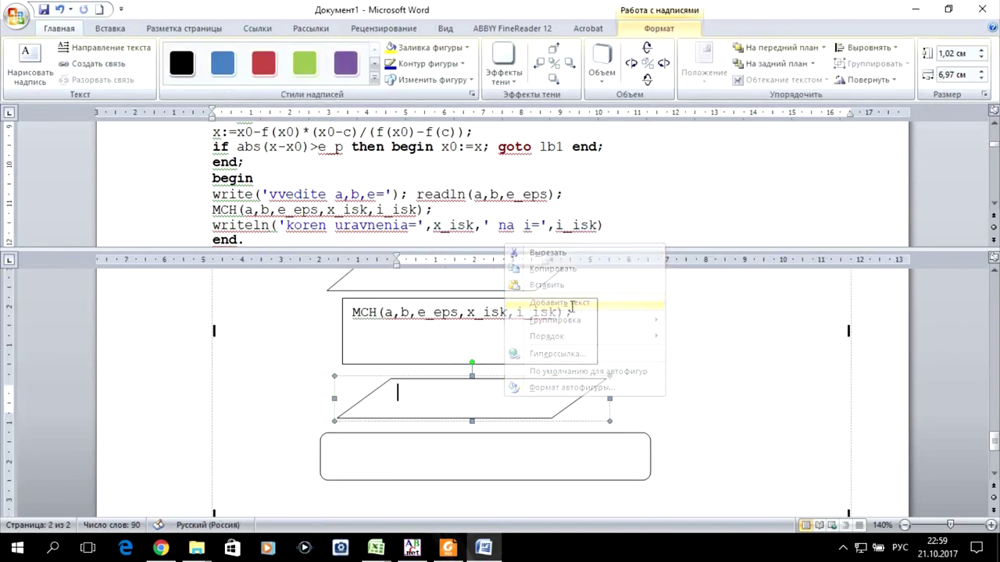
{"action": "key", "text": "ctrl+v"}
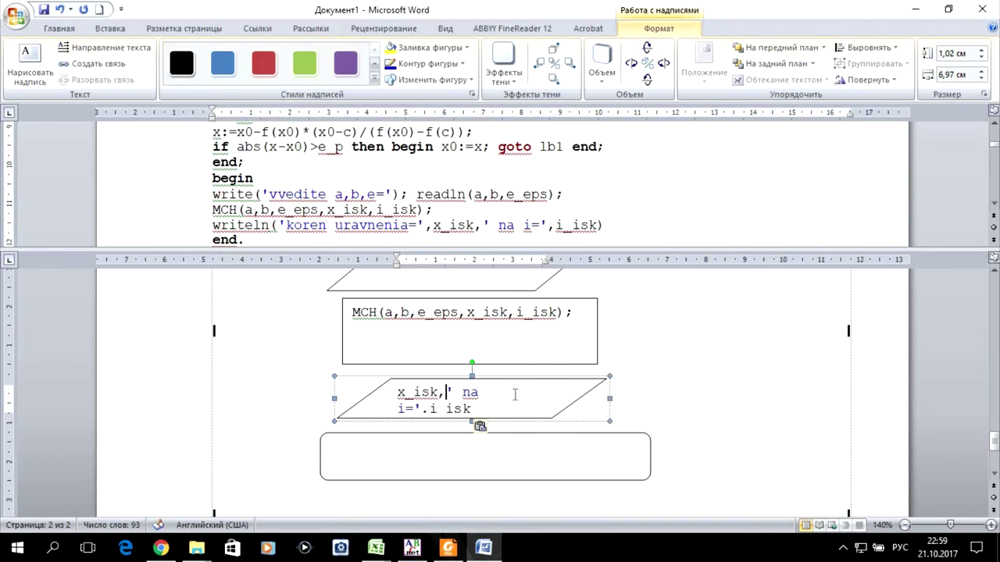
{"action": "key", "text": "shift+Down"}
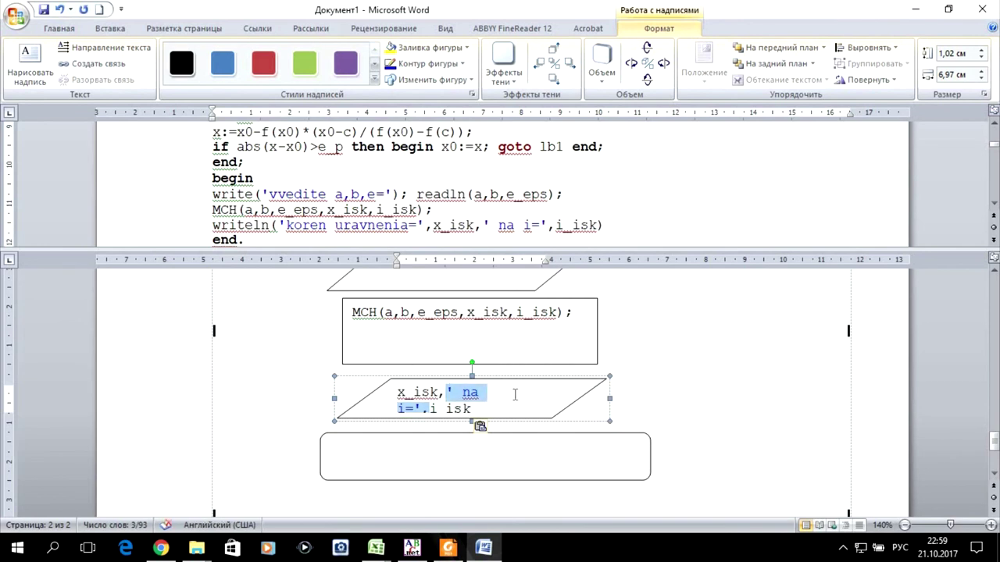
{"action": "key", "text": "Delete"}
Step: Label the rounded end box конец
{"action": "scroll", "coordinate": [528, 400], "scroll_direction": "down", "scroll_amount": 1}
{"action": "left_click", "coordinate": [508, 411]}
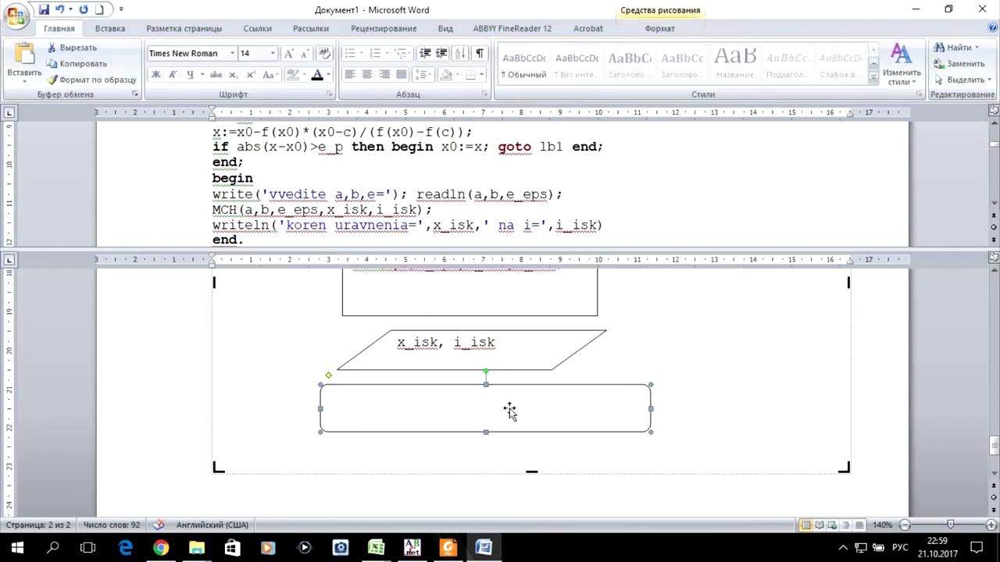
{"action": "right_click", "coordinate": [509, 411]}
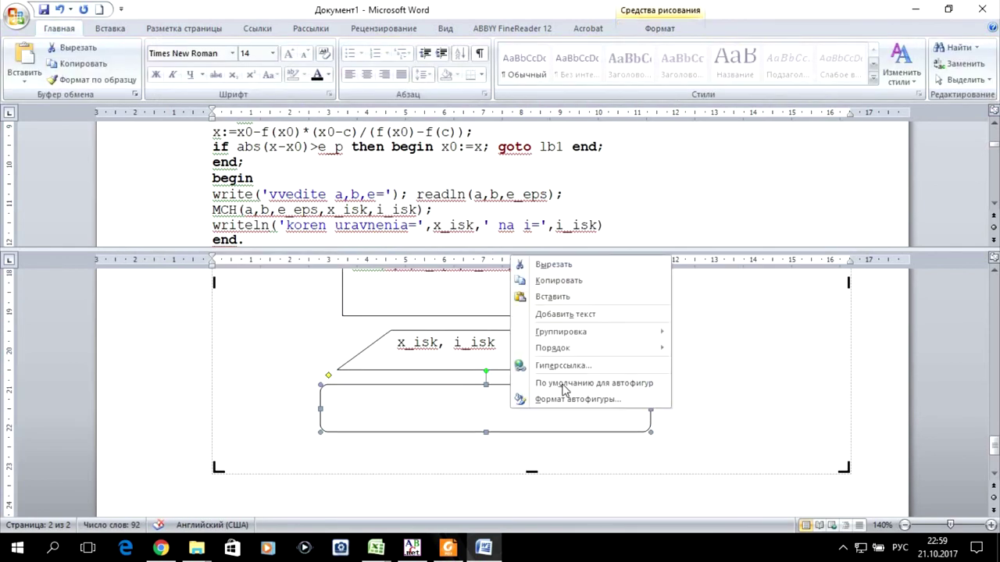
{"action": "left_click", "coordinate": [579, 308]}
{"action": "type", "text": "конец"}
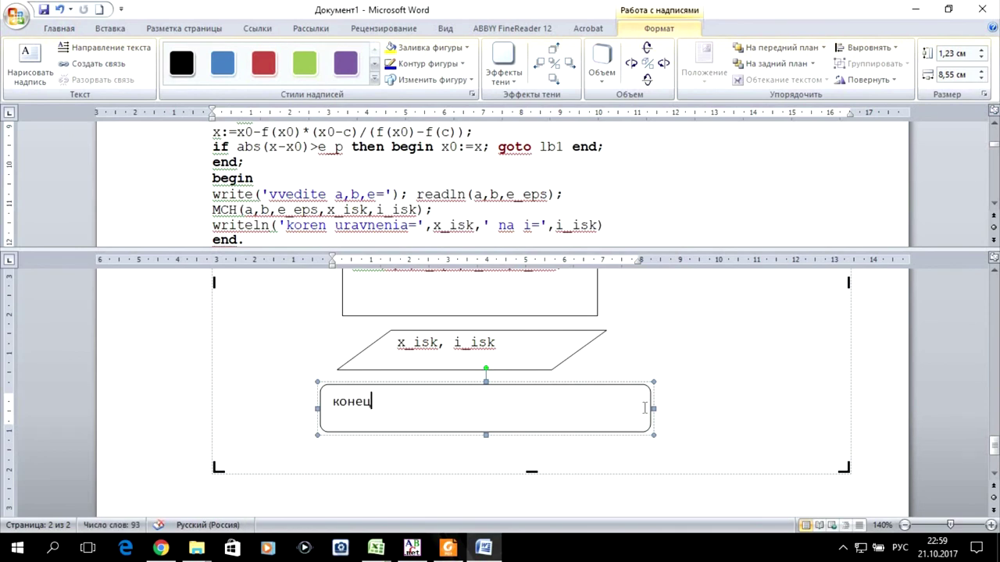
{"action": "key", "text": "Escape"}
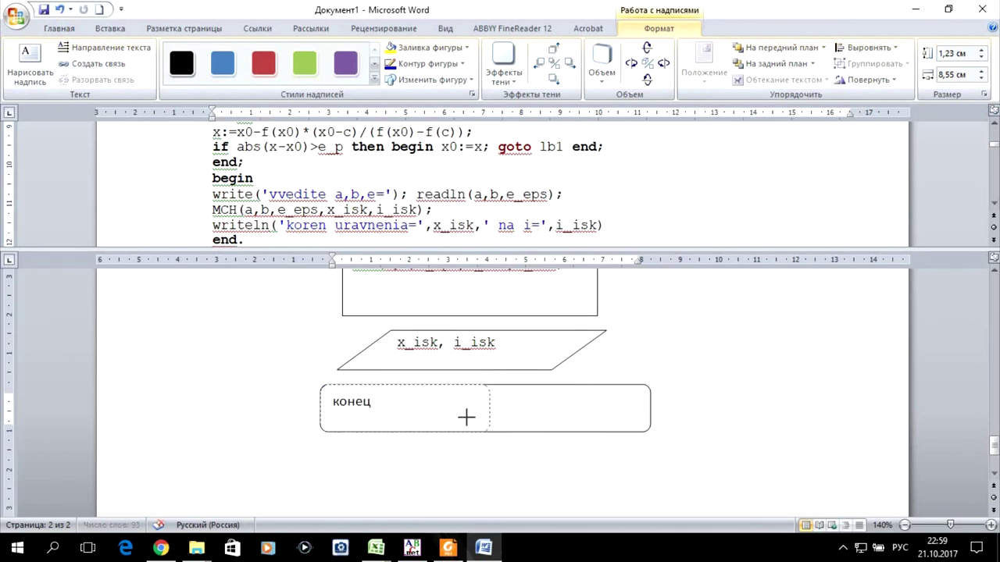
{"action": "key", "text": "ctrl+z"}
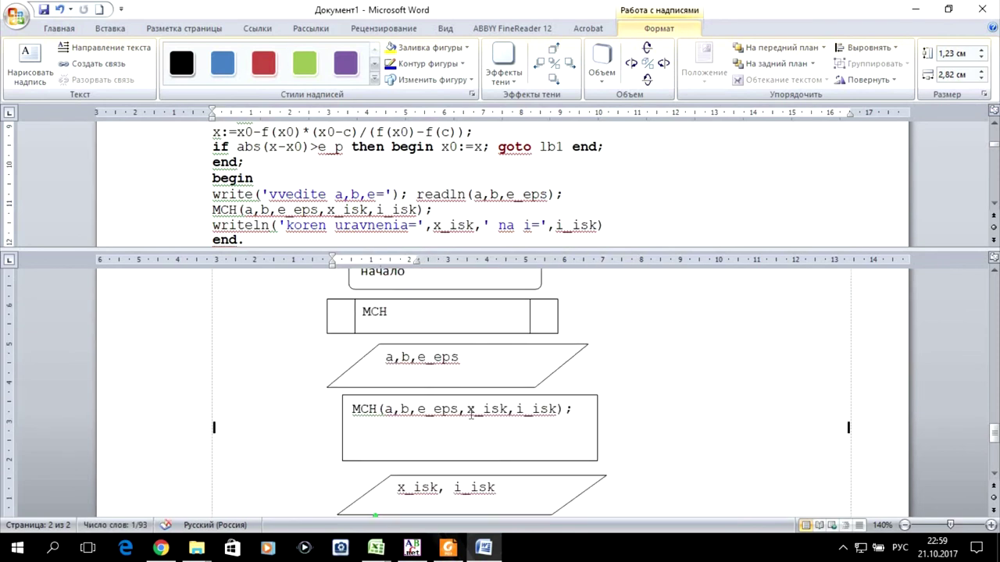
Step: Draw arrows from начало to MCH, from MCH to a,b,e_eps, and on to the call box
{"action": "left_click", "coordinate": [110, 29]}
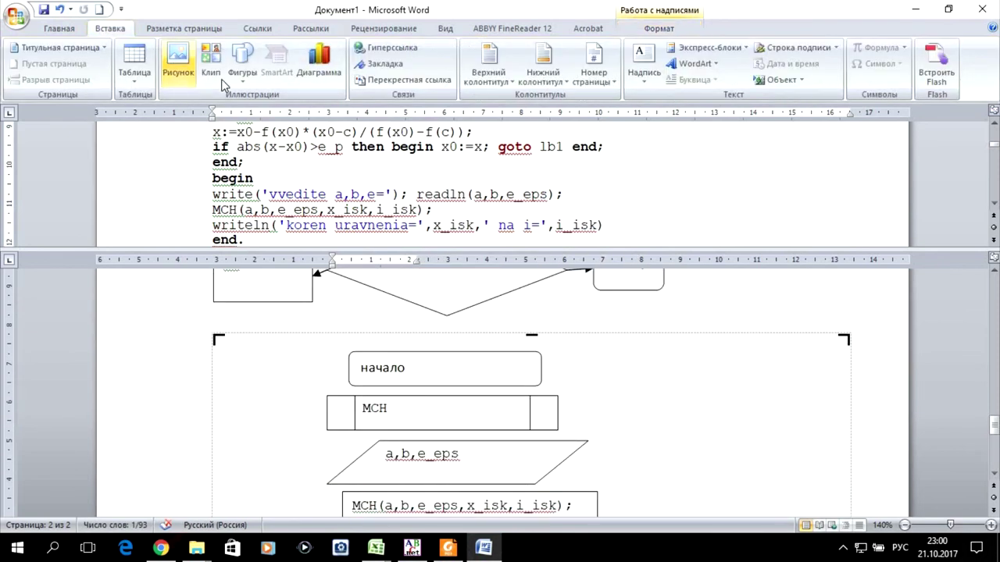
{"action": "left_click", "coordinate": [242, 63]}
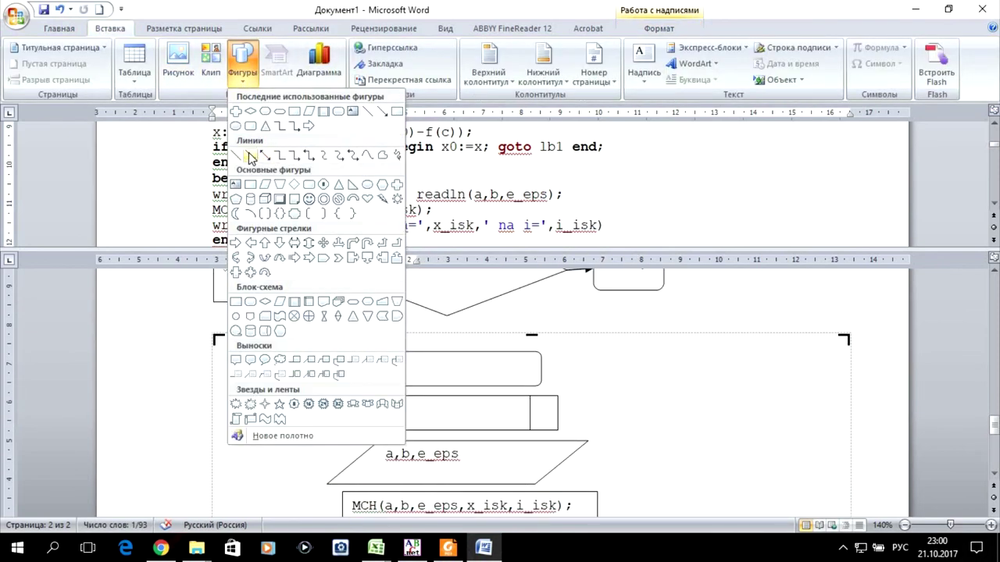
{"action": "left_click", "coordinate": [310, 212]}
{"action": "scroll", "coordinate": [546, 359], "scroll_direction": "down", "scroll_amount": 2}
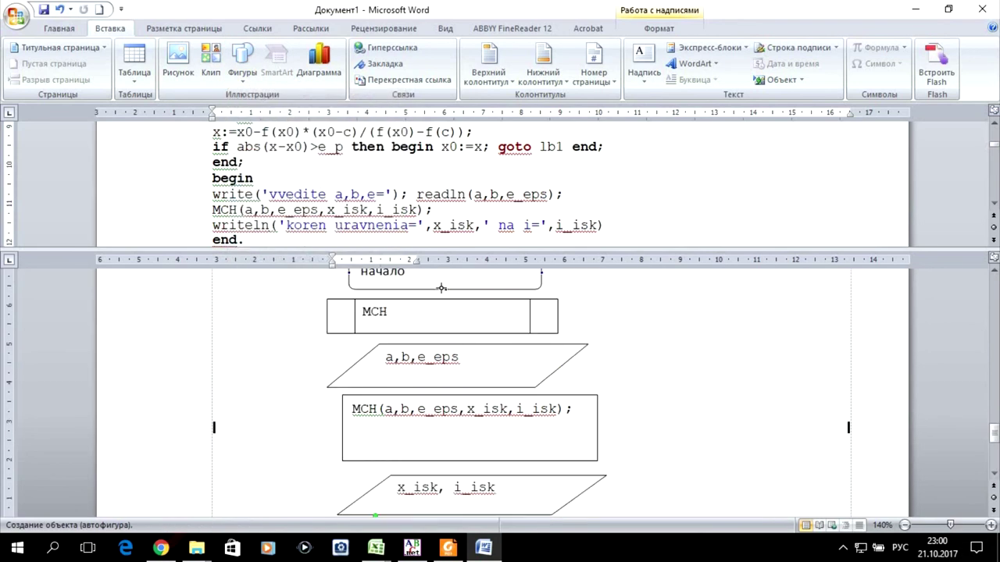
{"action": "left_click_drag", "start_coordinate": [446, 289], "coordinate": [443, 300]}
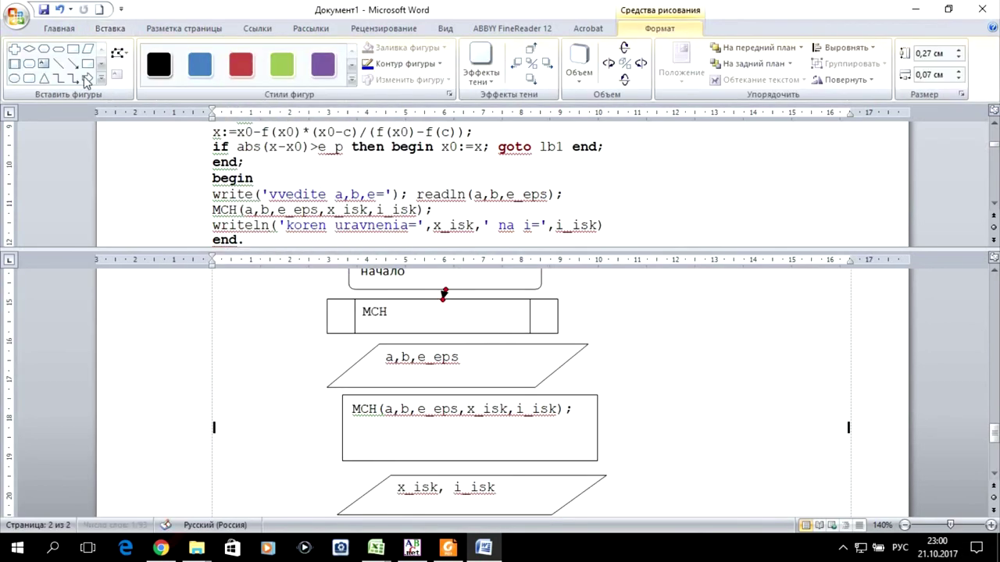
{"action": "left_click", "coordinate": [72, 64]}
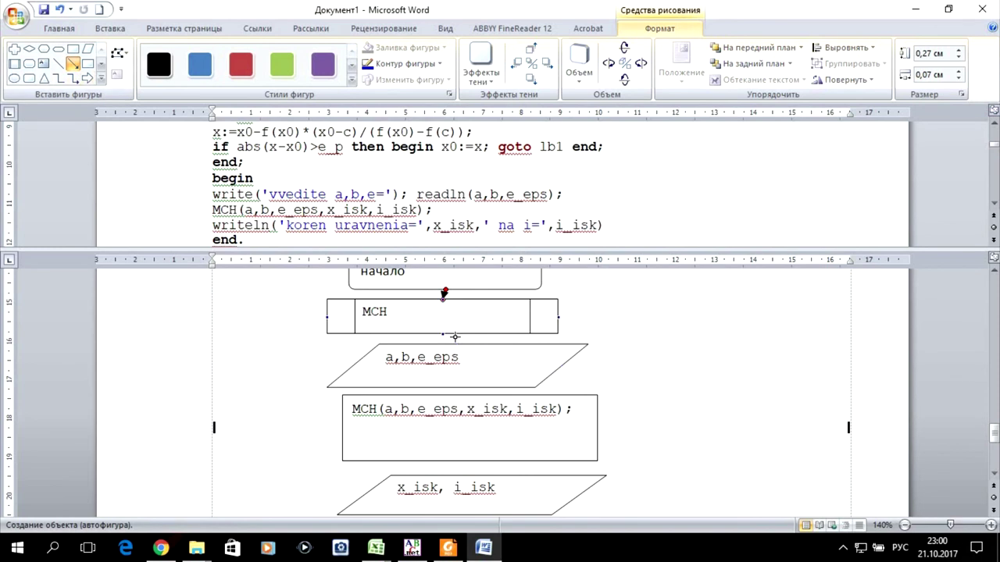
{"action": "left_click_drag", "start_coordinate": [463, 344], "coordinate": [458, 344]}
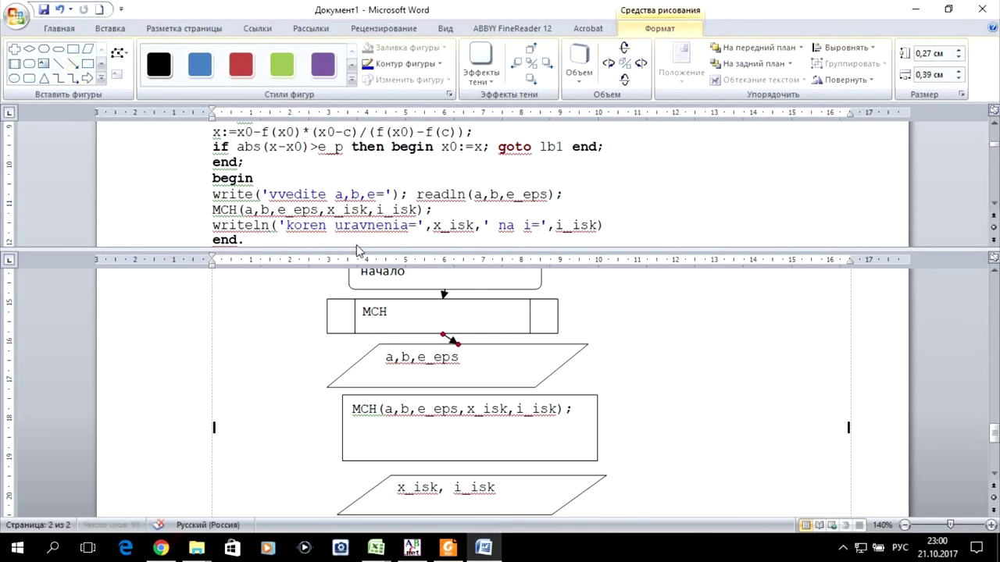
{"action": "left_click", "coordinate": [72, 64]}
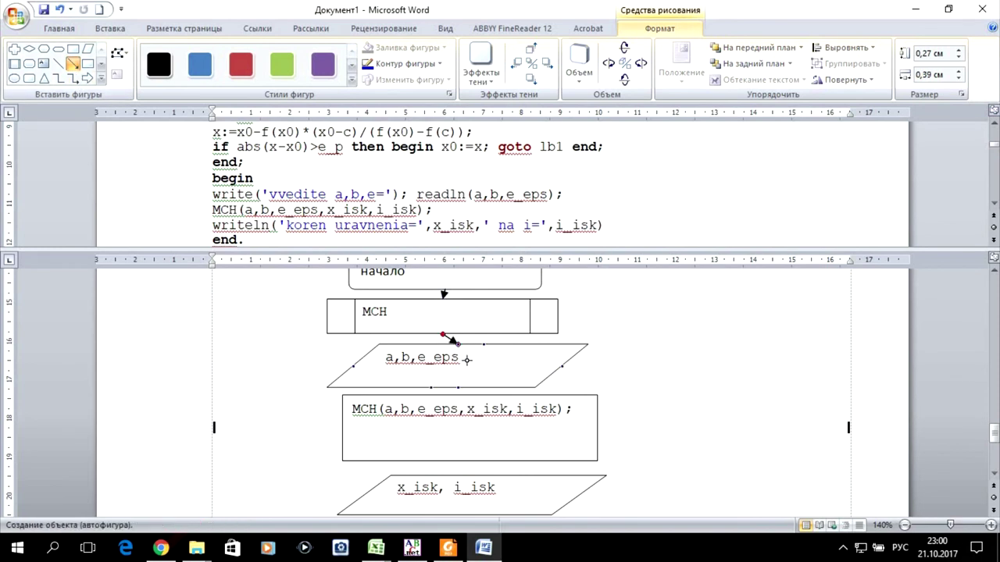
{"action": "left_click_drag", "start_coordinate": [461, 388], "coordinate": [458, 396]}
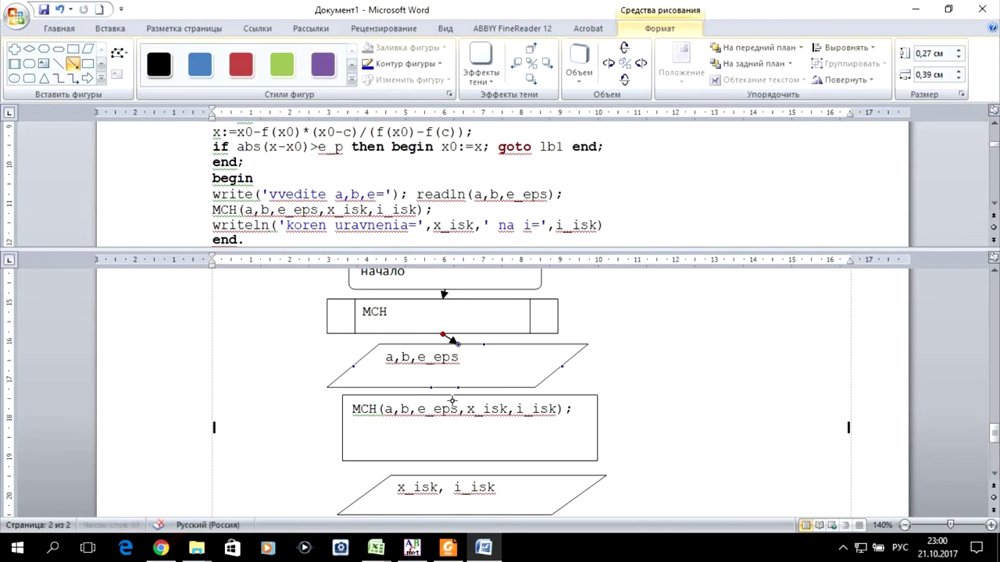
Step: Draw arrows from the call box to x_isk, i_isk and from there to конец
{"action": "scroll", "coordinate": [341, 342], "scroll_direction": "down", "scroll_amount": 3}
{"action": "scroll", "coordinate": [344, 335], "scroll_direction": "up", "scroll_amount": 1}
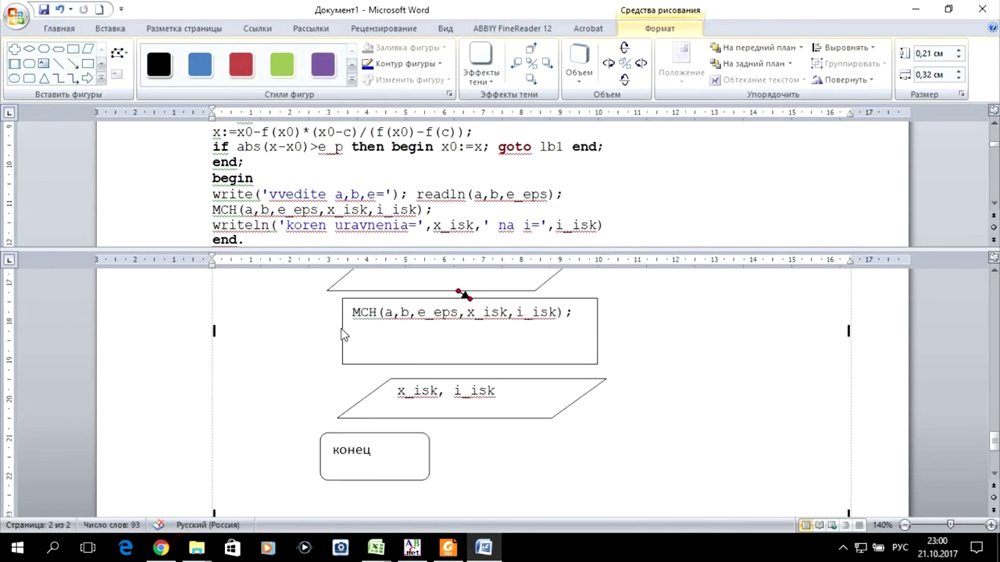
{"action": "left_click", "coordinate": [71, 64]}
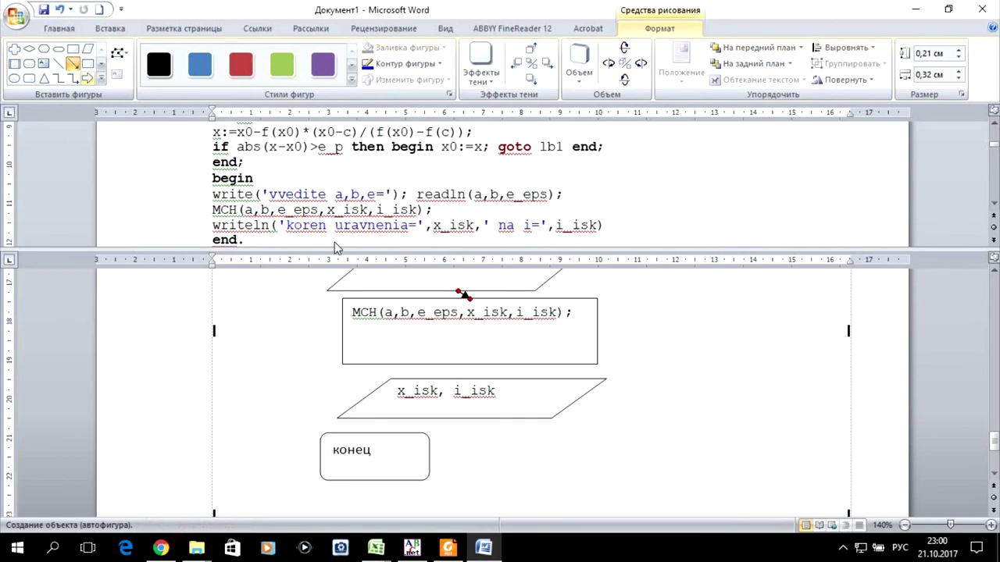
{"action": "left_click_drag", "start_coordinate": [472, 364], "coordinate": [472, 380]}
{"action": "left_click", "coordinate": [73, 64]}
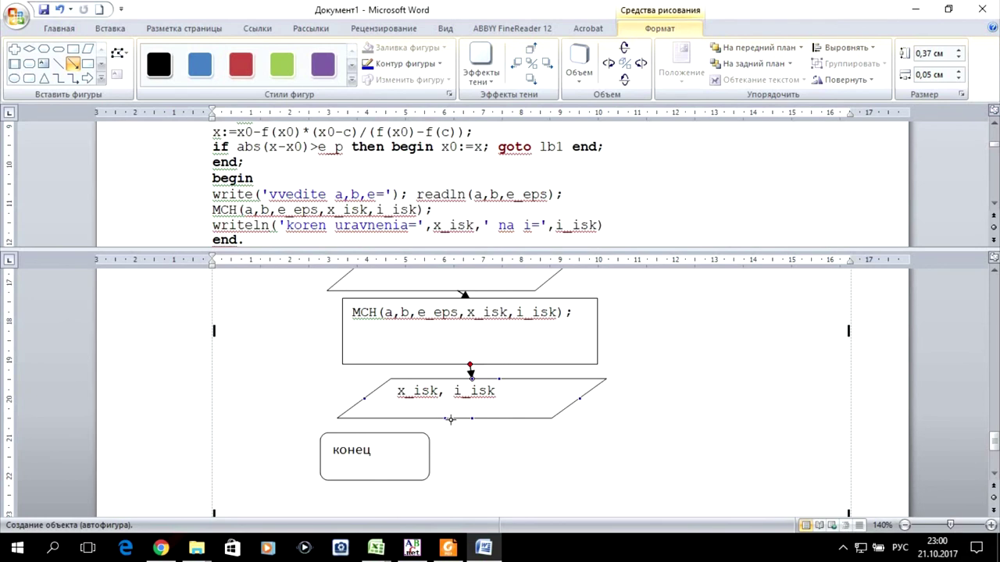
{"action": "left_click_drag", "start_coordinate": [445, 418], "coordinate": [377, 432]}
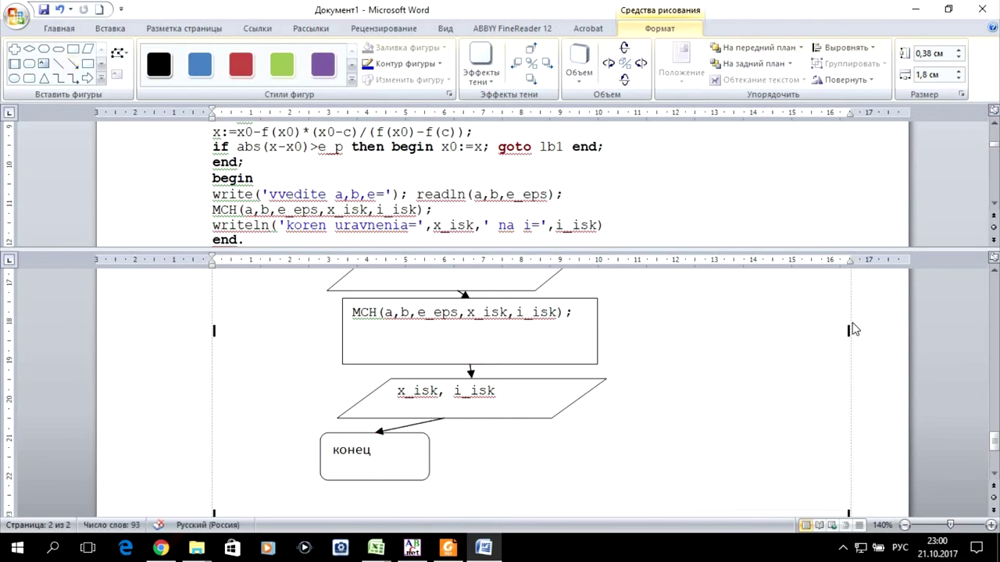
Step: Fit the drawing canvas to the flowchart and remove the window split
{"action": "right_click", "coordinate": [853, 328]}
{"action": "left_click", "coordinate": [796, 383]}
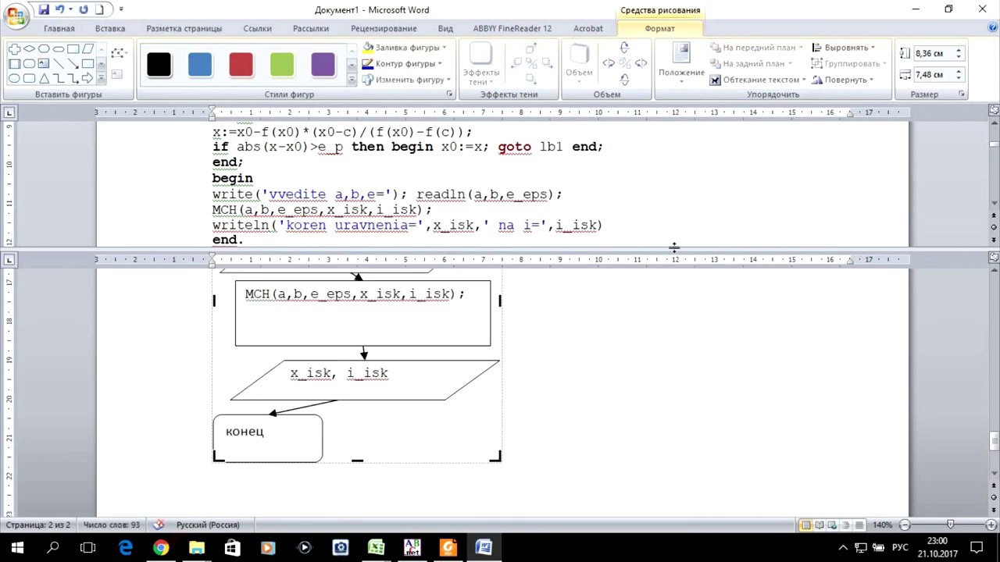
{"action": "double_click", "coordinate": [675, 249]}
Step: Scroll to the root-finding procedure flowchart on page 2 and select one of its blocks
{"action": "scroll", "coordinate": [737, 328], "scroll_direction": "up", "scroll_amount": 2}
{"action": "scroll", "coordinate": [736, 328], "scroll_direction": "up", "scroll_amount": 5}
{"action": "scroll", "coordinate": [739, 325], "scroll_direction": "up", "scroll_amount": 3}
{"action": "scroll", "coordinate": [739, 324], "scroll_direction": "down", "scroll_amount": 7}
{"action": "scroll", "coordinate": [536, 286], "scroll_direction": "down", "scroll_amount": 5}
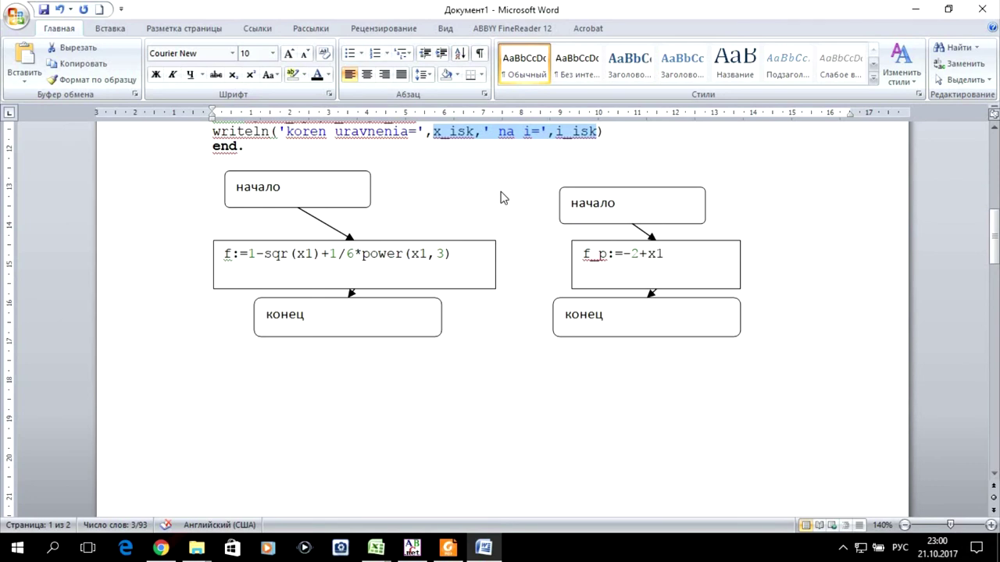
{"action": "scroll", "coordinate": [655, 224], "scroll_direction": "down", "scroll_amount": 1}
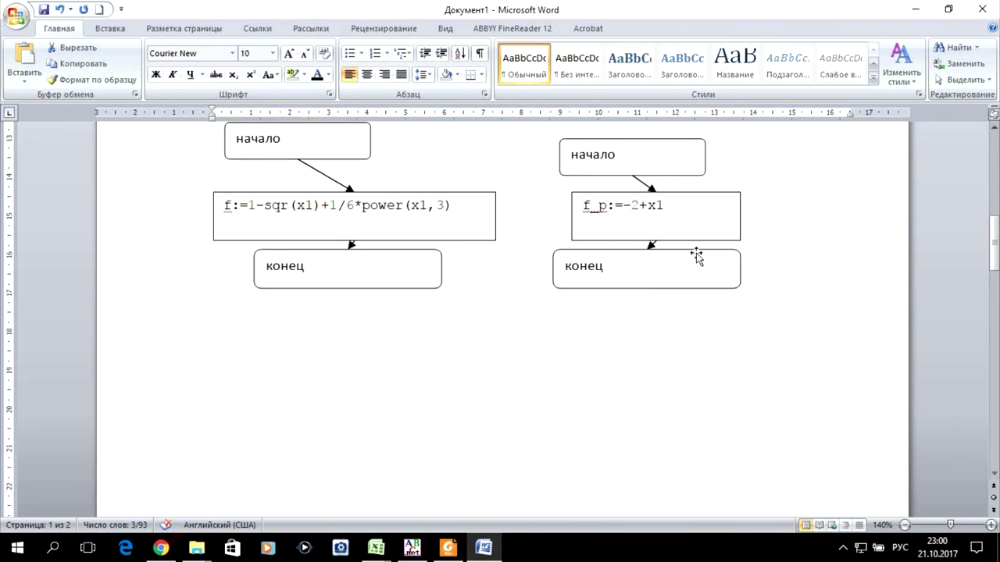
{"action": "scroll", "coordinate": [696, 257], "scroll_direction": "down", "scroll_amount": 1}
{"action": "scroll", "coordinate": [698, 275], "scroll_direction": "down", "scroll_amount": 5}
{"action": "scroll", "coordinate": [688, 272], "scroll_direction": "down", "scroll_amount": 4}
{"action": "scroll", "coordinate": [525, 245], "scroll_direction": "down", "scroll_amount": 2}
{"action": "scroll", "coordinate": [622, 301], "scroll_direction": "down", "scroll_amount": 5}
{"action": "scroll", "coordinate": [615, 293], "scroll_direction": "down", "scroll_amount": 3}
{"action": "scroll", "coordinate": [608, 289], "scroll_direction": "up", "scroll_amount": 3}
{"action": "scroll", "coordinate": [576, 250], "scroll_direction": "up", "scroll_amount": 1}
{"action": "scroll", "coordinate": [575, 245], "scroll_direction": "up", "scroll_amount": 7}
{"action": "scroll", "coordinate": [576, 247], "scroll_direction": "up", "scroll_amount": 7}
{"action": "scroll", "coordinate": [576, 247], "scroll_direction": "down", "scroll_amount": 5}
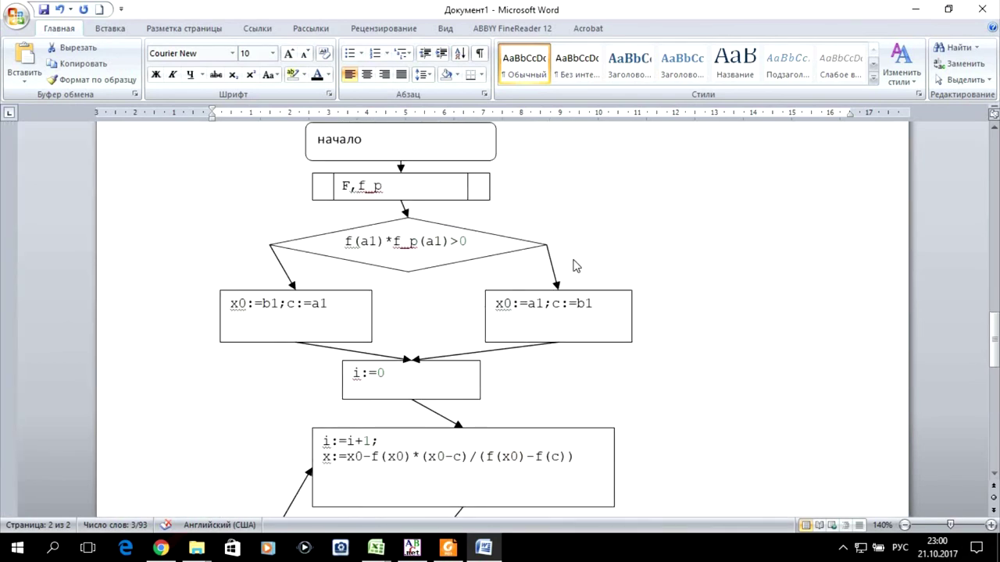
{"action": "left_click", "coordinate": [555, 291]}
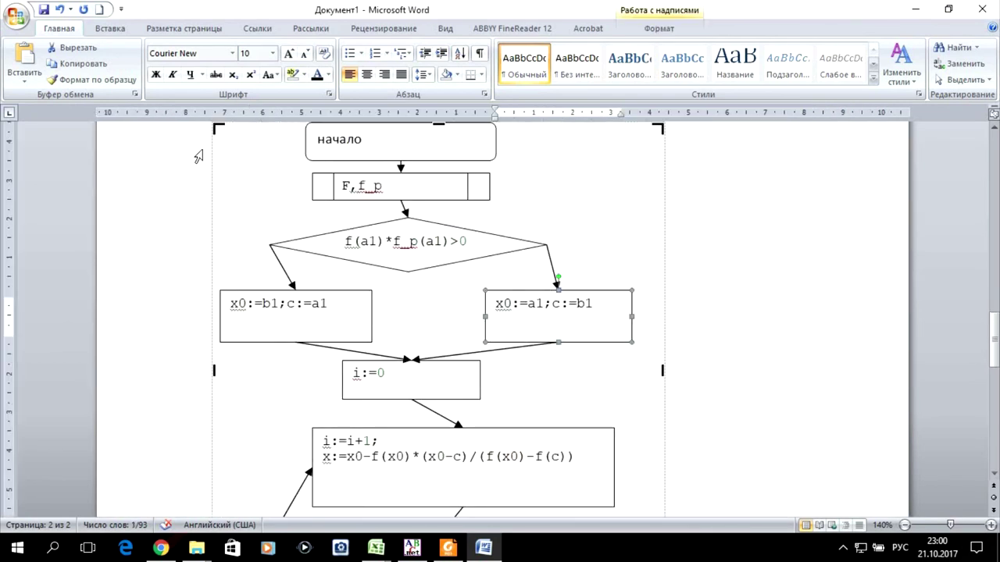
Step: Insert a tiny cross shape beside the top diamond of the procedure flowchart
{"action": "left_click", "coordinate": [121, 29]}
{"action": "left_click", "coordinate": [240, 78]}
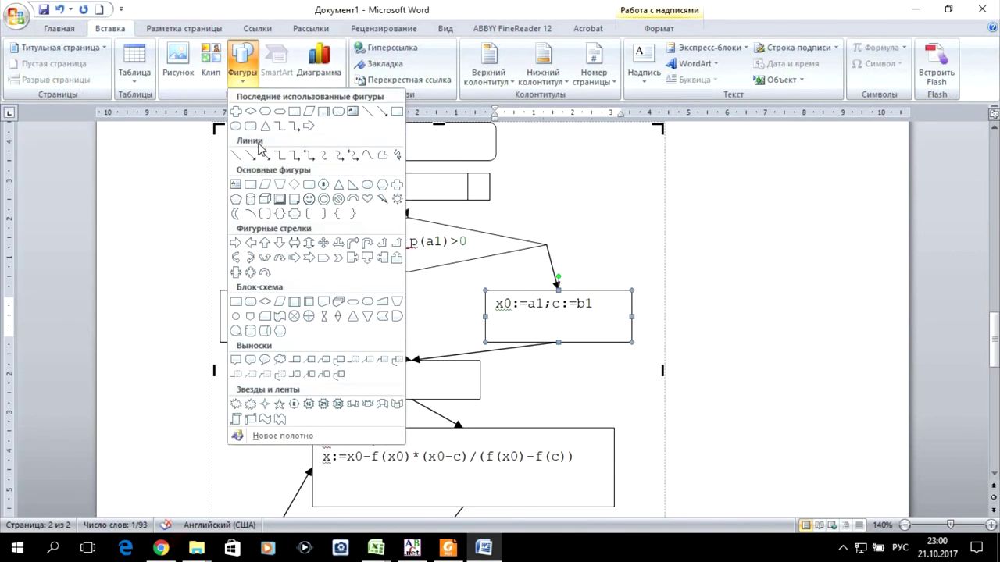
{"action": "left_click", "coordinate": [397, 185]}
{"action": "left_click", "coordinate": [261, 217]}
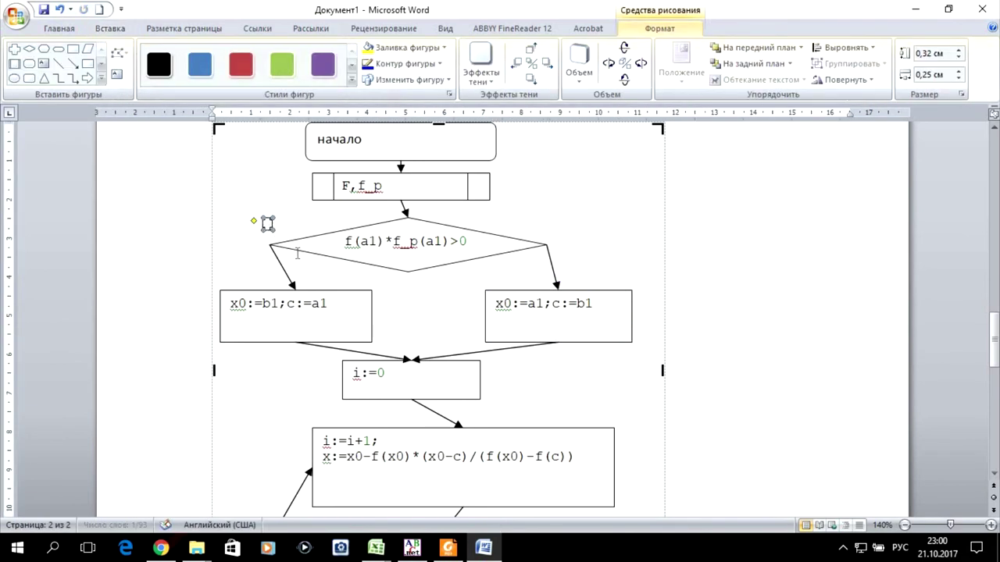
Step: Add a second cross, shrink it to about 1.6 × 1.3 cm, and place it beside x0:=x;
{"action": "scroll", "coordinate": [270, 231], "scroll_direction": "down", "scroll_amount": 3}
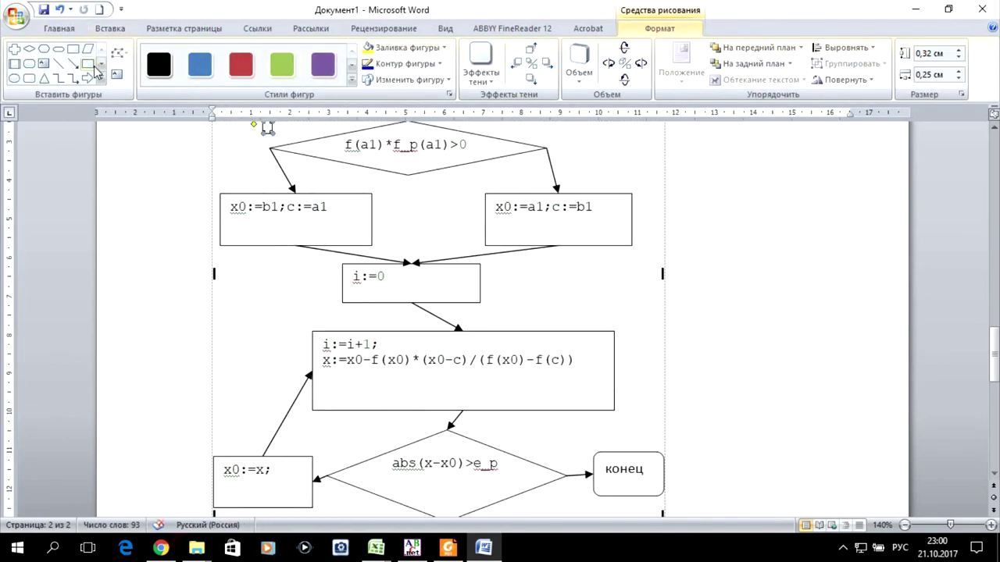
{"action": "left_click", "coordinate": [15, 49]}
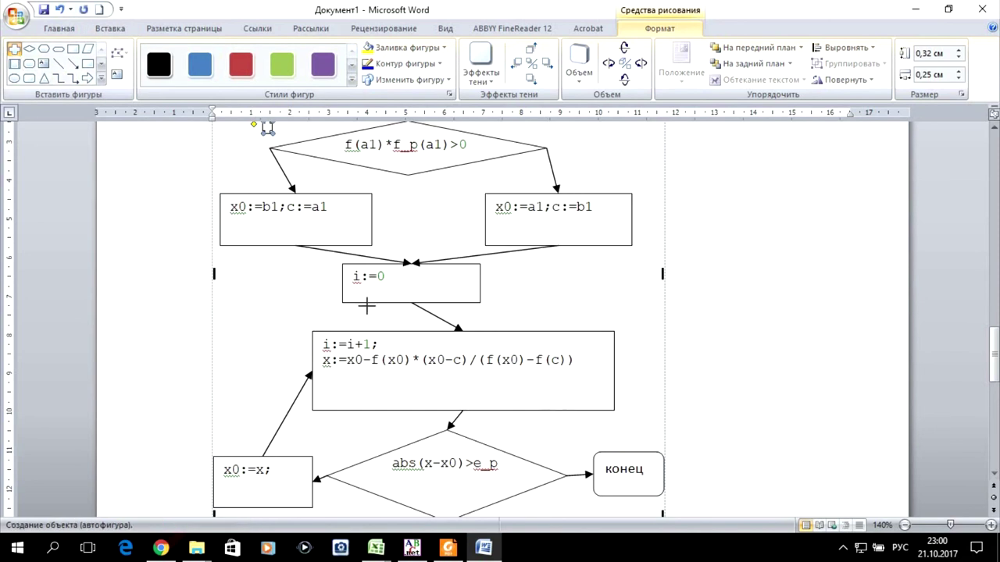
{"action": "scroll", "coordinate": [361, 299], "scroll_direction": "down", "scroll_amount": 3}
{"action": "left_click", "coordinate": [323, 301]}
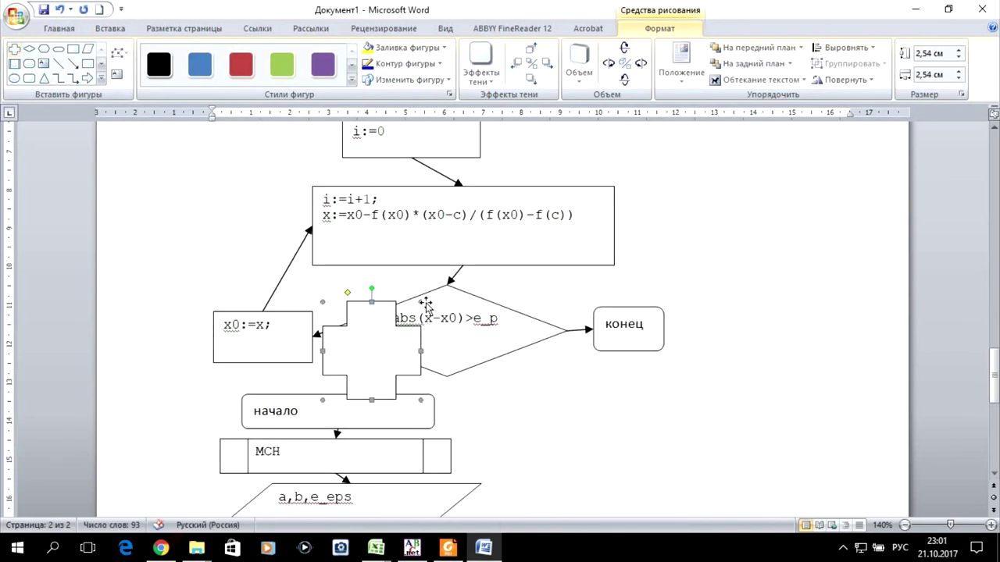
{"action": "left_click_drag", "start_coordinate": [420, 301], "coordinate": [372, 337]}
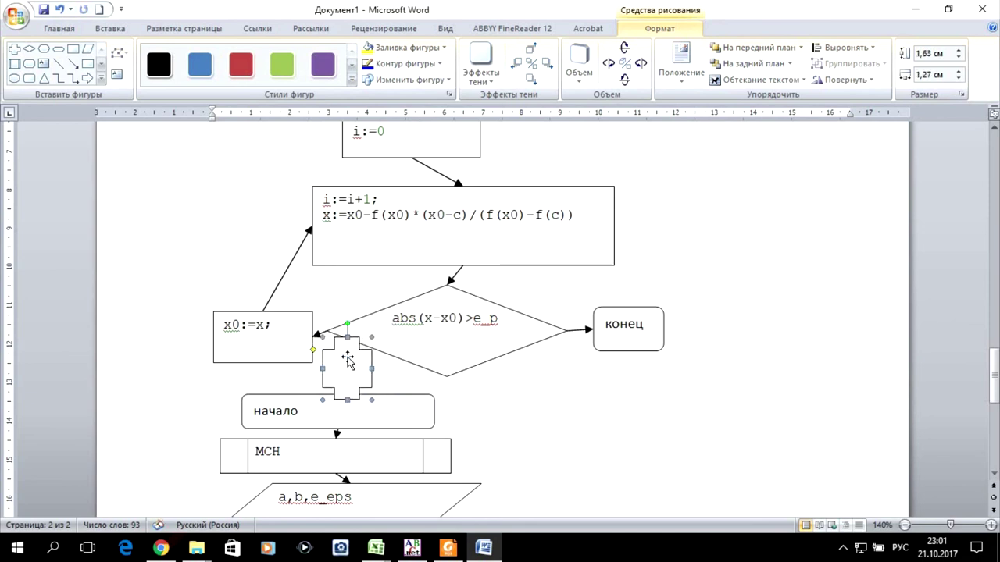
{"action": "left_click_drag", "start_coordinate": [334, 307], "coordinate": [334, 308]}
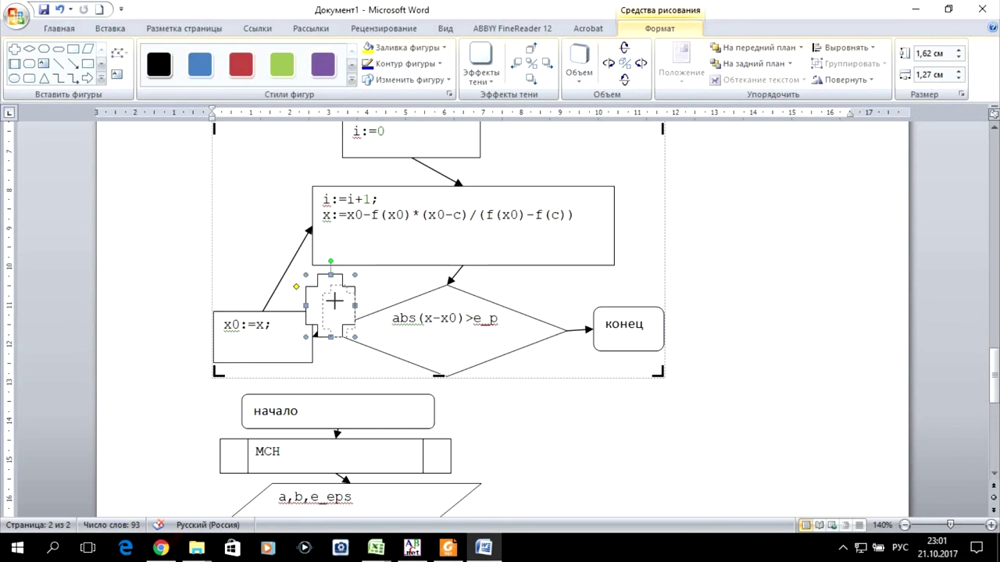
{"action": "left_click_drag", "start_coordinate": [330, 296], "coordinate": [336, 309]}
{"action": "left_click", "coordinate": [529, 319]}
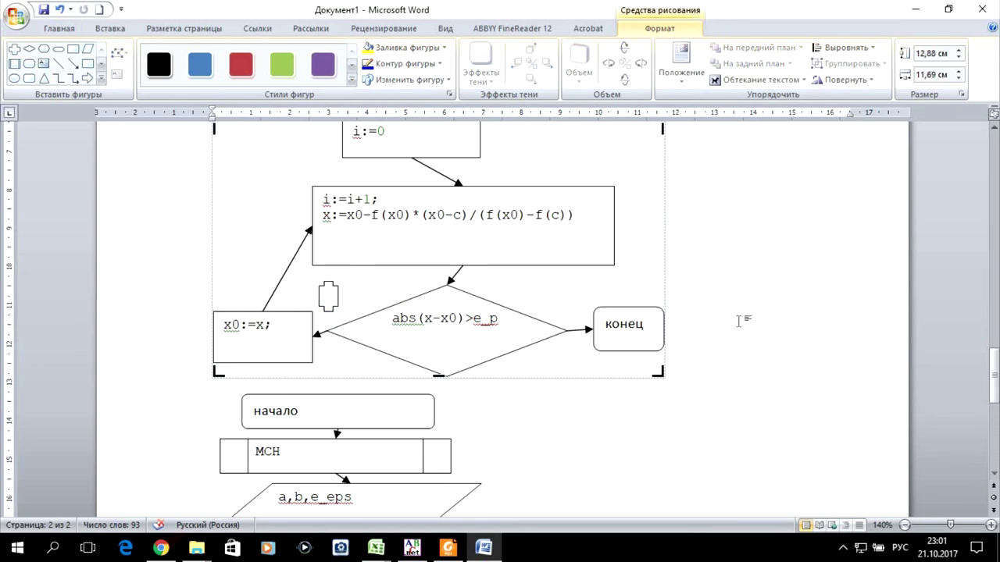
{"action": "scroll", "coordinate": [738, 319], "scroll_direction": "up", "scroll_amount": 3}
{"action": "scroll", "coordinate": [738, 319], "scroll_direction": "up", "scroll_amount": 3}
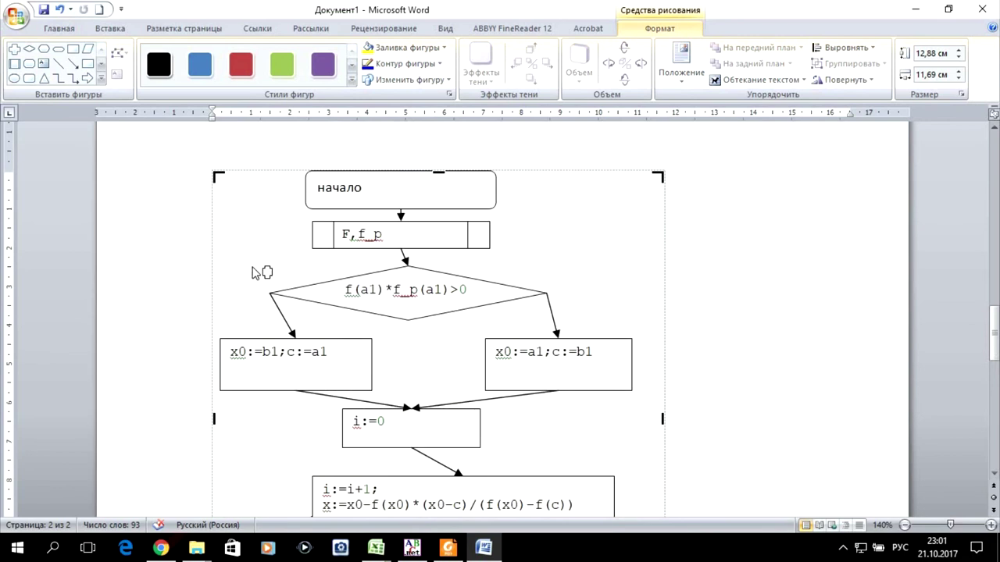
Step: Move the tiny cross slightly lower, then scroll back to the top of page 1
{"action": "left_click_drag", "start_coordinate": [267, 271], "coordinate": [265, 313]}
{"action": "left_click", "coordinate": [283, 222]}
{"action": "scroll", "coordinate": [726, 286], "scroll_direction": "down", "scroll_amount": 8}
{"action": "scroll", "coordinate": [726, 286], "scroll_direction": "down", "scroll_amount": 4}
{"action": "scroll", "coordinate": [727, 287], "scroll_direction": "down", "scroll_amount": 3}
{"action": "scroll", "coordinate": [734, 290], "scroll_direction": "up", "scroll_amount": 5}
{"action": "scroll", "coordinate": [737, 289], "scroll_direction": "up", "scroll_amount": 2}
{"action": "scroll", "coordinate": [738, 290], "scroll_direction": "up", "scroll_amount": 5}
{"action": "scroll", "coordinate": [738, 290], "scroll_direction": "up", "scroll_amount": 5}
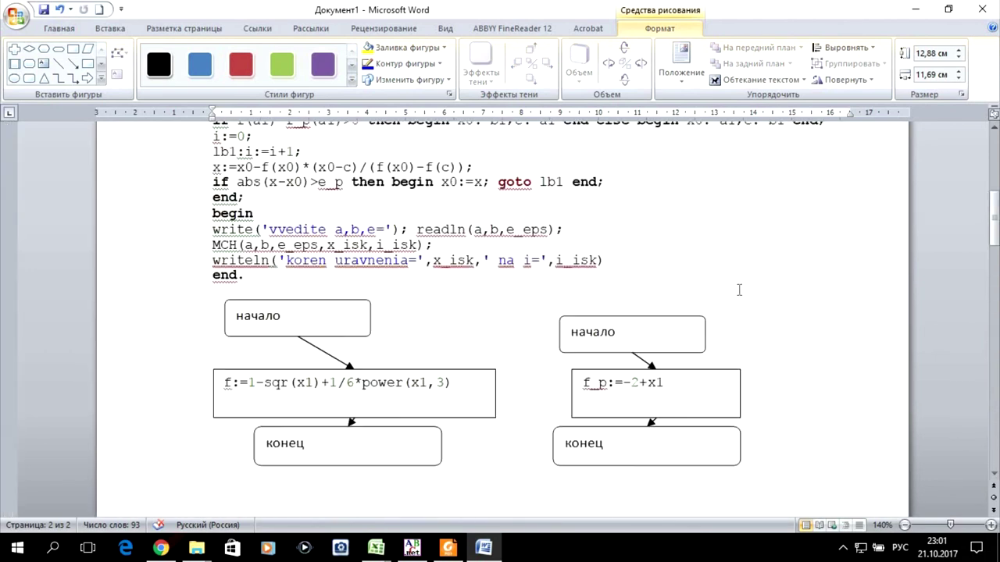
{"action": "scroll", "coordinate": [739, 290], "scroll_direction": "up", "scroll_amount": 5}
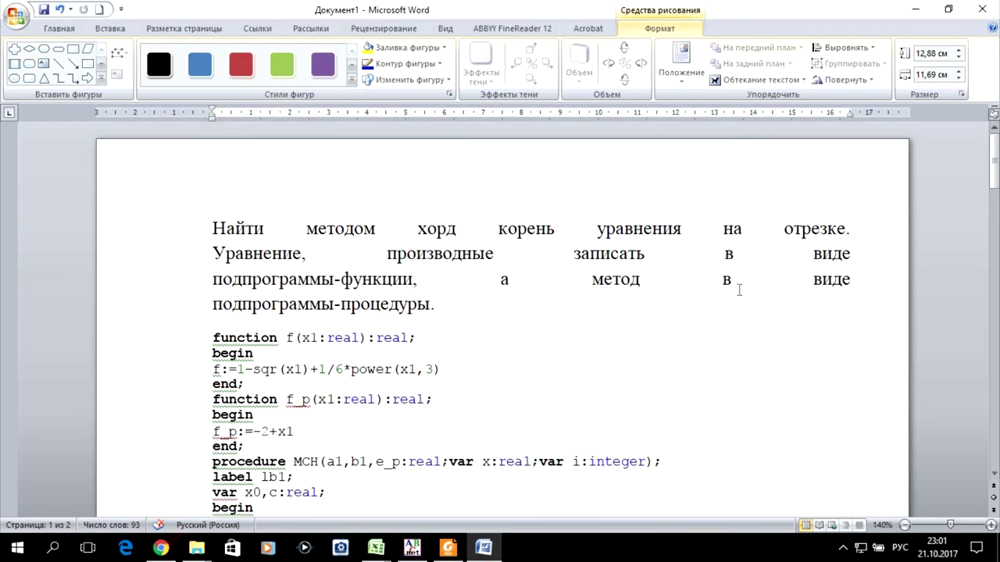